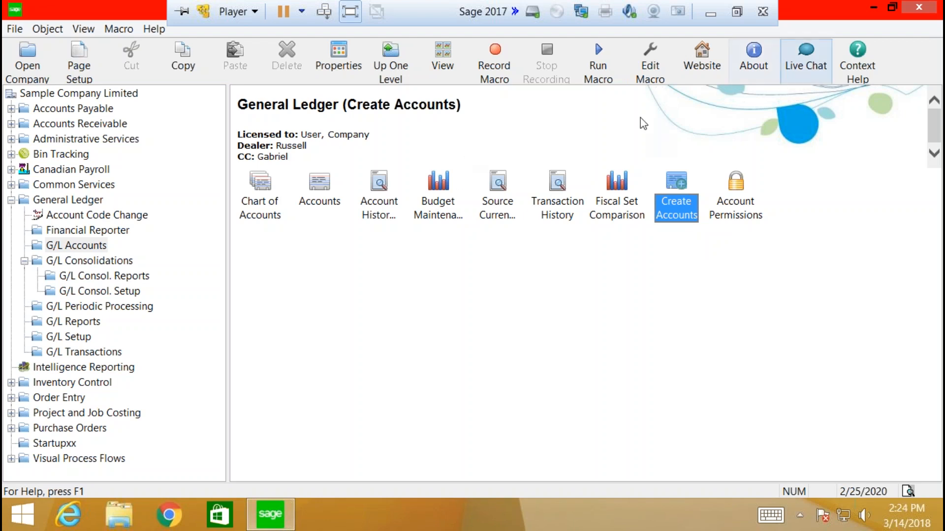
- Open the General Ledger Chart of Accounts, closing the blank G/L Accounts record
double_click(317, 185)
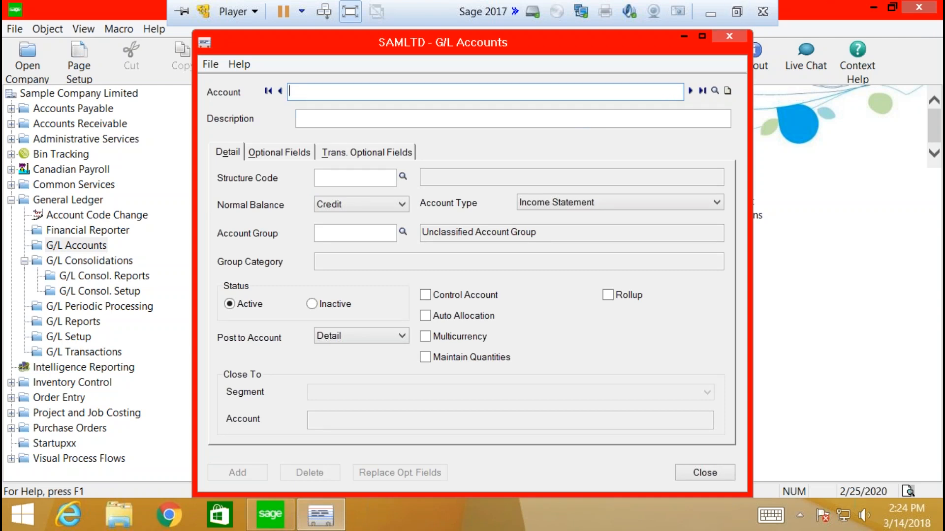
click(729, 36)
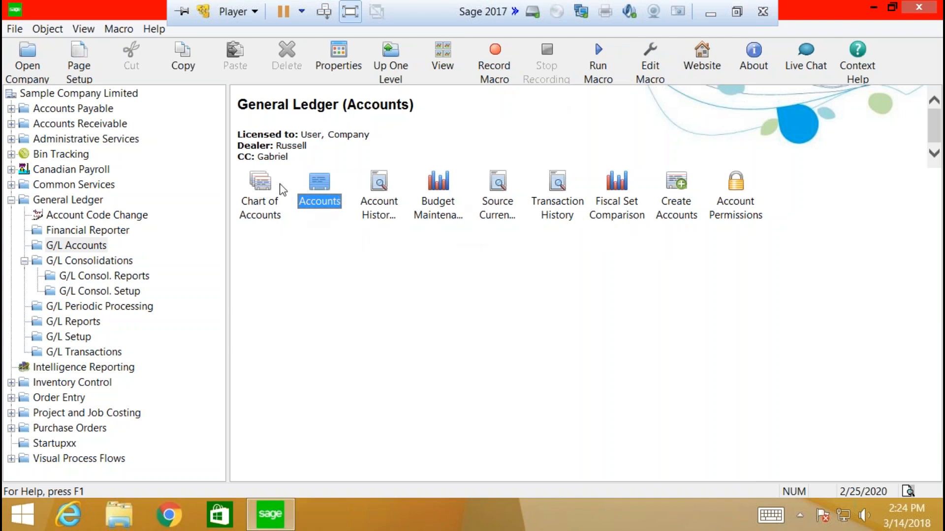
click(265, 188)
double_click(264, 188)
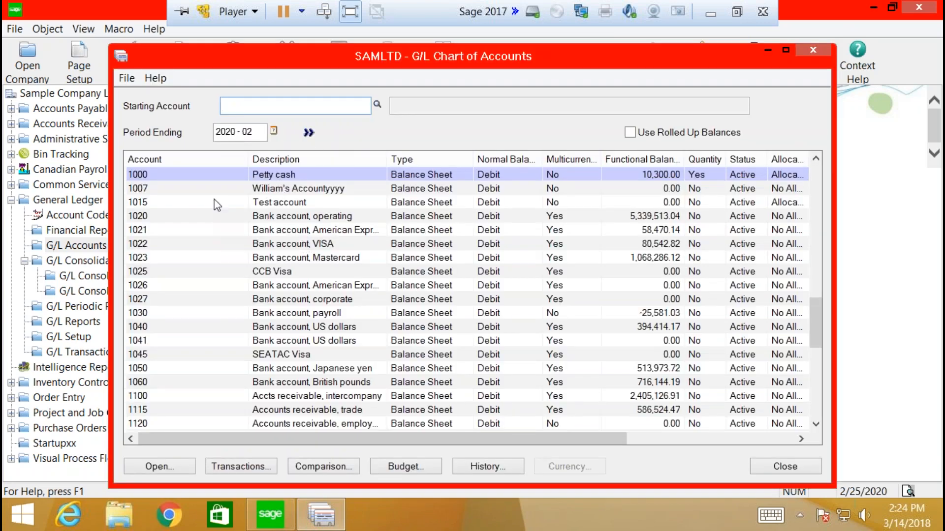
- Open the record of account 1007 from the chart of accounts
click(202, 286)
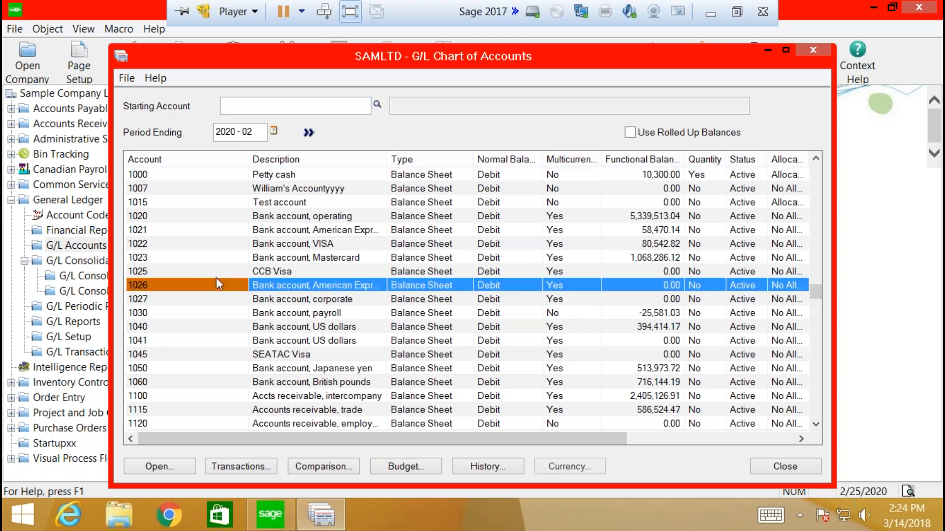
key(Down)
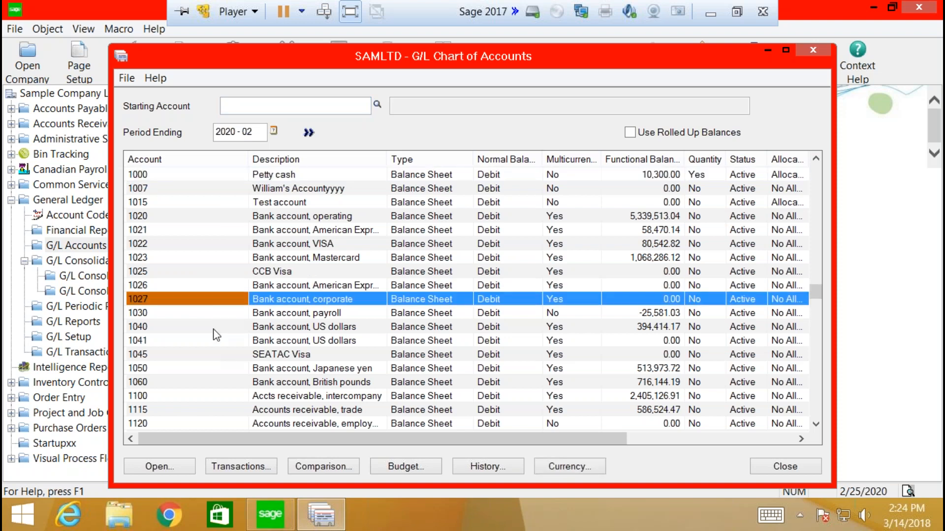
click(163, 192)
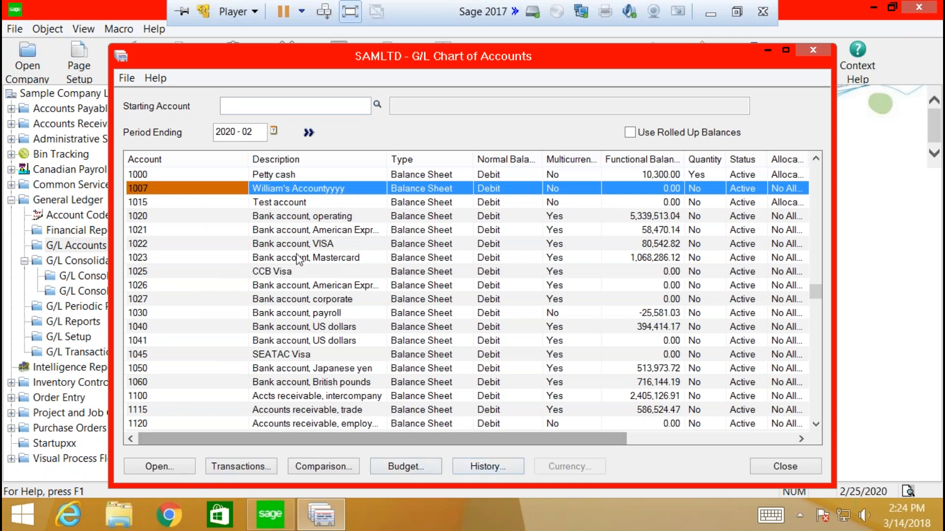
double_click(227, 189)
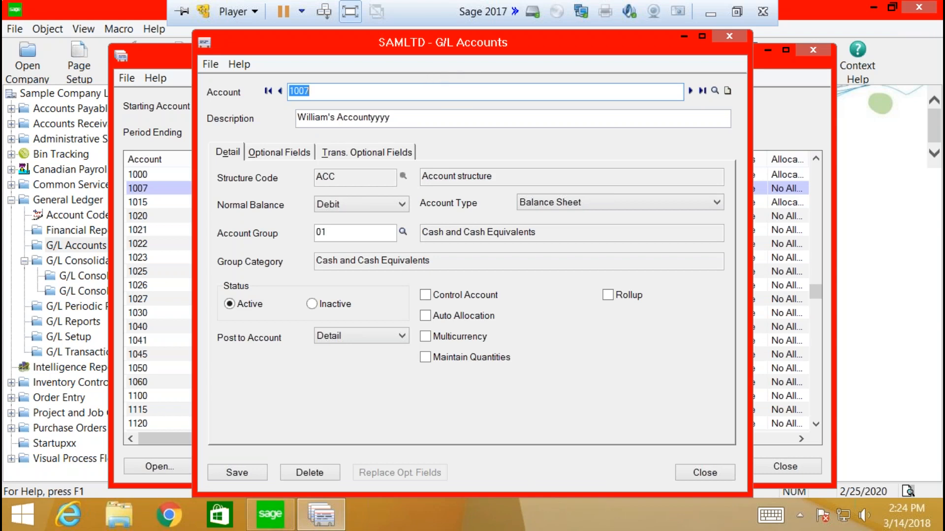
- Start a new G/L account record and enter 1000600 as its account number
click(726, 91)
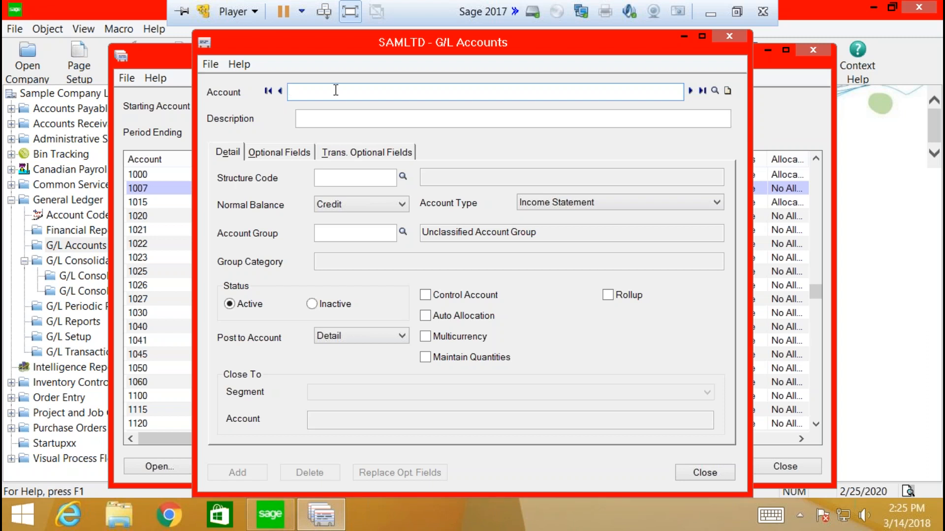
text(10006000)
key(BackSpace)
click(348, 119)
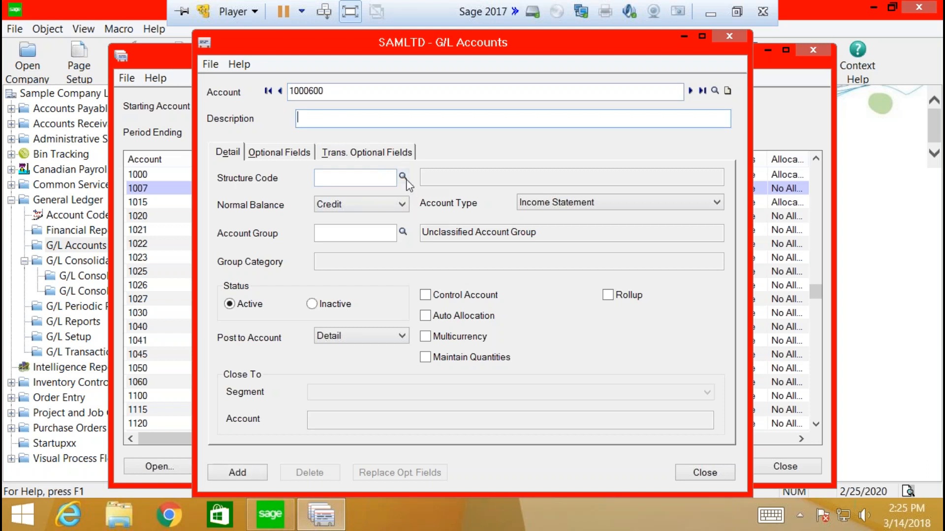
- Assign the divisional structure code ACCDIV to the new account
click(404, 177)
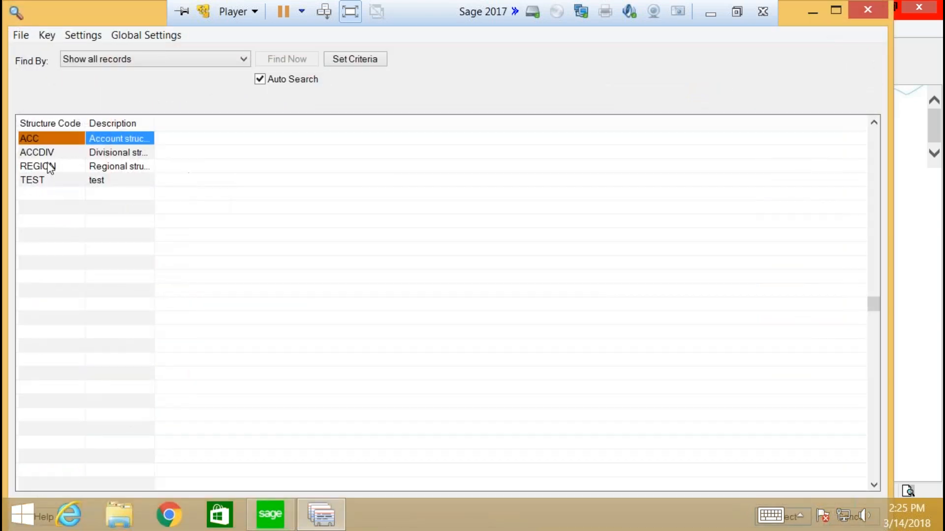
click(54, 152)
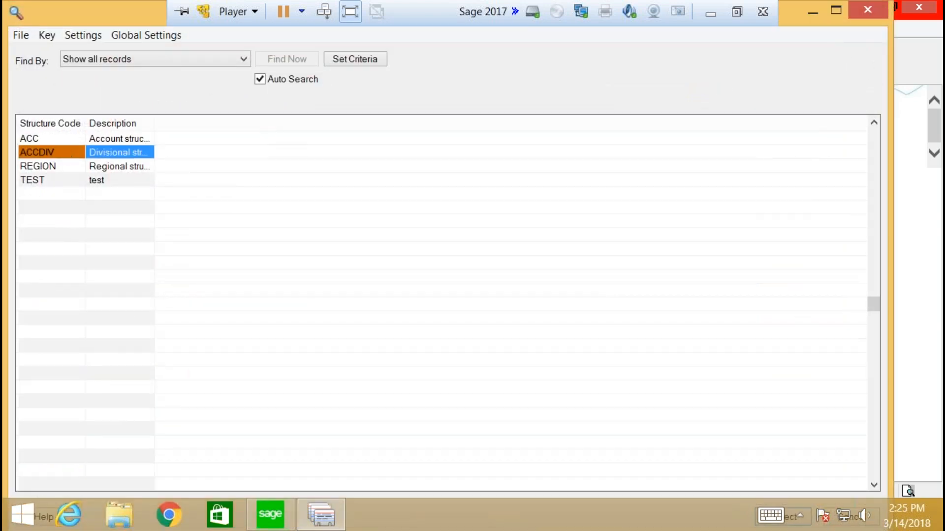
click(869, 11)
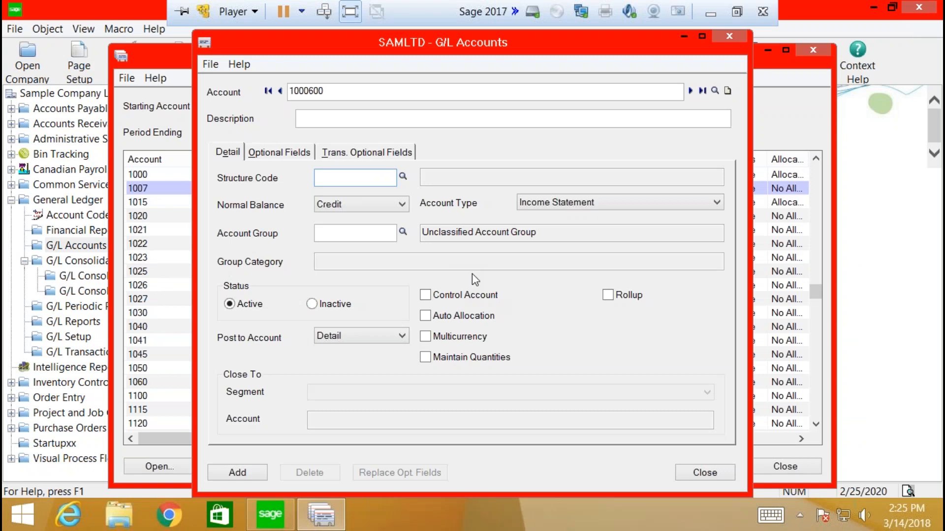
click(402, 177)
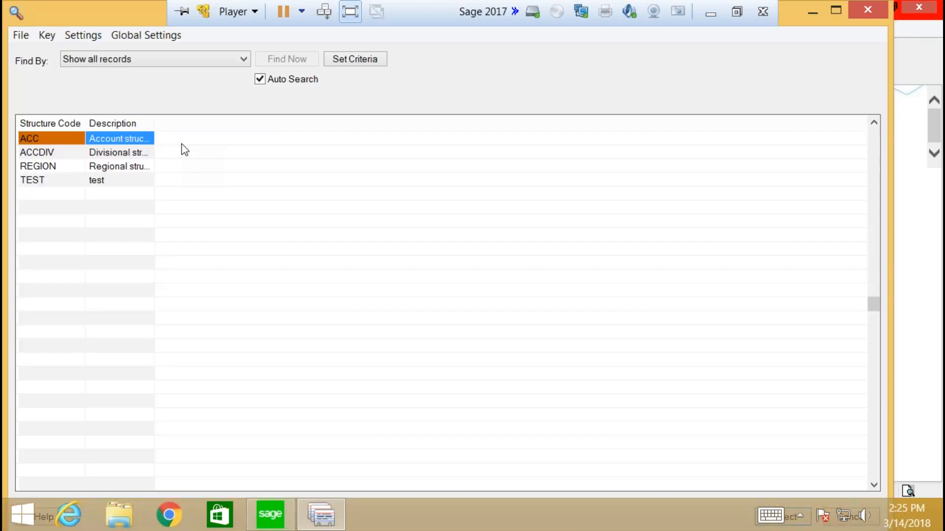
click(117, 158)
double_click(117, 159)
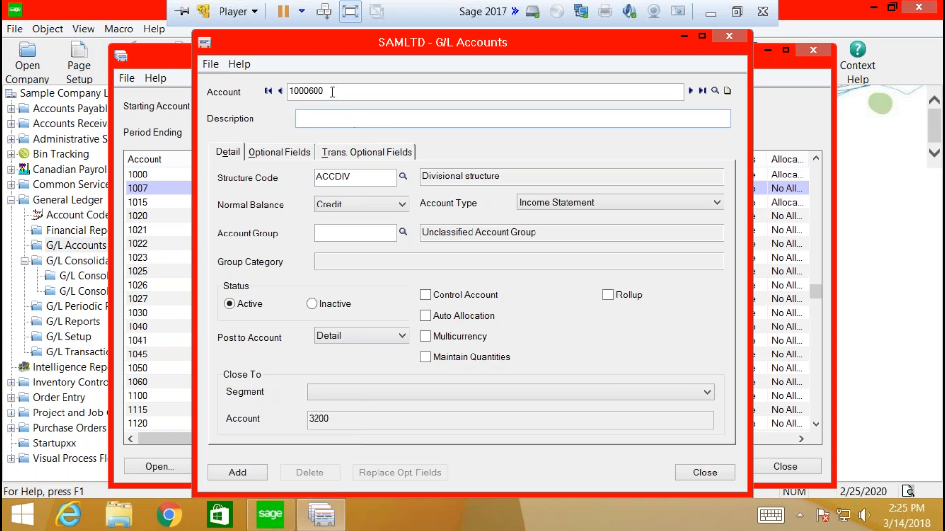
- Try to add account 1000600 with the divisional structure
drag(333, 92, 305, 92)
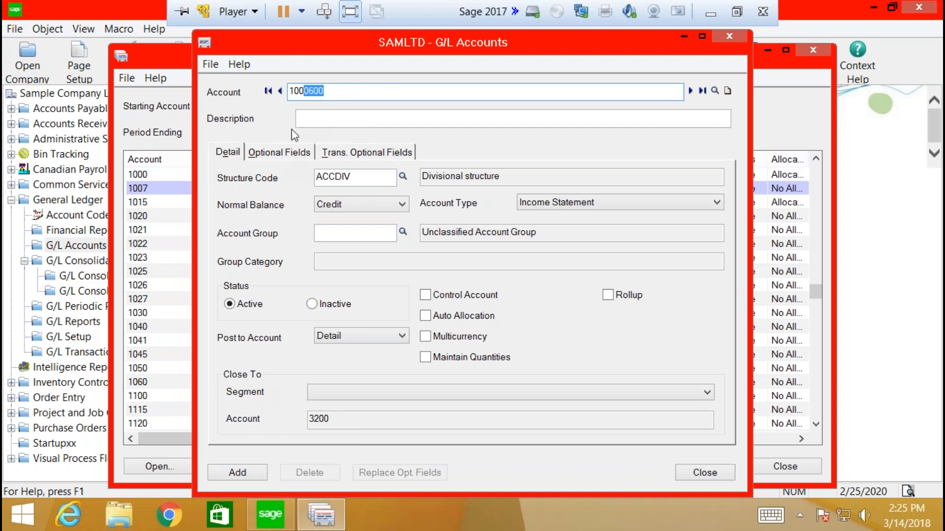
click(238, 473)
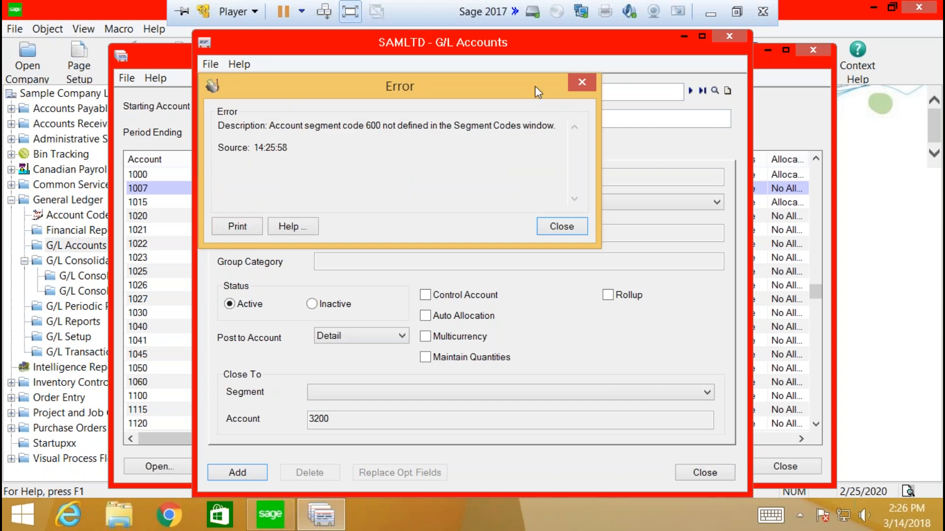
click(582, 81)
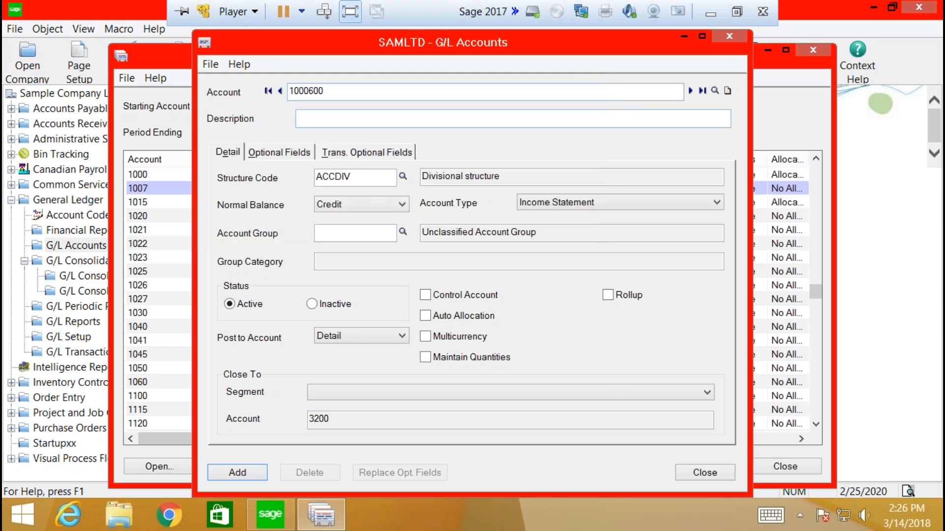
- Change the new account's number to 1000200 and add the account, declining to add 1000600
drag(331, 93, 310, 97)
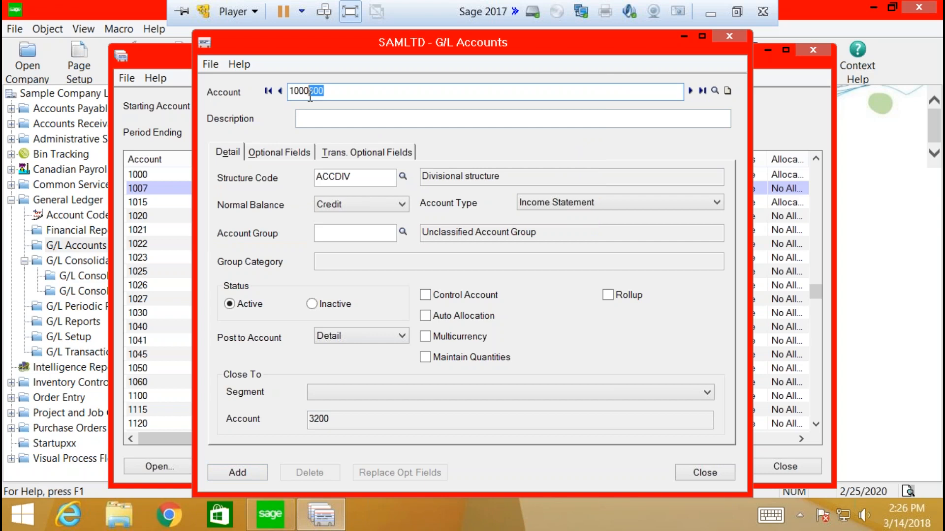
text(200)
click(237, 473)
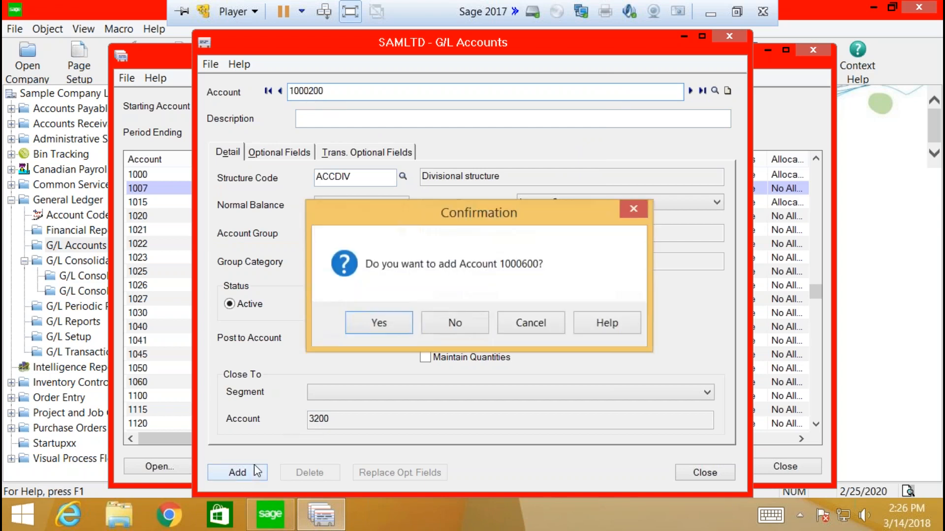
click(464, 323)
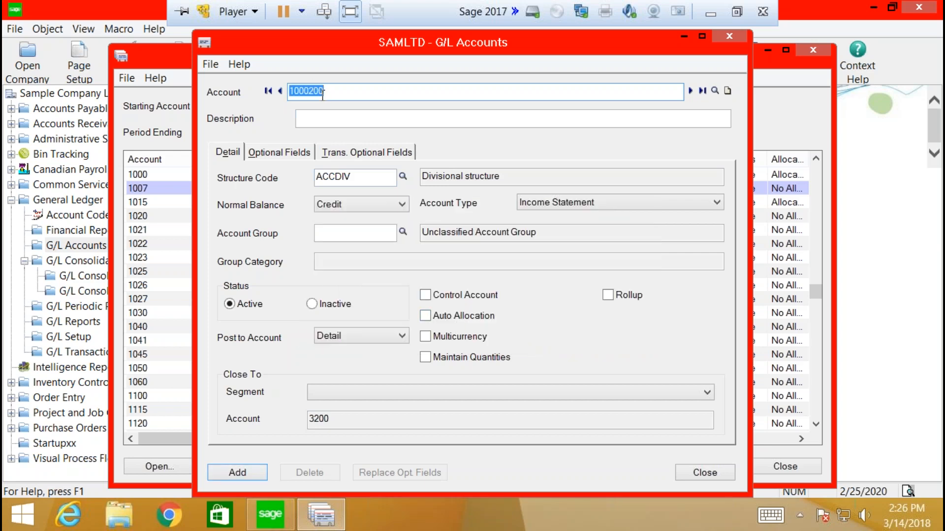
click(730, 37)
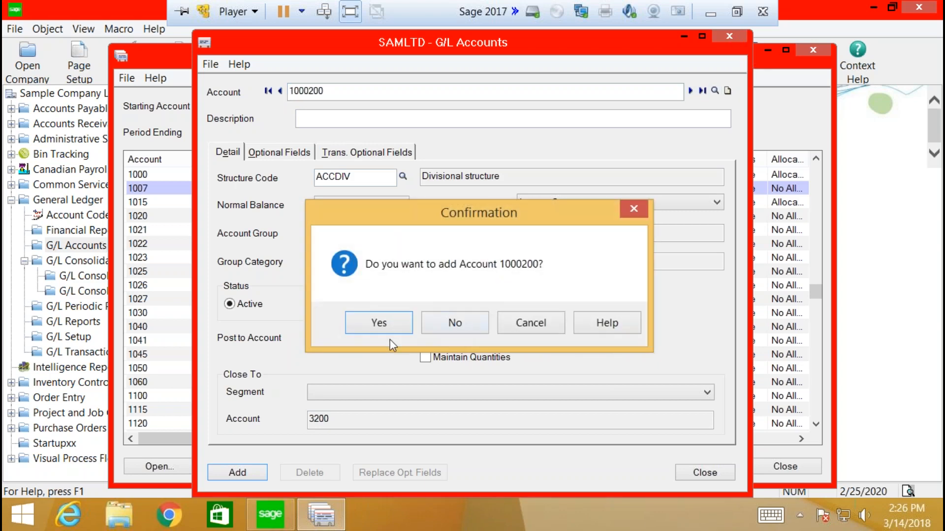
click(379, 325)
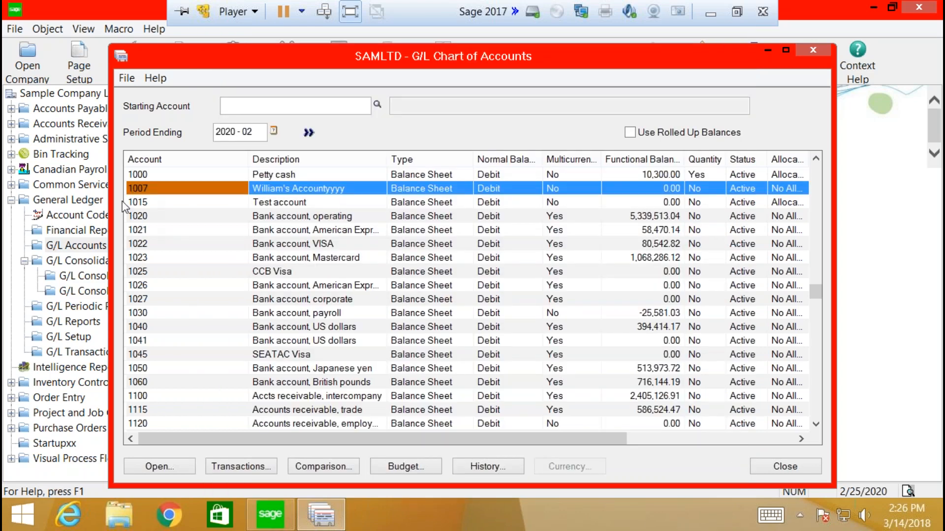
- Refresh the chart of accounts and open the record of account 1000-200
click(306, 135)
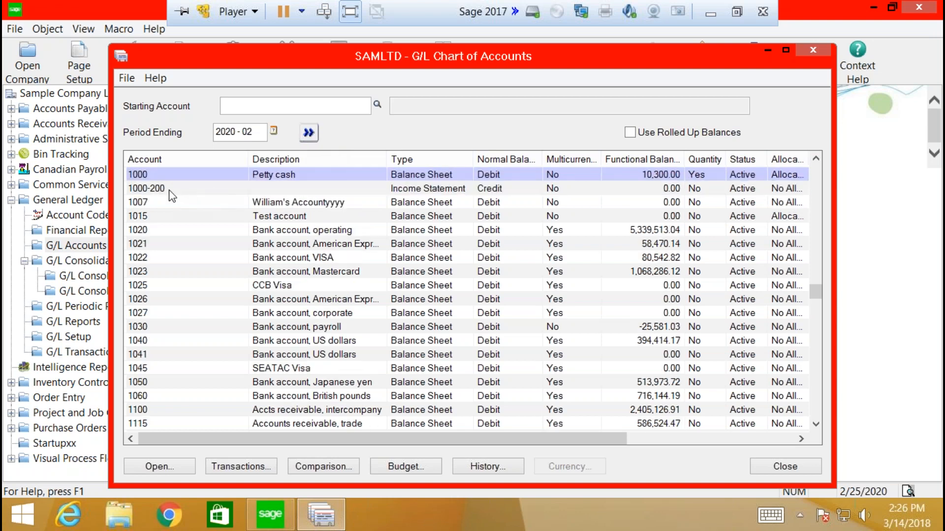
click(170, 190)
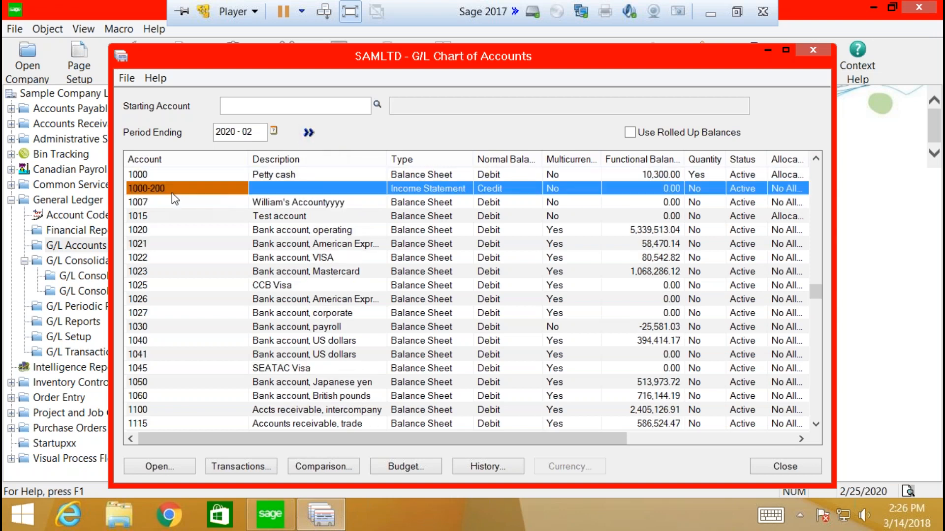
double_click(140, 193)
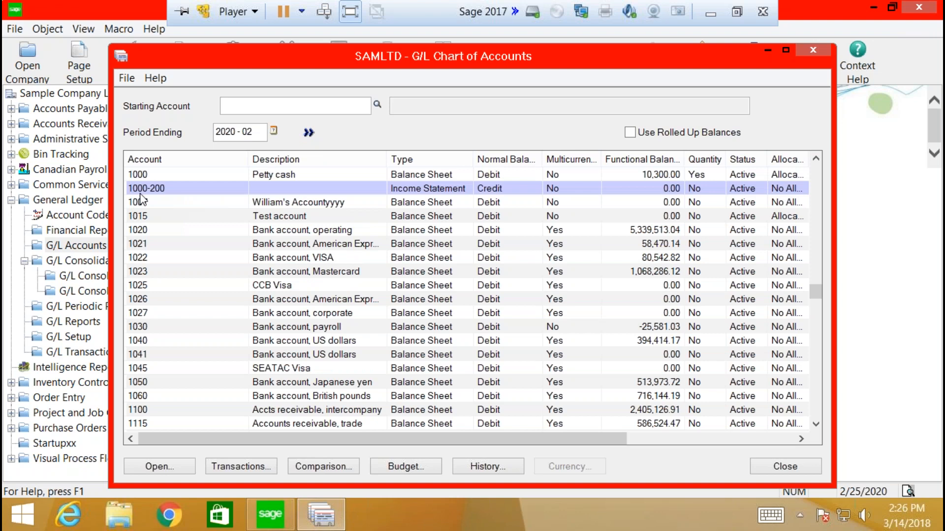
- Enter "Petty Cash for Department 200" as the description of account 1000-200
click(310, 122)
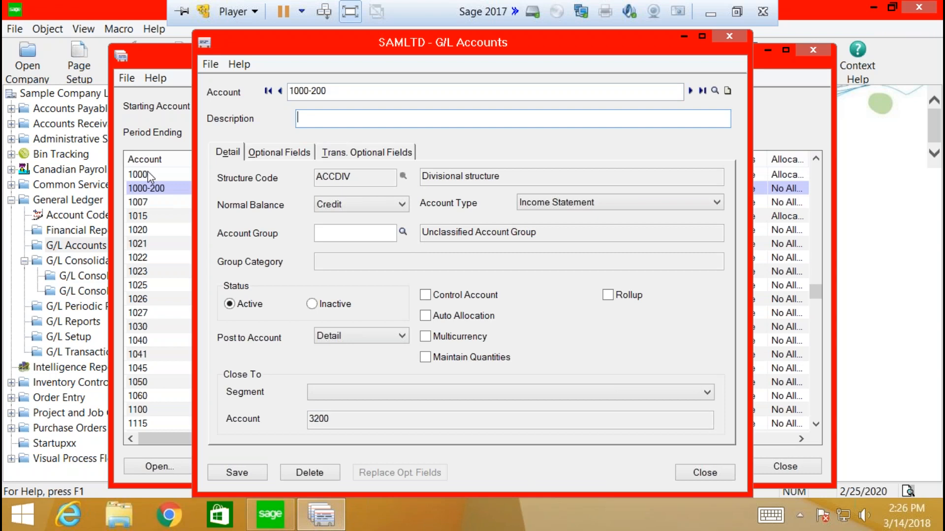
text(Petty Cash for Department)
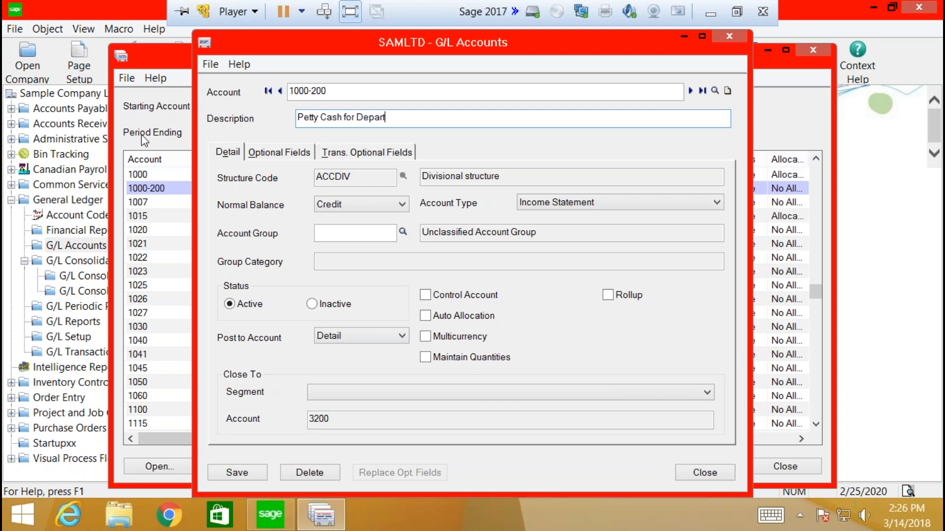
key(BackSpace)
key(BackSpace)
key(BackSpace)
key(BackSpace)
text(ment)
text(00)
- Set the account's normal balance to Debit and its account type to Balance Sheet
click(402, 204)
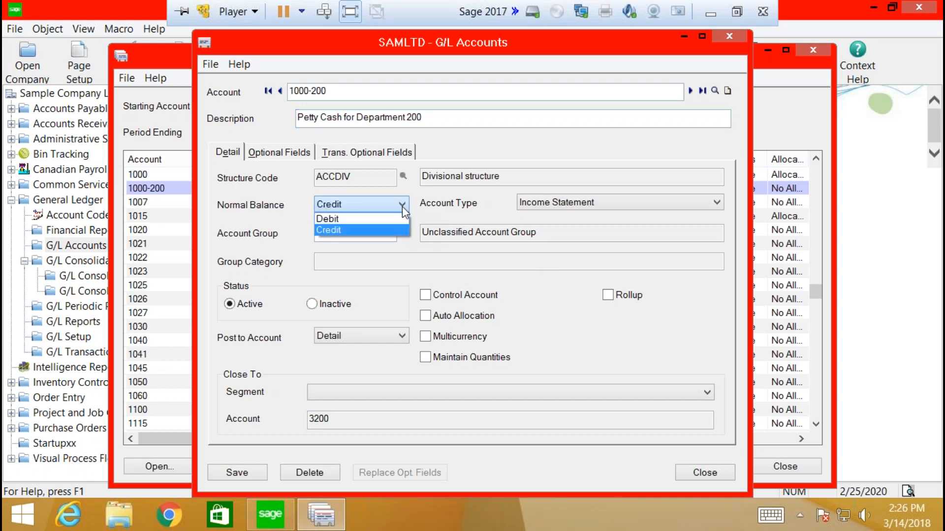
click(352, 220)
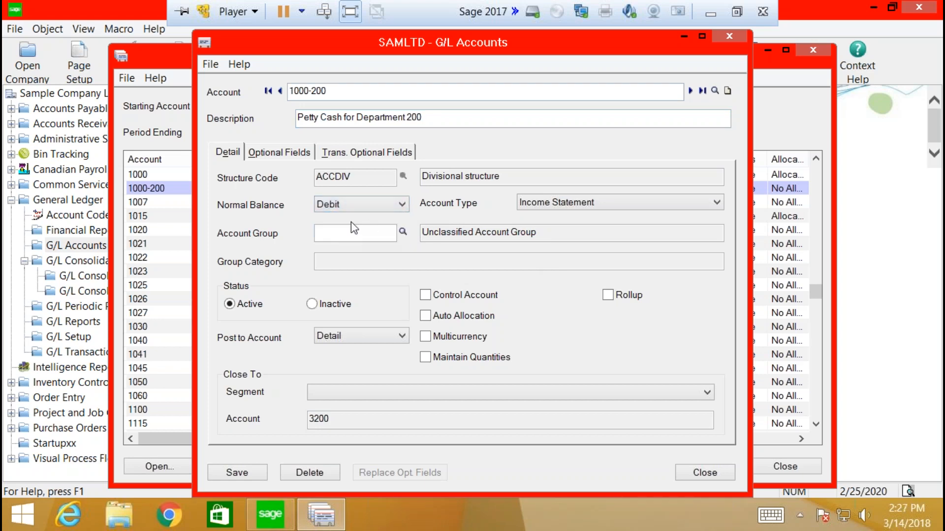
click(712, 204)
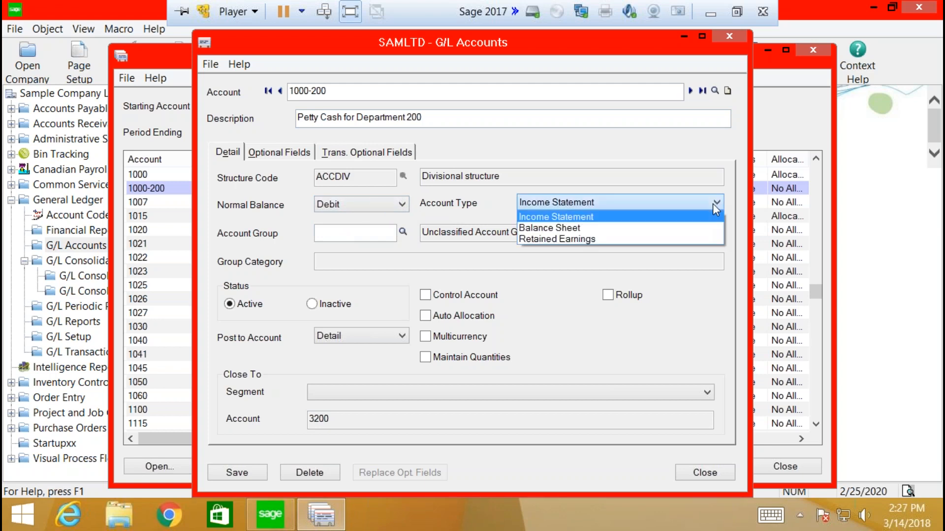
click(554, 231)
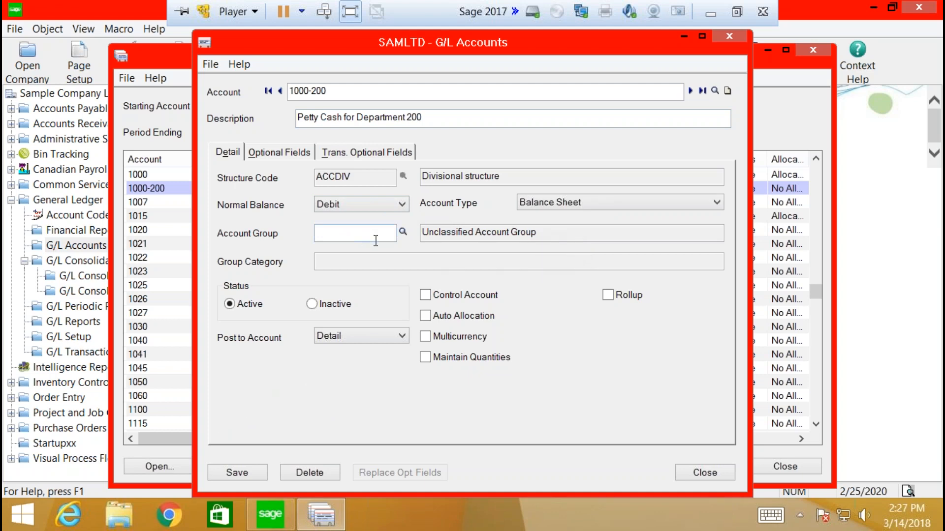
click(718, 206)
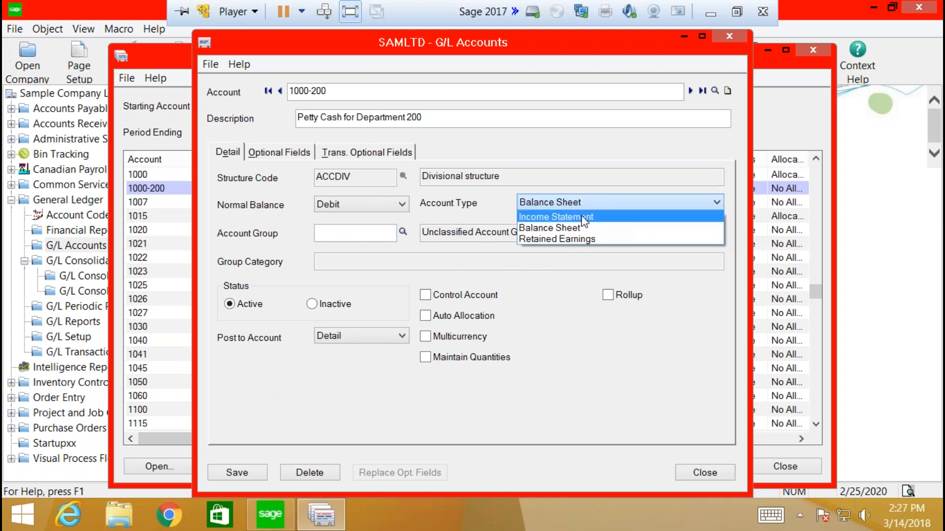
click(548, 227)
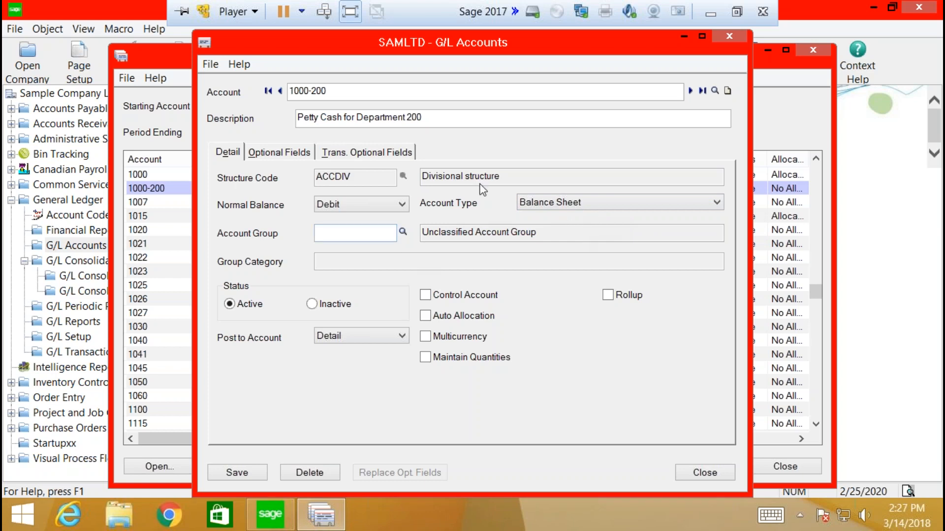
- Assign account group 01, Cash and Cash Equivalents, to account 1000-200
click(403, 231)
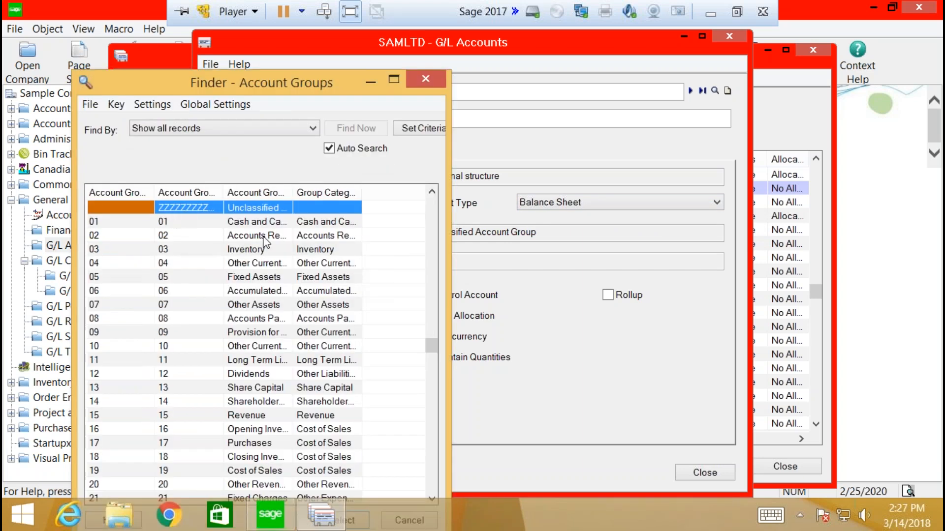
click(236, 225)
double_click(236, 225)
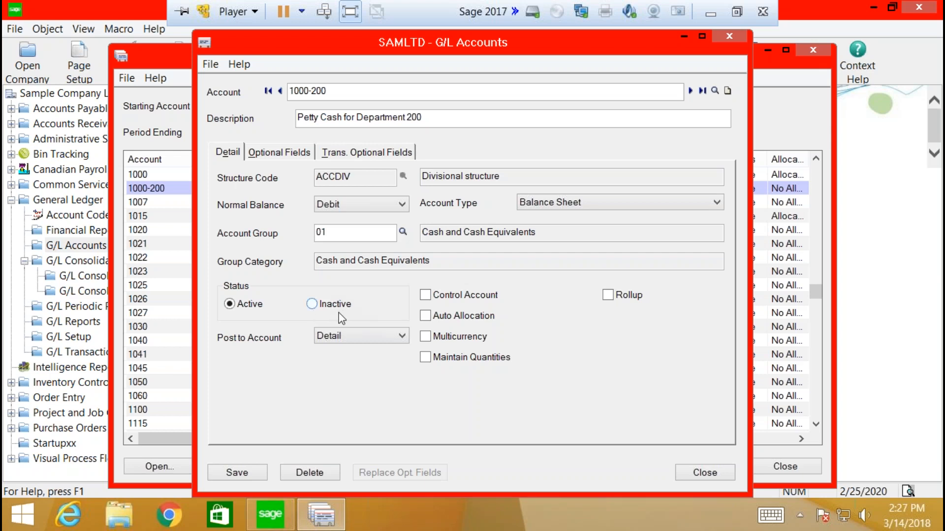
- Designate account 1000-200 as a control account and start the first line of its subledger list
click(364, 343)
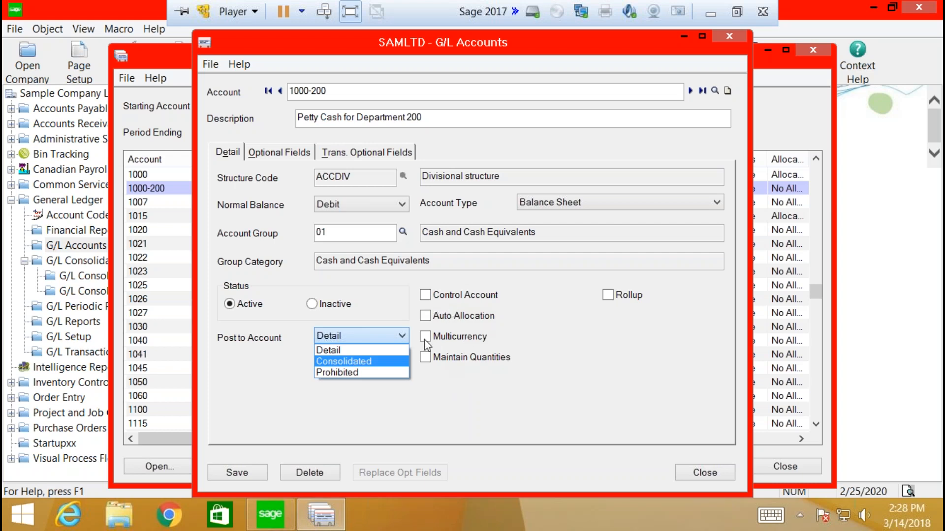
click(429, 296)
click(426, 295)
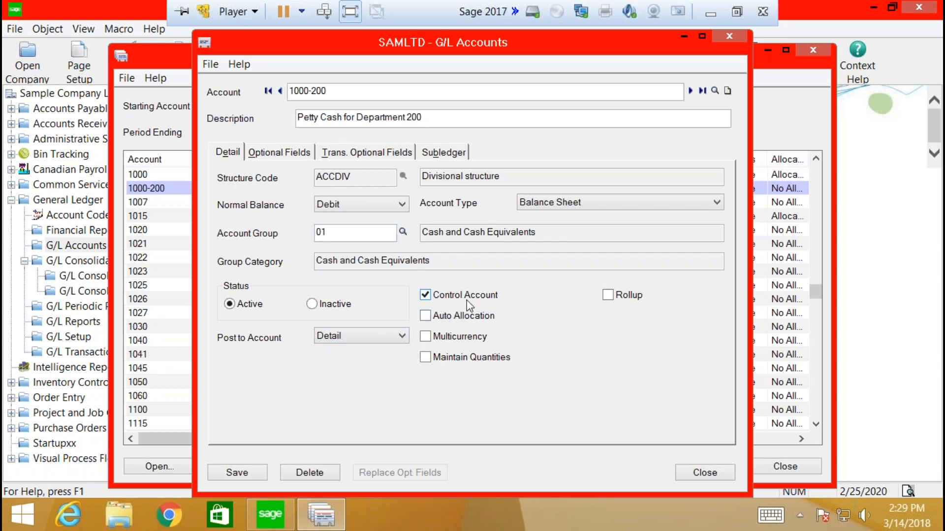
click(445, 152)
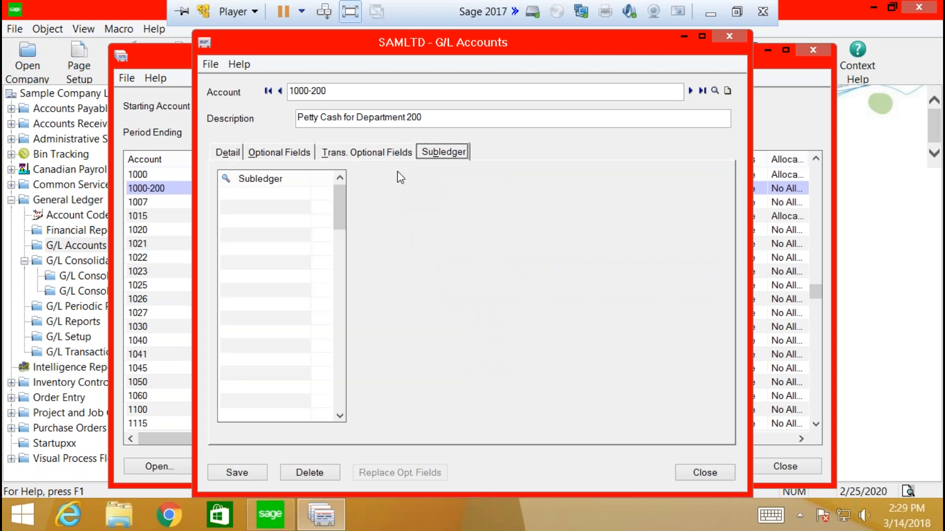
click(290, 193)
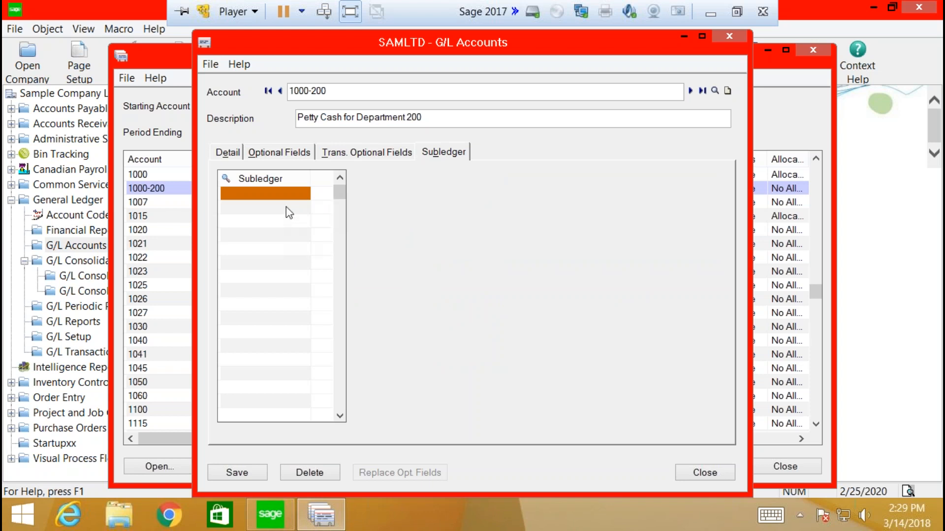
click(303, 192)
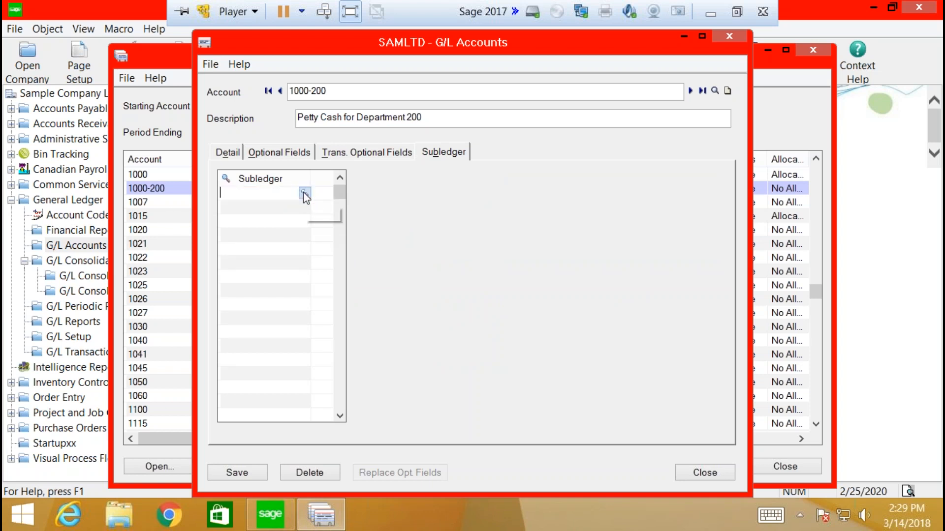
click(304, 193)
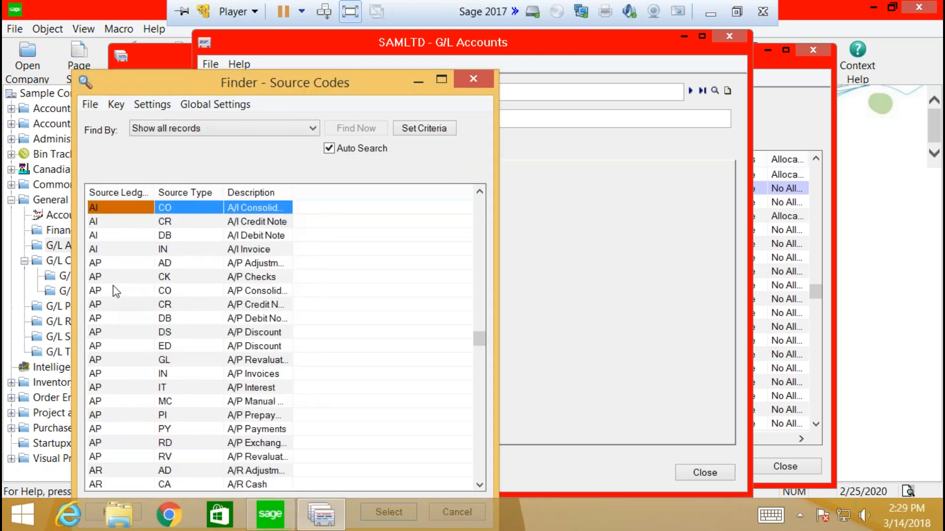
click(97, 277)
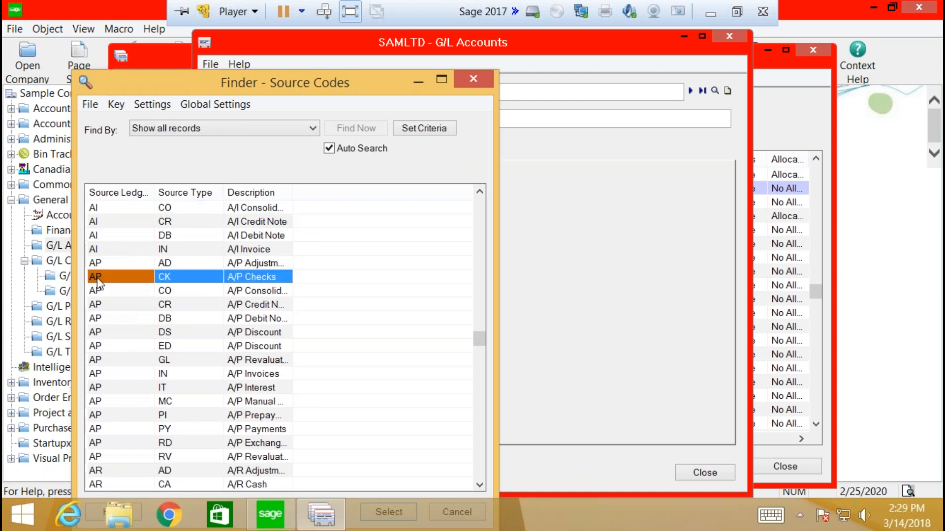
click(170, 303)
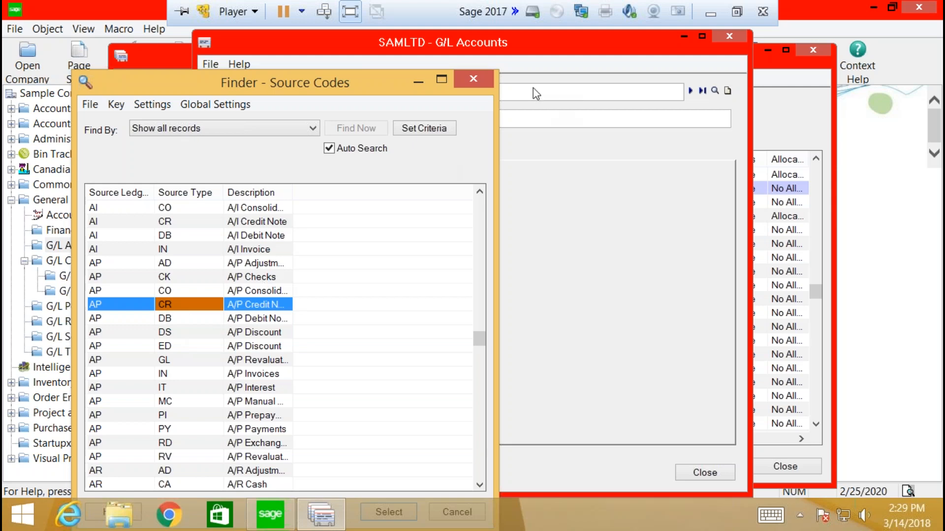
click(473, 80)
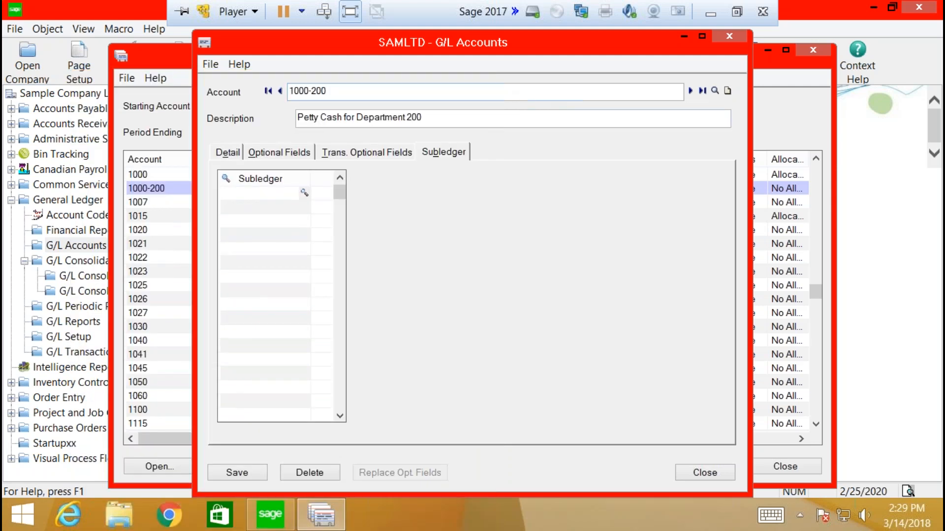
- Choose AP from the source codes as an allowed subledger for account 1000-200 and save the account
click(305, 193)
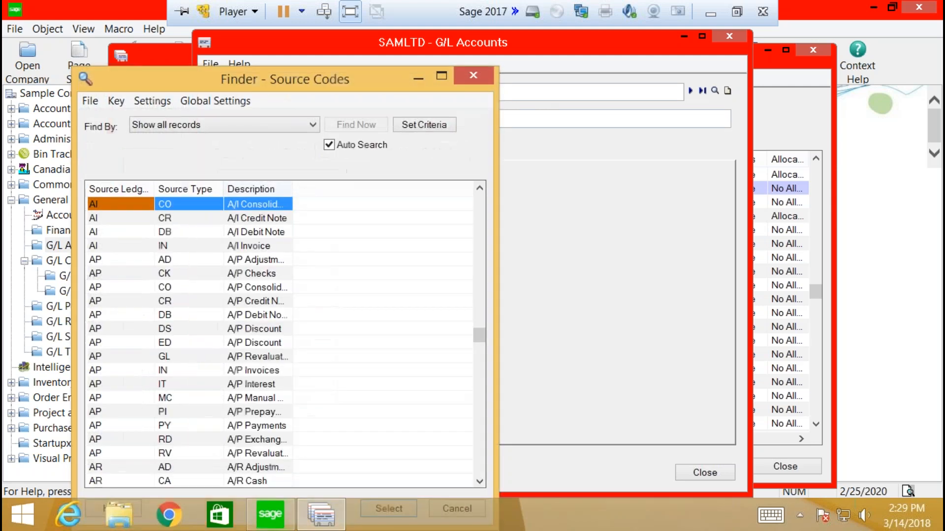
click(97, 300)
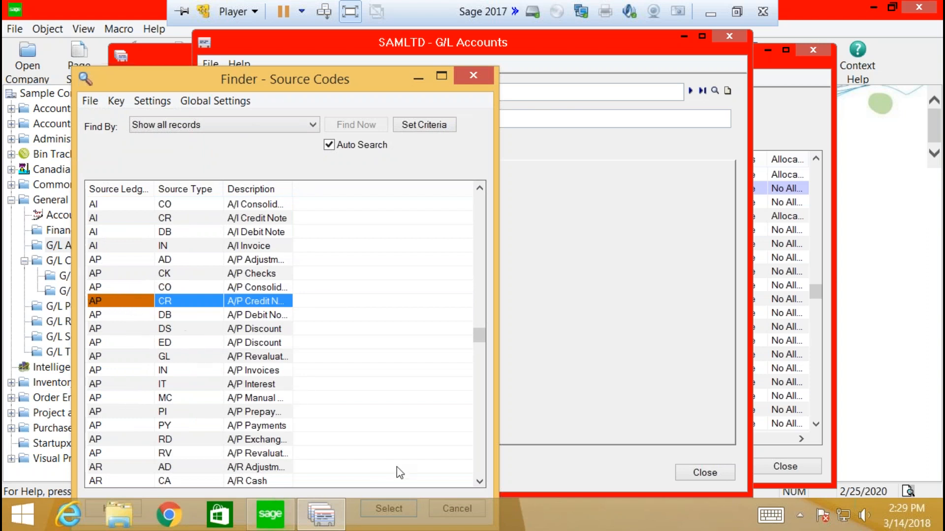
key(Return)
click(279, 263)
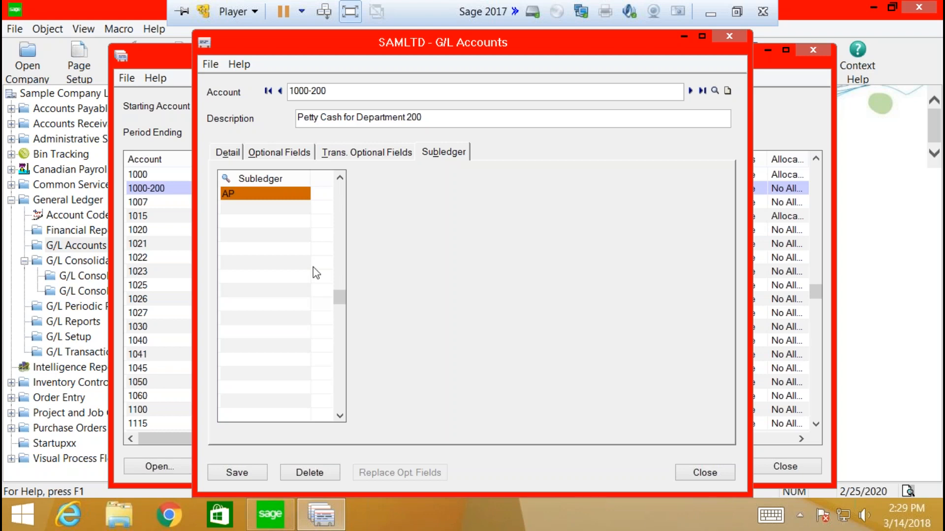
click(237, 474)
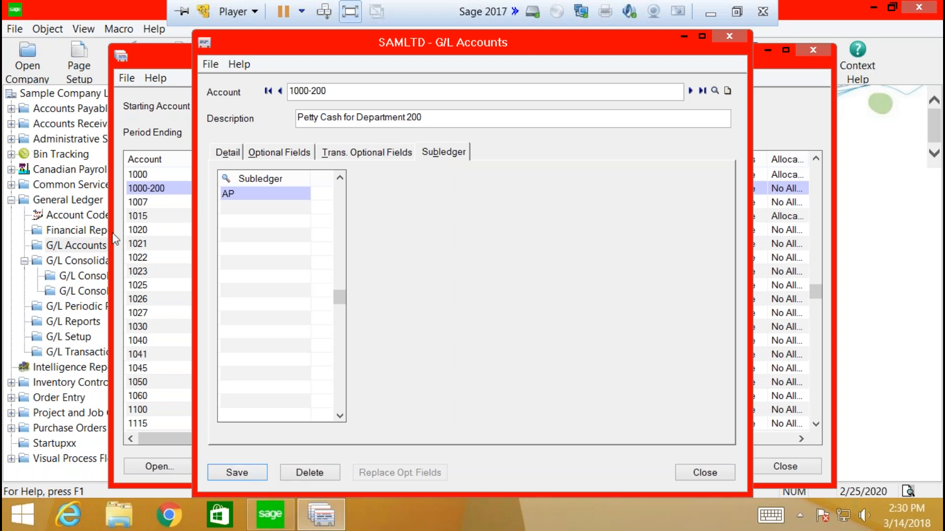
- Open the General Ledger batch list and create a new journal entry batch
click(60, 199)
click(96, 352)
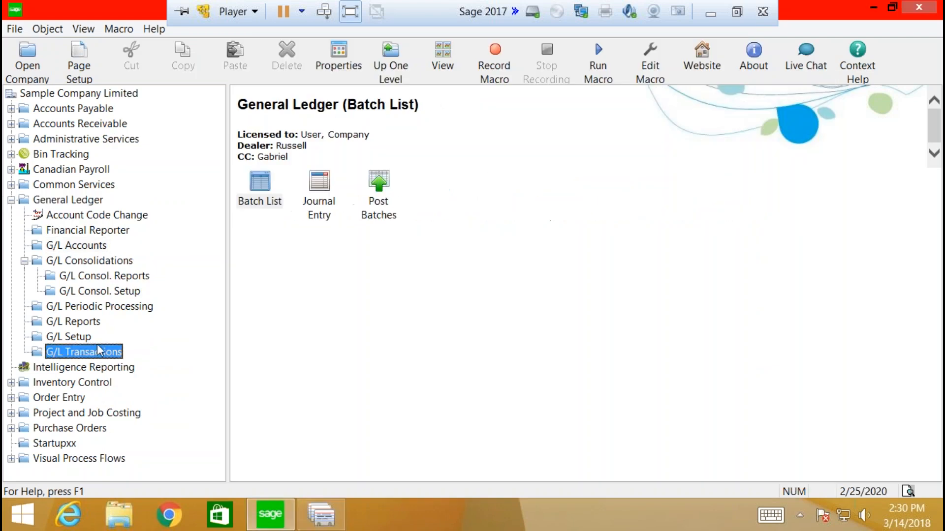
double_click(258, 201)
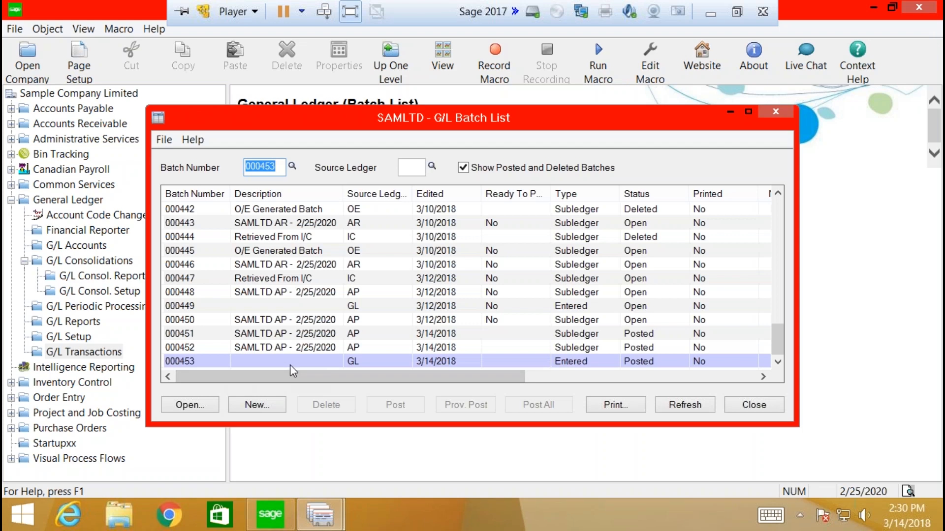
click(249, 408)
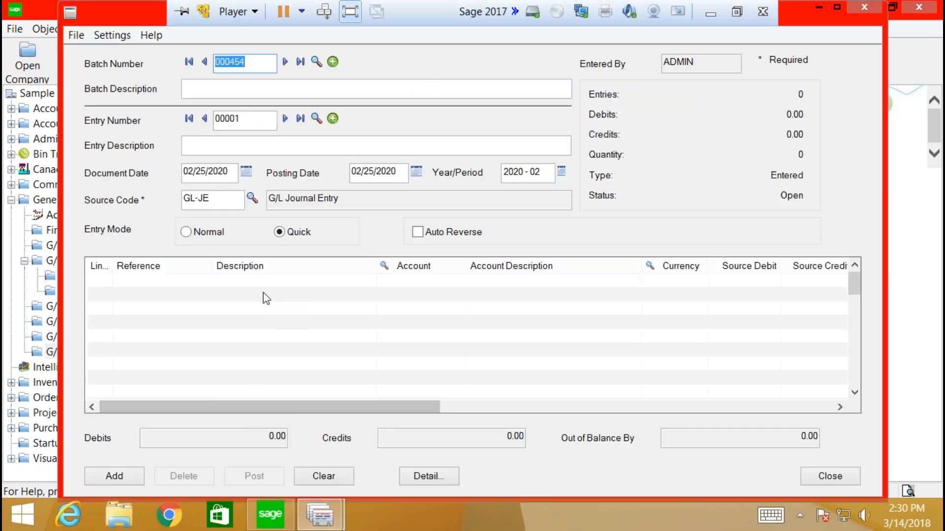
- Try to enter account 1000-200 on the first detail line of the journal entry
click(247, 285)
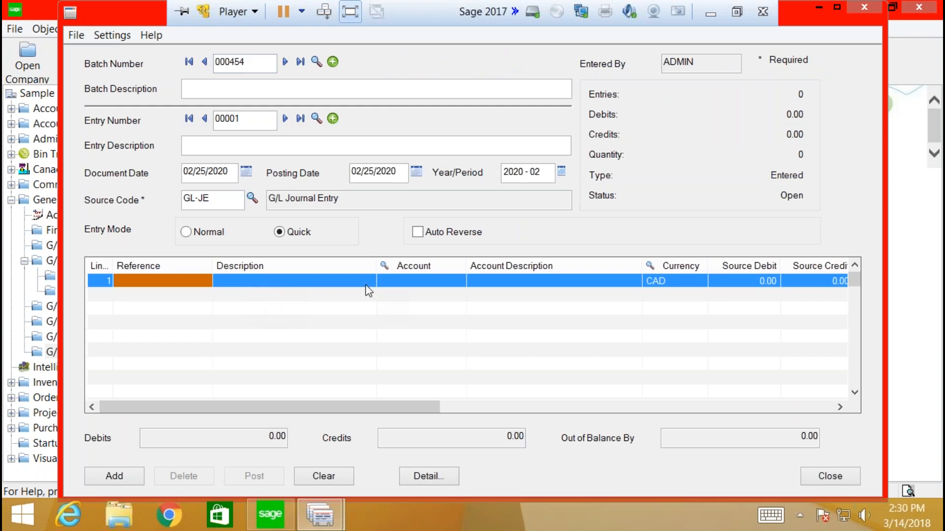
click(443, 283)
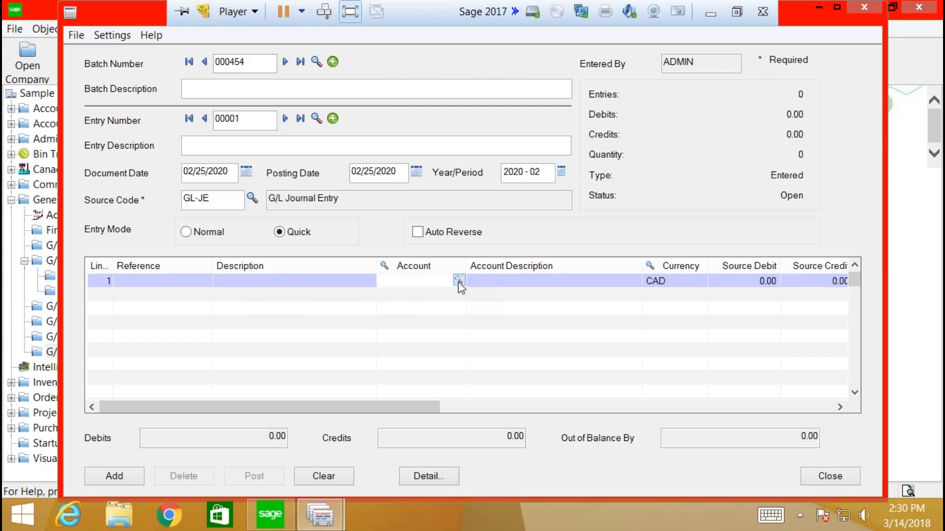
click(459, 280)
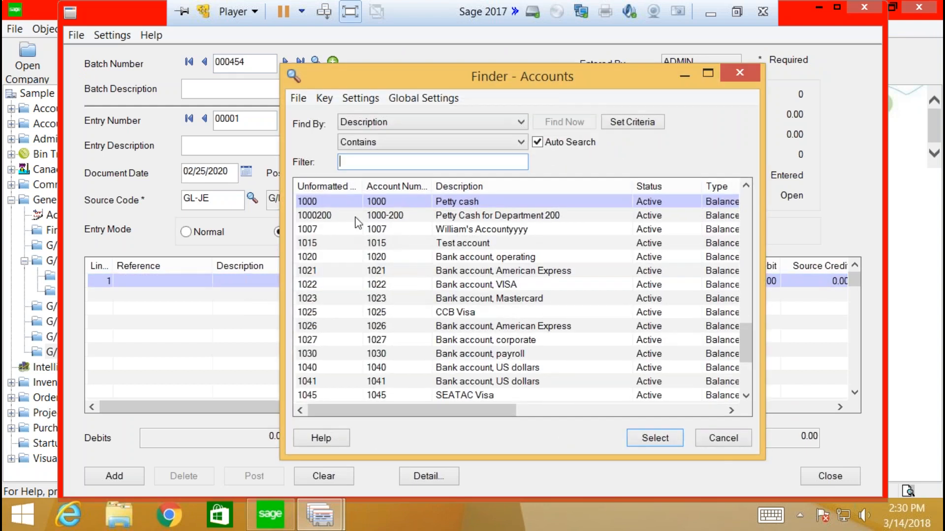
click(356, 218)
click(633, 437)
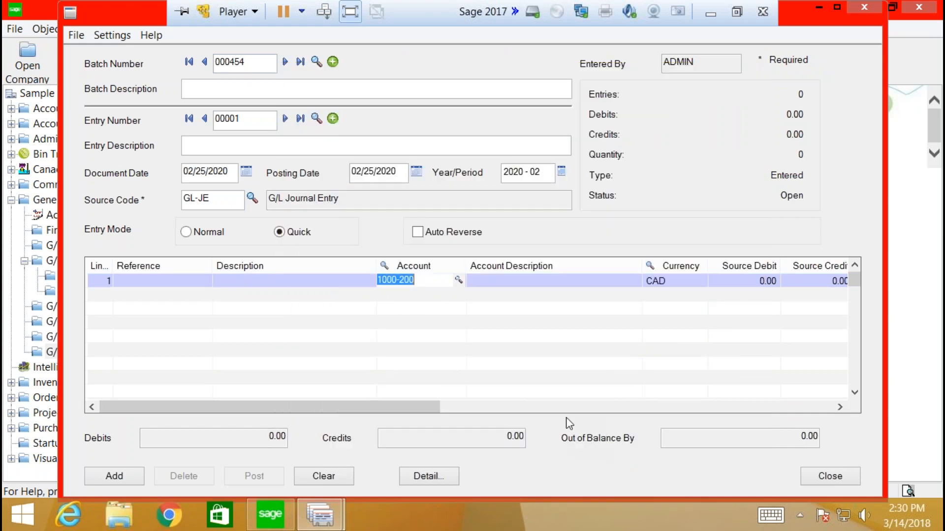
key(Tab)
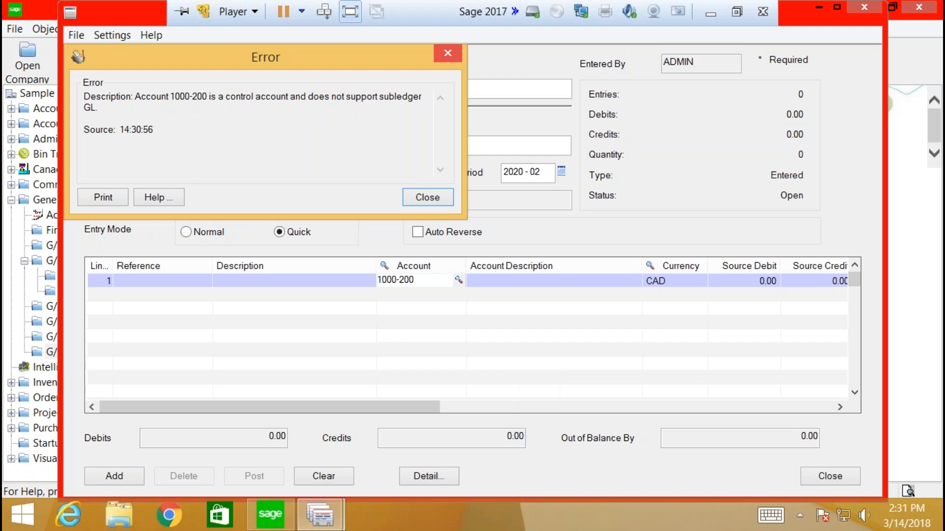
key(Return)
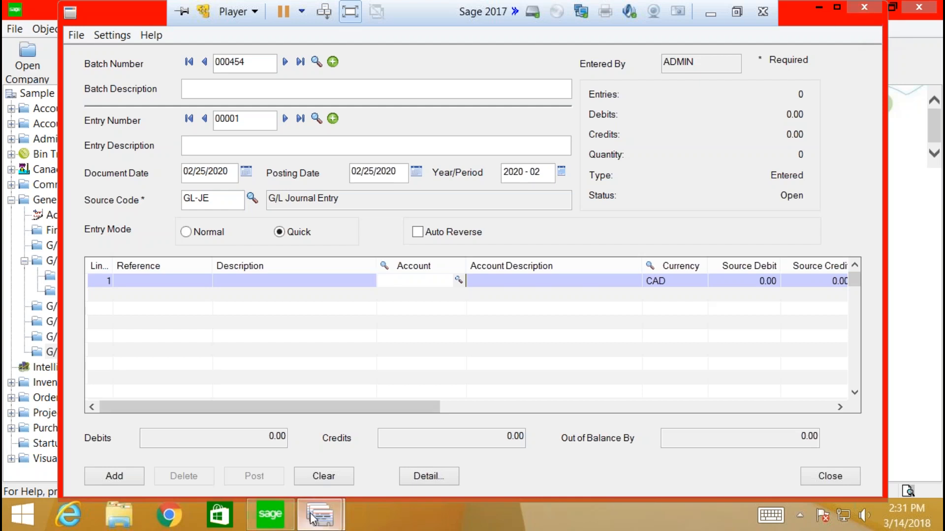
- Return to the record of account 1000-200, add GL as a second allowed subledger, and save the account
mouse_move(313, 523)
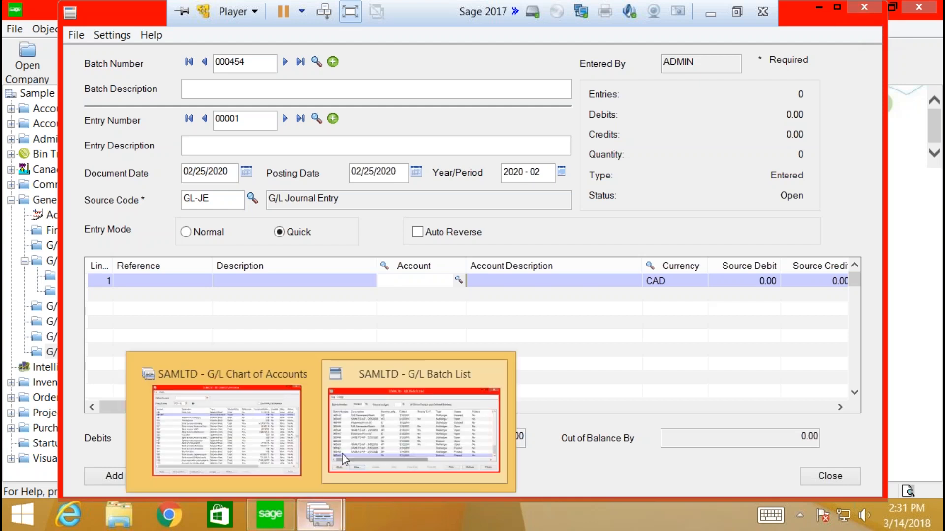
click(276, 456)
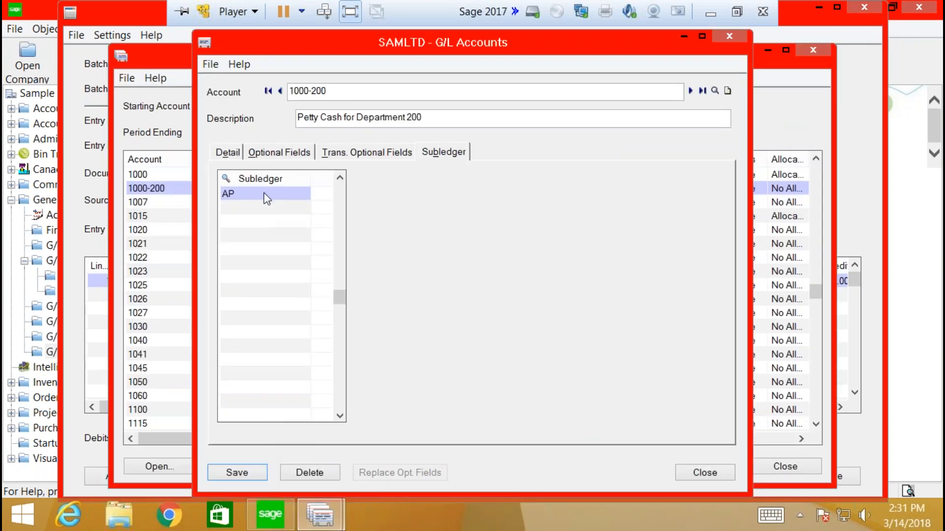
click(241, 212)
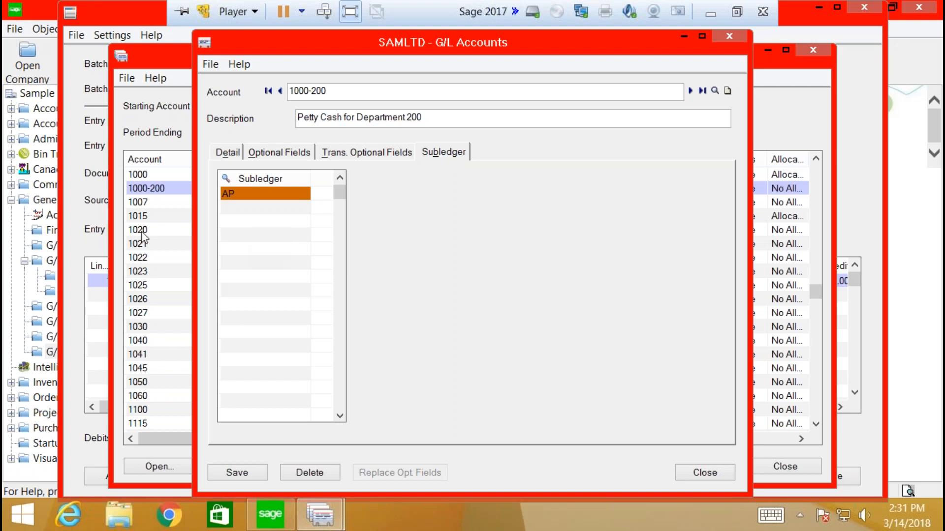
click(232, 208)
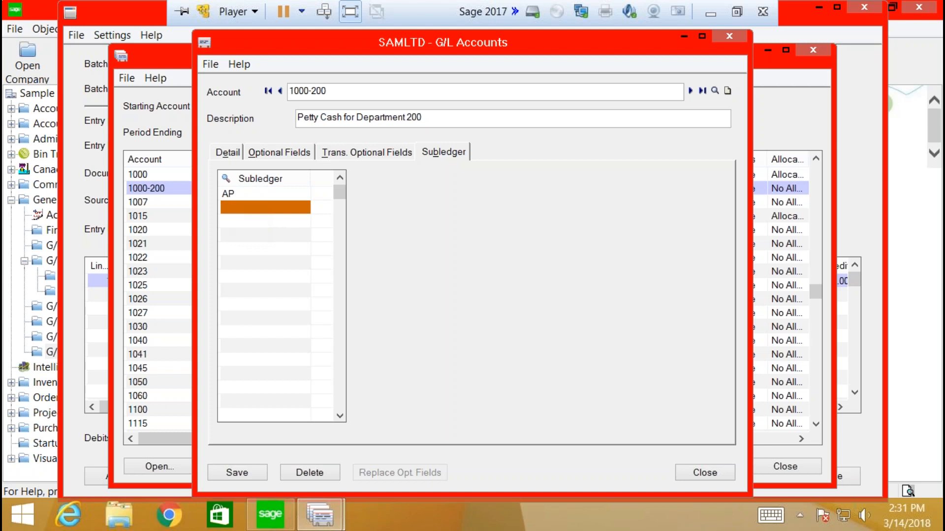
text(GL)
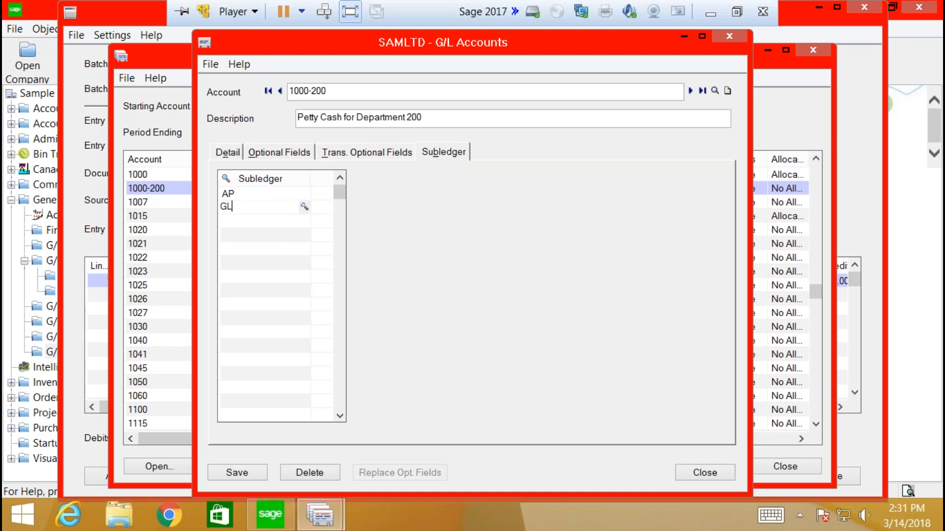
key(Tab)
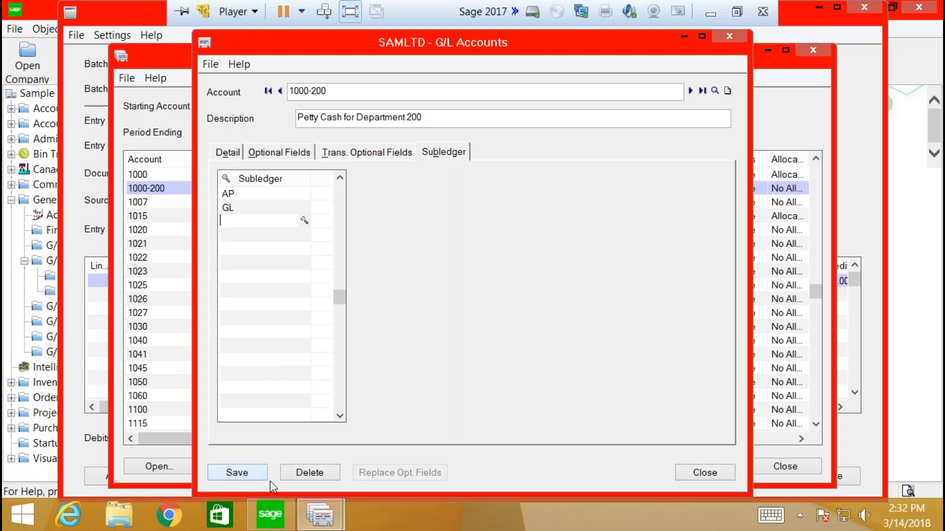
click(252, 475)
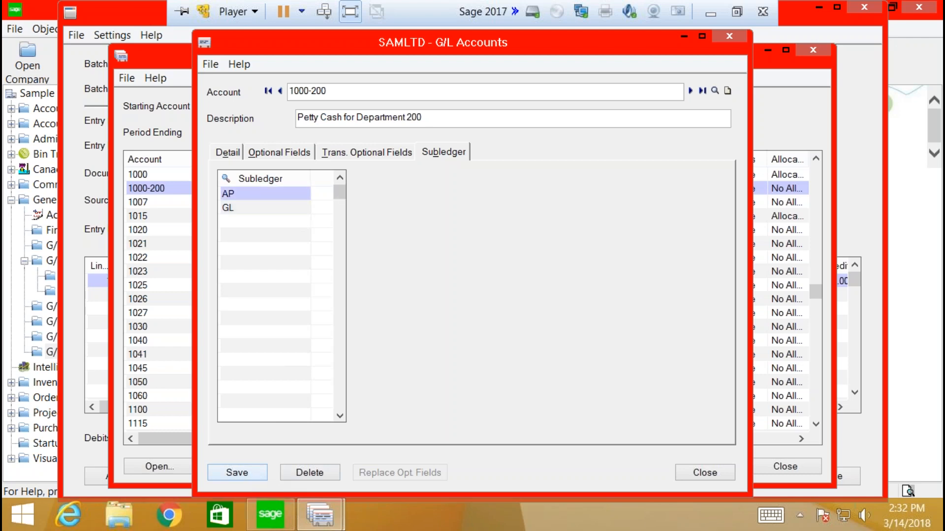
- Select account 1000-200 again on the first journal entry line and close the entry window without adding the entry
click(82, 406)
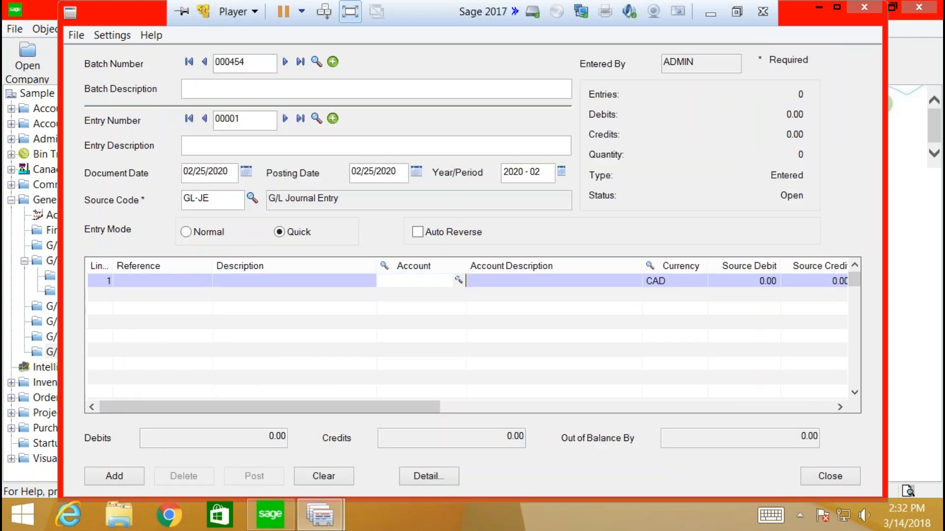
click(459, 280)
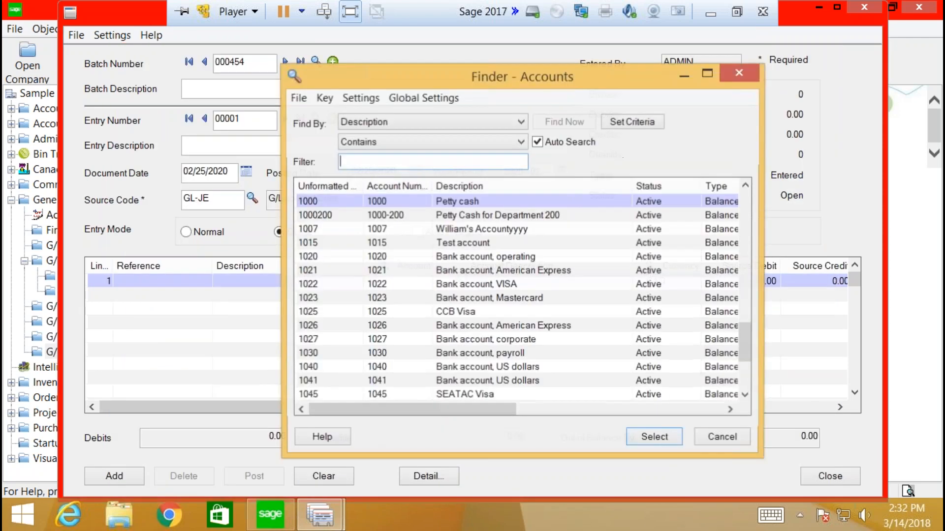
double_click(318, 215)
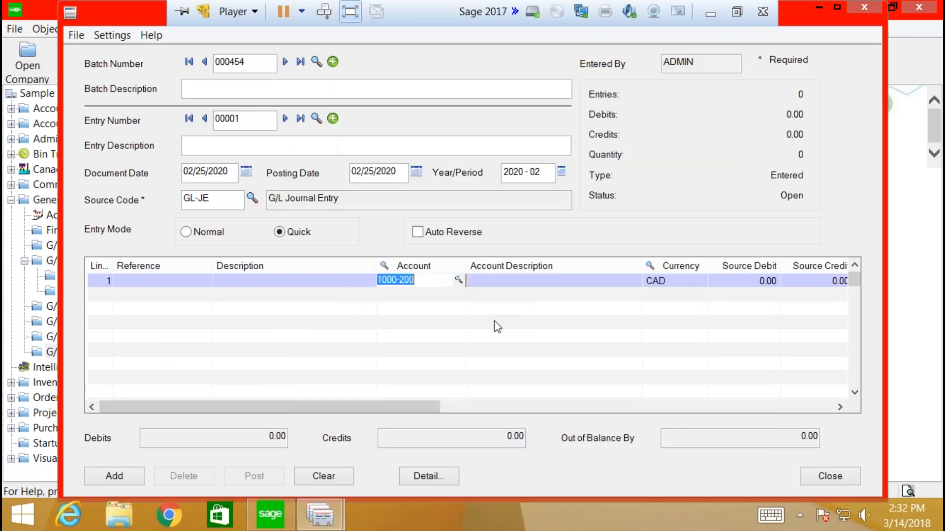
key(Tab)
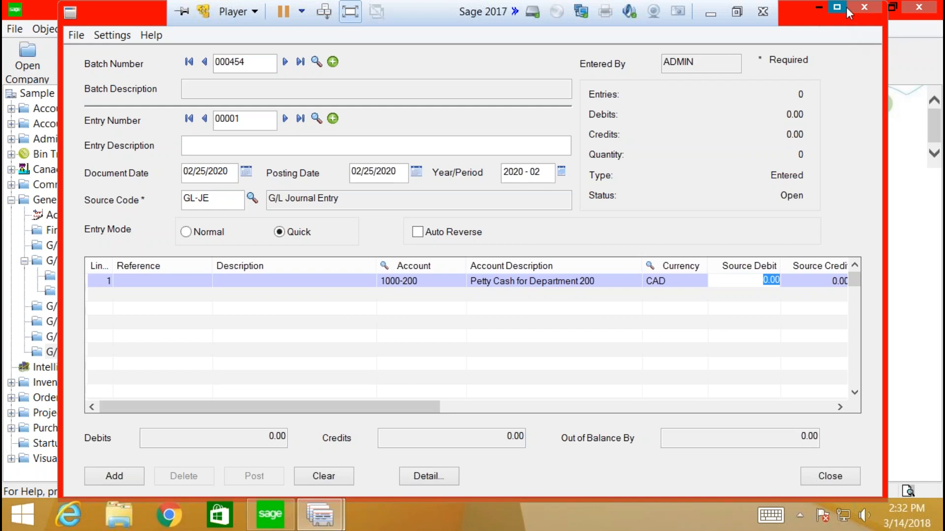
click(863, 8)
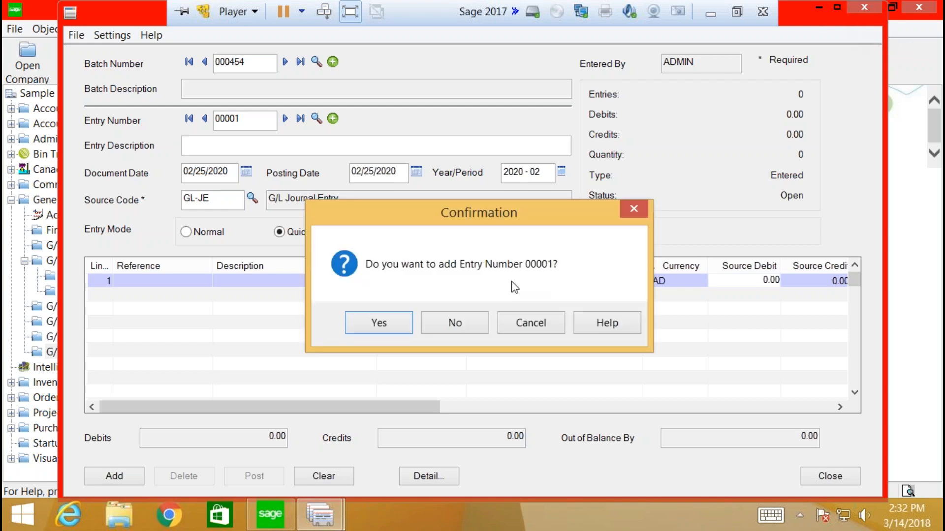
click(454, 324)
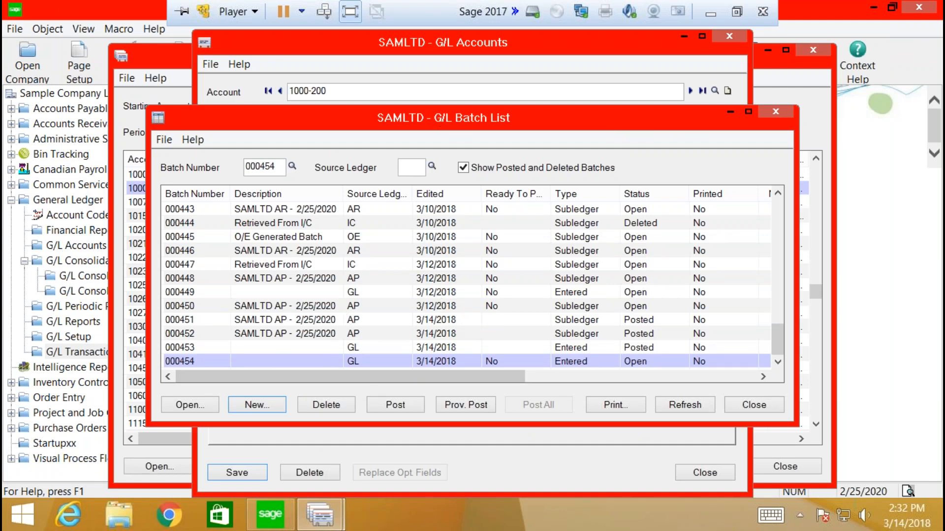
- Close the batch list, then enable Auto Allocation and clear Control Account in the details of account 1000-200
click(776, 112)
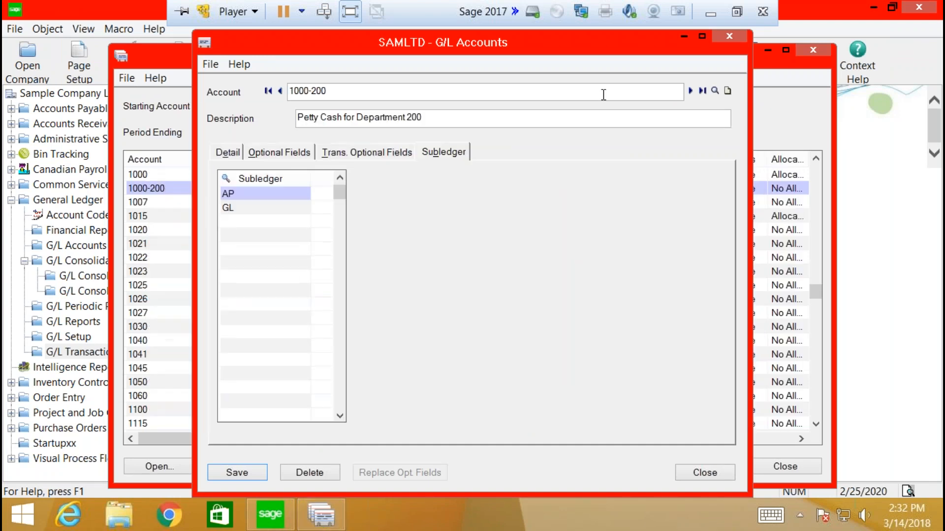
click(226, 153)
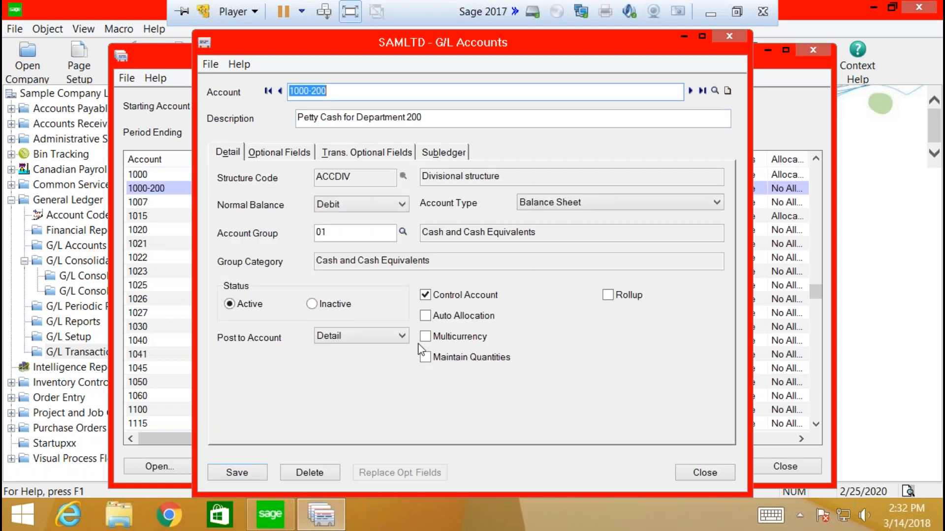
click(425, 317)
click(425, 296)
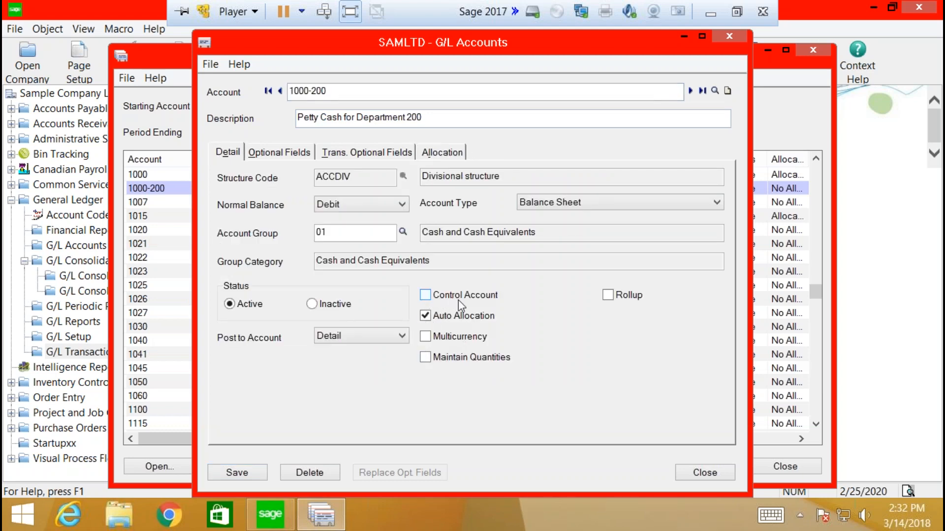
- Set the source code of the account's allocation to GL-JE
click(445, 153)
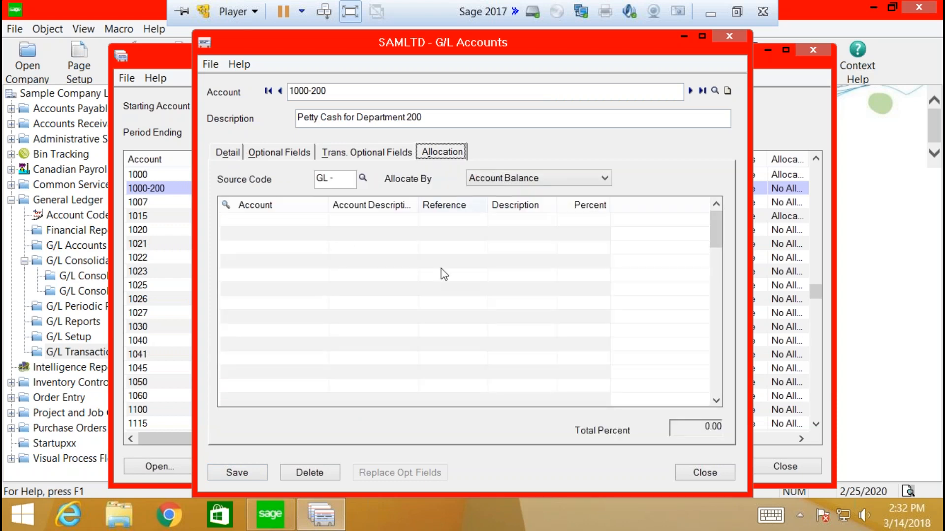
click(349, 186)
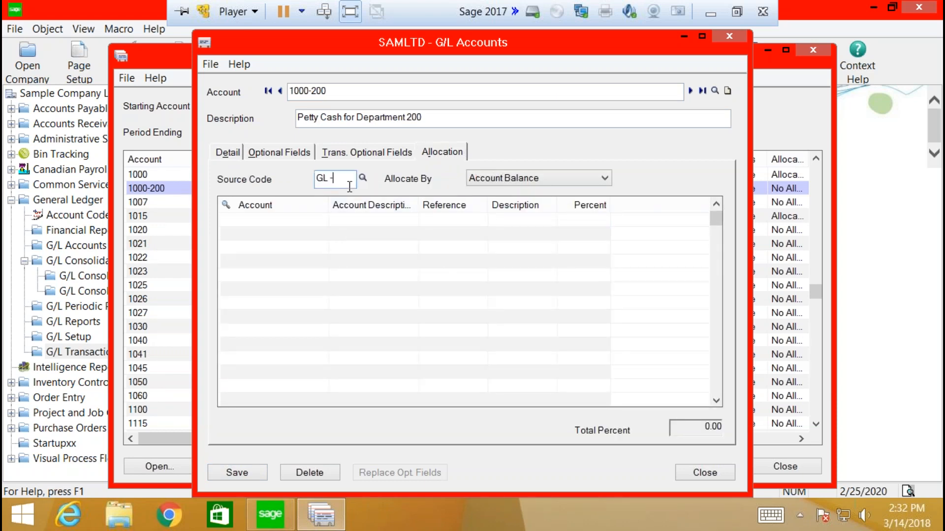
text(E)
key(BackSpace)
text(JE)
- Add account 1041 as the first line of the allocation, choosing it from the account lookup
click(384, 241)
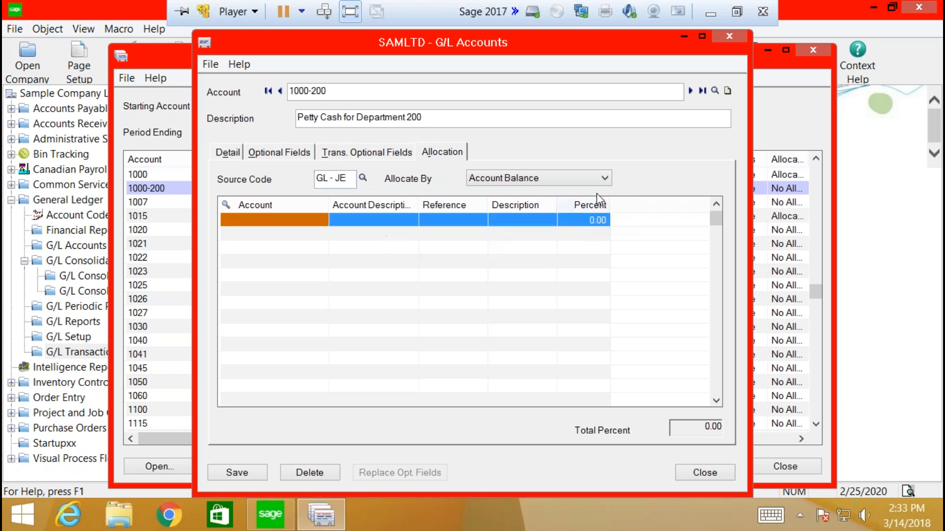
click(320, 221)
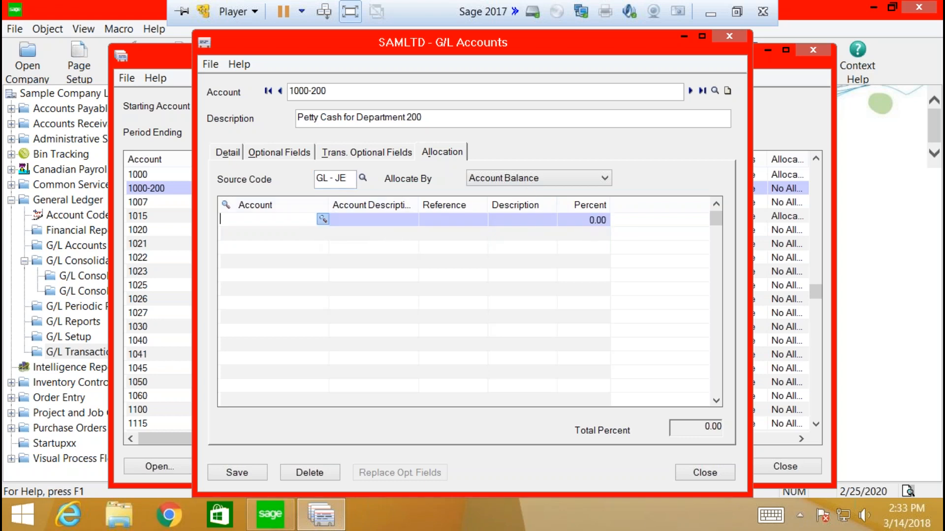
click(323, 219)
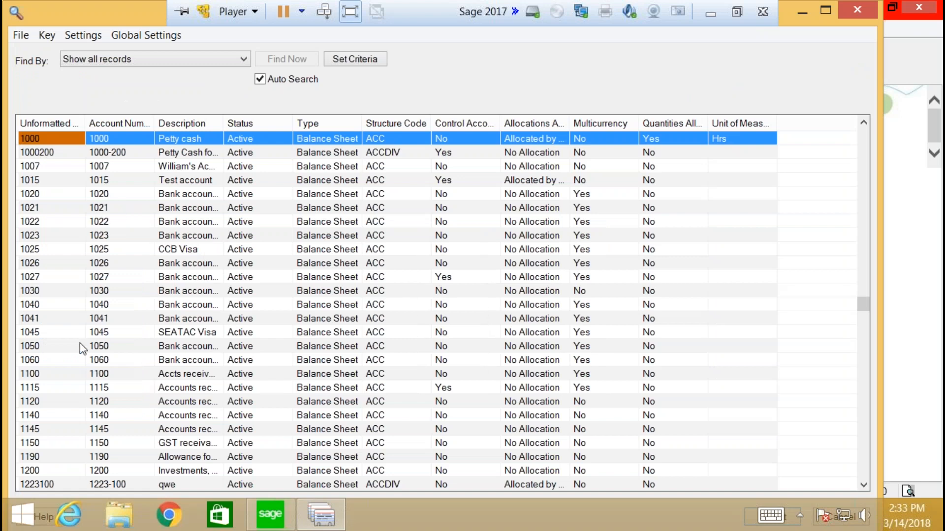
click(100, 319)
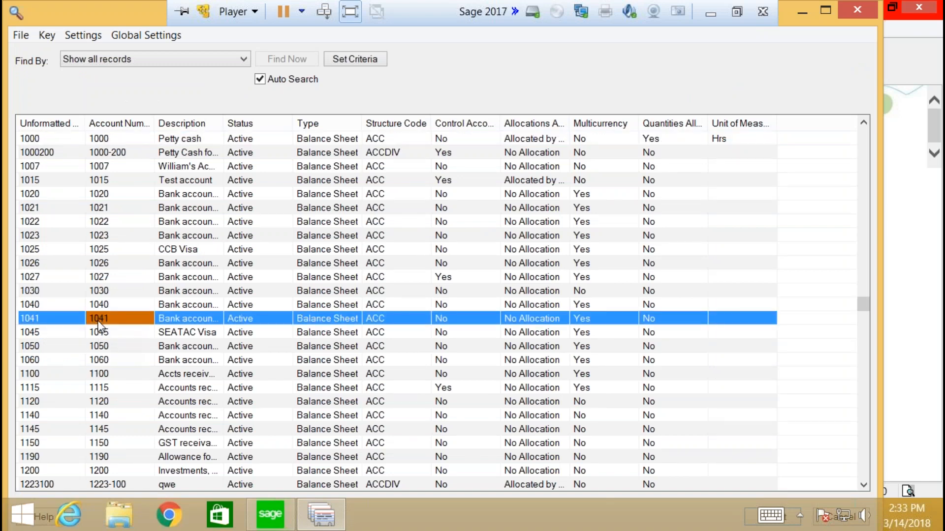
double_click(101, 319)
click(370, 278)
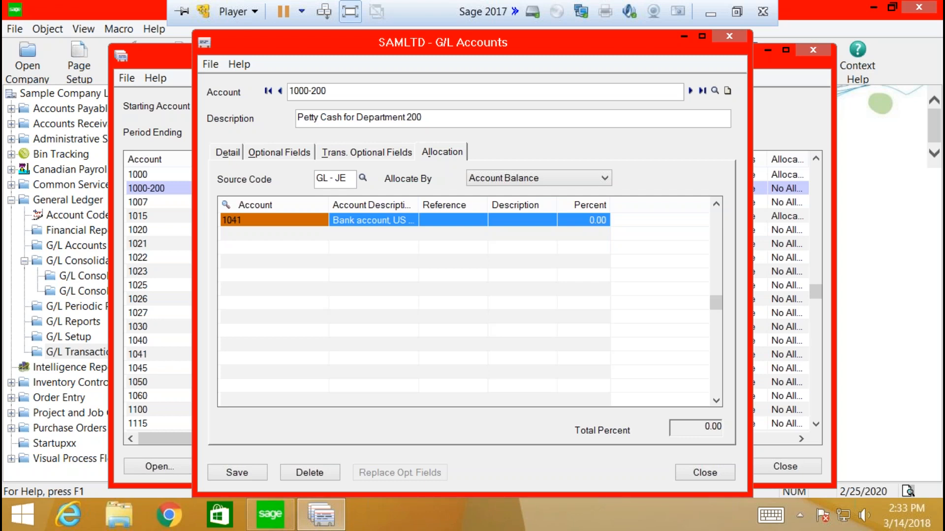
- Enable Maintain Quantities for the account and set its allocation to Account Quantity
click(574, 181)
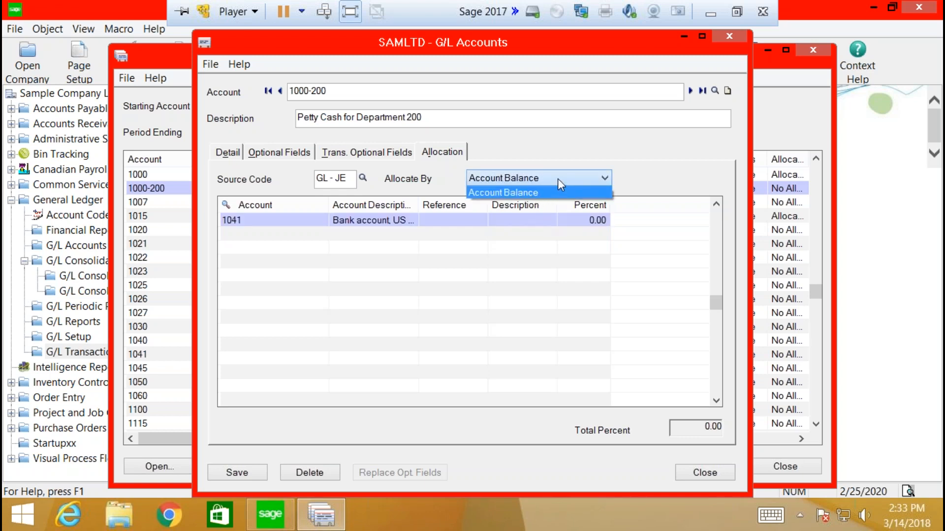
click(559, 177)
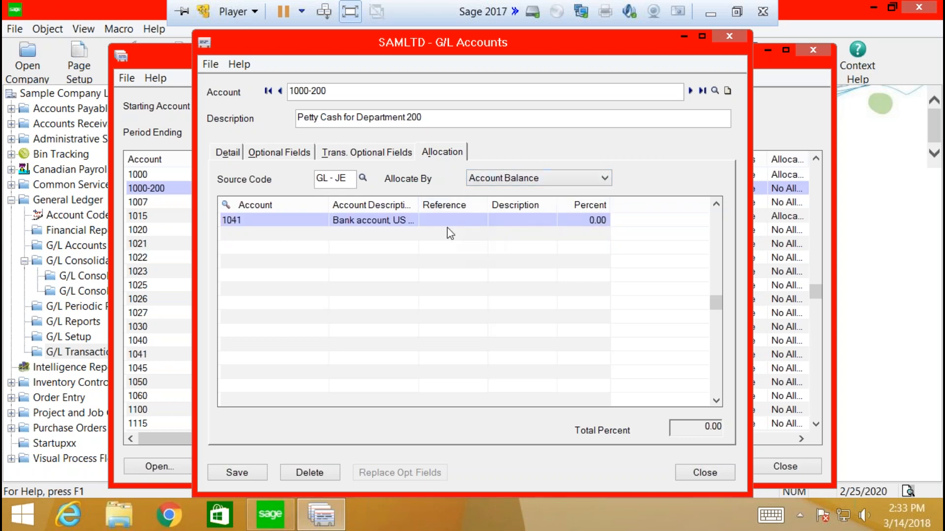
click(236, 156)
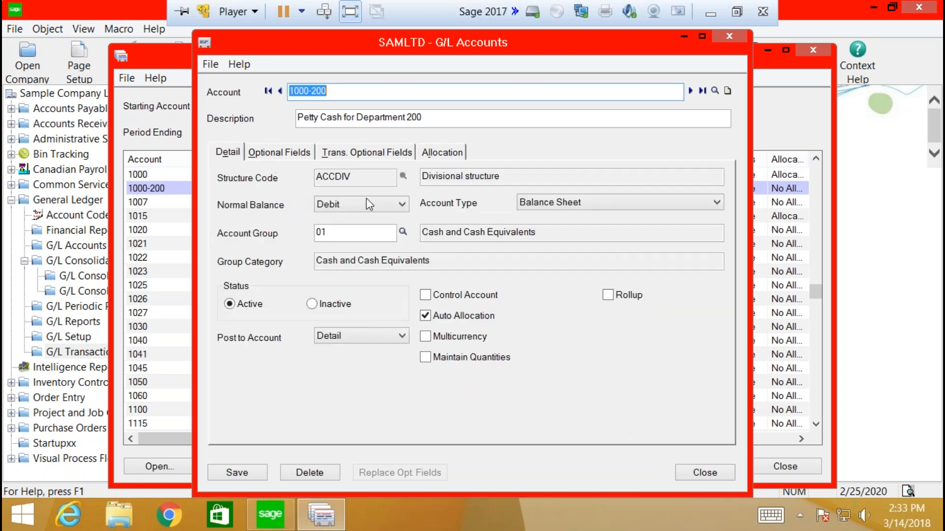
click(426, 358)
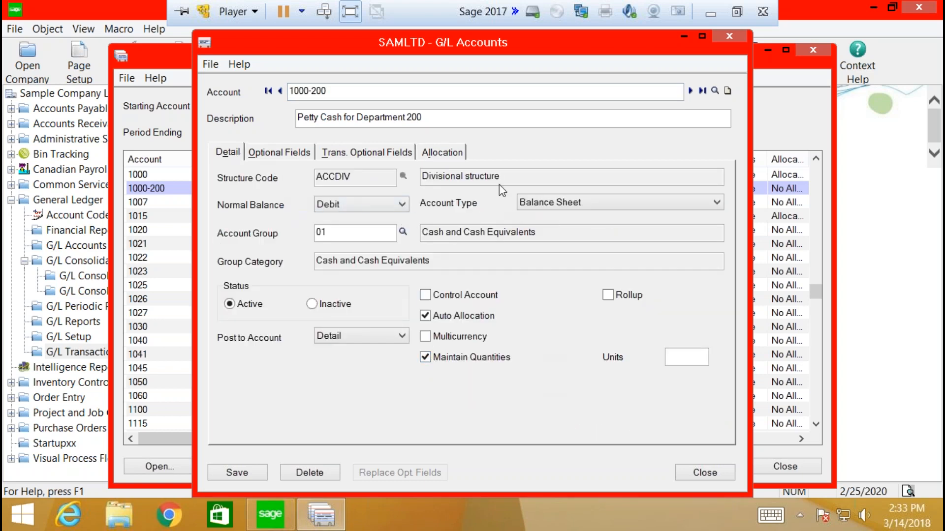
click(447, 154)
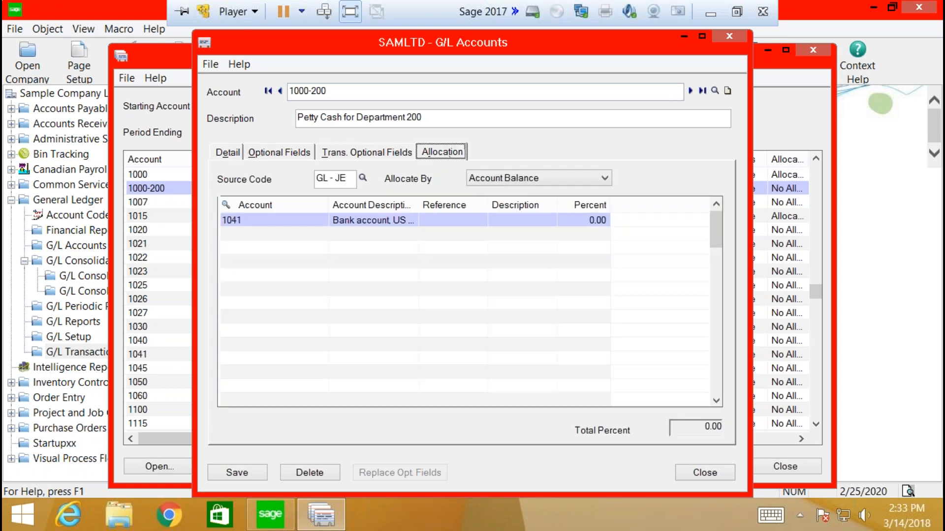
click(608, 179)
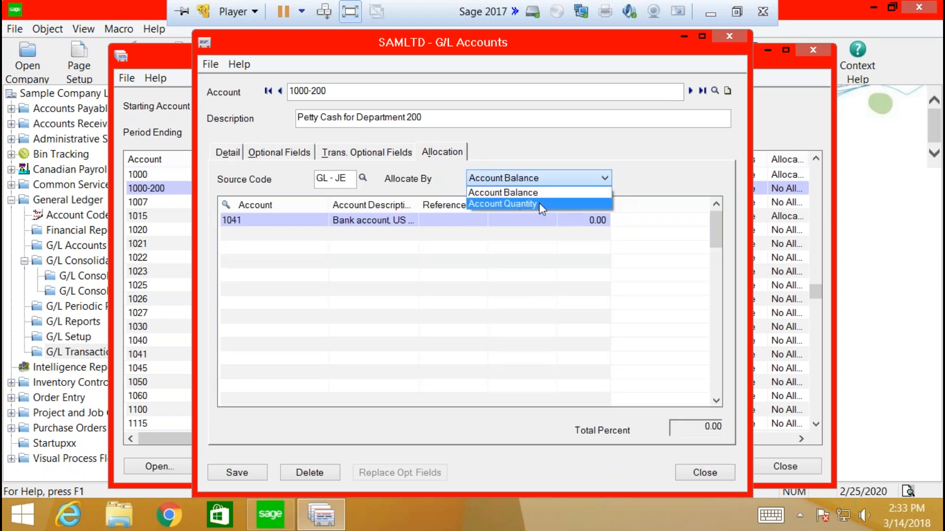
click(533, 203)
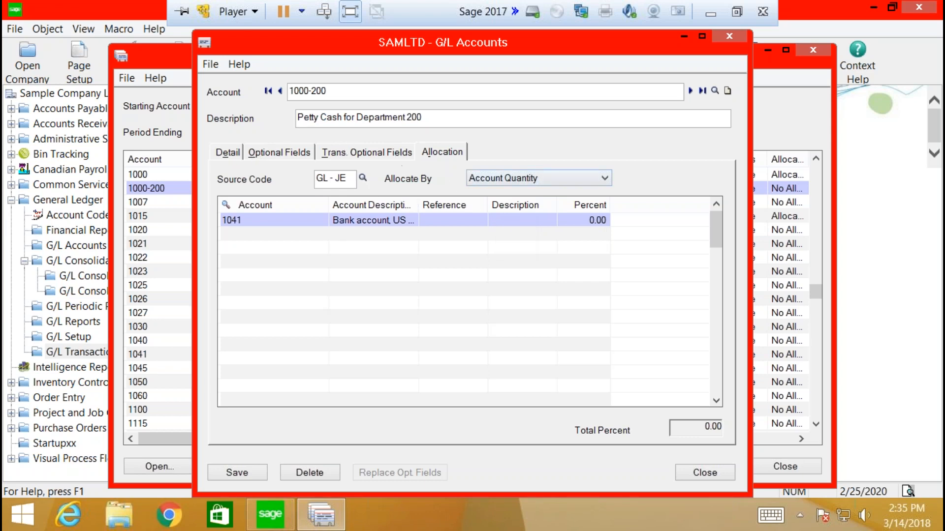
- Enable Multicurrency for the account, try posting in Specified Currencies, and set it back to All Currencies
click(226, 154)
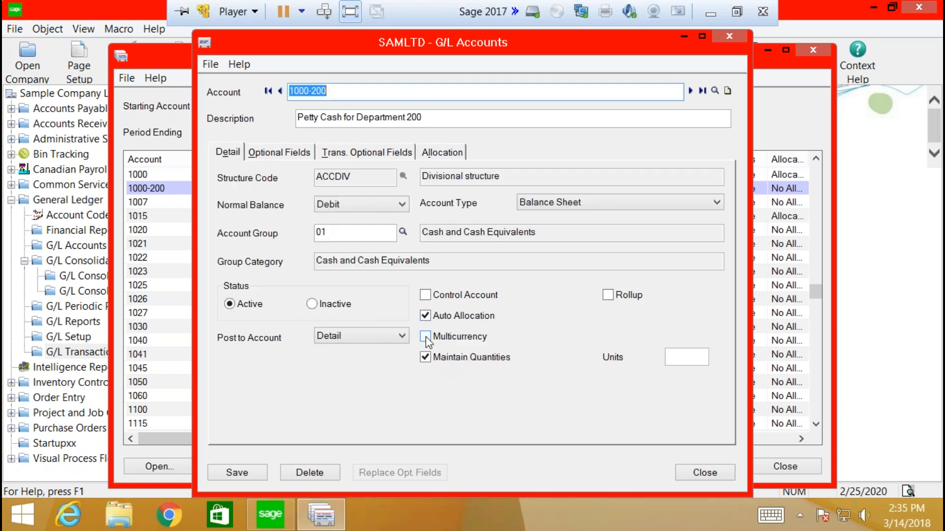
click(425, 336)
click(484, 154)
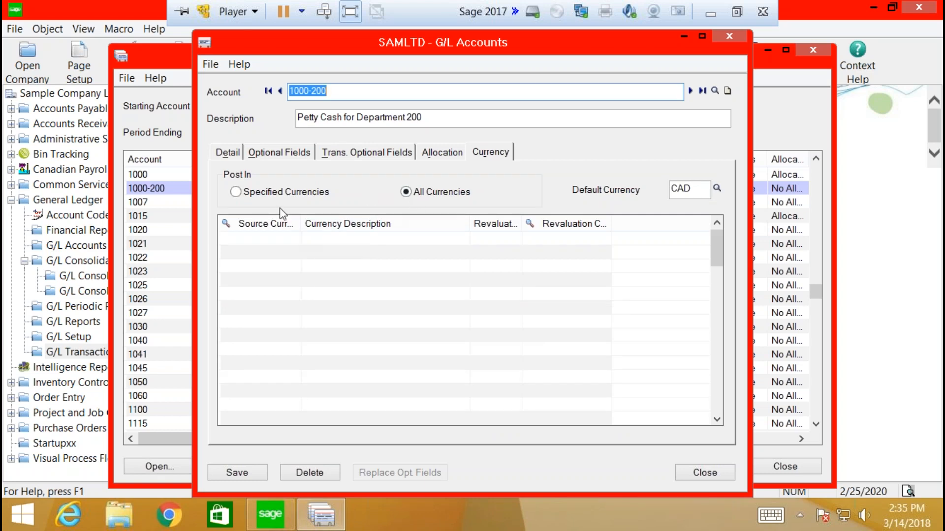
click(263, 198)
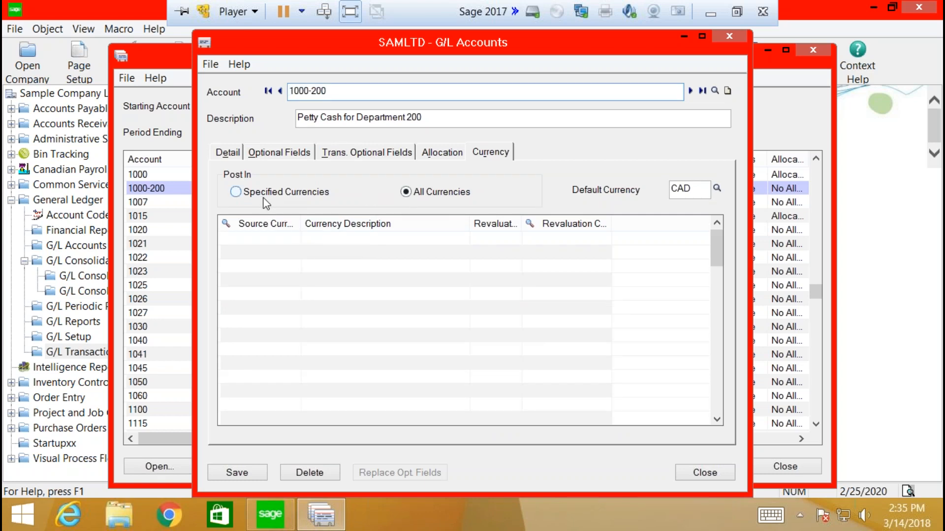
click(295, 240)
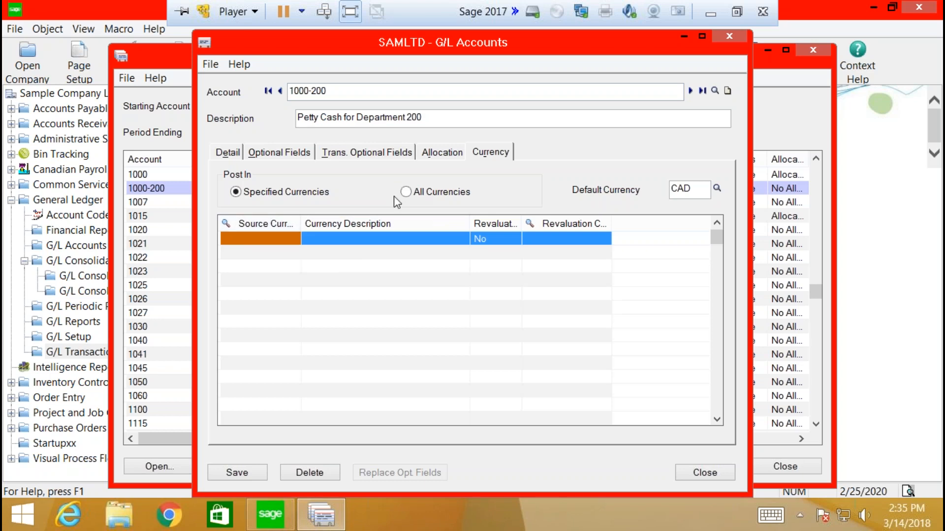
click(406, 192)
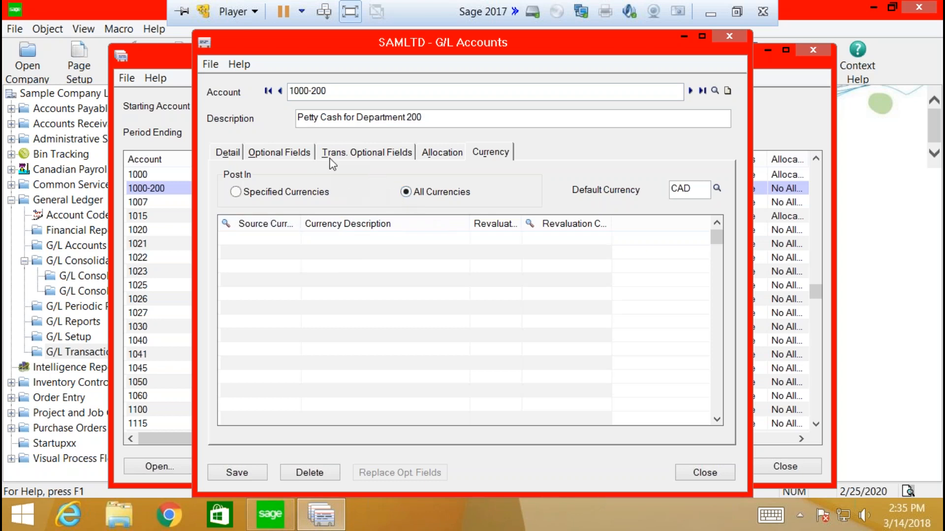
- Turn Maintain Quantities off and back on, and enable Rollup for the account
click(230, 156)
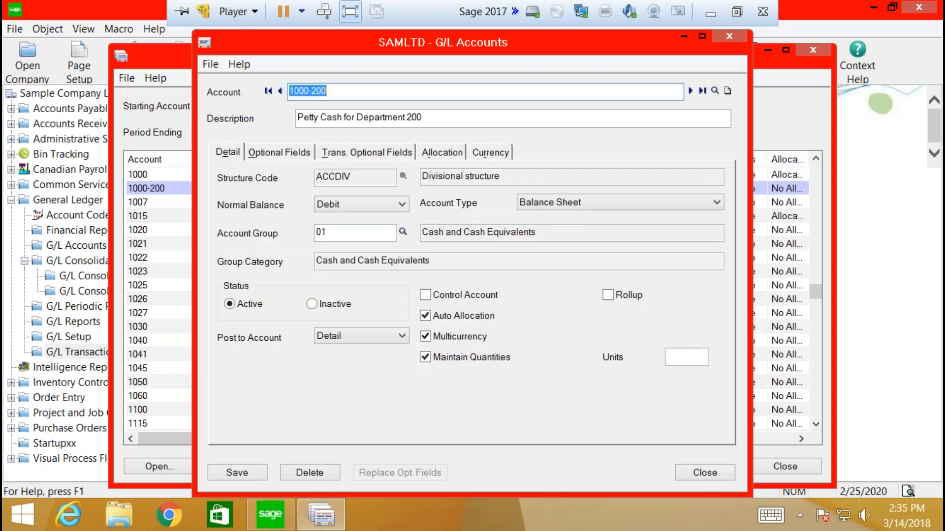
click(448, 356)
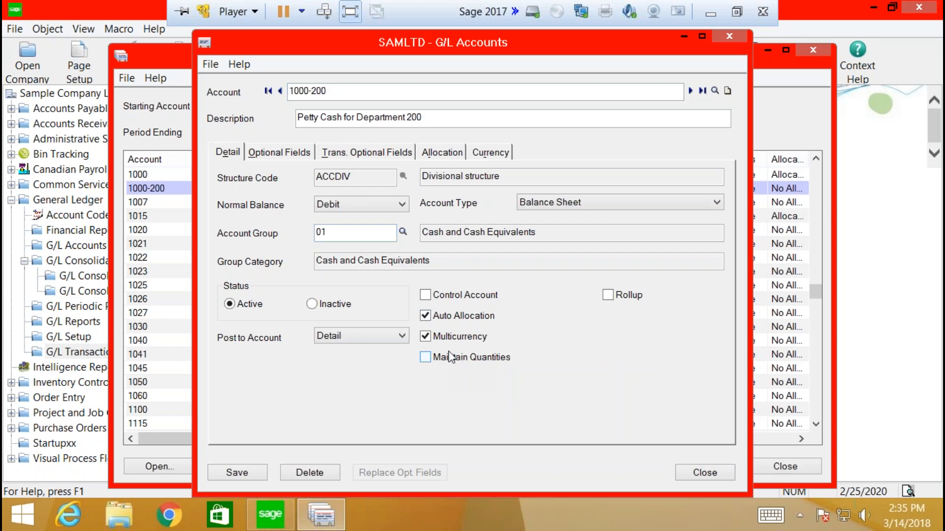
click(428, 359)
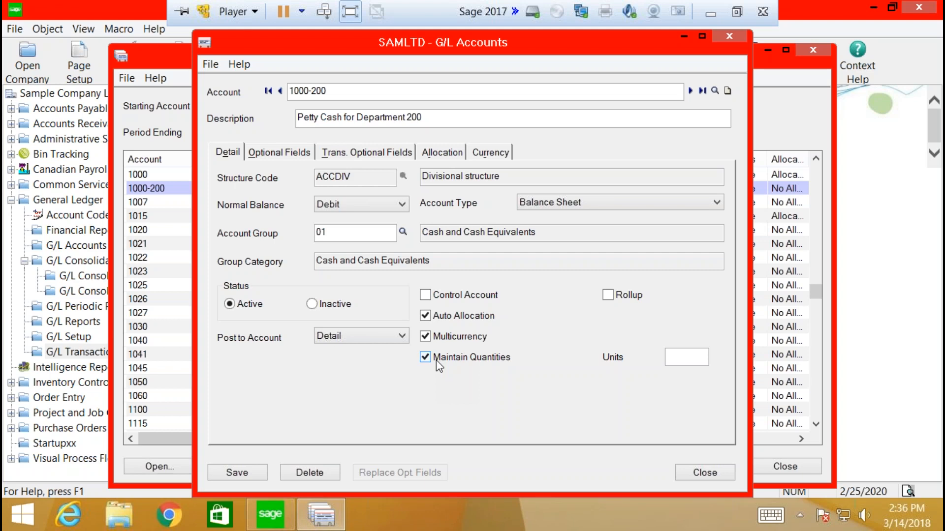
click(695, 362)
click(609, 295)
- Try to add account 1000-200 as a member on the first line of its own rollup, dismissing the error messages
click(532, 152)
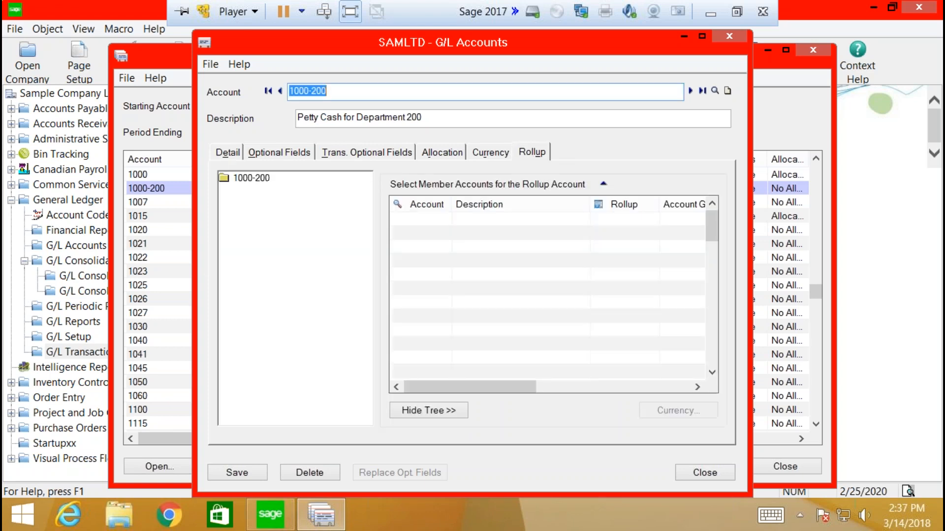
click(253, 178)
click(434, 225)
click(432, 221)
click(446, 222)
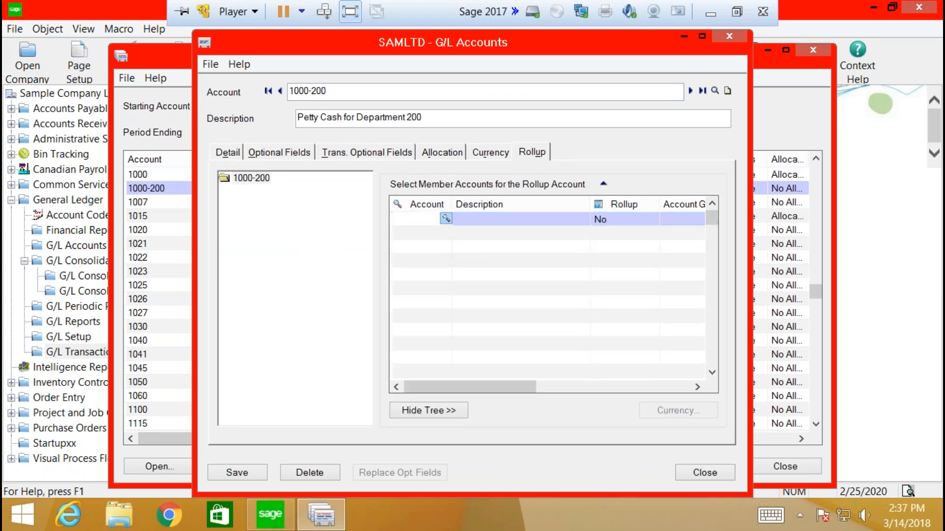
click(187, 153)
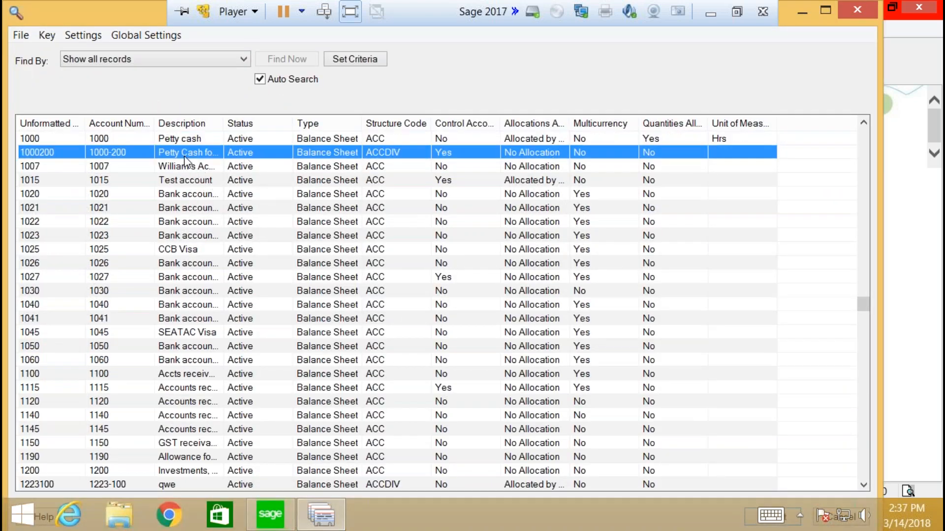
double_click(183, 155)
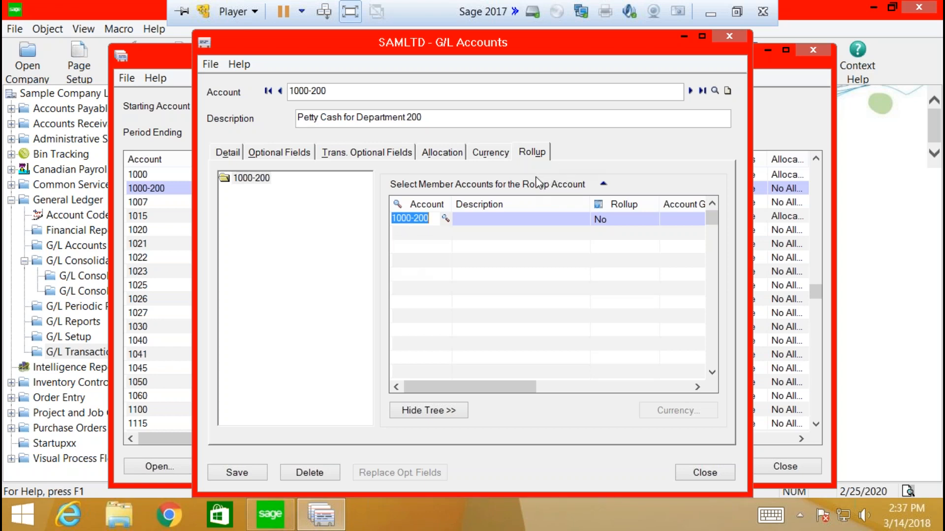
click(437, 414)
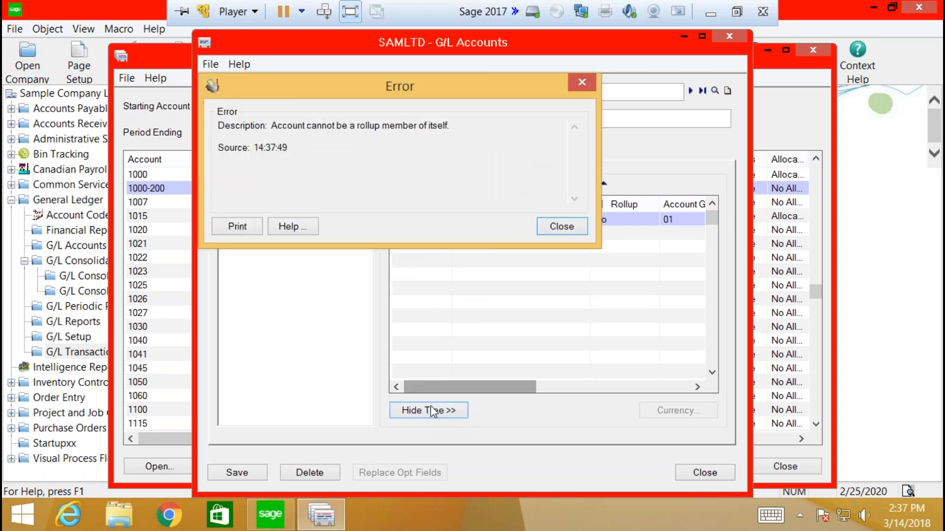
click(553, 226)
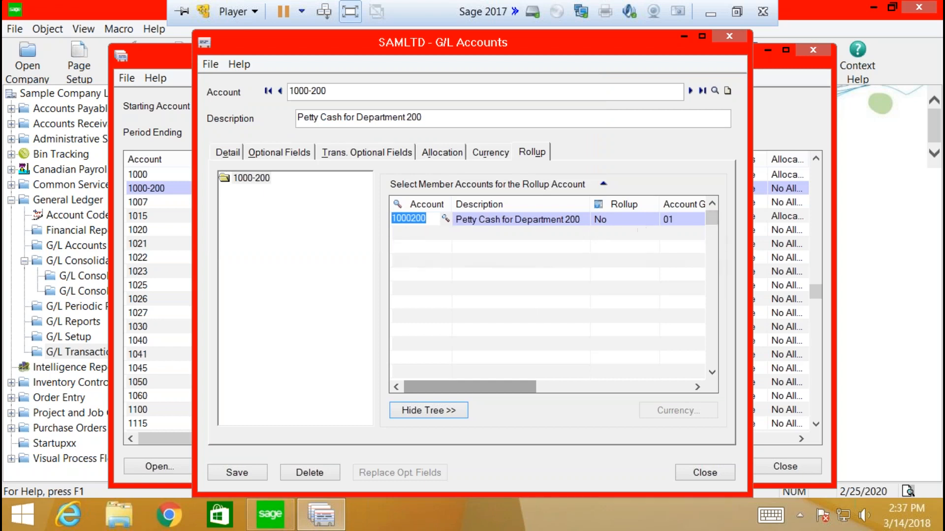
click(223, 156)
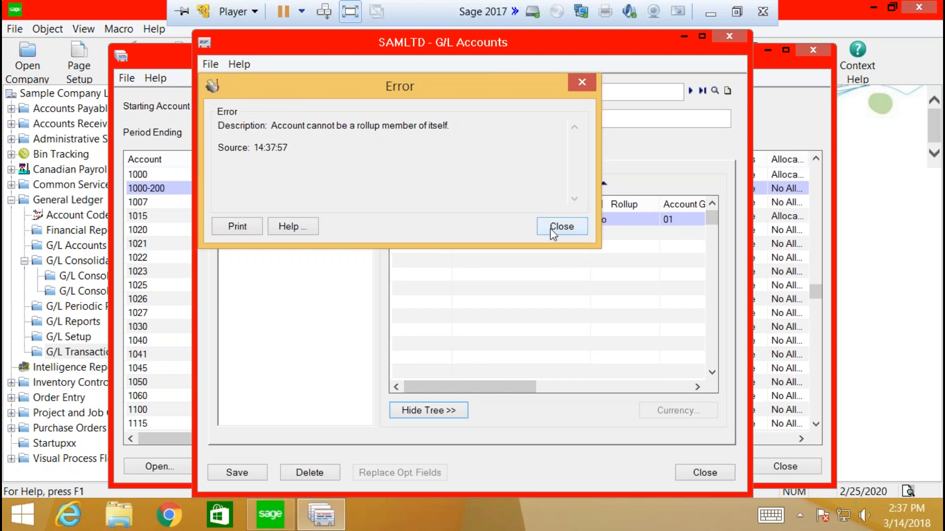
click(550, 227)
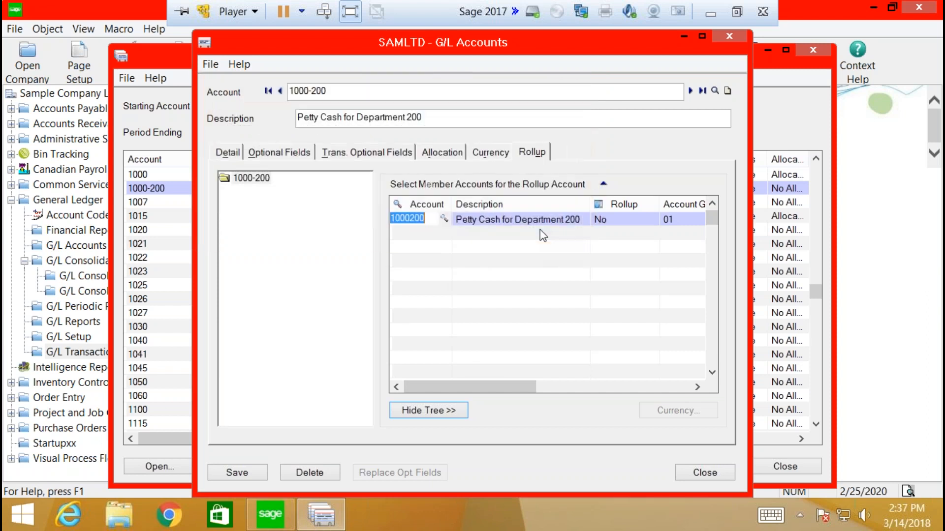
- Try to change the rollup member to account 1000 and save account 1000-200, dismiss the errors and close the chart of accounts
click(579, 220)
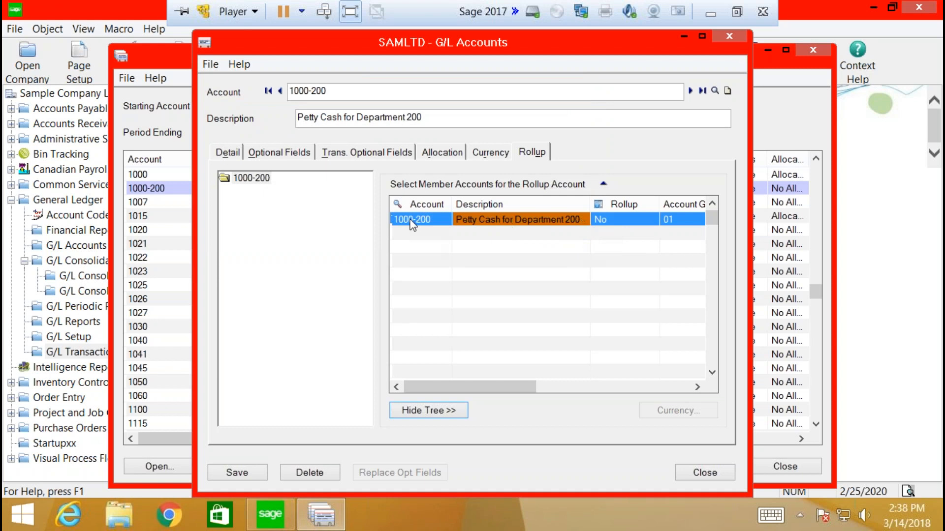
double_click(447, 220)
click(443, 223)
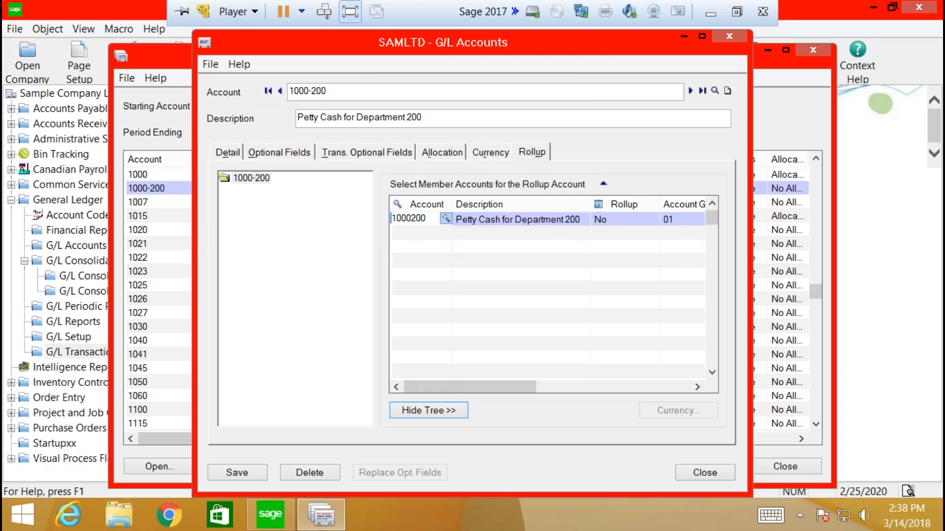
double_click(320, 138)
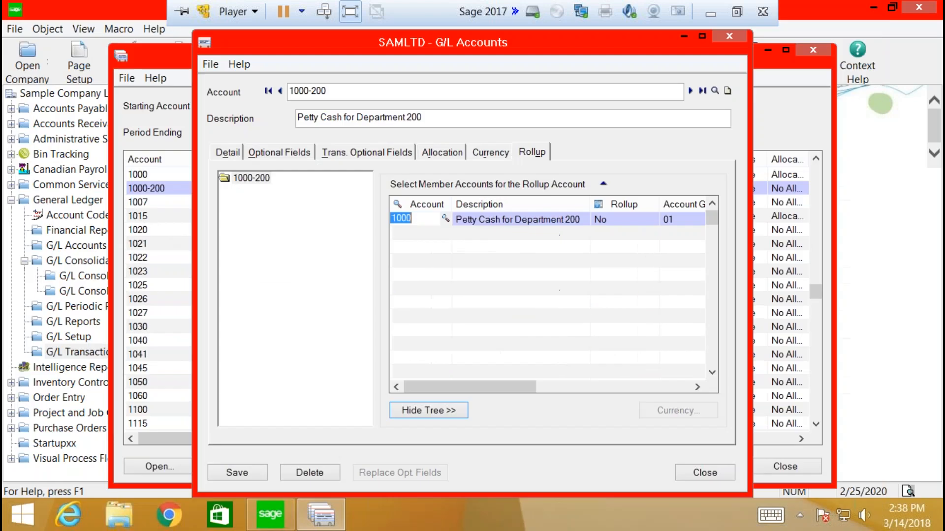
click(238, 474)
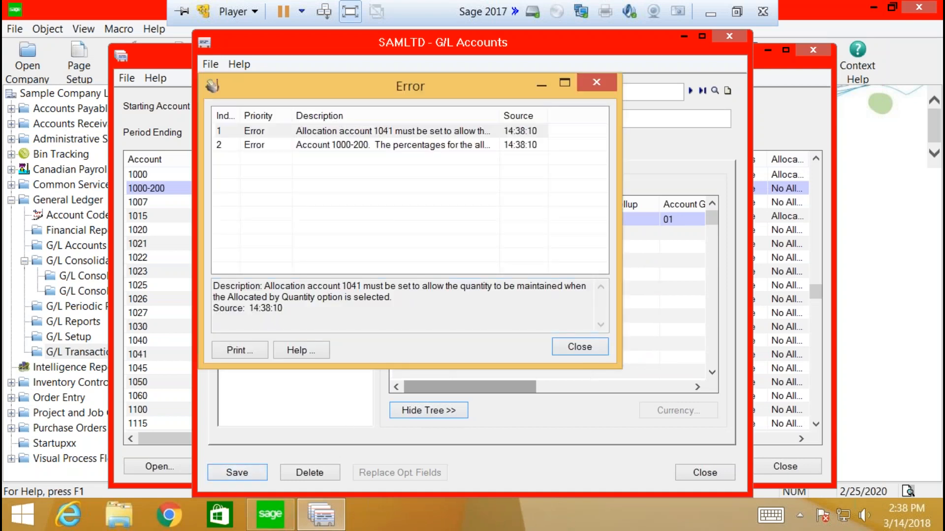
click(580, 347)
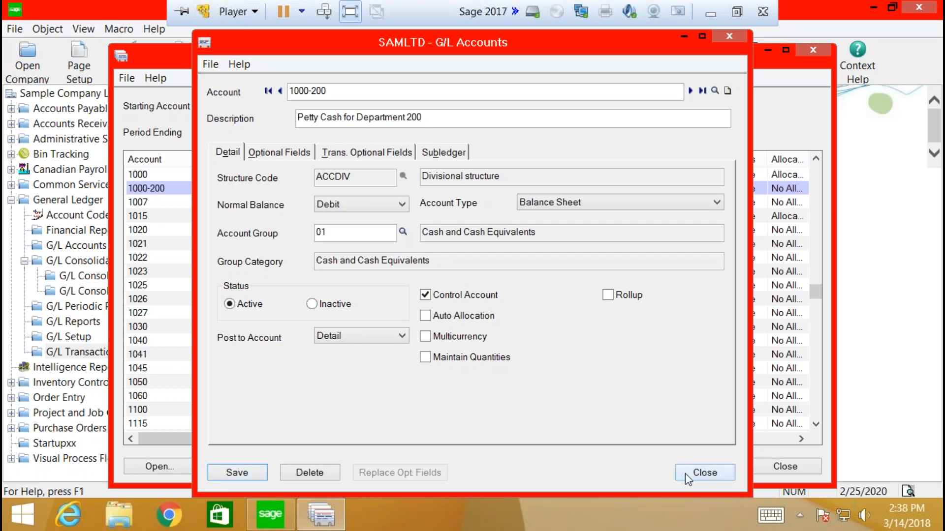
click(733, 42)
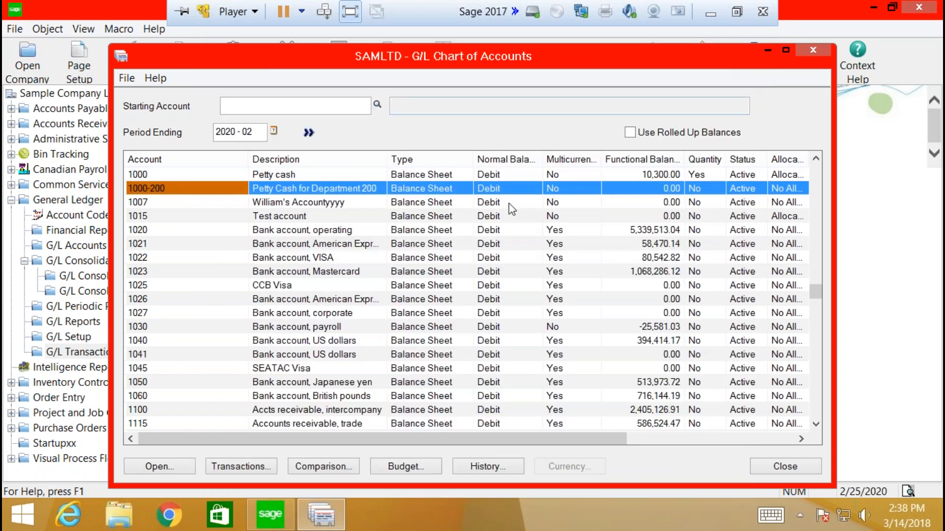
click(813, 49)
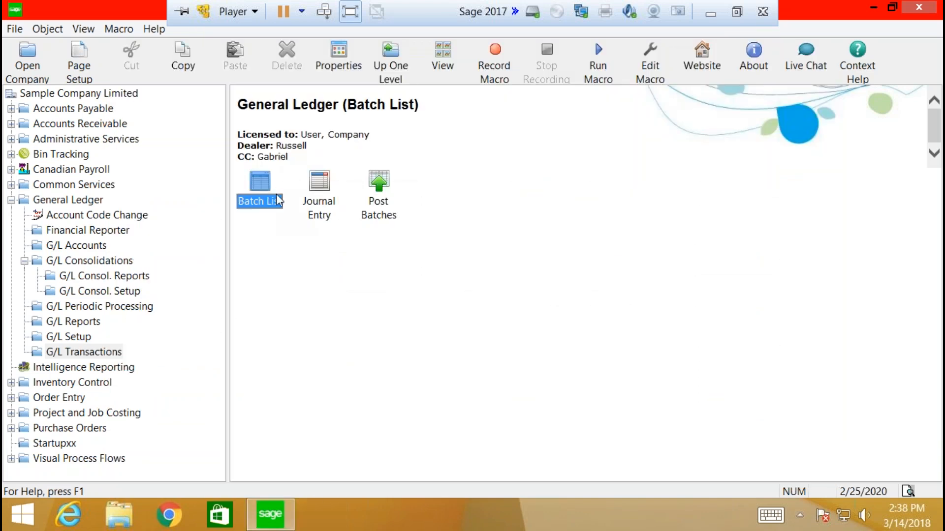
- Open Create Accounts from the G/L Accounts folder and clear the previously generated preview data
click(78, 247)
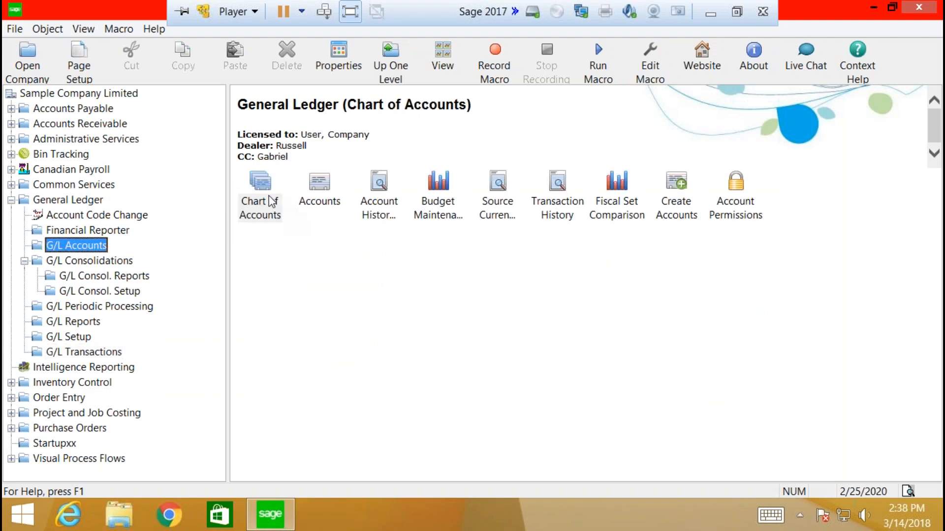
click(328, 187)
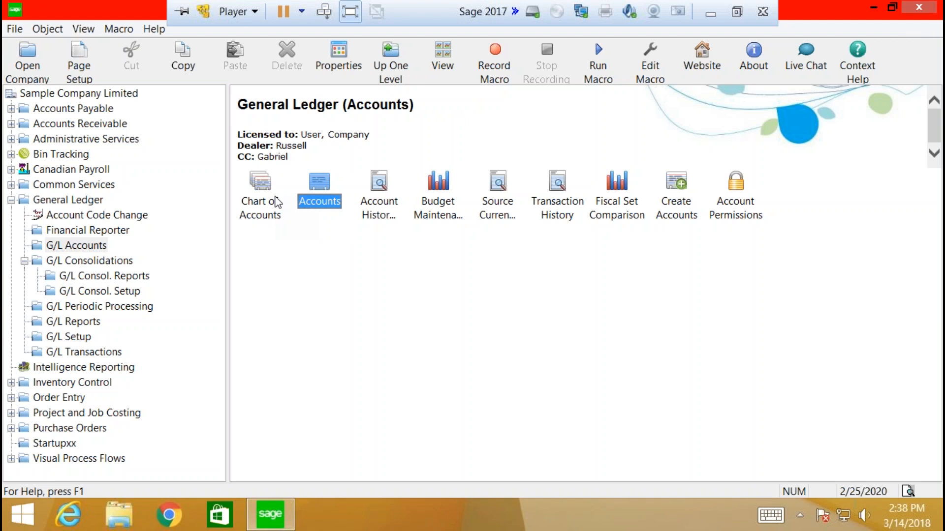
click(681, 200)
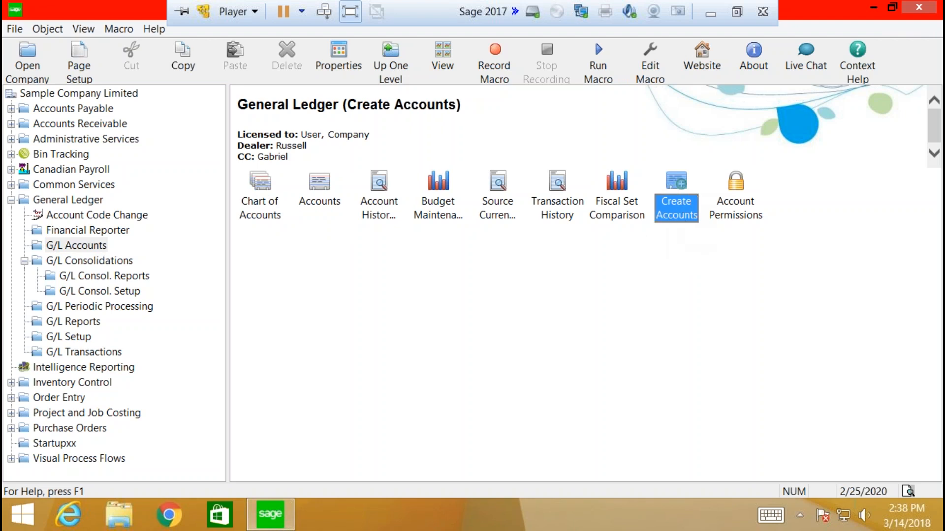
double_click(685, 209)
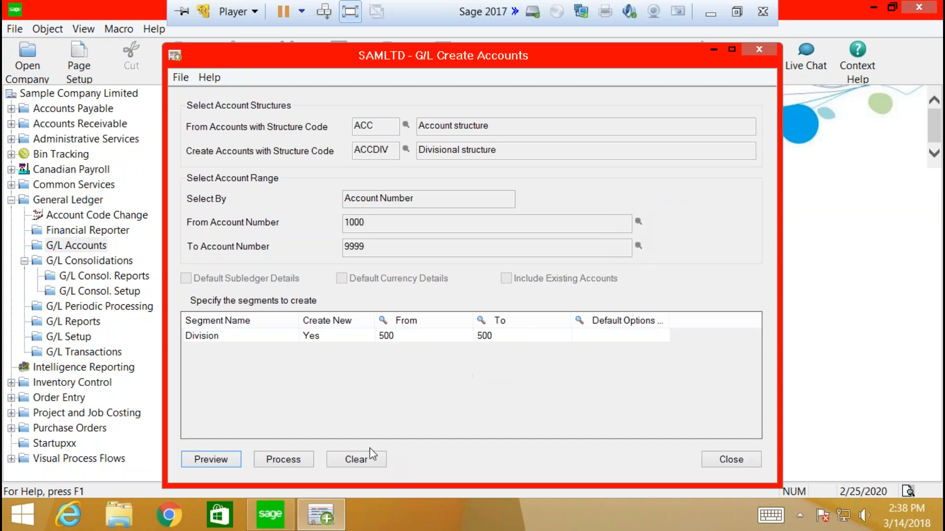
click(345, 464)
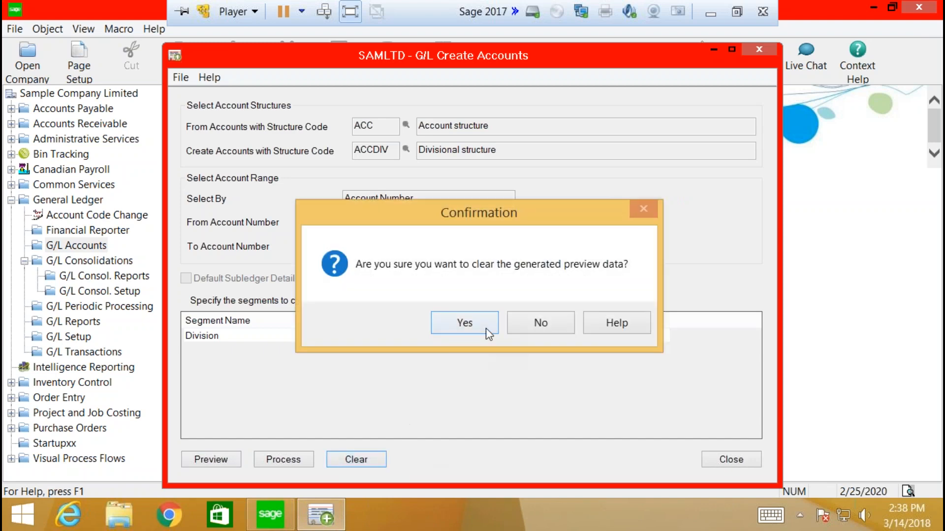
click(465, 327)
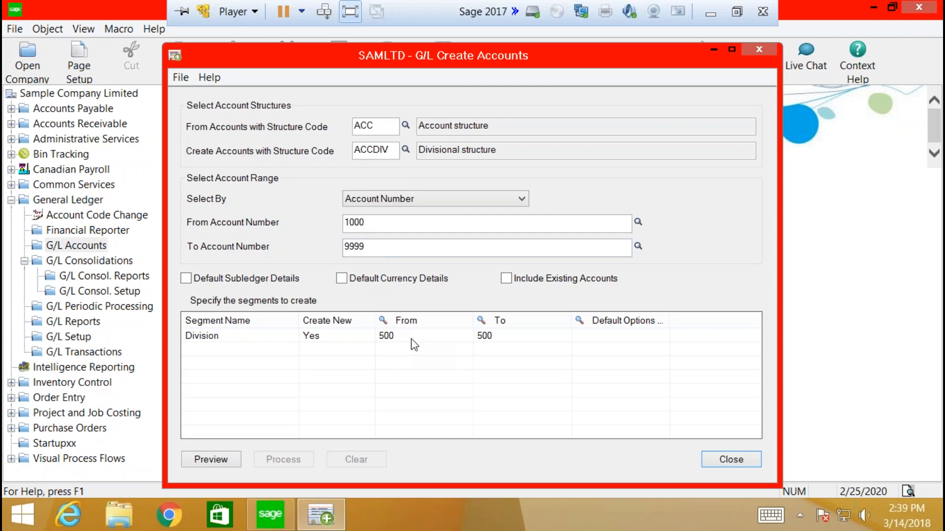
- Check the existing account numbers in the Chart of Accounts and return to the Create Accounts window
click(73, 249)
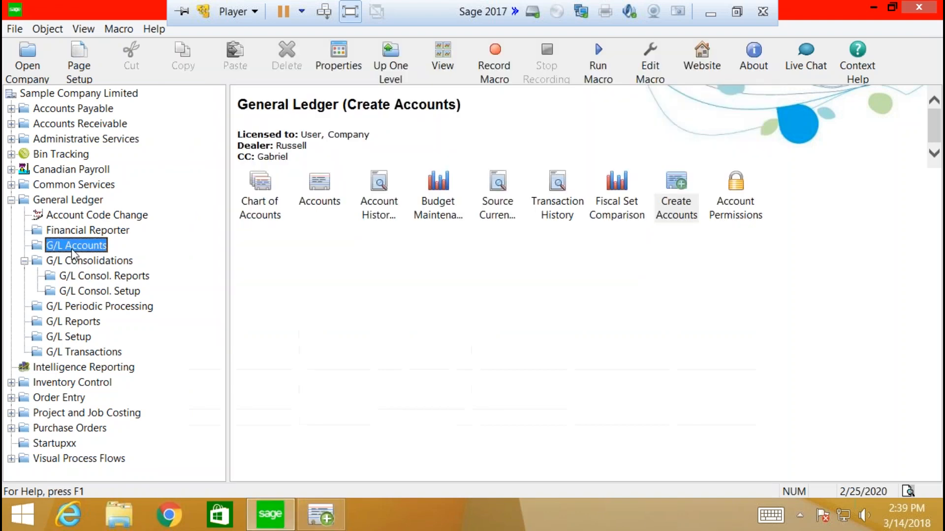
double_click(257, 205)
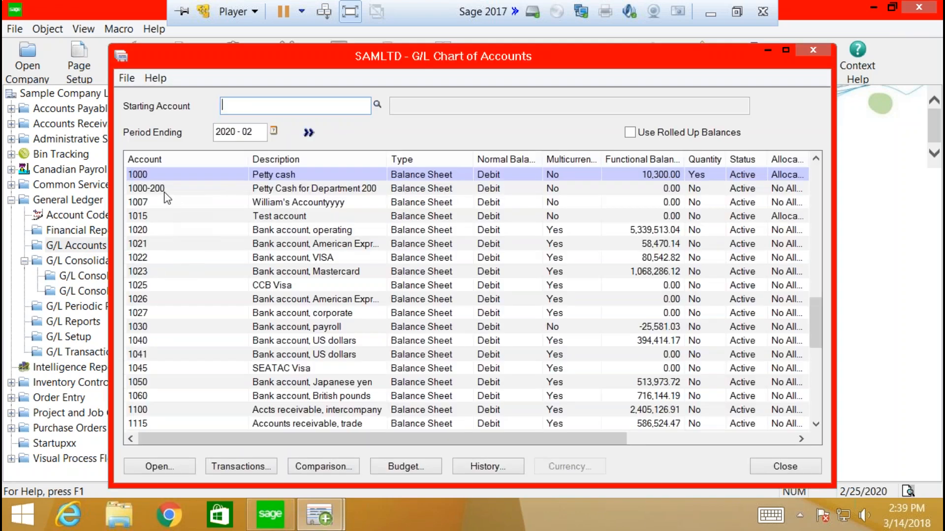
click(812, 51)
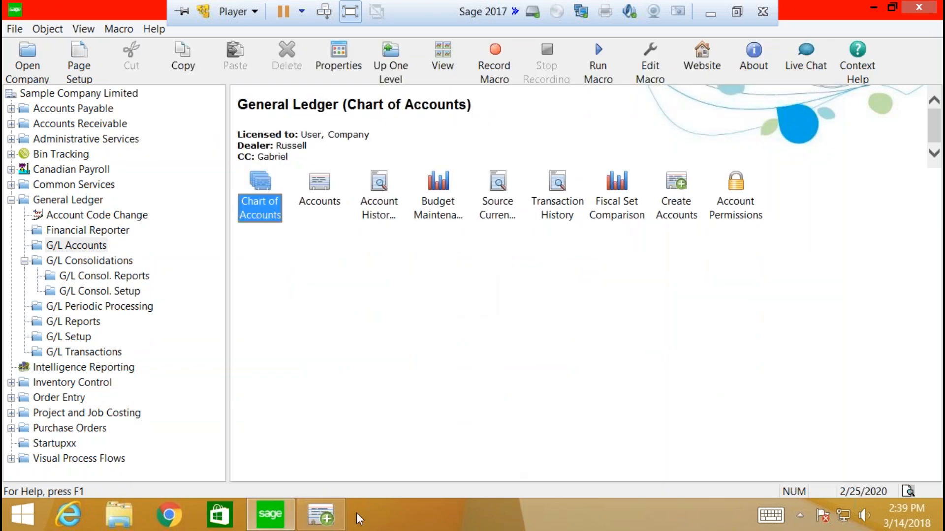
click(315, 512)
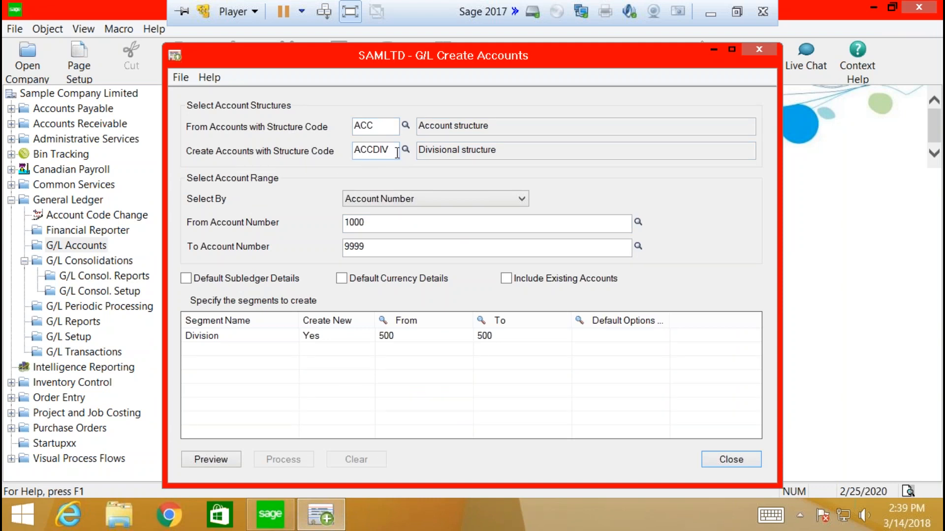
- Set the ending account number of the range to 7110 and generate the preview of the division 500 accounts
click(405, 334)
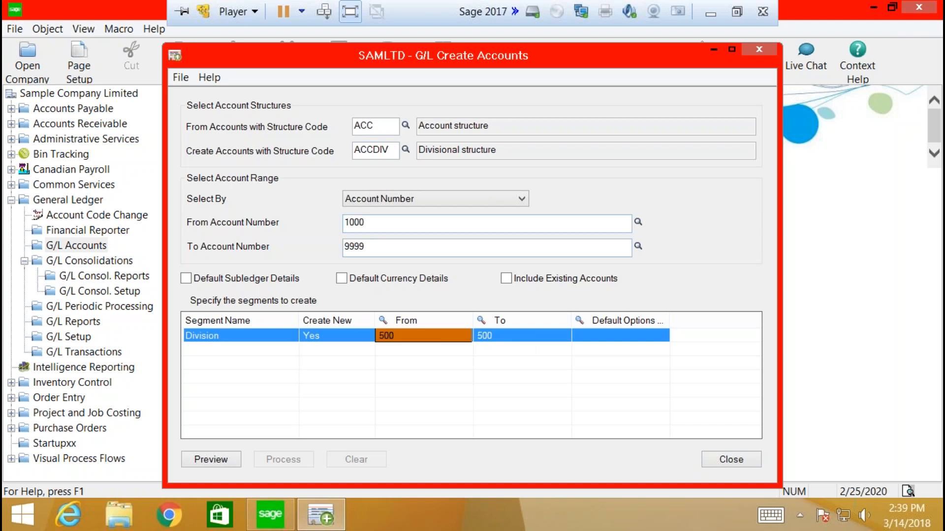
click(371, 251)
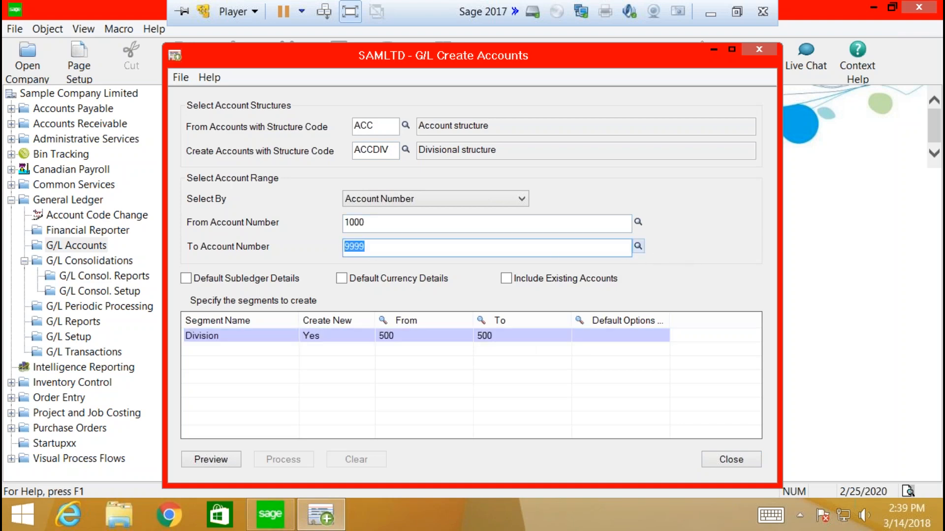
click(638, 246)
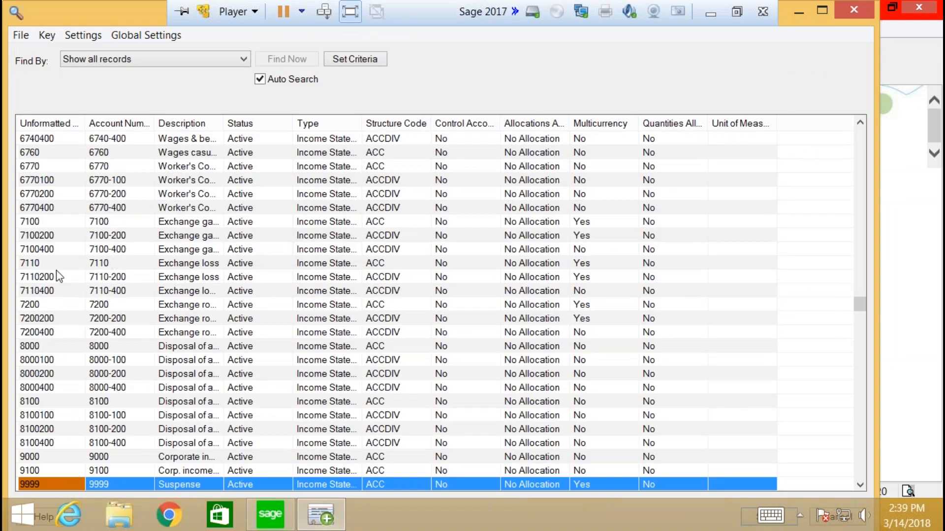
click(32, 264)
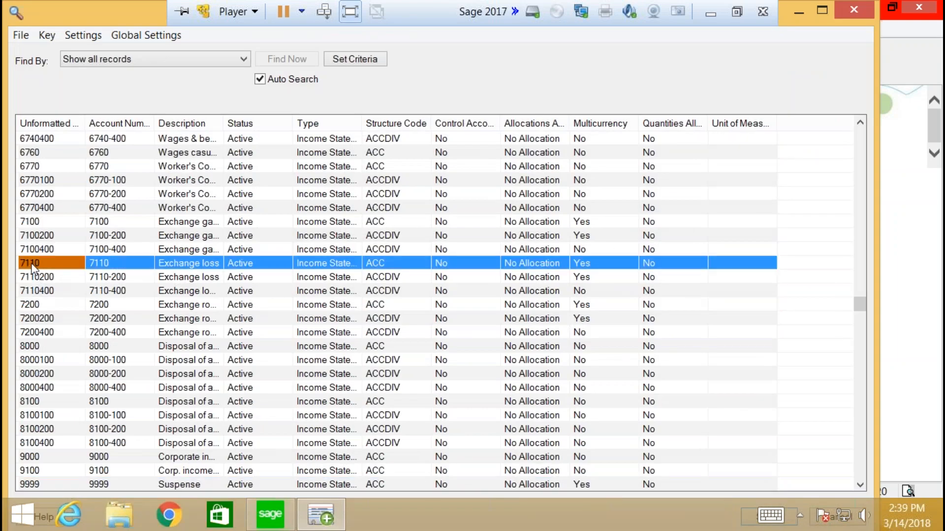
double_click(43, 265)
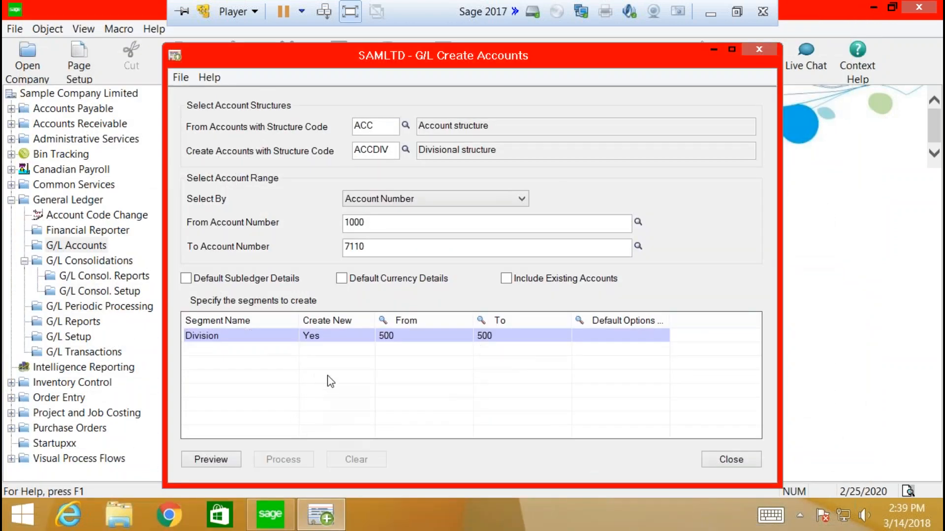
click(206, 464)
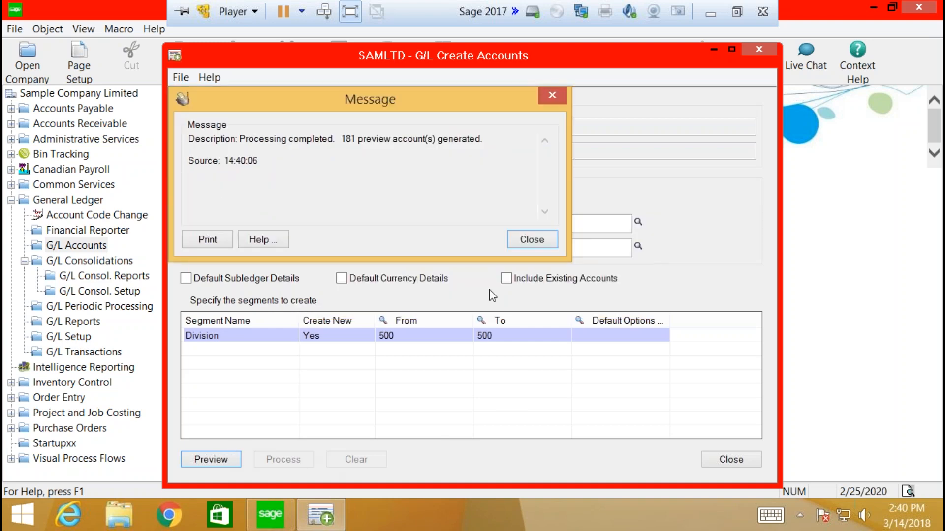
click(519, 243)
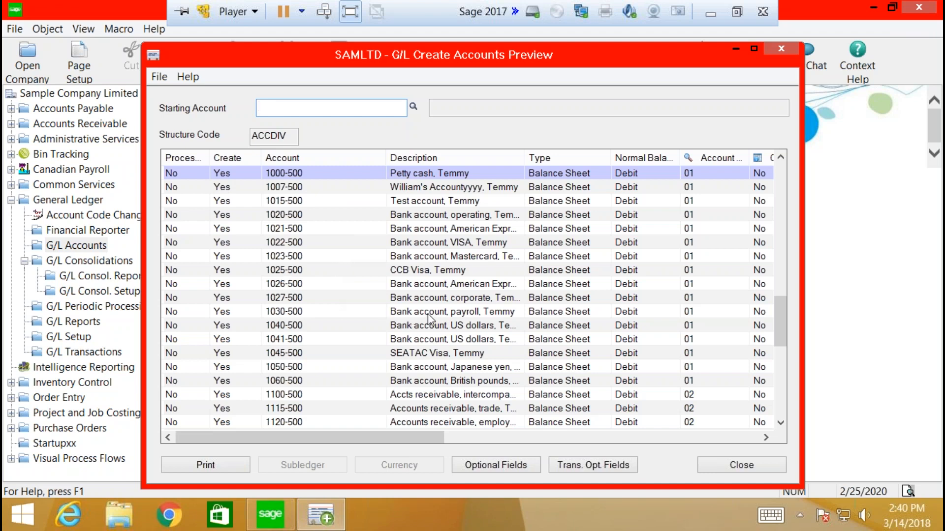
- Set Create to No for 1000-500, toggle it off and back on for 1020-500, and close the preview and Create Accounts
double_click(238, 176)
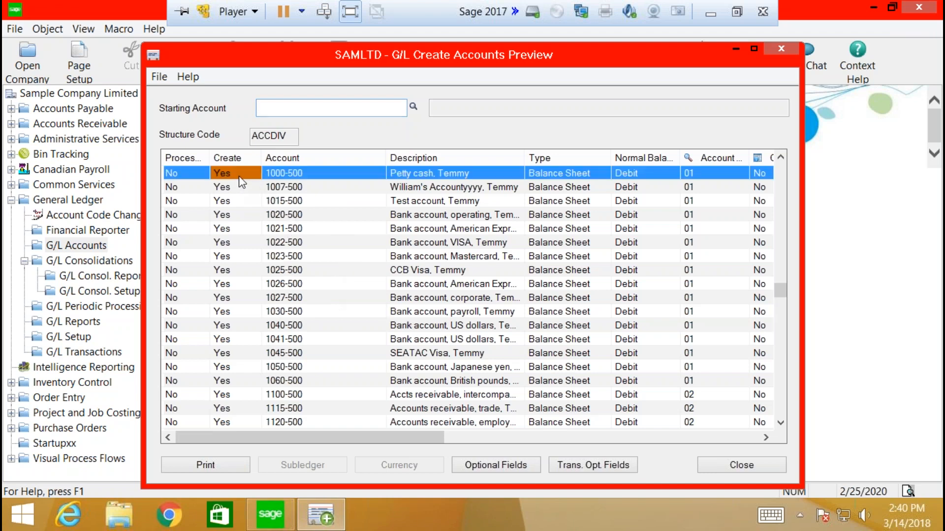
double_click(231, 215)
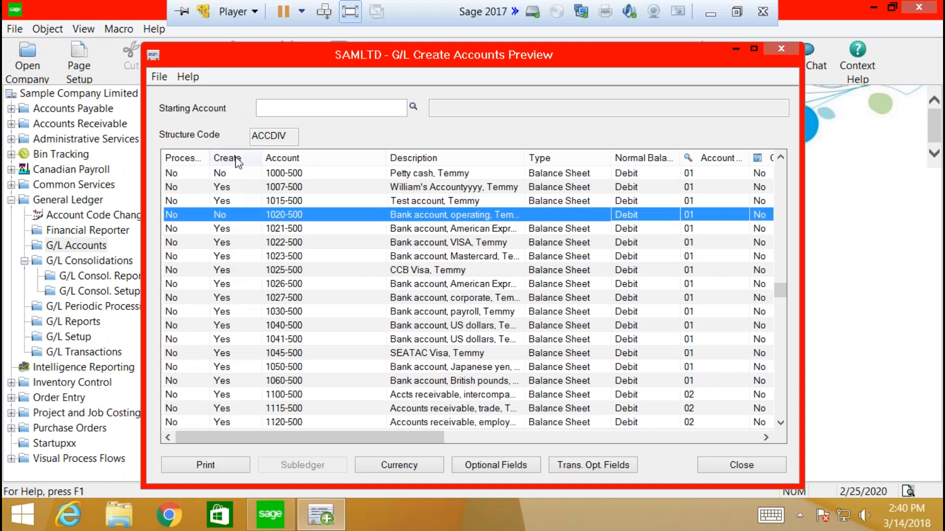
double_click(233, 209)
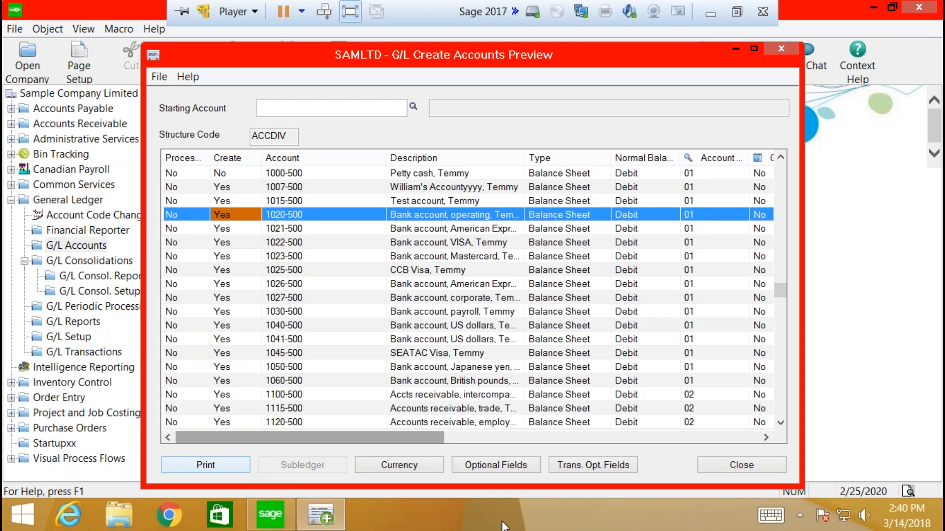
click(715, 469)
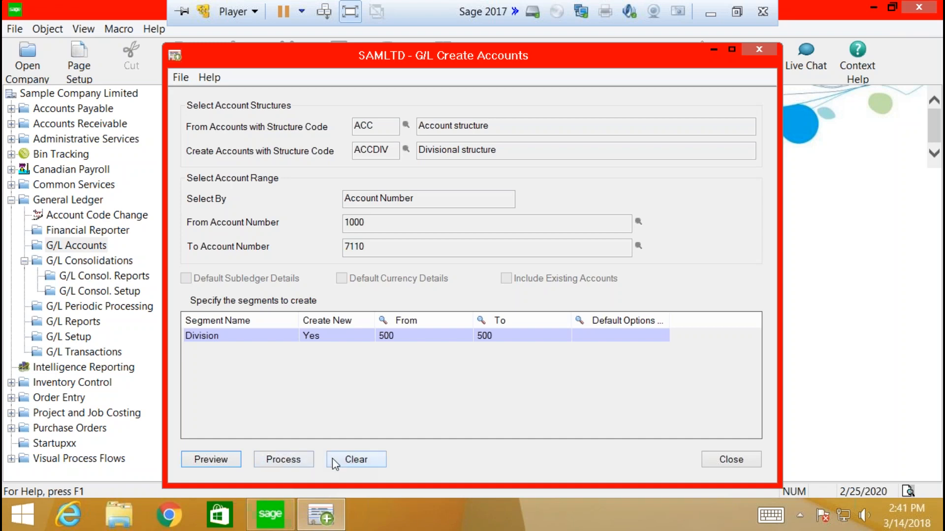
click(768, 50)
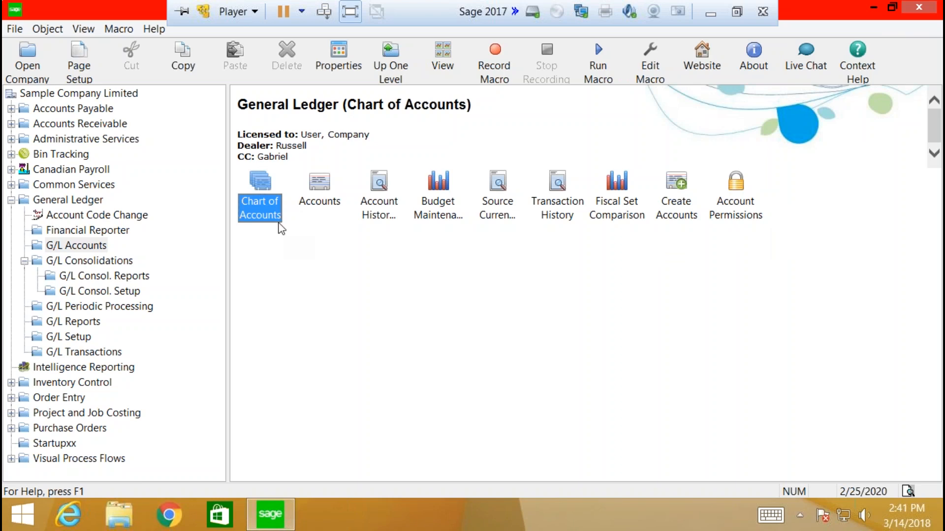
- Open the record of petty cash account 1000 from the Chart of Accounts
double_click(266, 182)
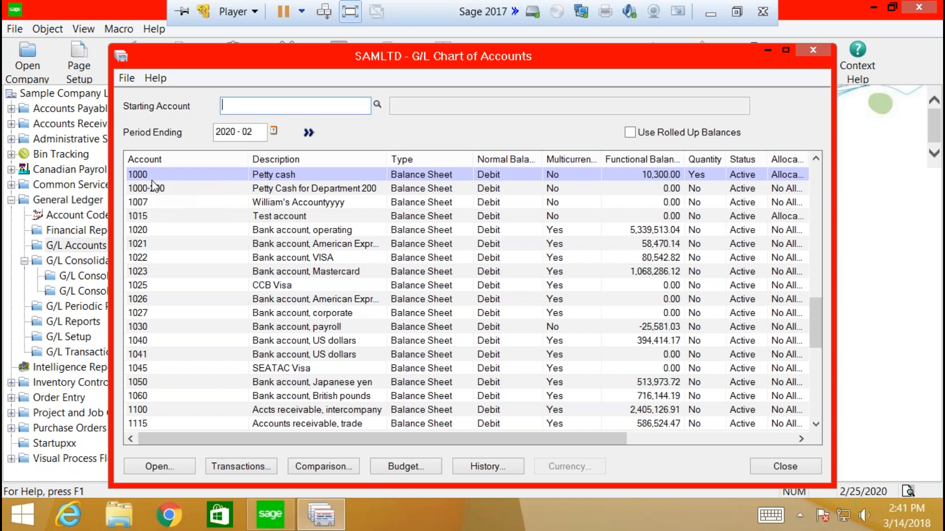
click(172, 175)
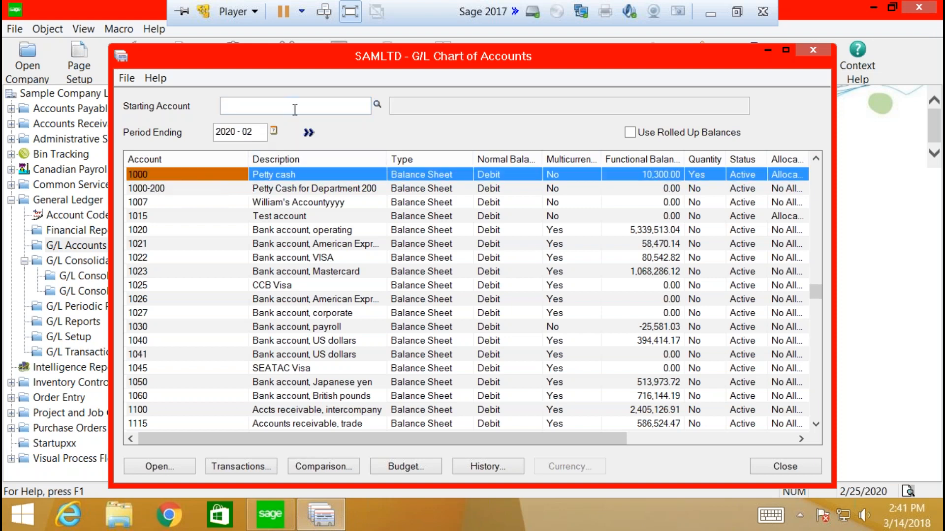
click(172, 466)
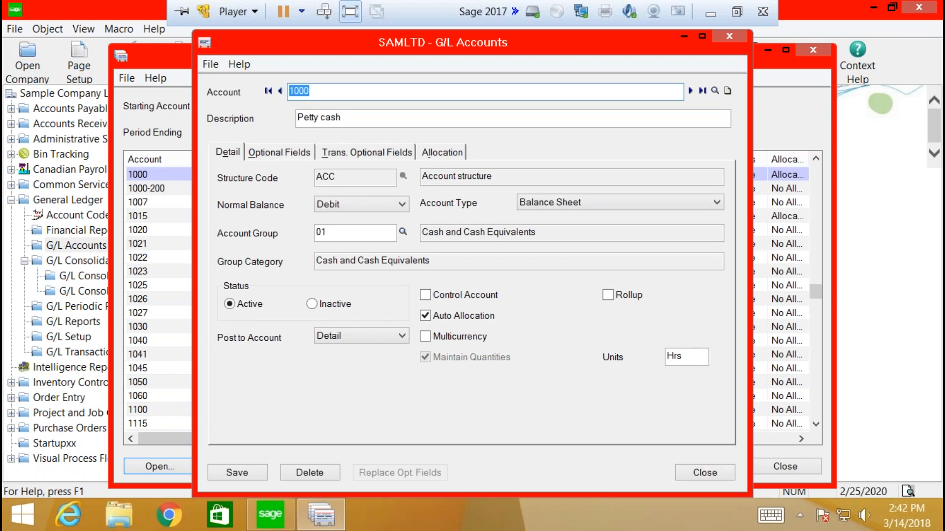
- Renumber the copied account as 1005, append a person's first name to the Petty cash description, and try to add it as a new account
drag(318, 92, 303, 94)
text(5)
click(354, 119)
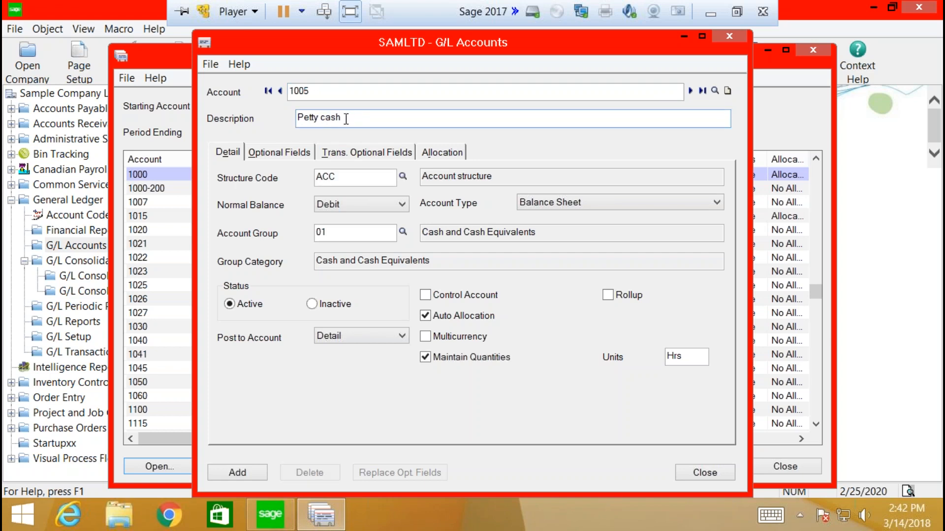
text(william)
click(348, 182)
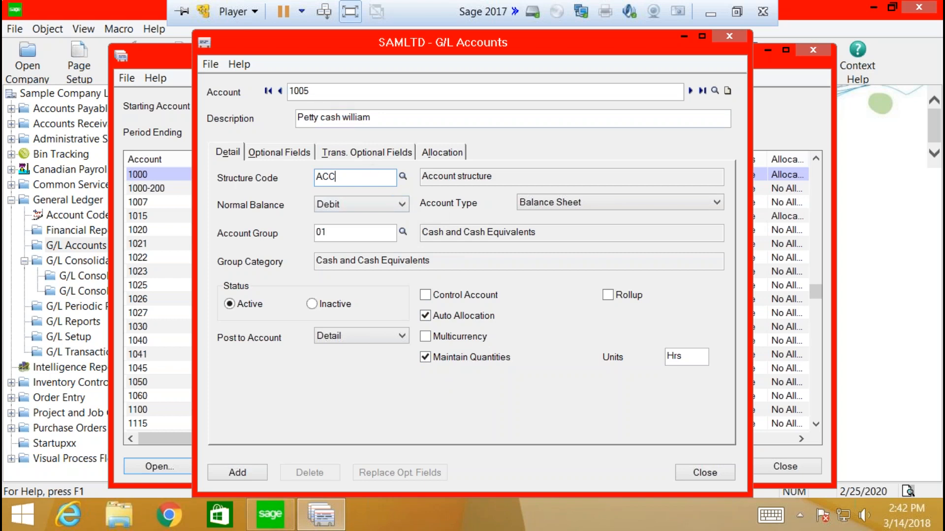
click(226, 476)
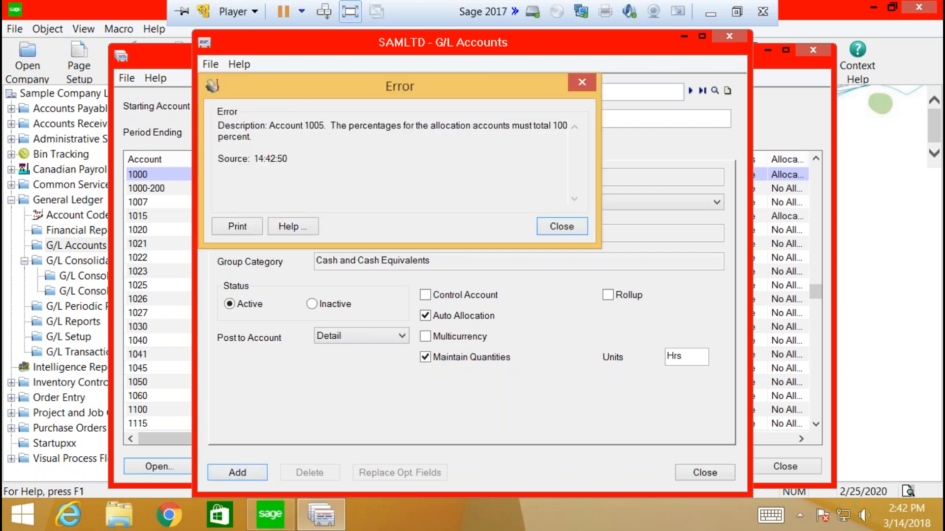
- Dismiss the error, turn off Auto Allocation for account 1005, add the account, and close its record
click(557, 235)
click(425, 316)
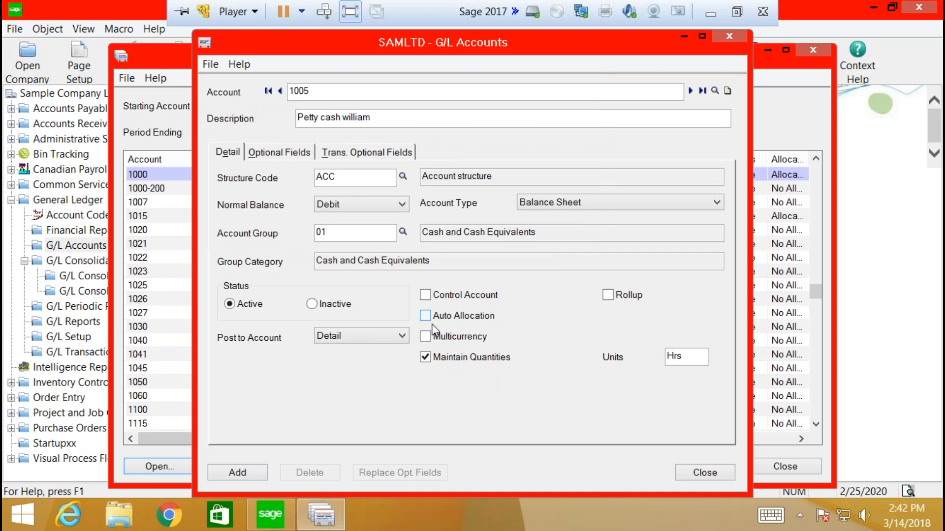
click(245, 475)
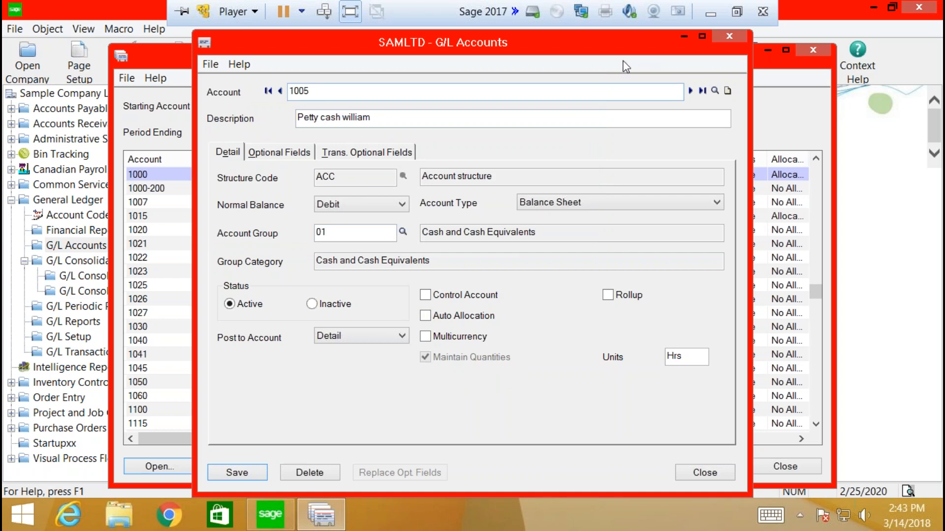
click(733, 36)
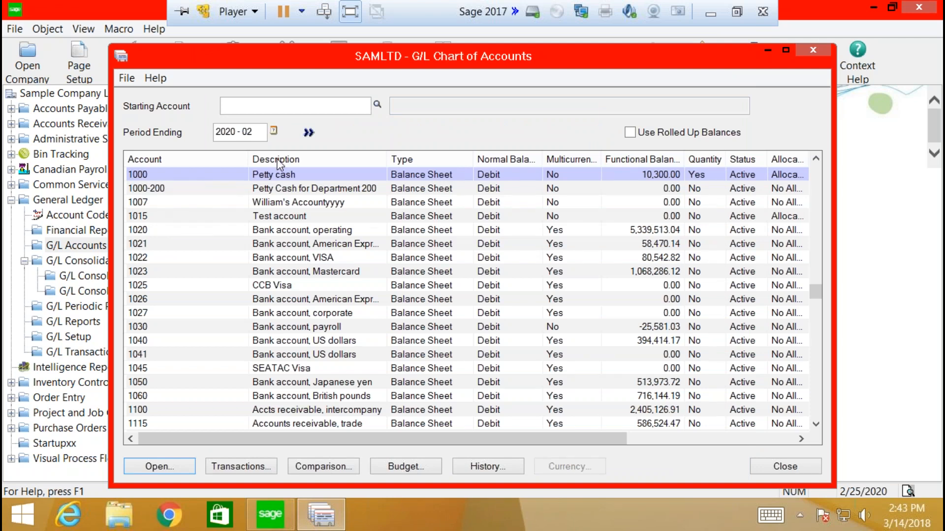
- Refresh the Chart of Accounts list, select petty cash account 1000, and close the chart
click(310, 133)
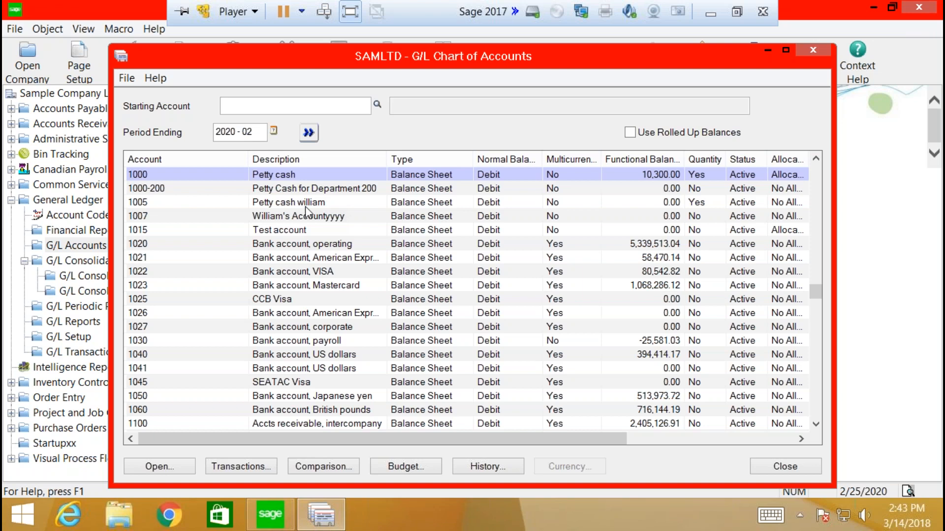
click(148, 175)
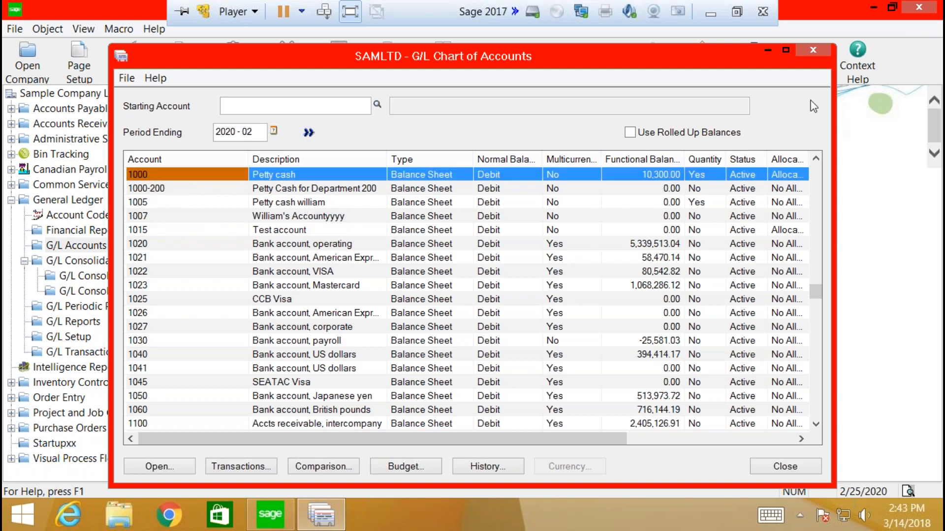
click(813, 50)
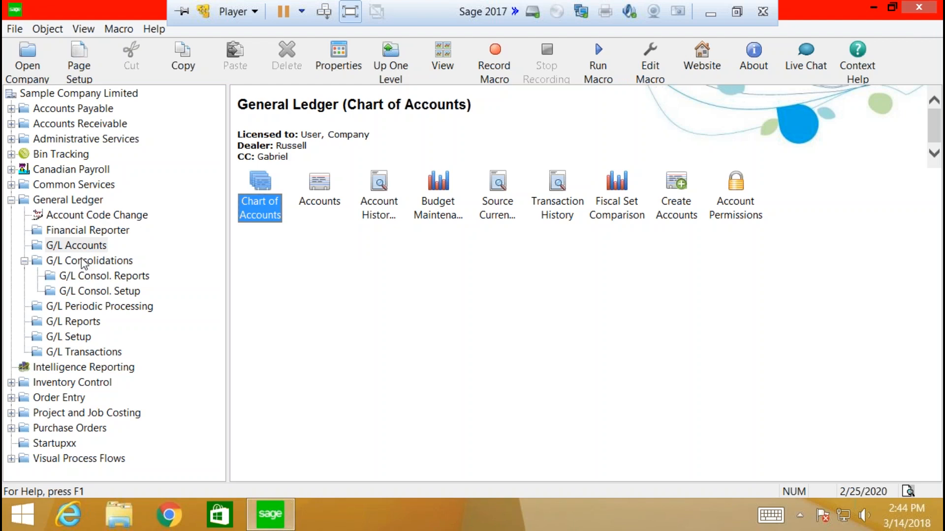
- Check in the G/L Options which account segments are used in closing, and close the options
click(73, 336)
double_click(264, 194)
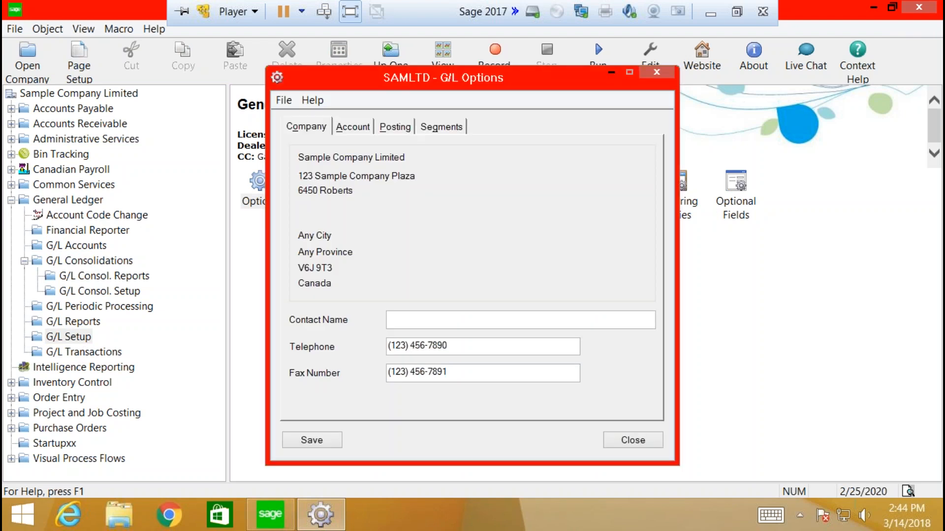
click(436, 127)
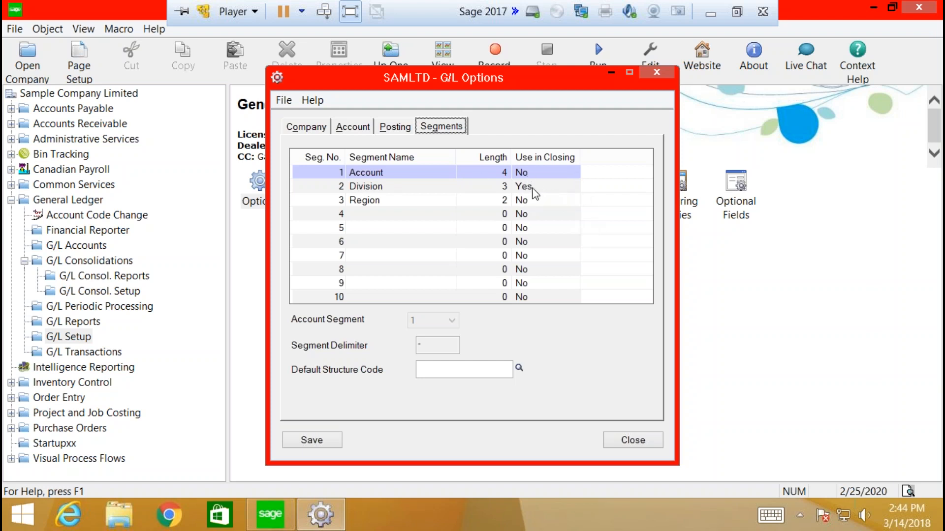
click(655, 72)
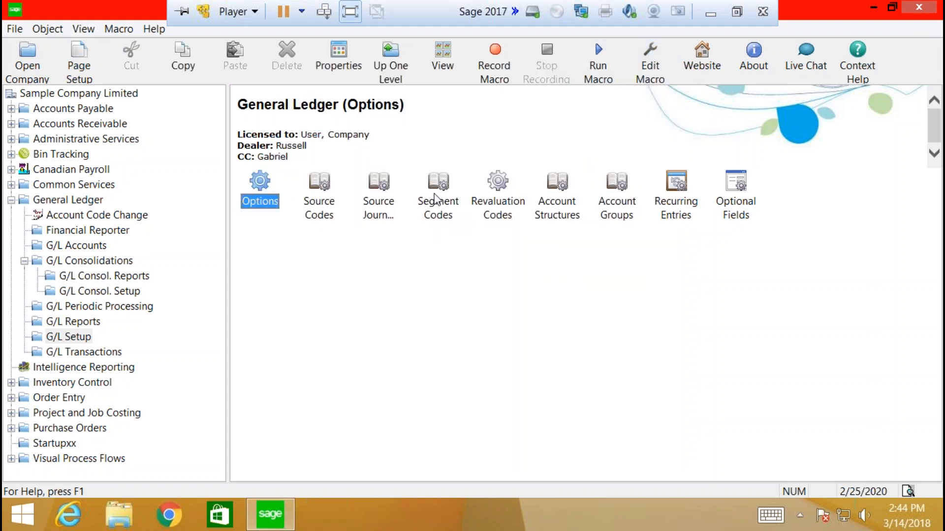
- Check the closing accounts of the Division segment codes, including code 200 Retail, and close the segment codes
double_click(426, 204)
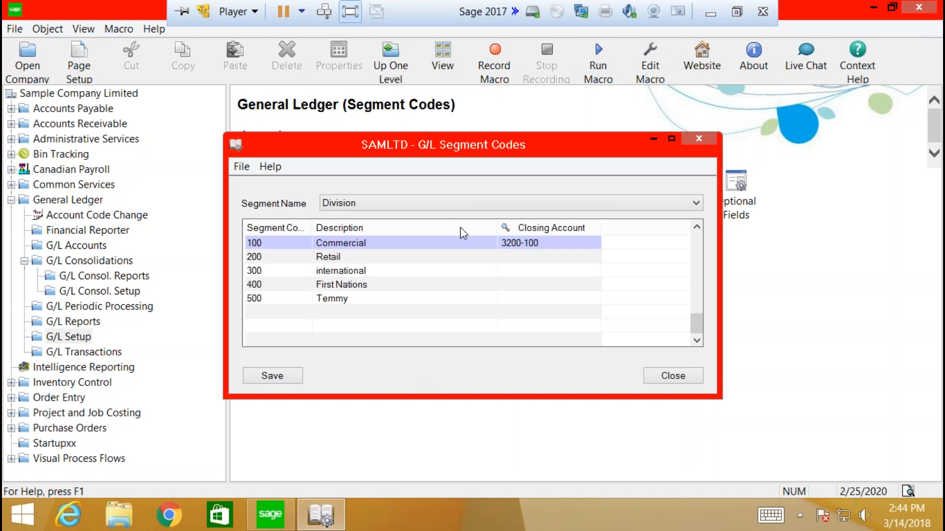
click(522, 260)
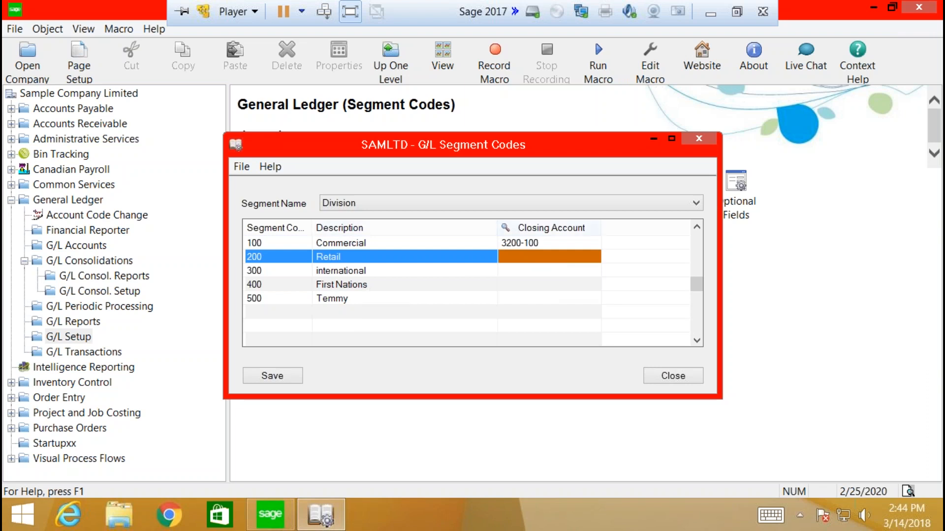
click(698, 141)
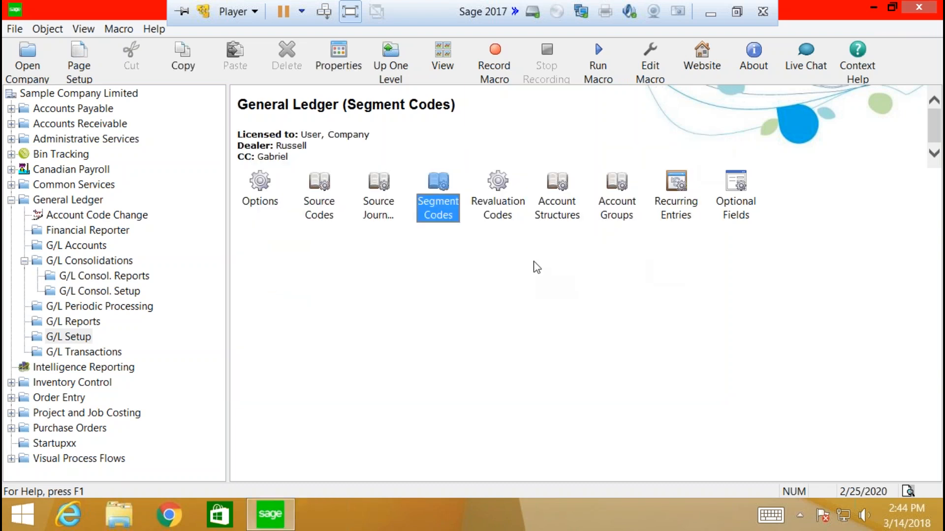
- Review the account and posting settings in G/L Options, including the default closing account, and close the options
double_click(259, 183)
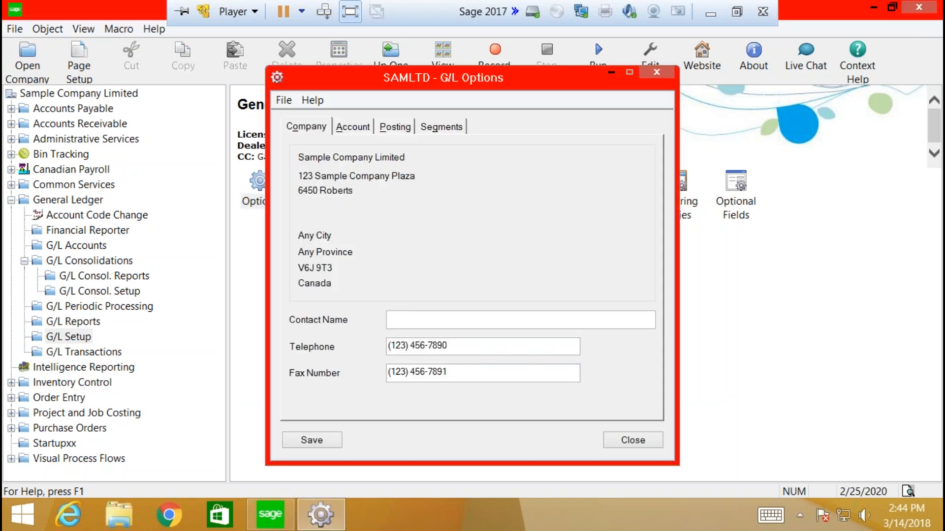
click(353, 129)
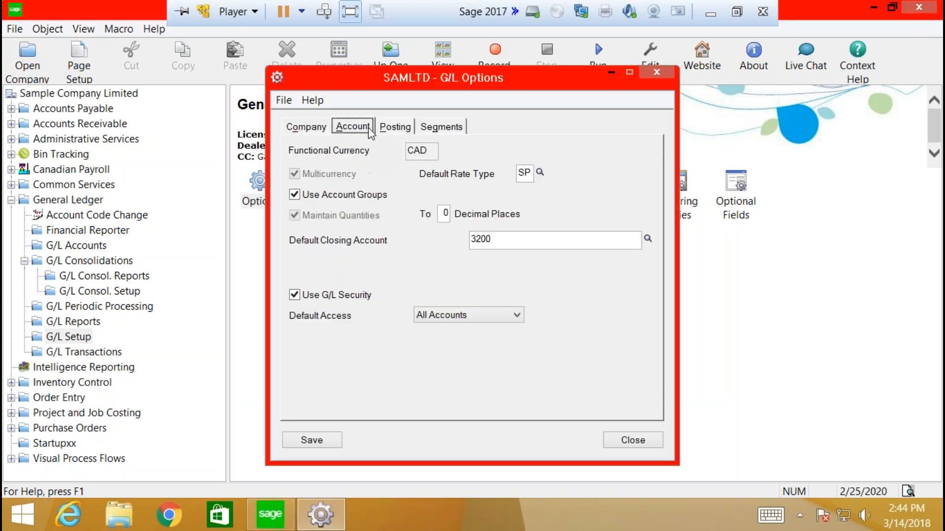
click(395, 126)
click(350, 129)
click(657, 74)
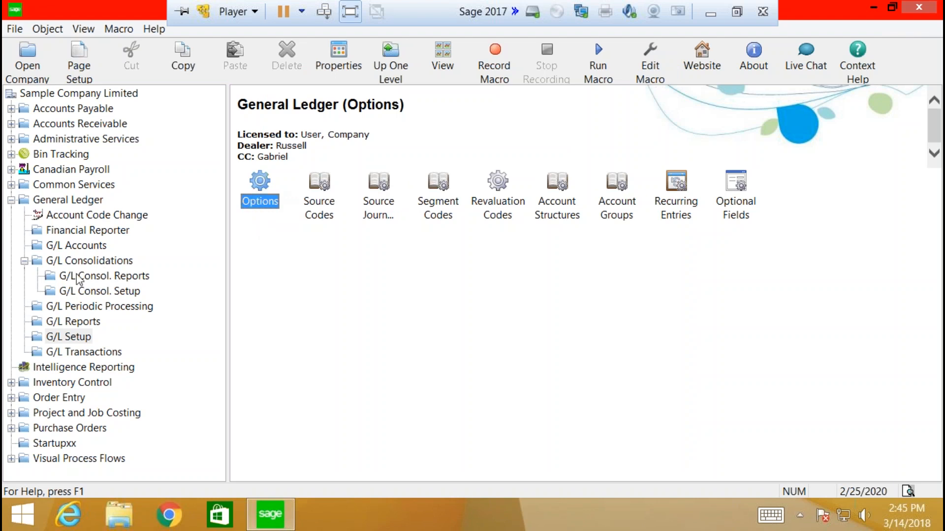
- Reopen the Chart of Accounts and open the record of account 1005
click(94, 249)
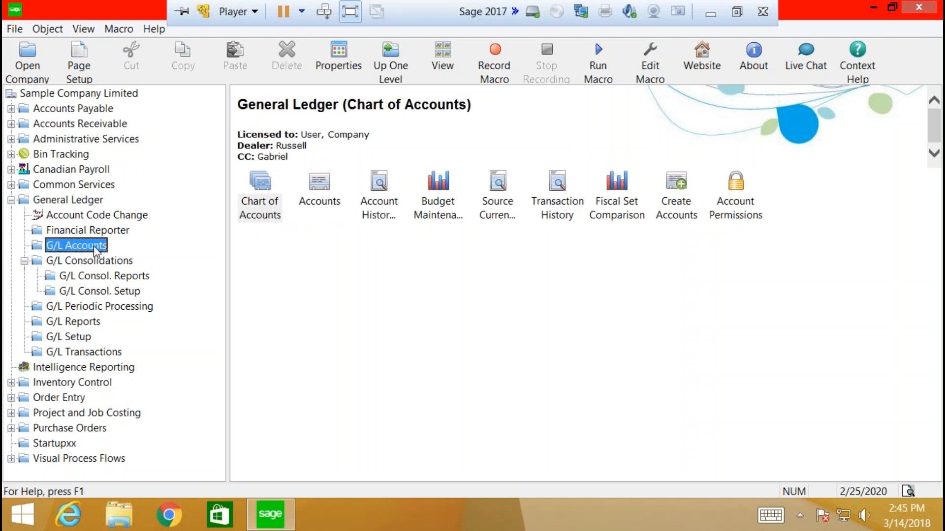
double_click(263, 210)
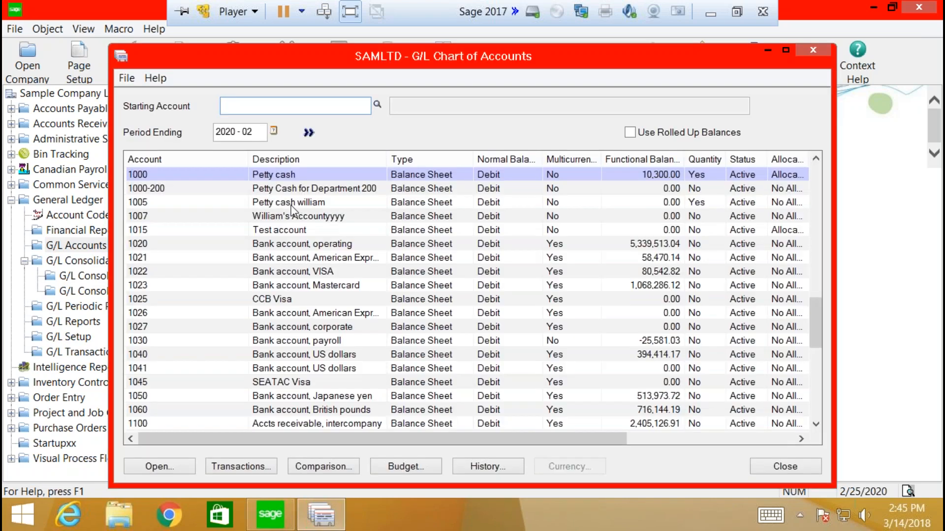
click(286, 205)
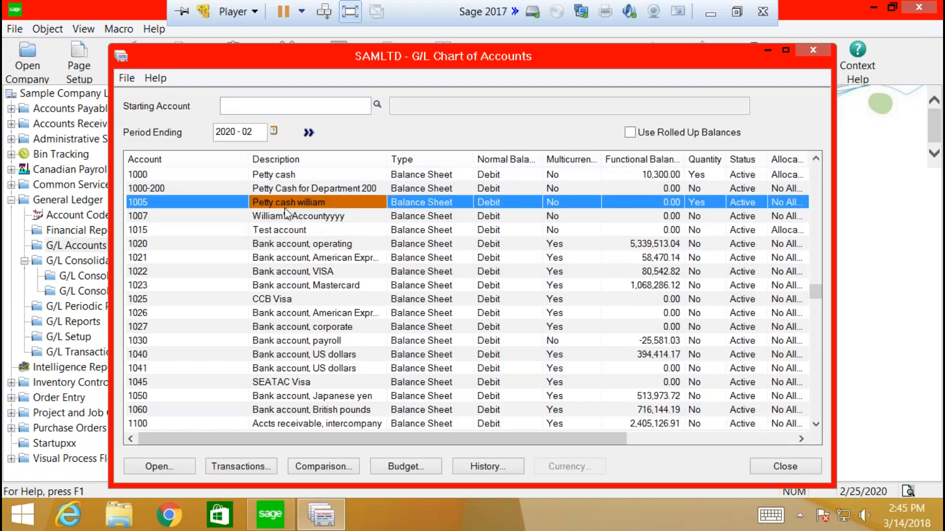
click(236, 204)
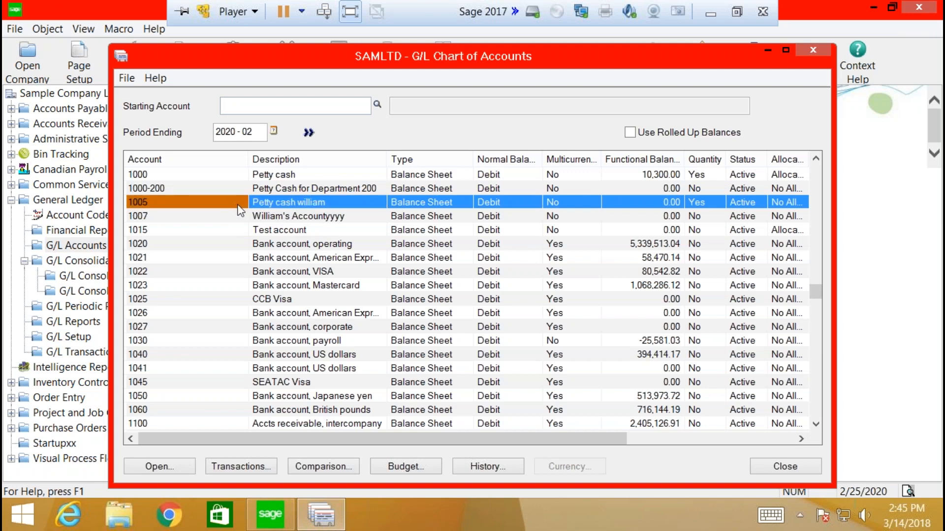
double_click(147, 207)
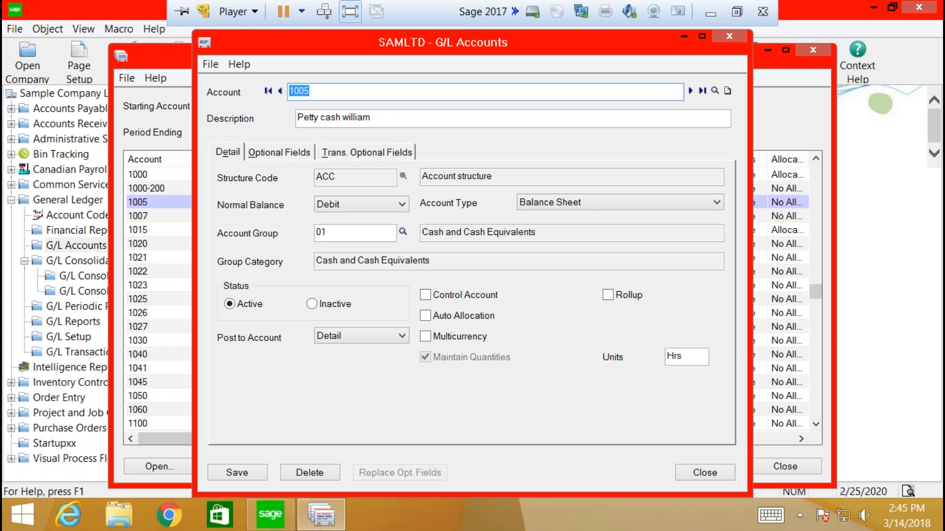
- Append "sdfsd" to the description of account 1005, choosing Debit as normal balance and Balance Sheet as account type
click(382, 118)
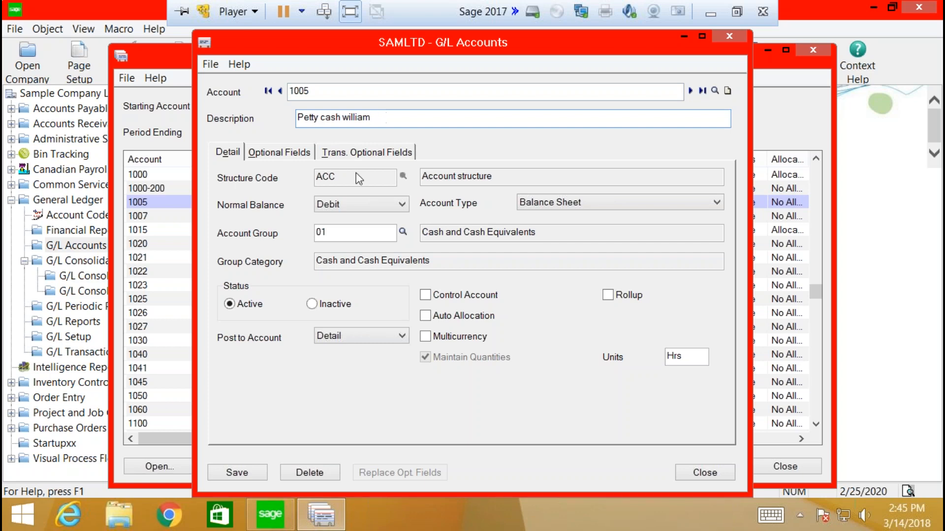
text(sdfsd)
click(400, 205)
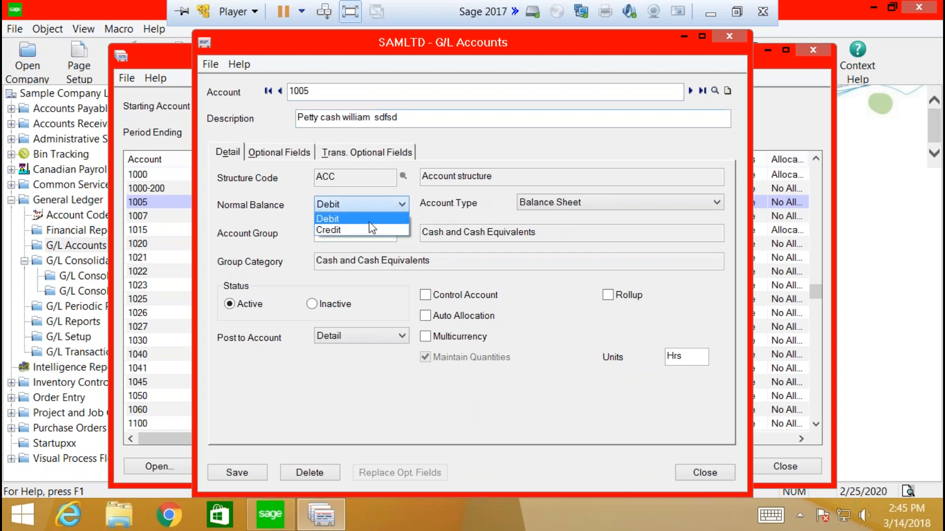
click(342, 214)
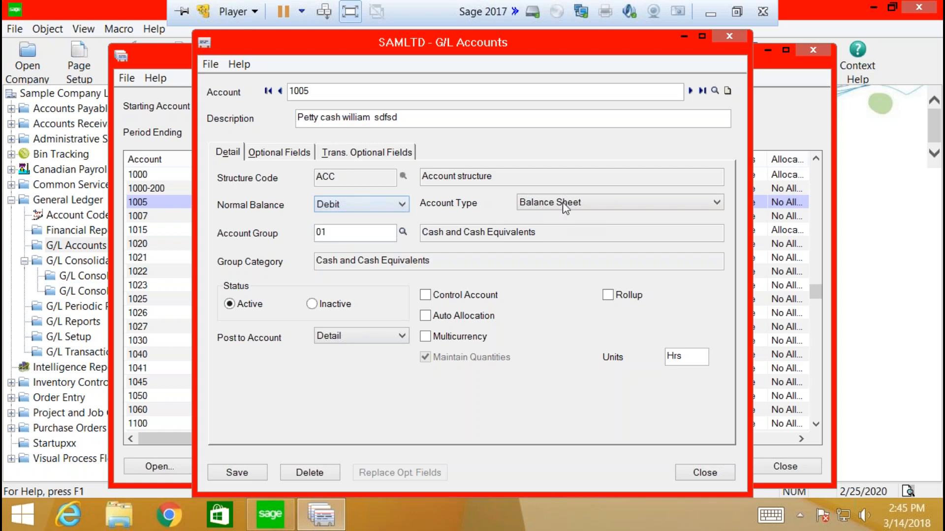
click(564, 207)
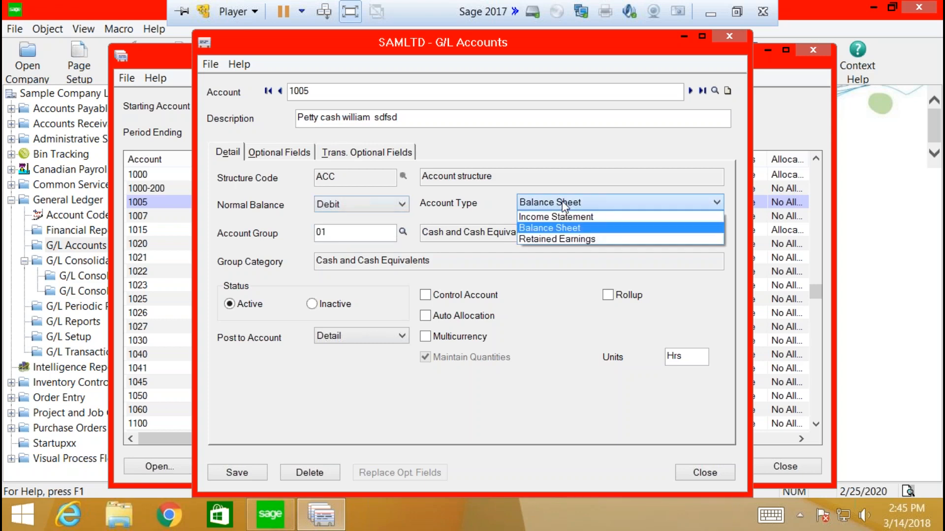
click(543, 228)
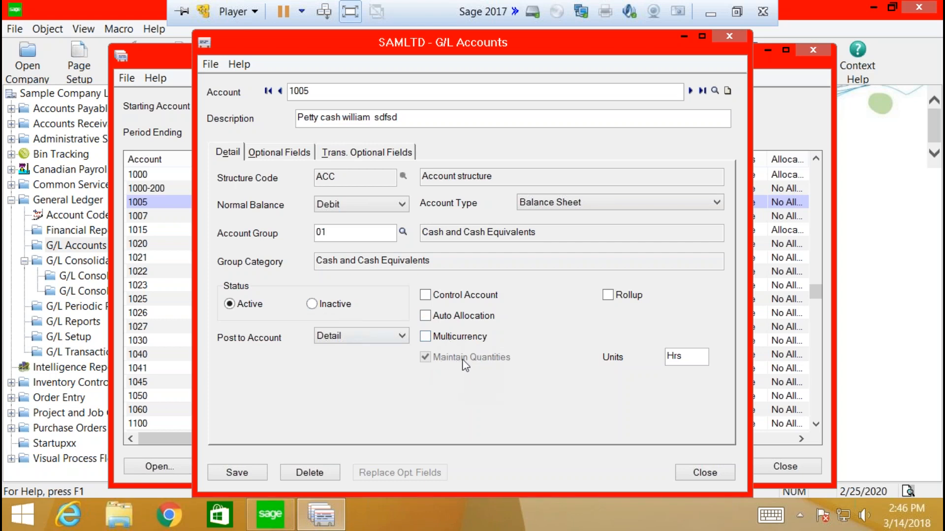
- Turn Multicurrency on and off again for account 1005, and close the record without saving the changes
click(425, 338)
click(427, 338)
click(730, 37)
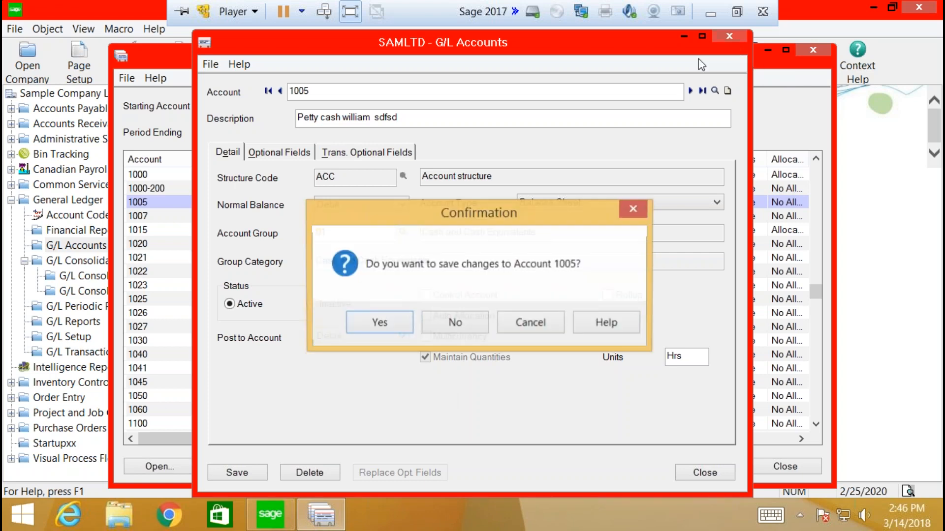
click(453, 328)
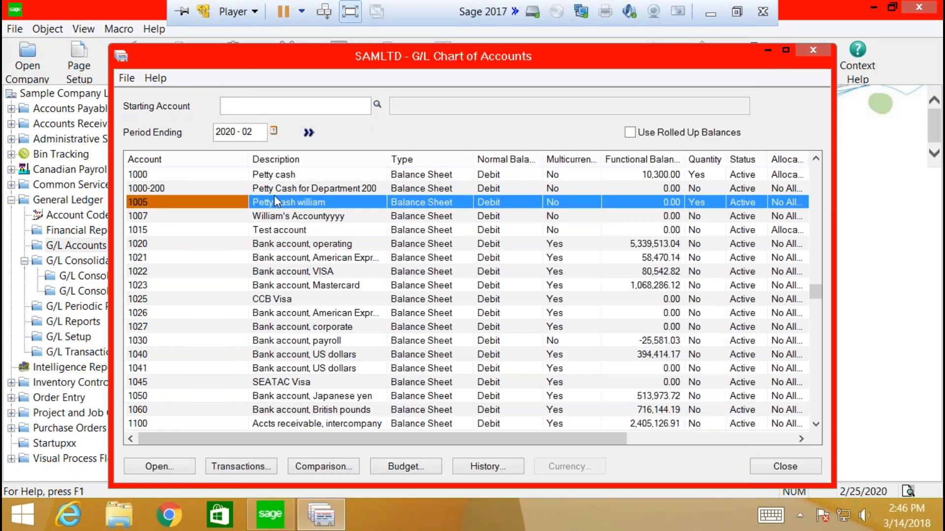
- Open the record of account 1000-200, Petty Cash for Department 200, from the Chart of Accounts
click(299, 188)
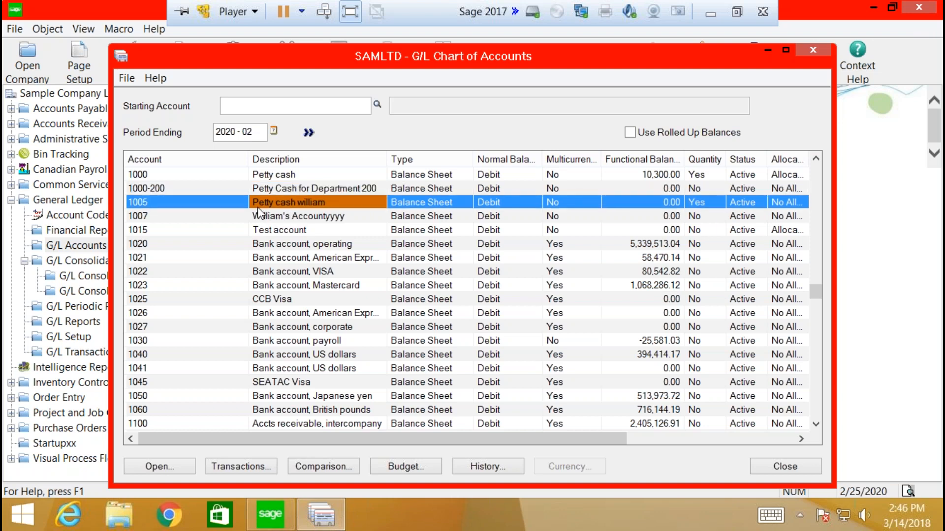
click(272, 193)
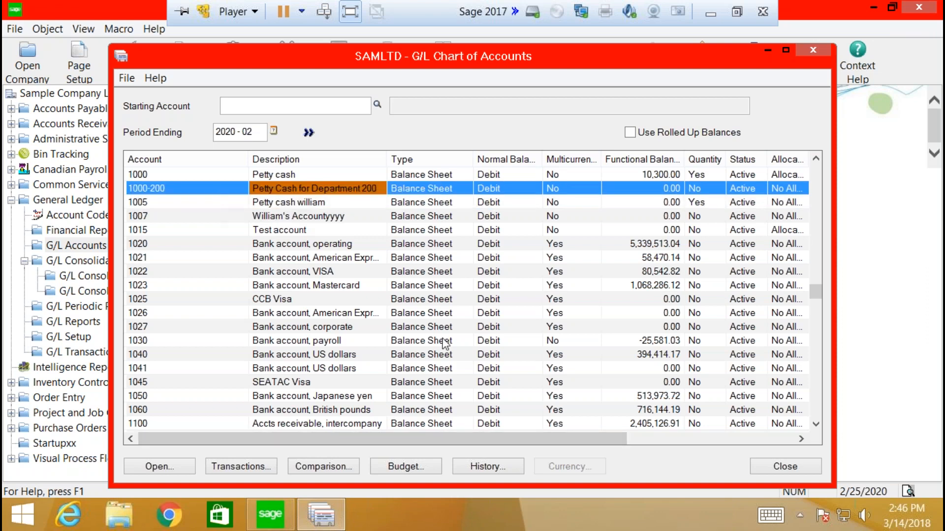
click(175, 473)
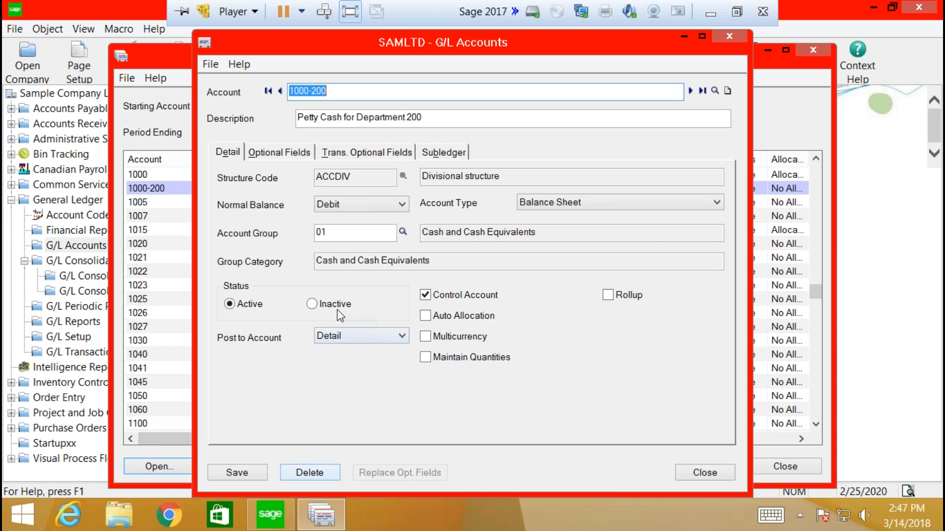
- Try to delete account 1000-200 while its status is Active
click(301, 475)
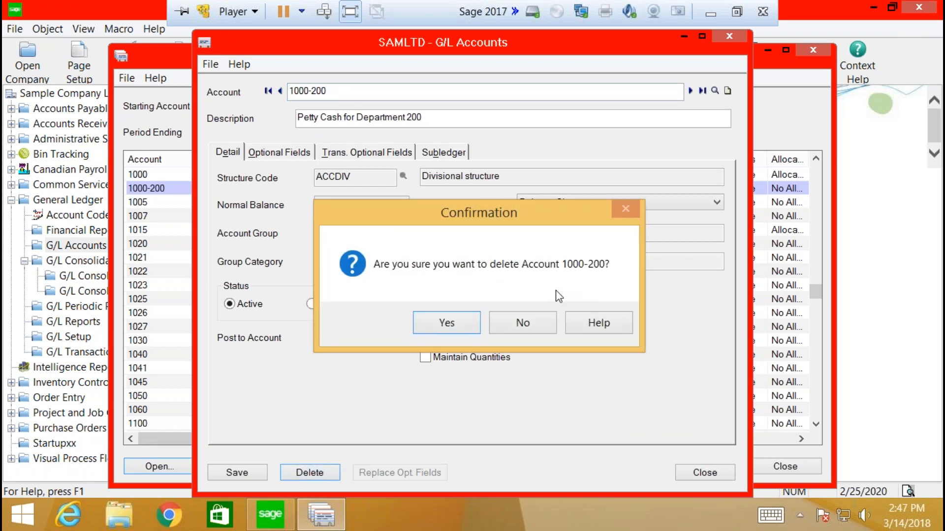
click(449, 323)
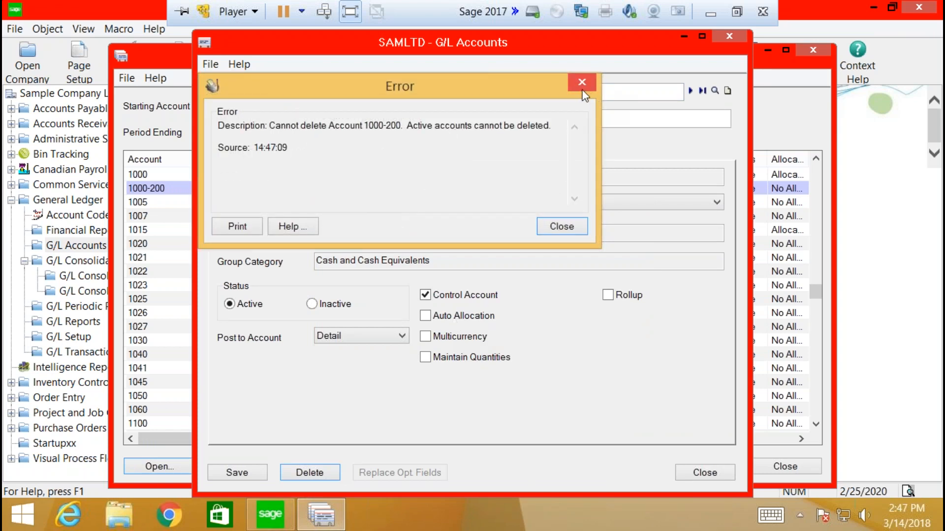
key(Return)
- Set account 1000-200 to Inactive and delete it, confirming the deletion, and refresh the Chart of Accounts list
click(313, 303)
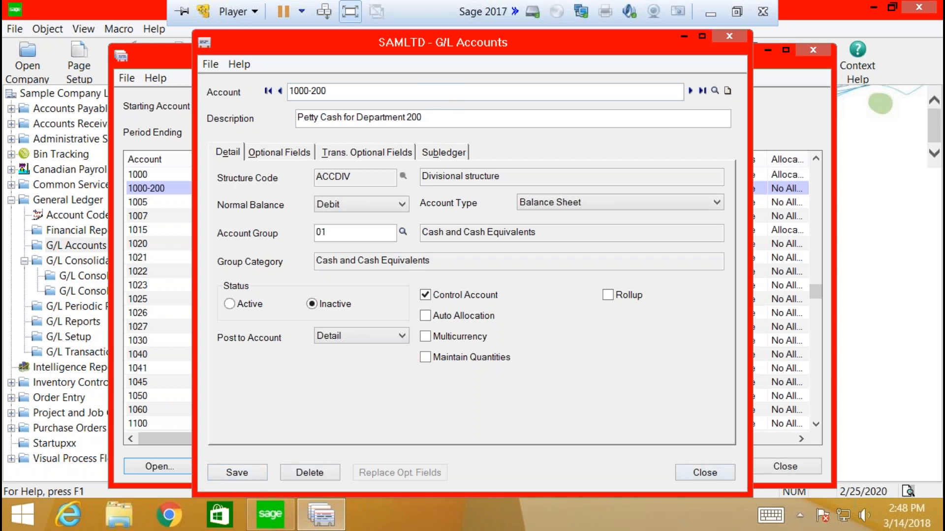
click(709, 475)
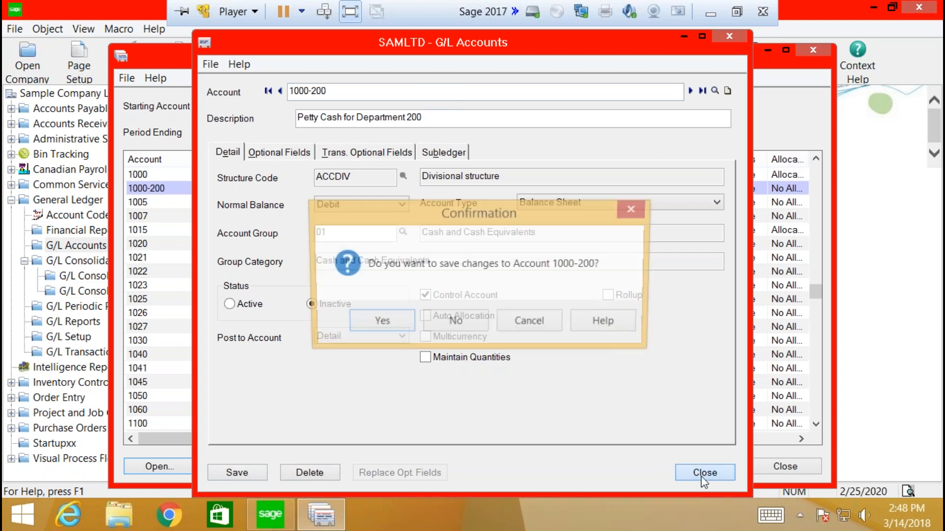
click(537, 329)
click(309, 473)
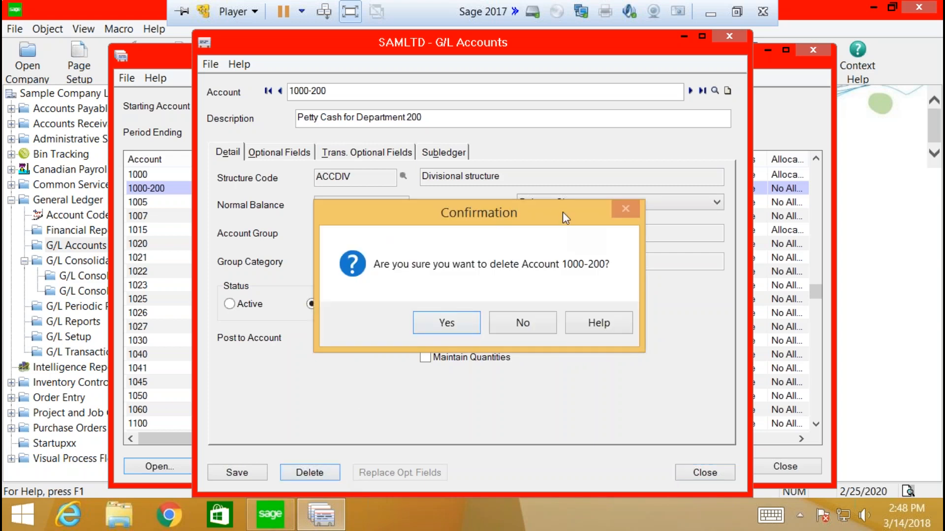
click(448, 326)
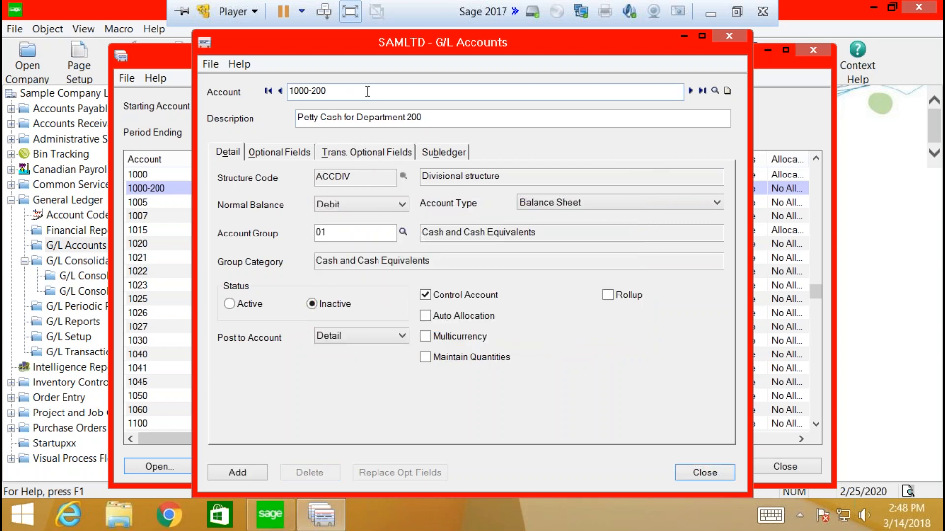
click(728, 37)
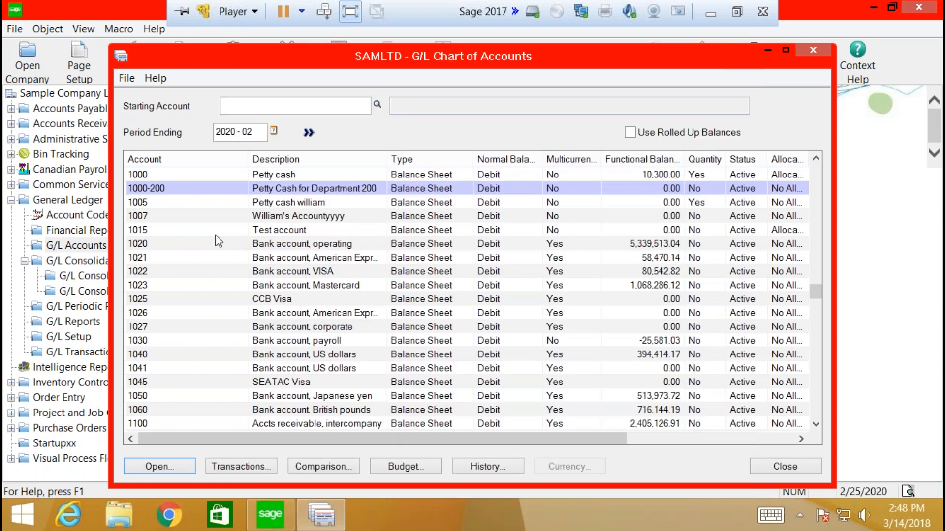
click(309, 133)
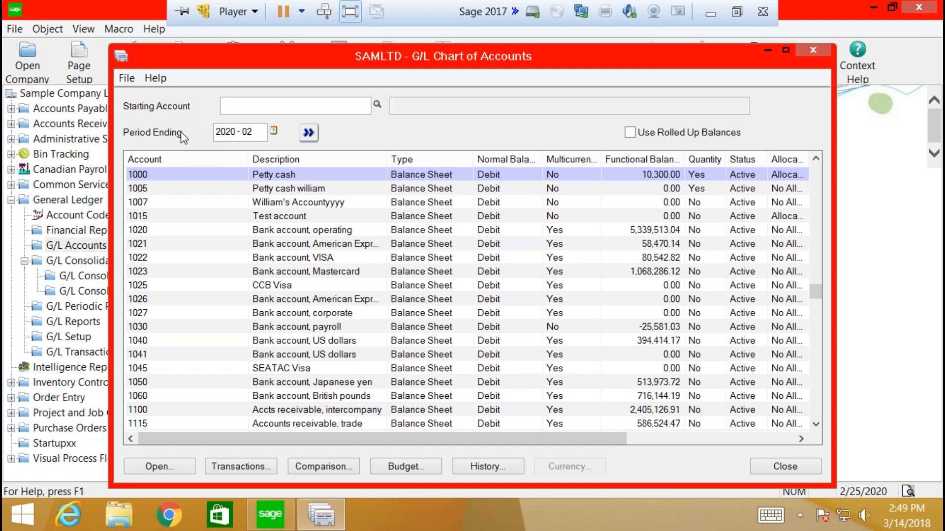
- Open the Chart of Accounts report from the accounts list, preview it in the Allocation format, and close the preview
click(130, 80)
click(68, 97)
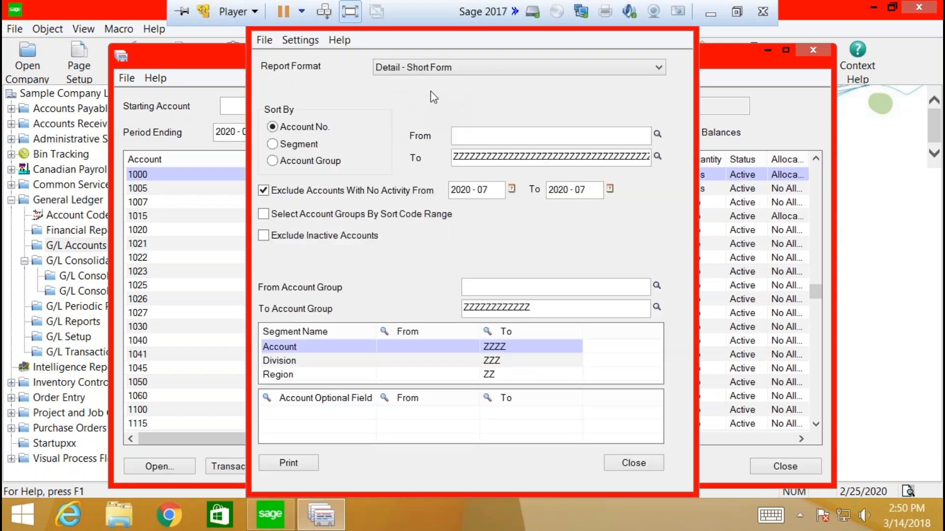
click(456, 72)
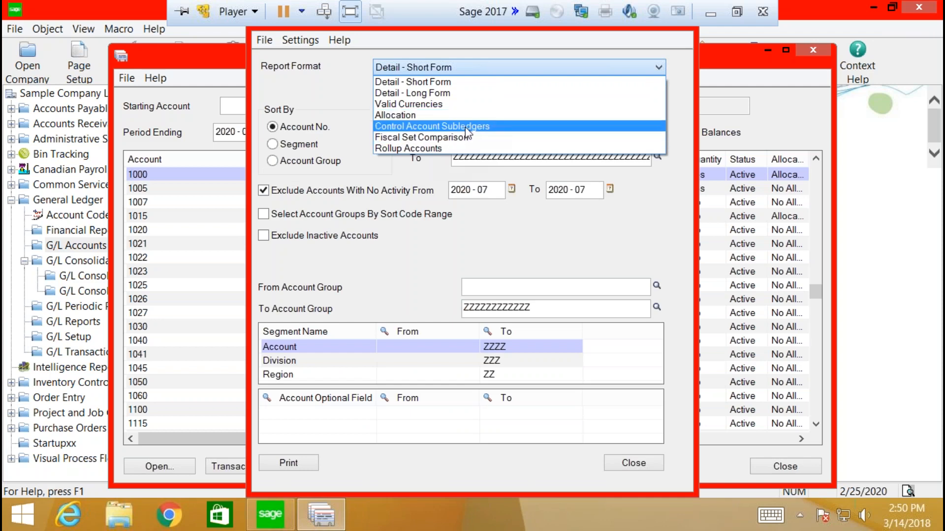
click(424, 116)
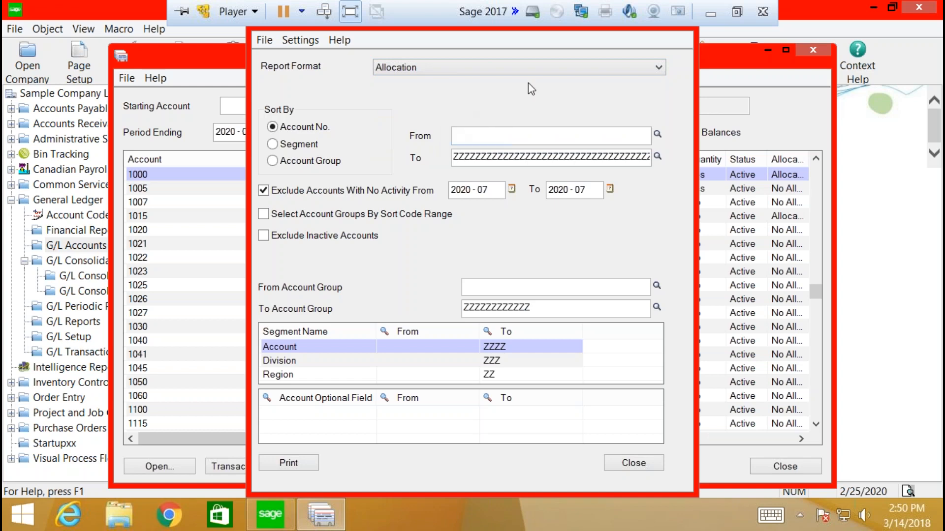
click(295, 464)
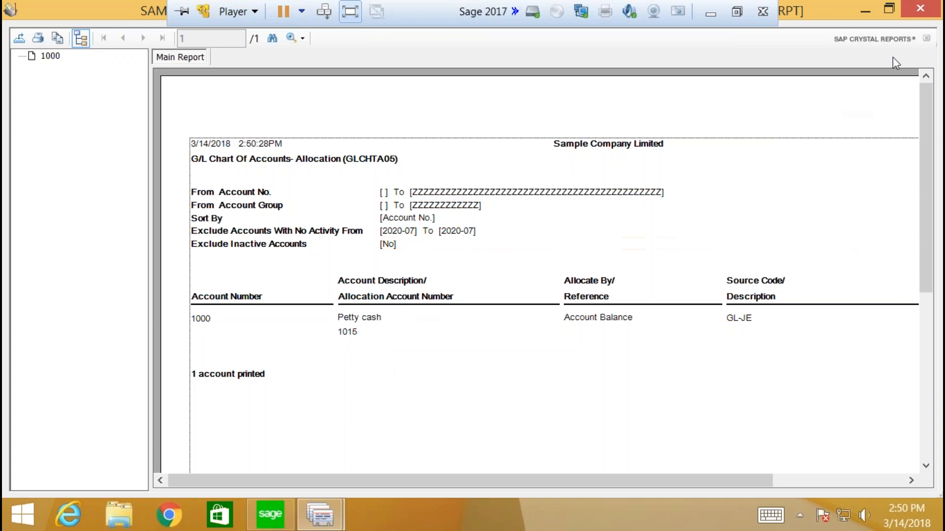
click(927, 13)
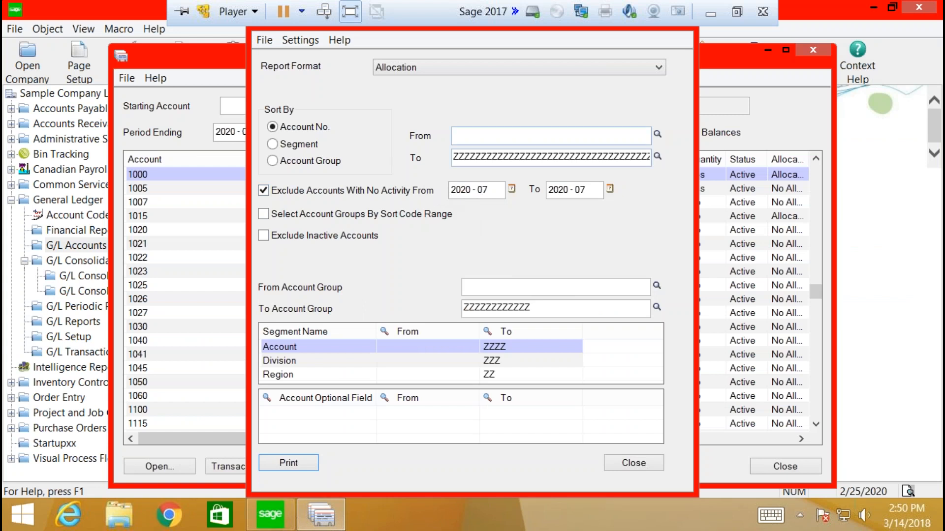
- Preview the Chart of Accounts report in the Detail - Short Form format, and close the preview and the report window
click(455, 73)
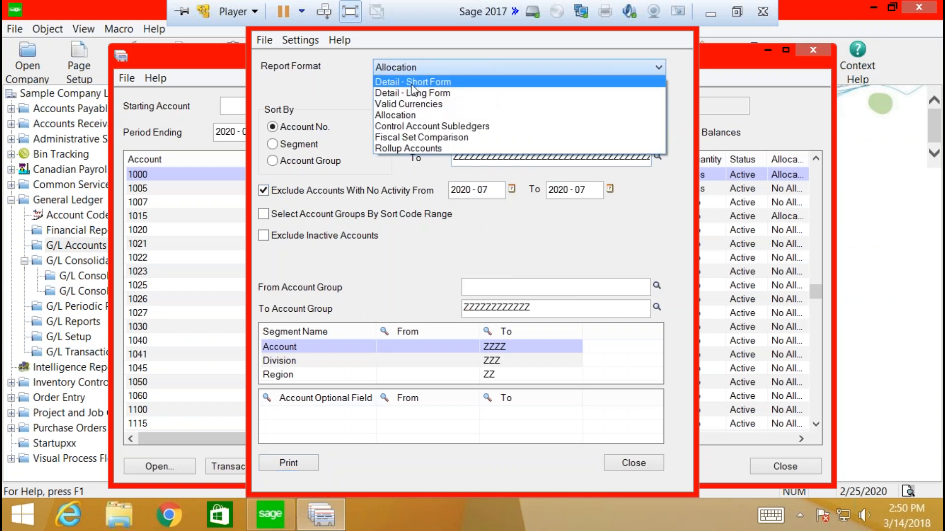
click(415, 82)
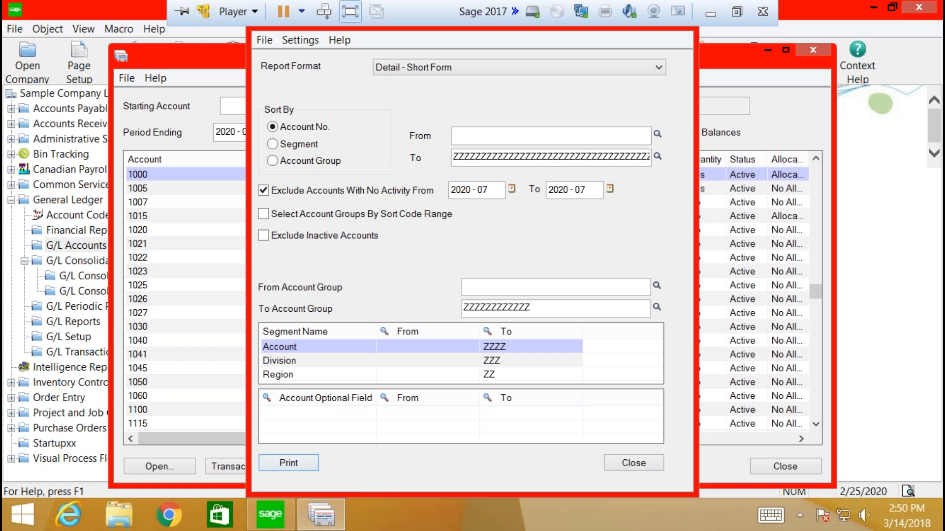
click(289, 463)
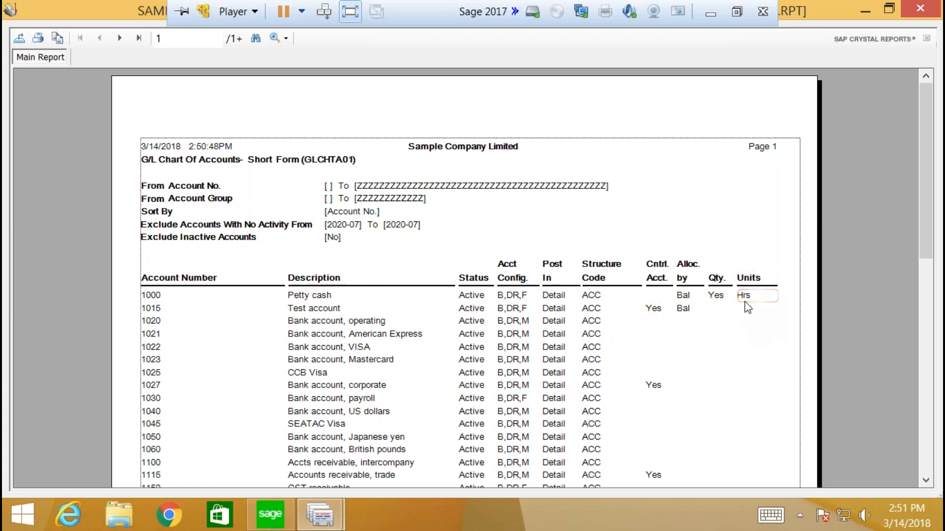
click(919, 8)
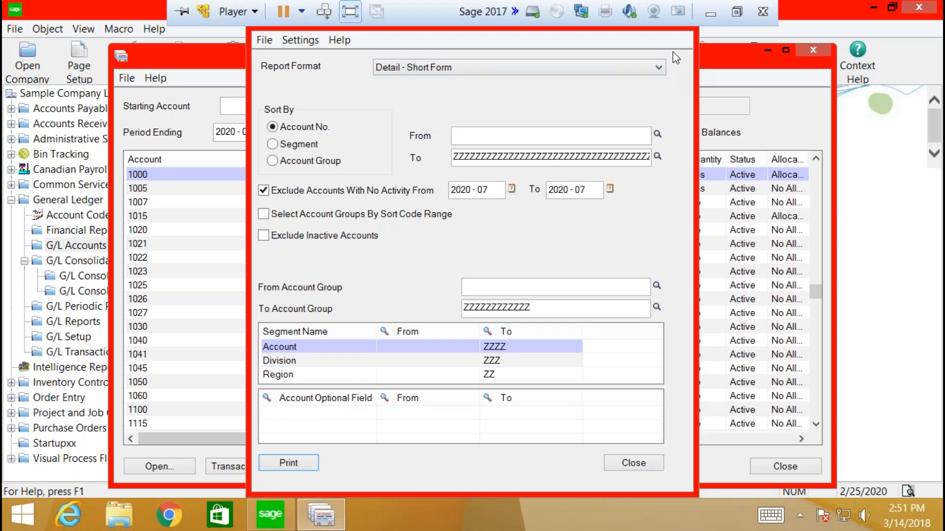
click(612, 469)
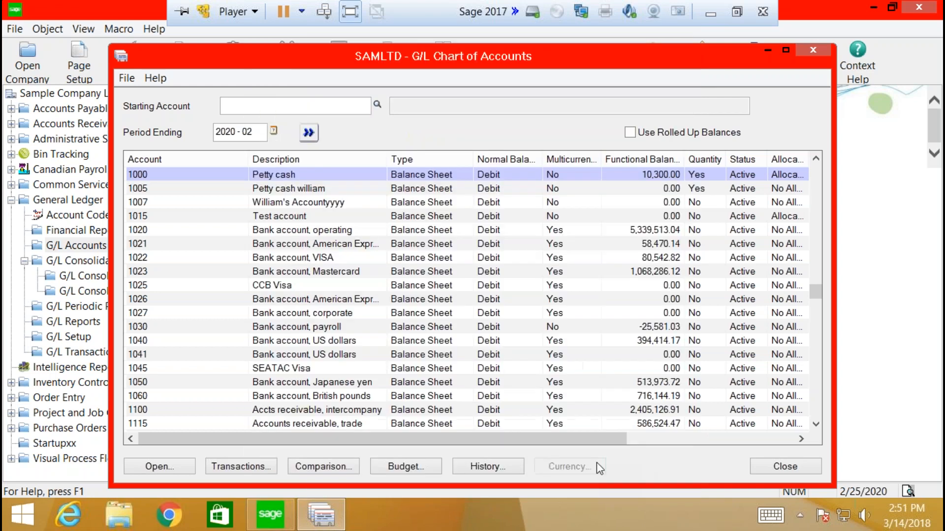
- Open the Trial Balance report from G/L Reports and choose Quantity Report as the report format
click(43, 315)
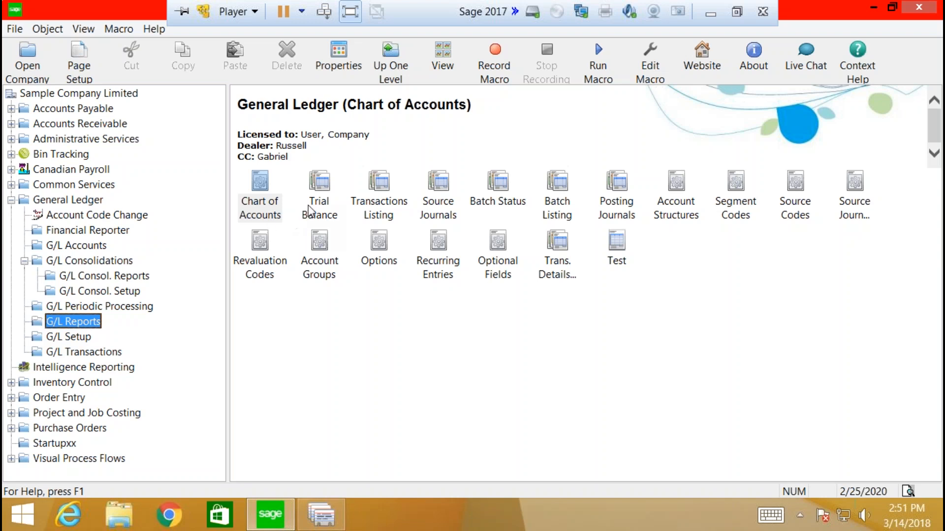
click(325, 202)
double_click(320, 202)
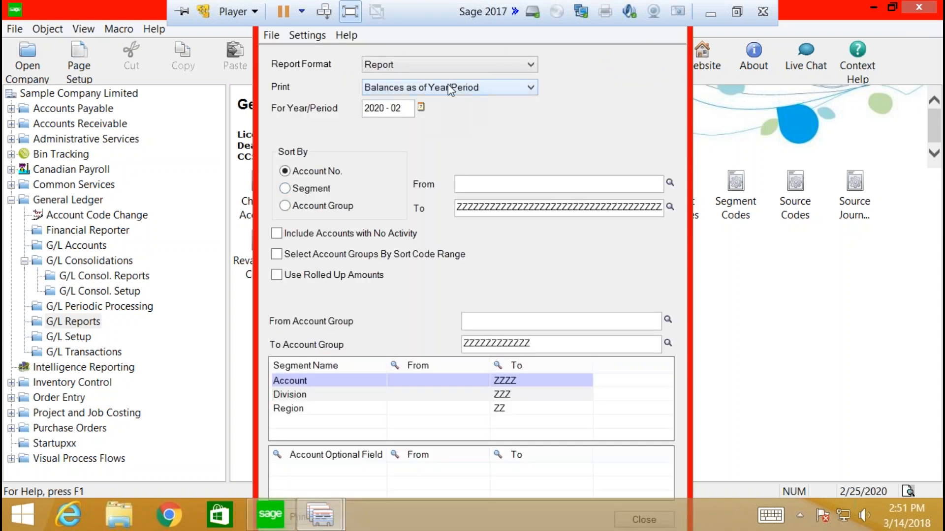
click(472, 64)
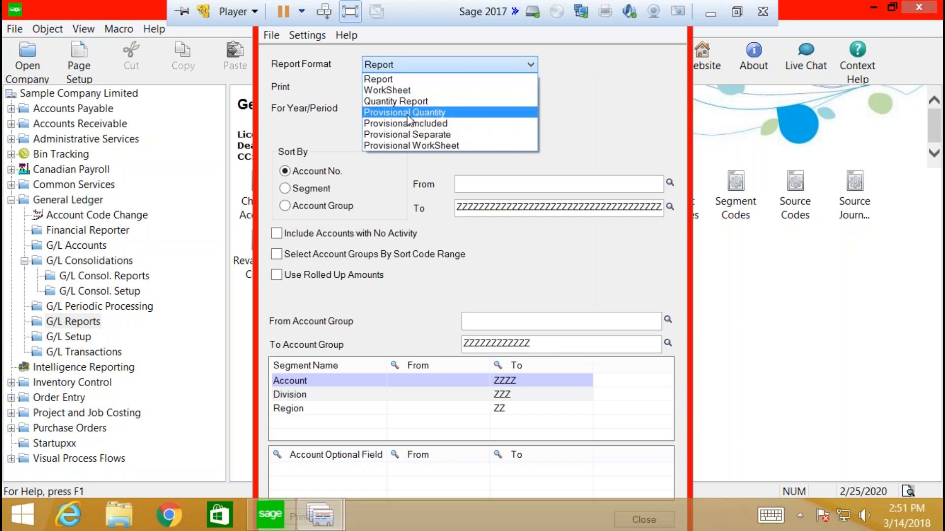
click(389, 102)
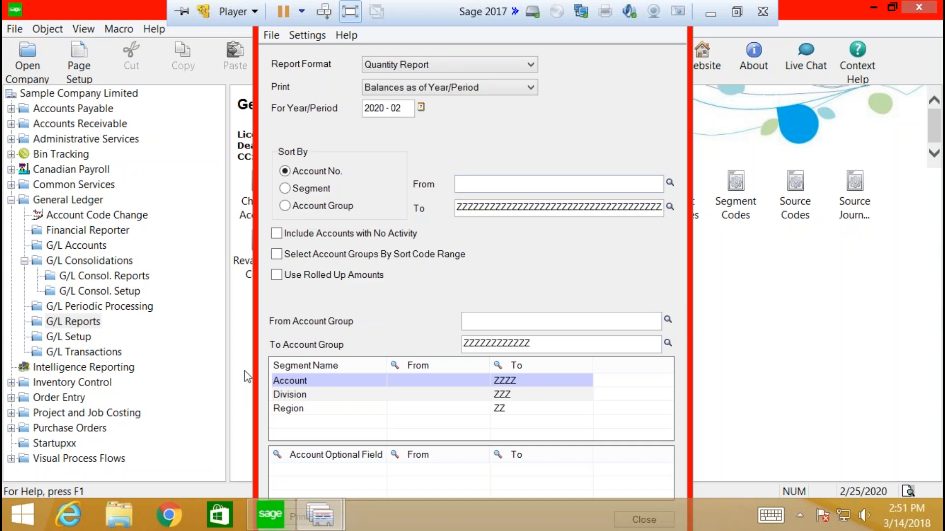
- Reposition the Trial Balance window with the main window minimized, preview the Quantity Report, look through its accounts, and close the preview
click(749, 396)
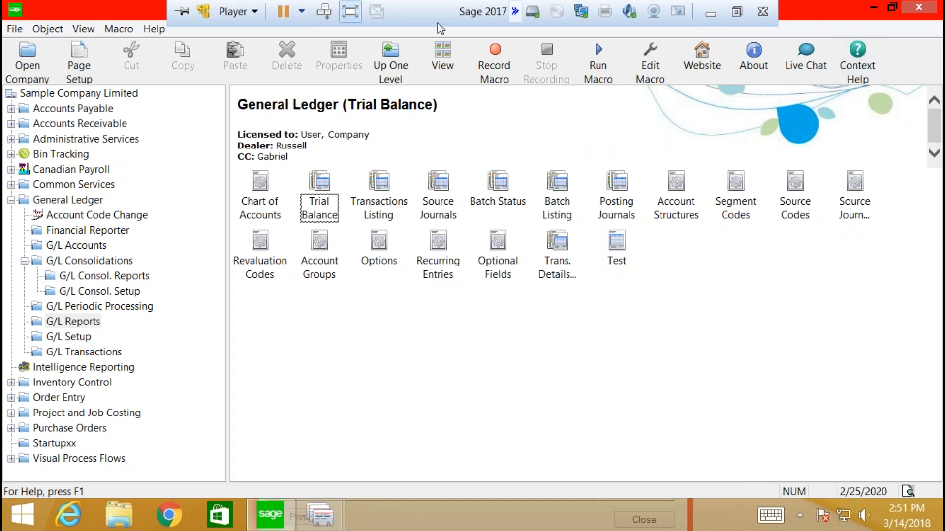
click(873, 7)
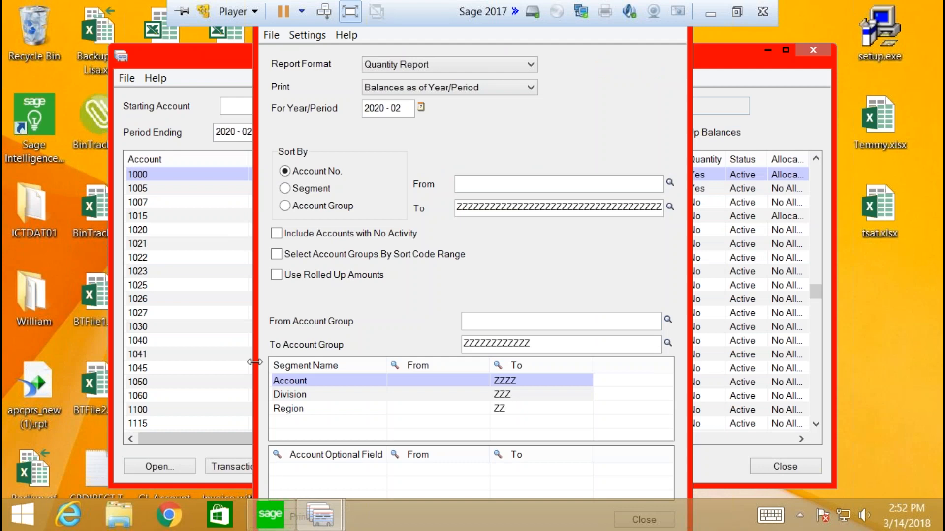
drag(255, 359, 331, 279)
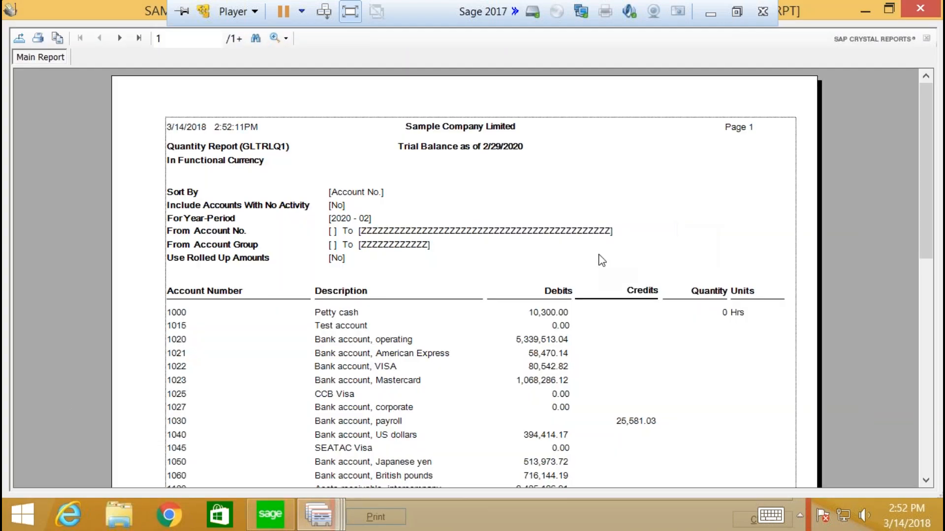
scroll(659, 246, down, 3)
scroll(654, 256, down, 2)
scroll(664, 255, up, 2)
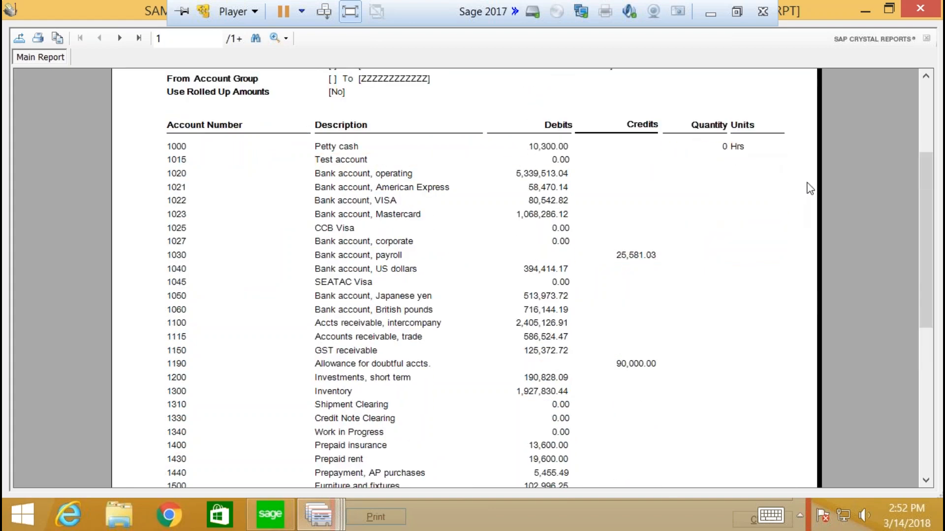
click(926, 15)
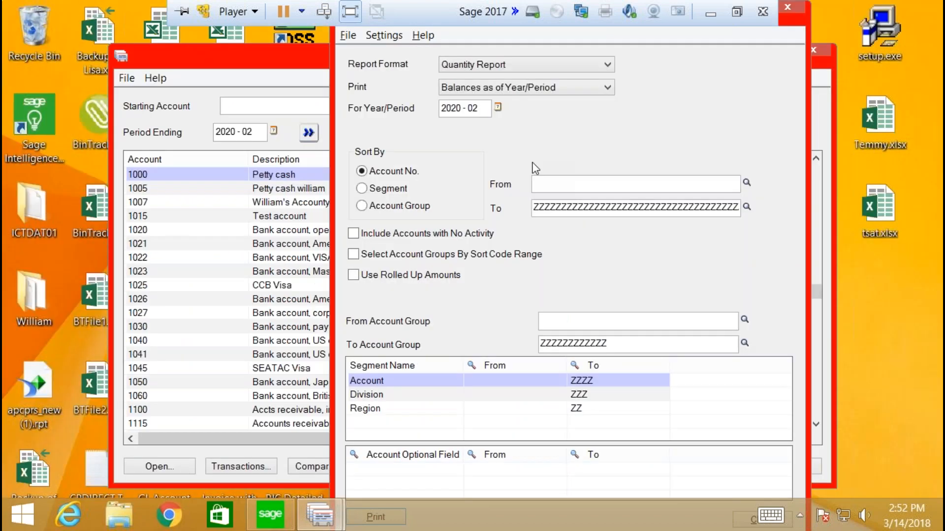
- Restore the main accounting window and bring the Trial Balance report window back in front of it
click(279, 61)
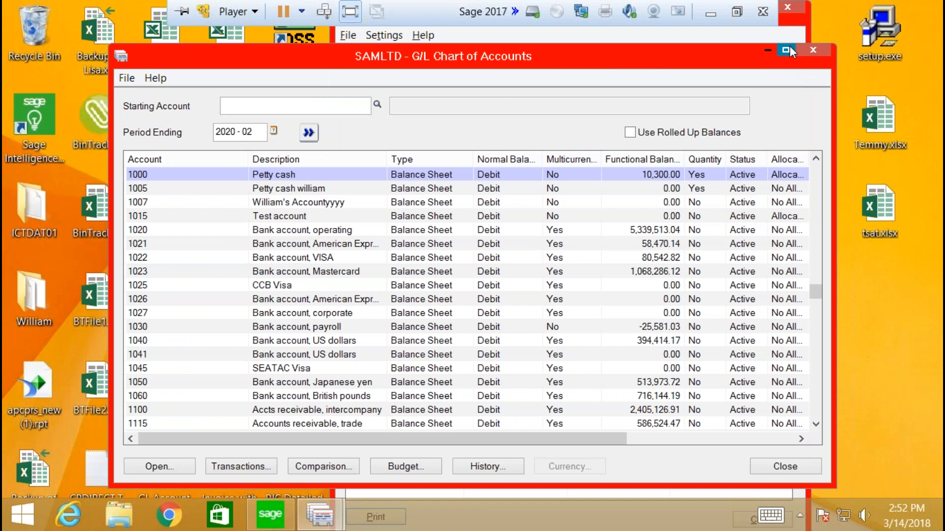
click(261, 523)
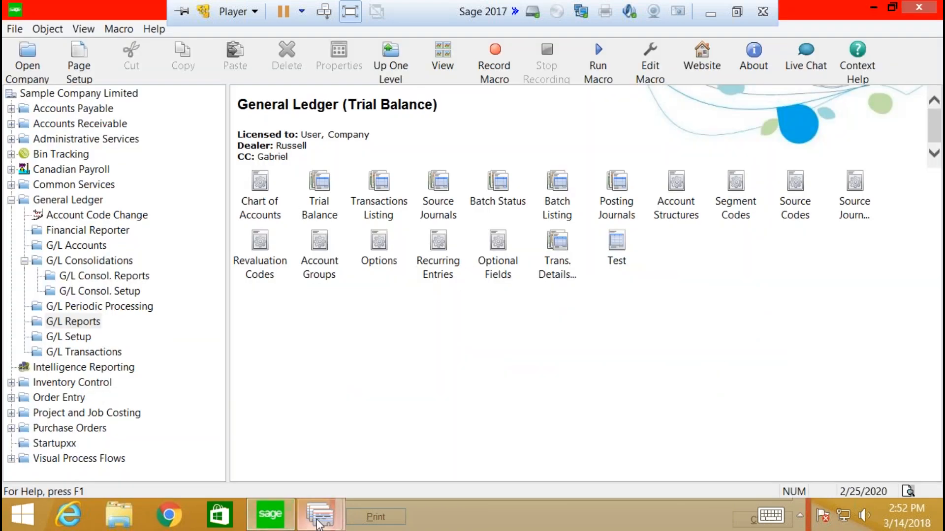
mouse_move(318, 524)
click(432, 433)
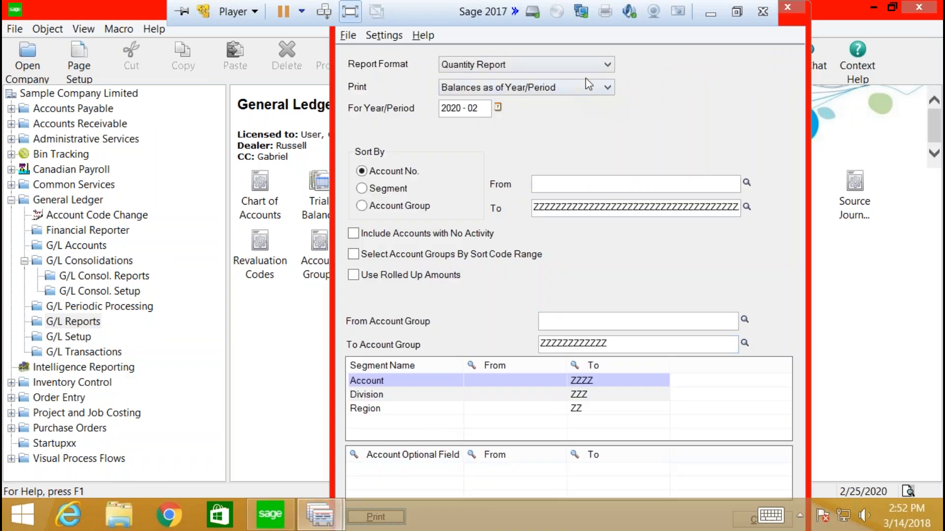
- Set the Trial Balance report format to WorkSheet and preview the report in a maximized window
click(604, 66)
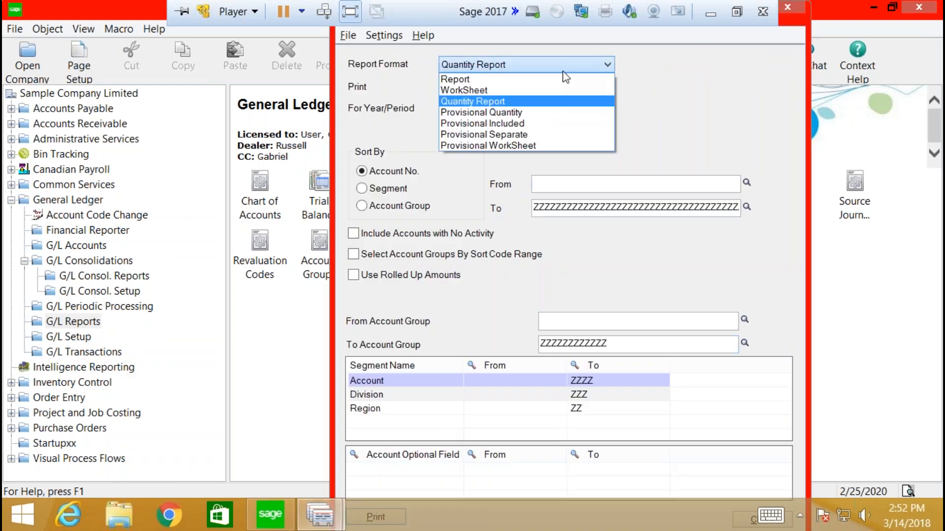
click(469, 91)
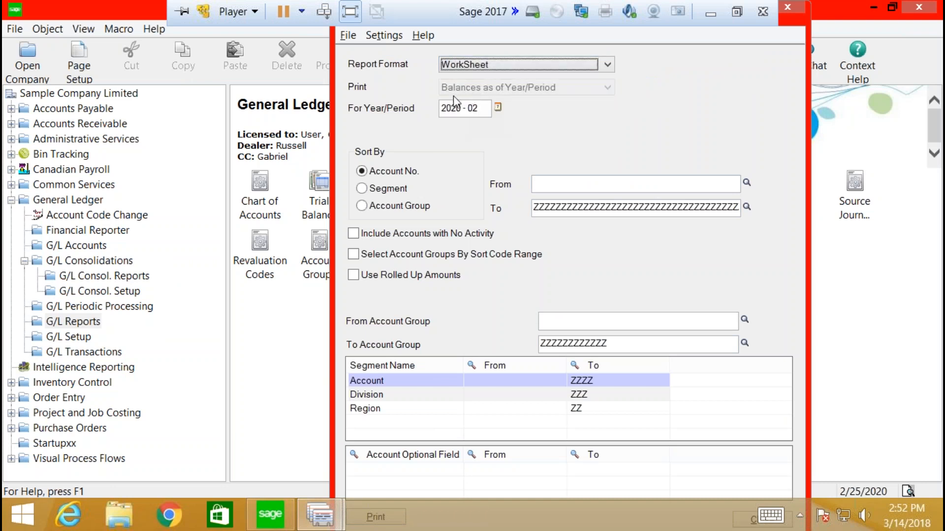
click(431, 468)
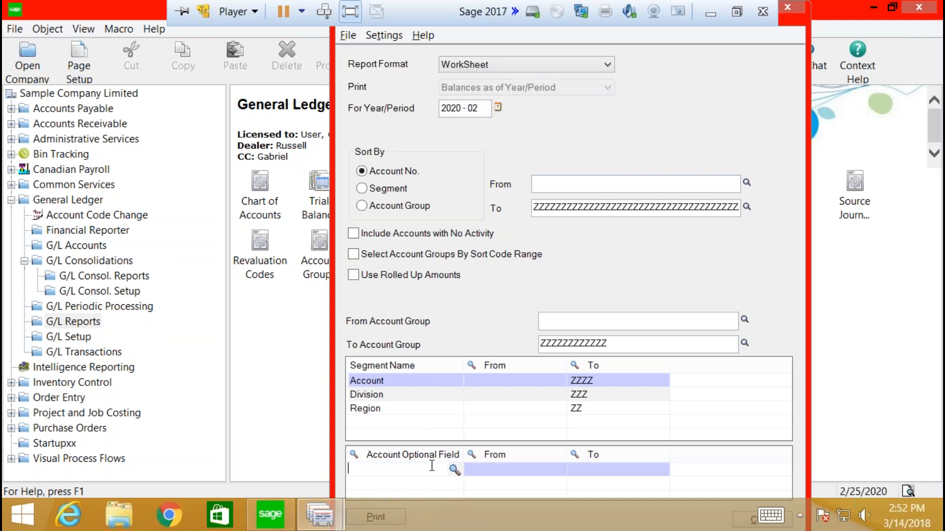
click(400, 453)
key(Tab)
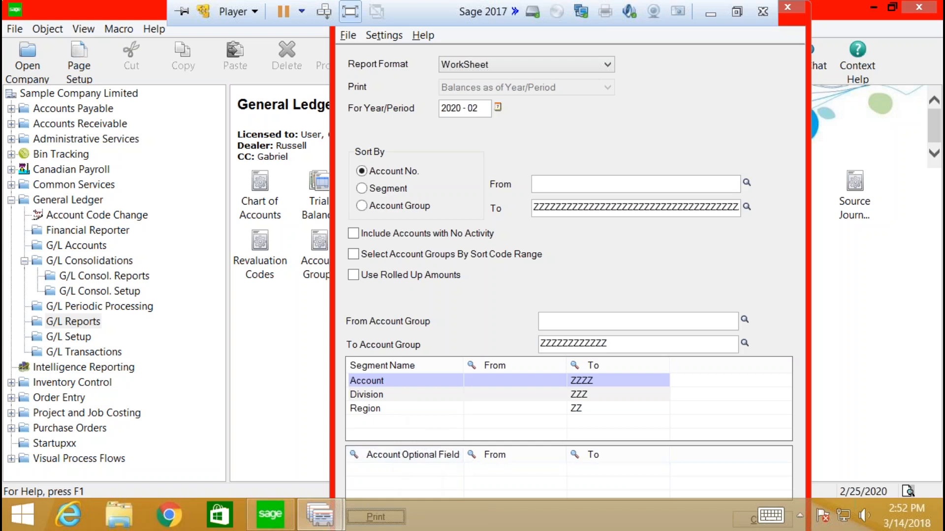
key(Return)
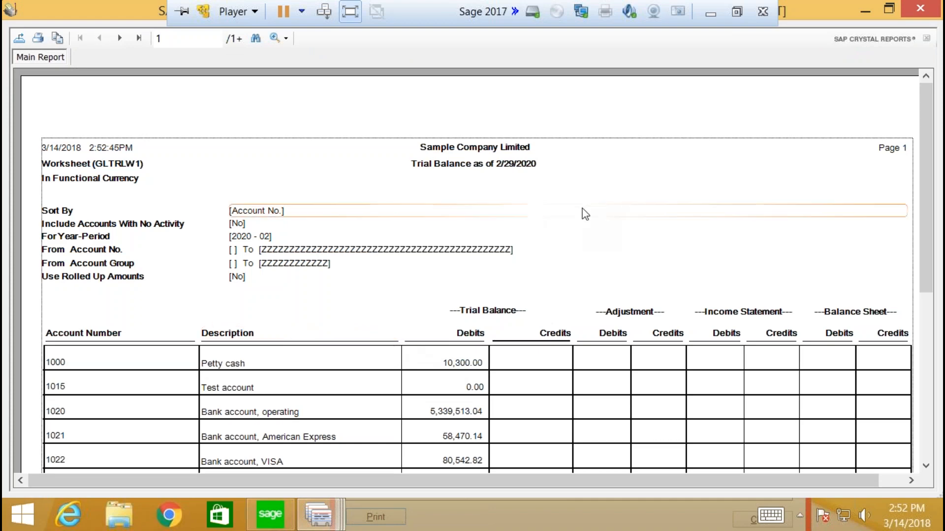
double_click(821, 8)
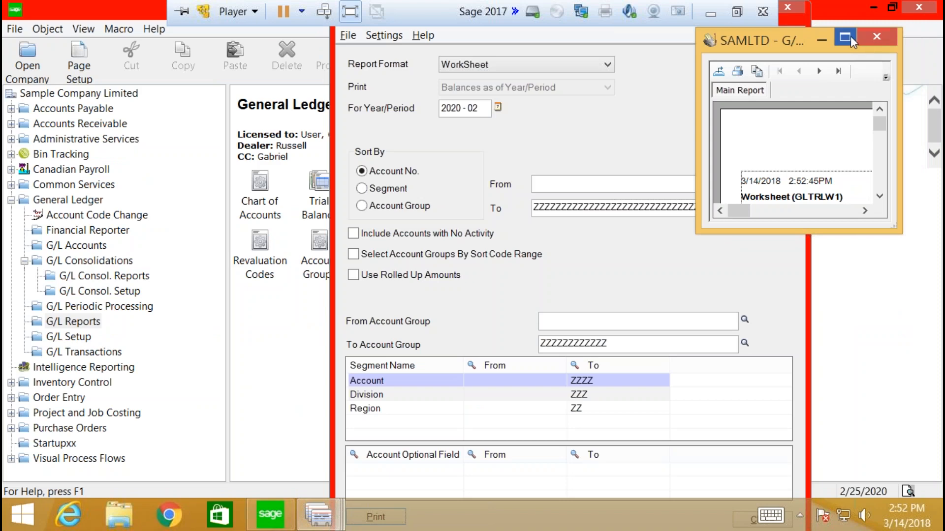
click(845, 37)
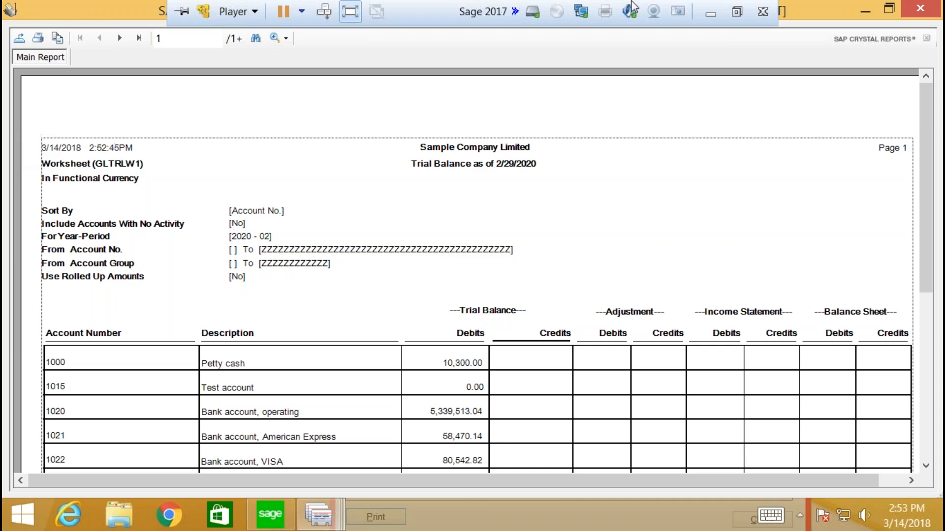
- Close the WorkSheet preview and try to open the Transactions Listing report from G/L Reports
click(918, 9)
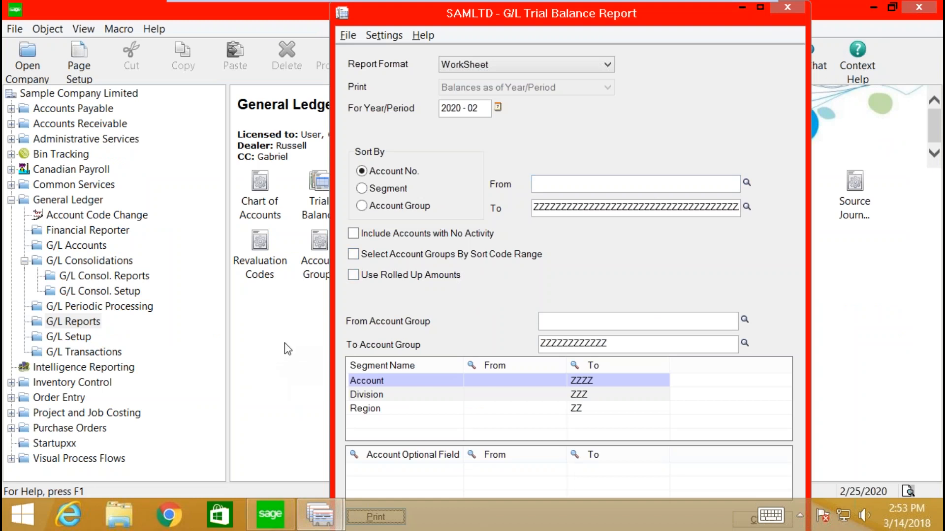
click(294, 332)
click(391, 181)
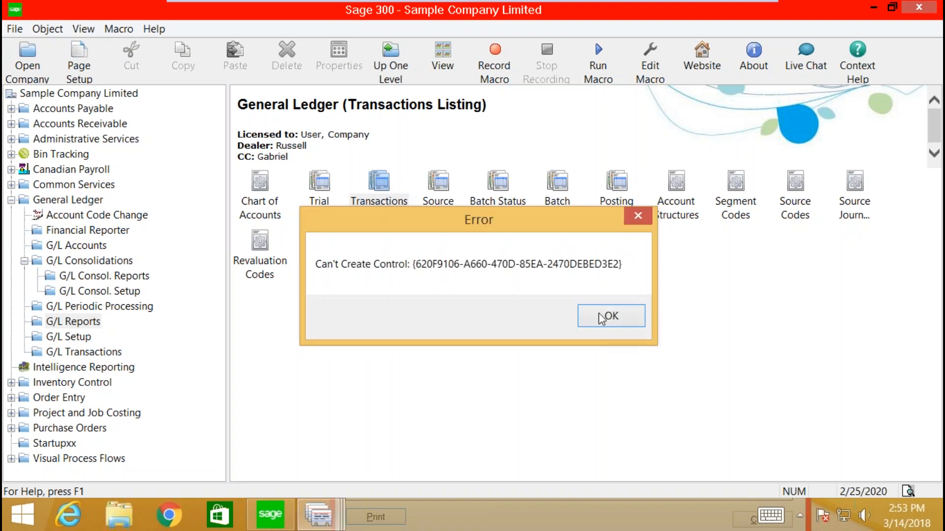
click(610, 317)
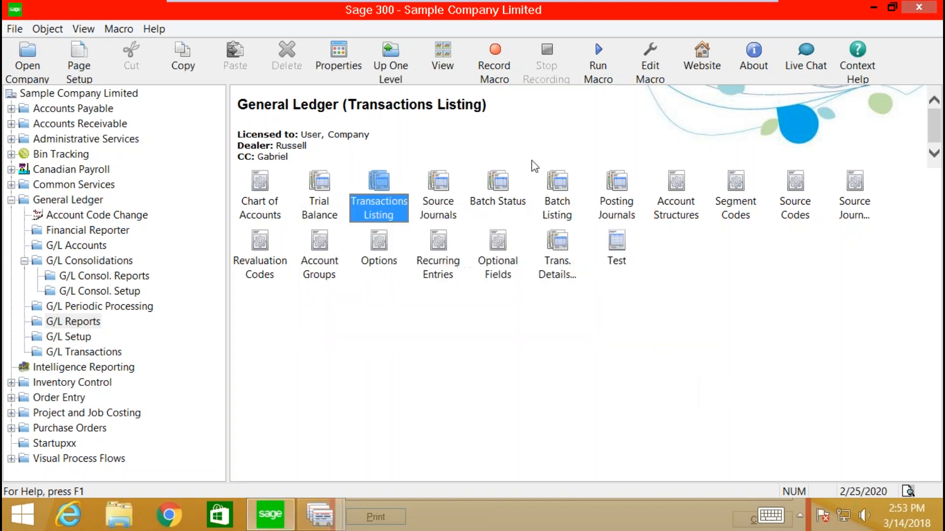
- Minimize the main accounting window, set the desktop's screen resolution to 1440 × 900, and keep the new display settings
click(873, 8)
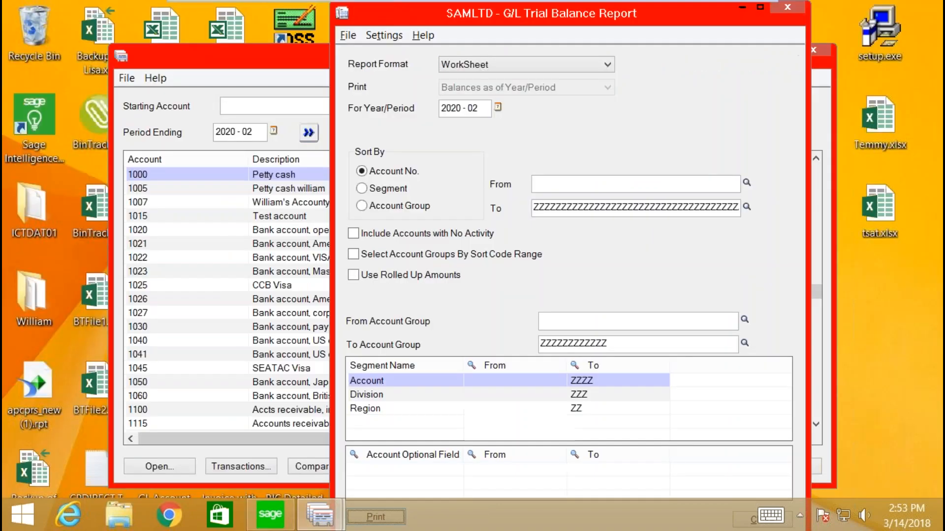
right_click(876, 340)
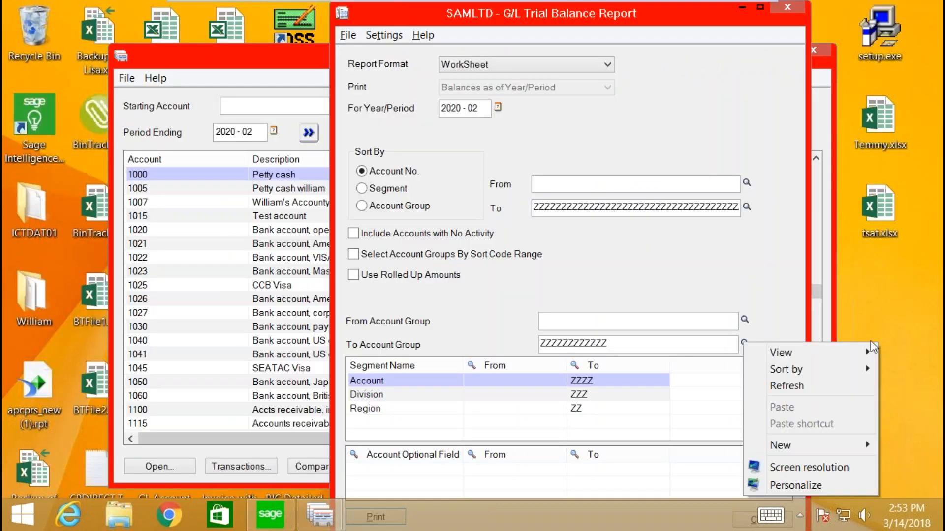
click(792, 467)
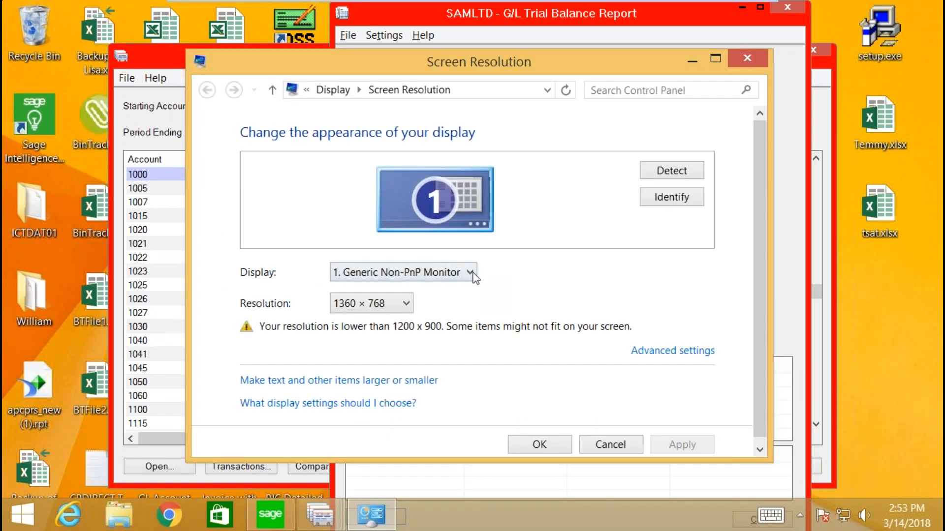
click(406, 305)
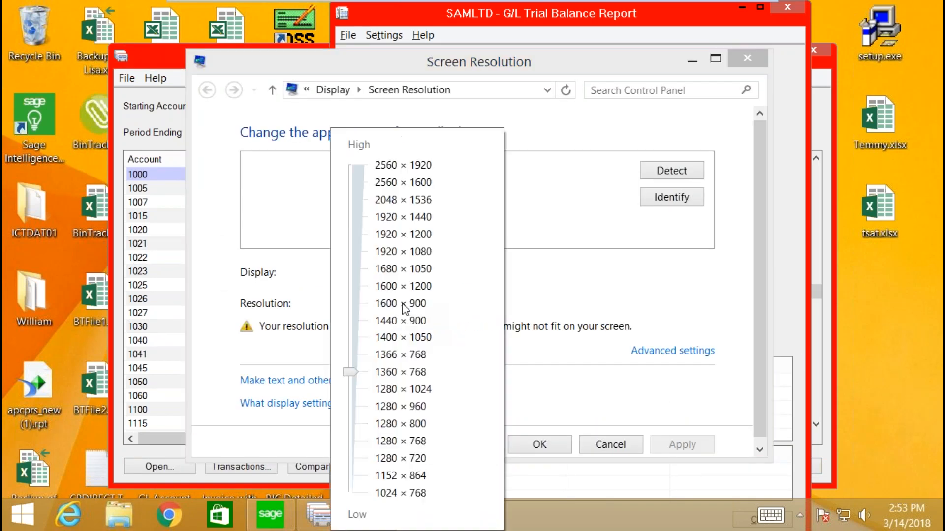
click(400, 325)
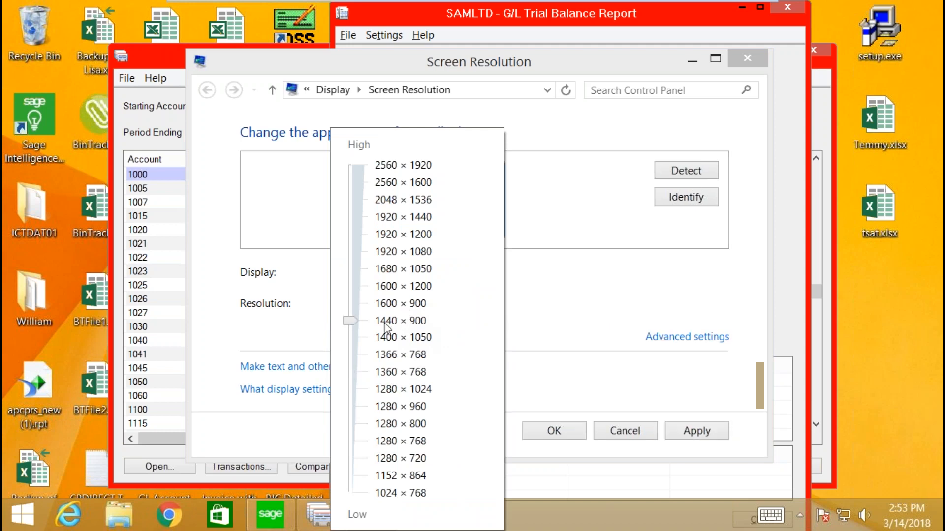
click(693, 433)
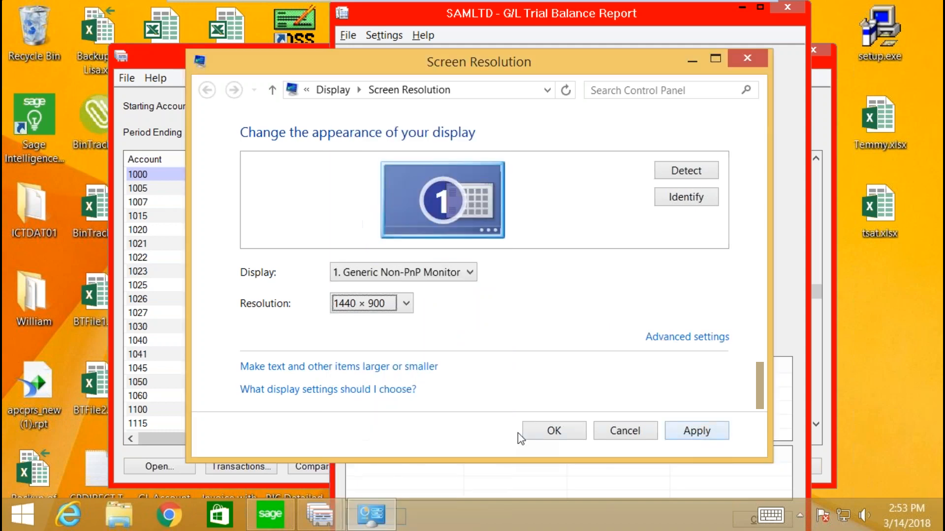
click(532, 435)
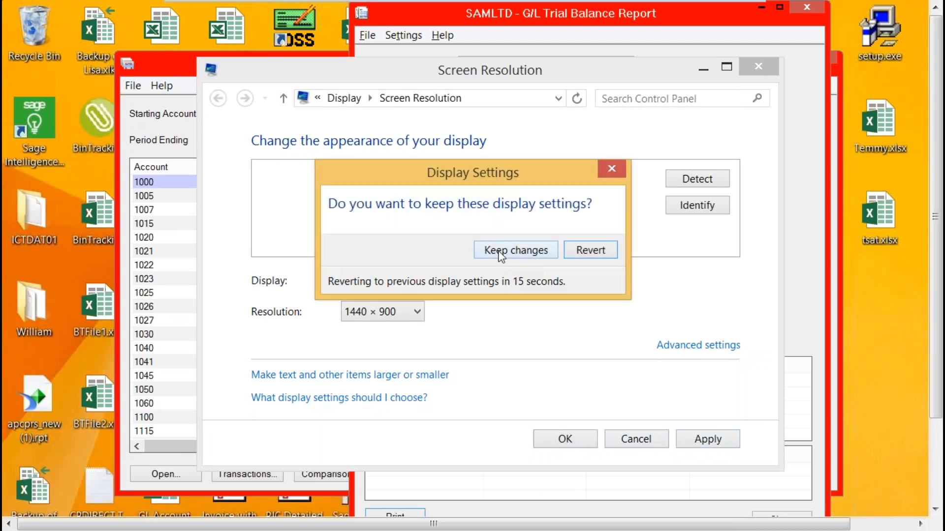
click(498, 252)
- Close the Trial Balance Report and Chart of Accounts windows and bring the main accounting window back
click(807, 7)
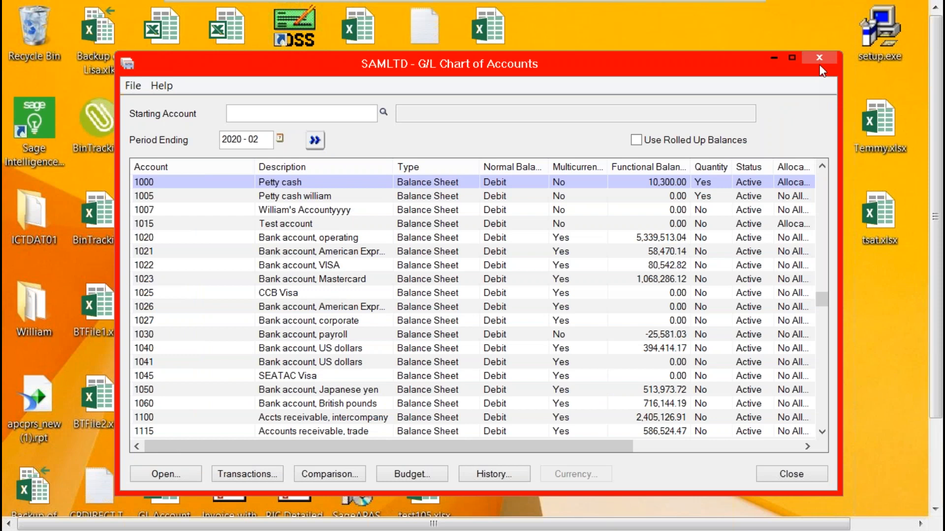
click(815, 60)
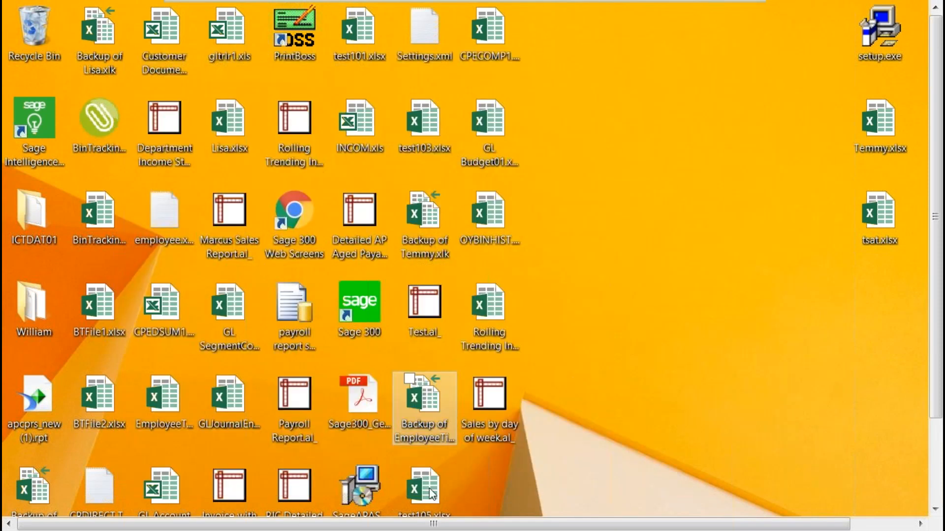
drag(935, 390, 935, 475)
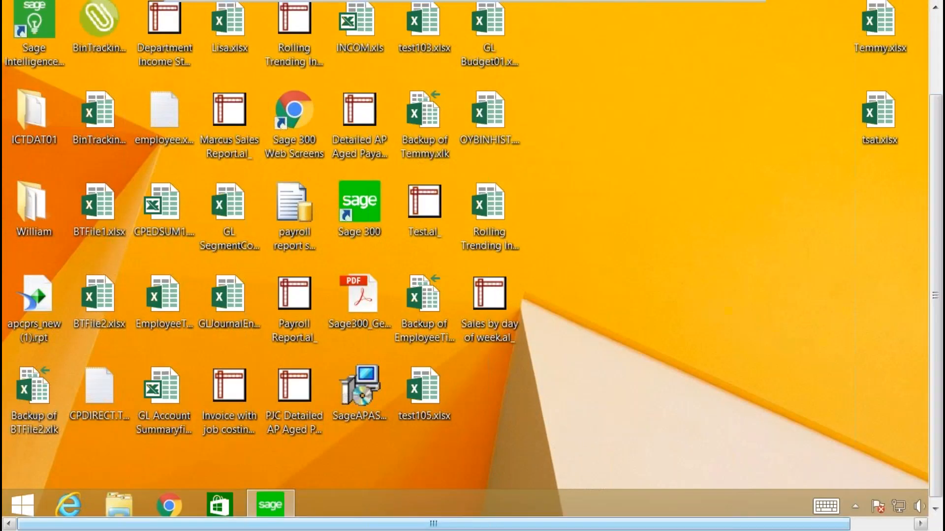
click(271, 507)
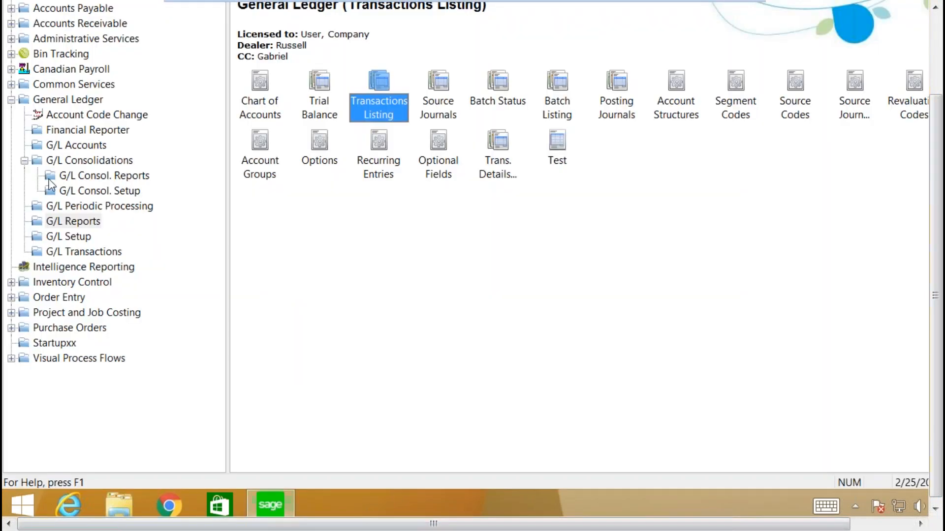
- Open the Transactions Listing from G/L Reports and preview it with the account range ending at 1026
click(72, 223)
double_click(384, 95)
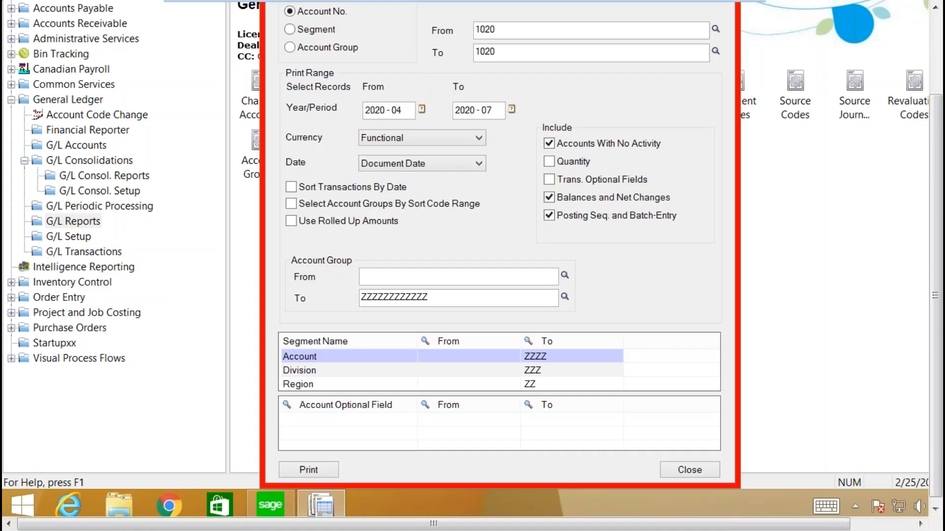
click(715, 51)
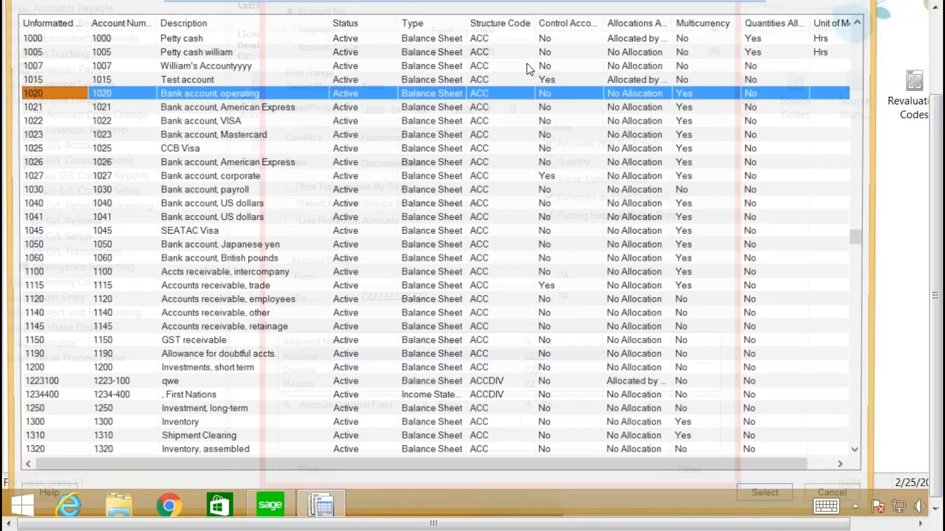
click(100, 165)
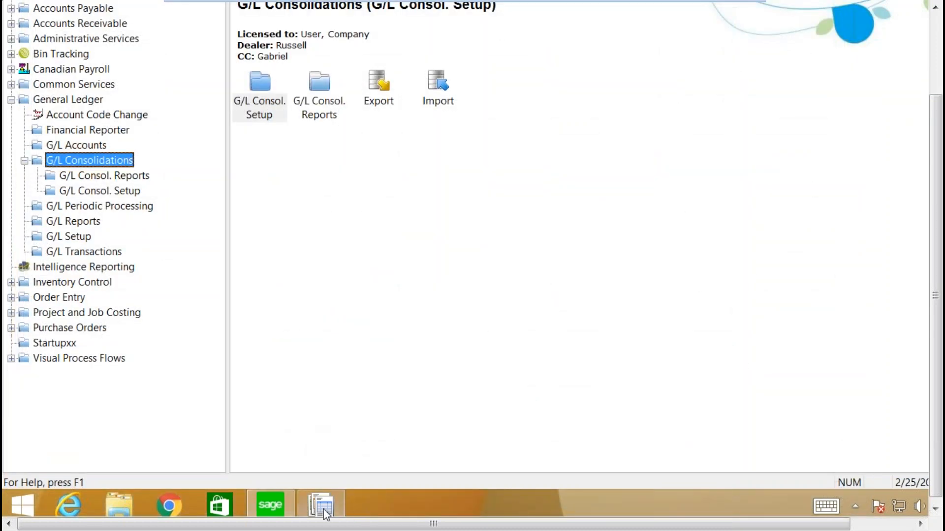
click(325, 514)
click(305, 470)
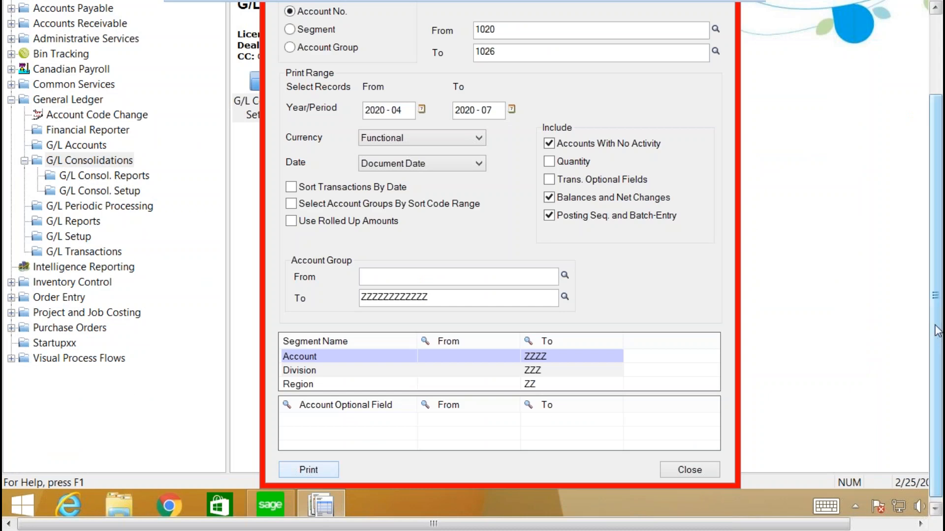
- Look through the Transactions Listing preview for account 1020, and close the preview and the report window
scroll(937, 332, up, 3)
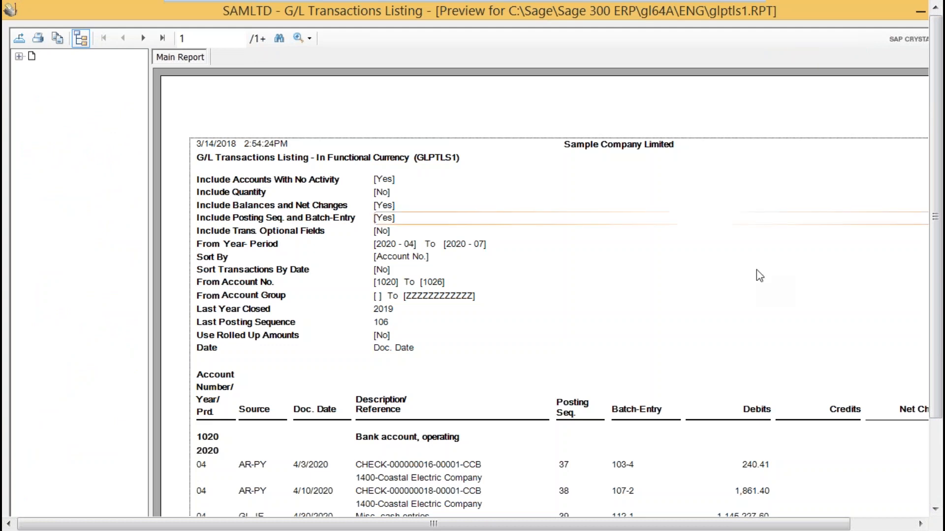
scroll(708, 284, down, 5)
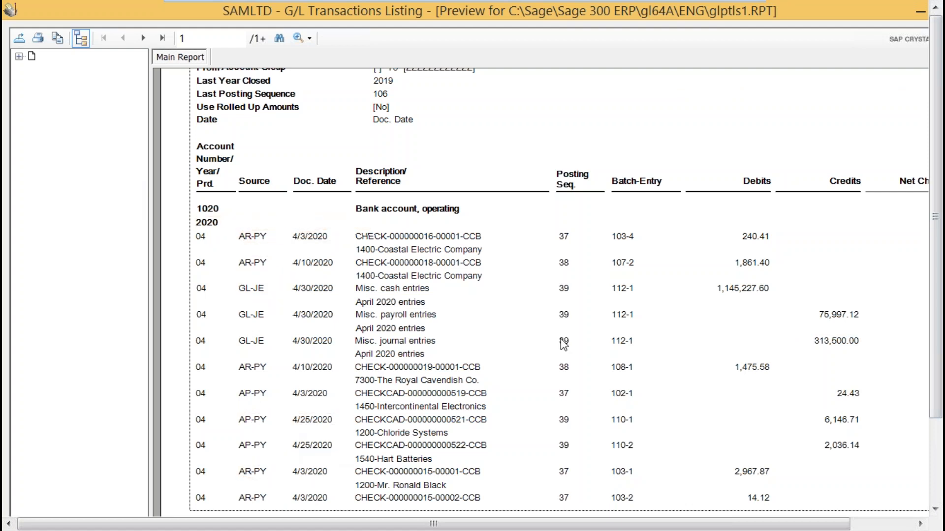
double_click(867, 10)
click(896, 11)
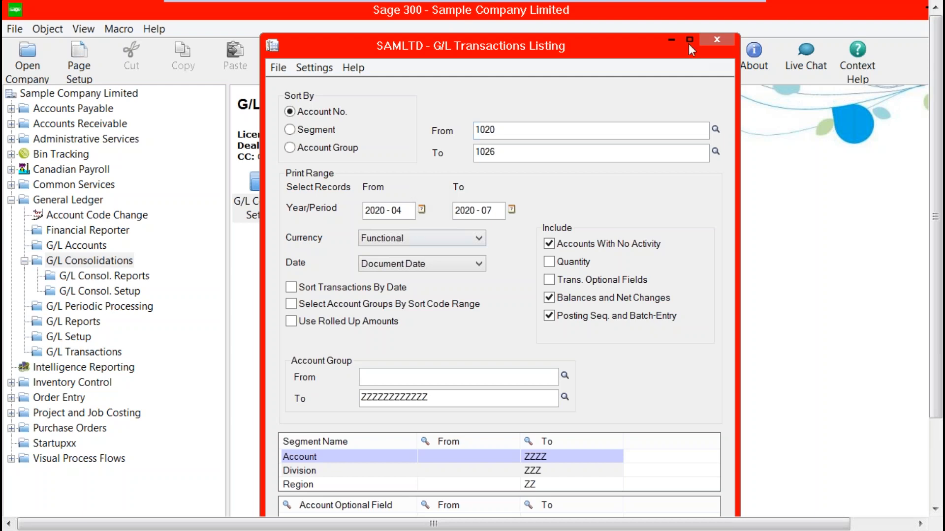
click(717, 40)
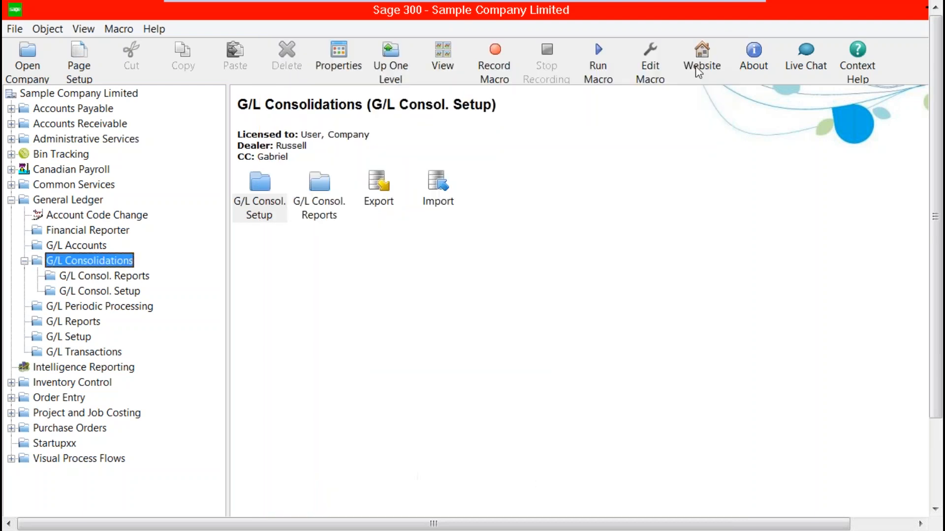
- Open the Chart of Accounts from G/L Accounts and move its window up so the whole form fits on screen
click(66, 250)
double_click(260, 195)
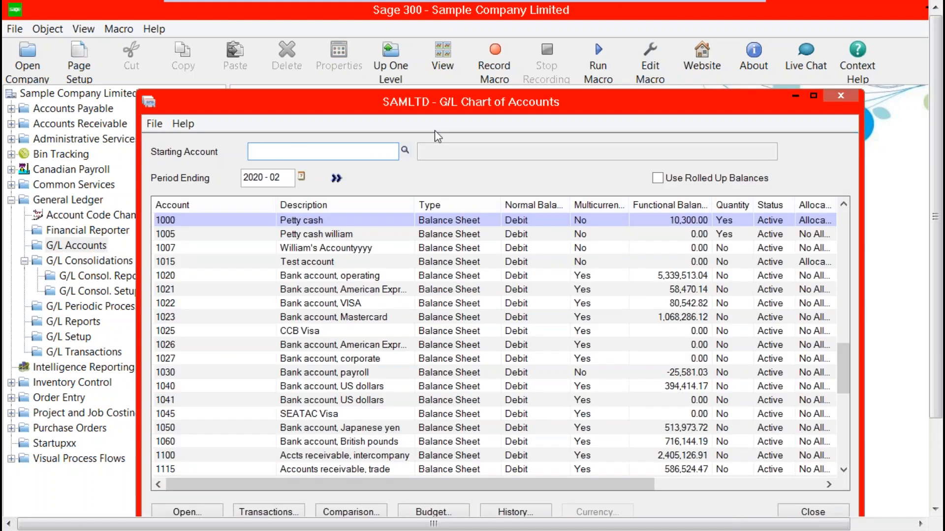
drag(277, 115, 291, 58)
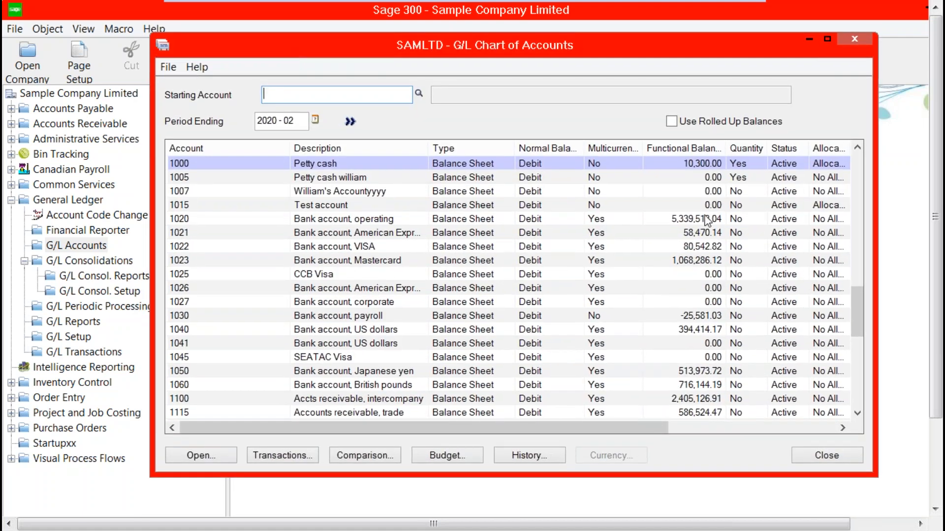
- Open the transaction history of account 1020 and move its window up to show the full list
click(692, 221)
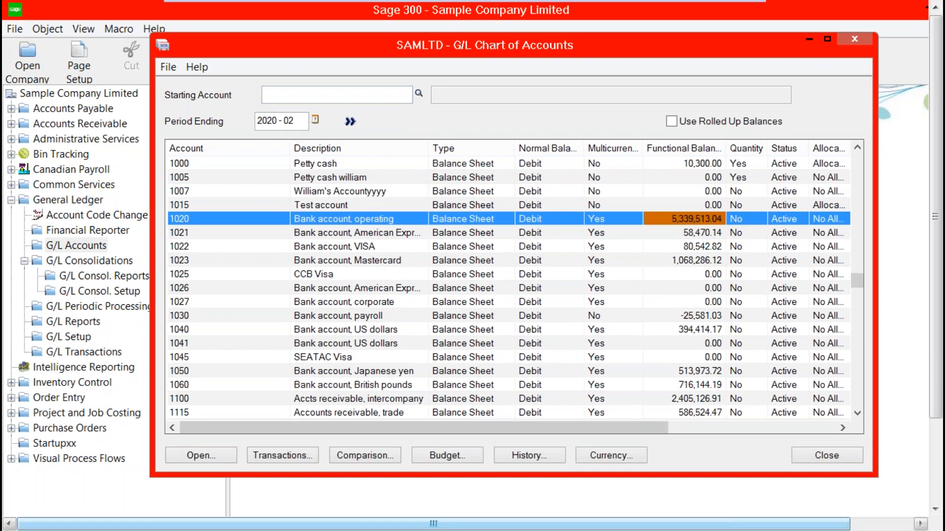
click(282, 461)
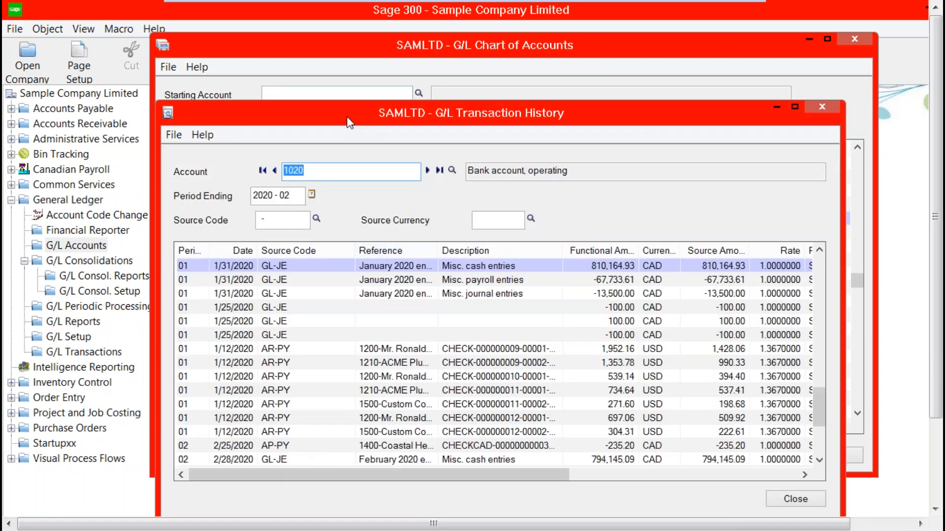
drag(341, 111, 308, 49)
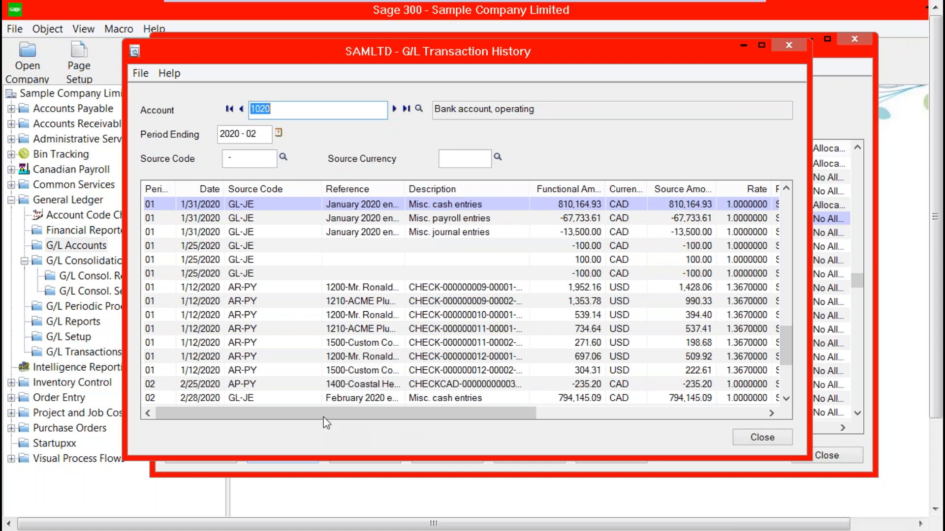
- Drill down from the first ACME Plumbing AR-PY transaction to its journal entry and originating A/R receipt, and close the receipt
click(239, 306)
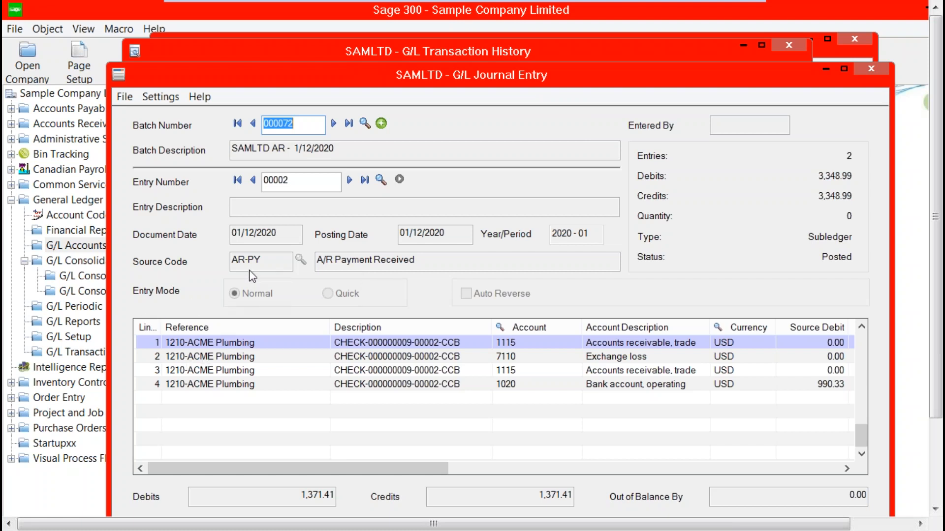
click(400, 180)
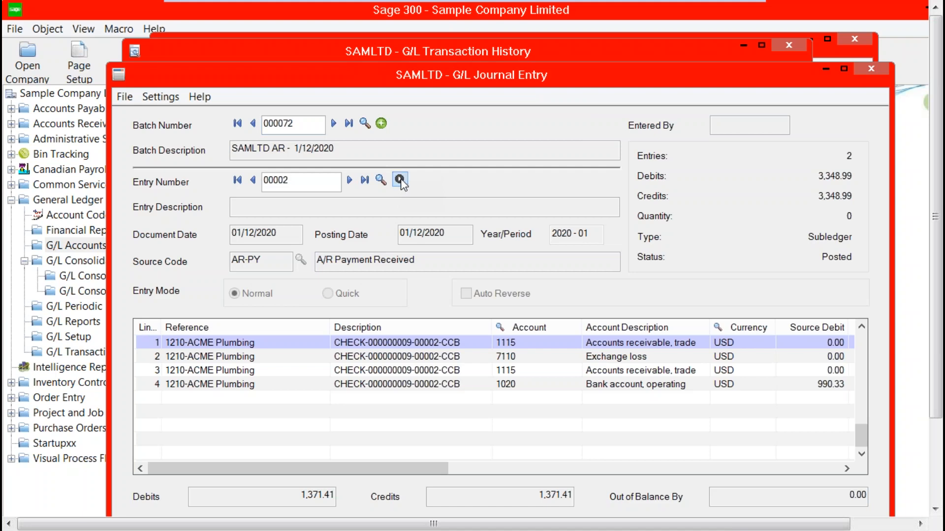
click(399, 180)
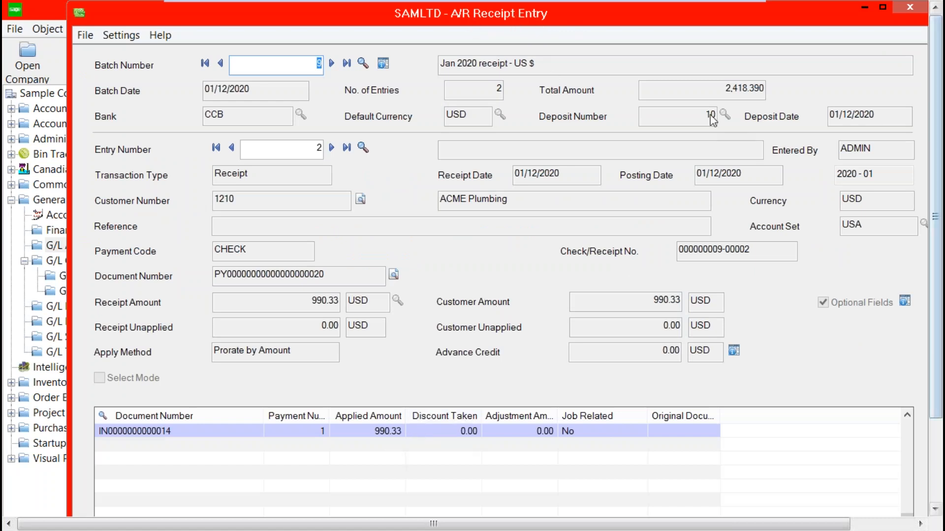
click(902, 10)
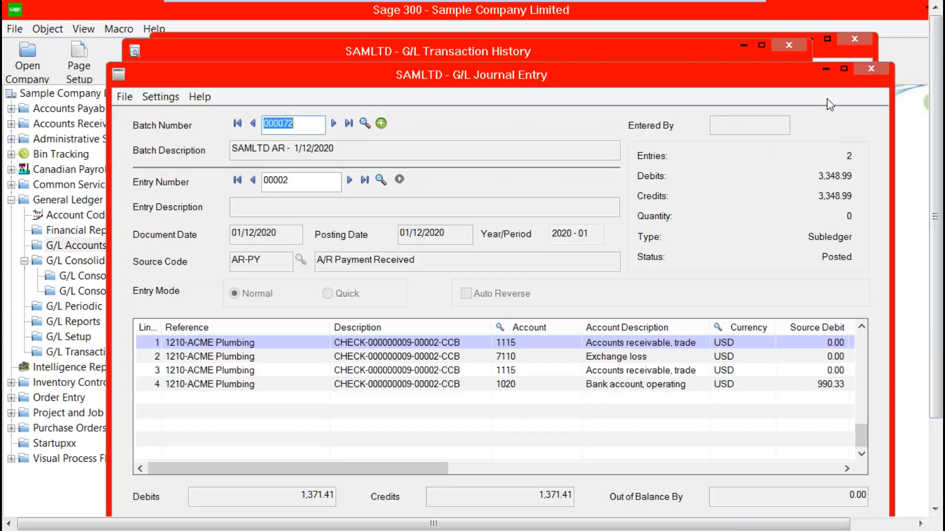
- Close the journal entry and transaction history, and compare account 1020's Actuals for 2020 with its Actuals for 2019
click(871, 69)
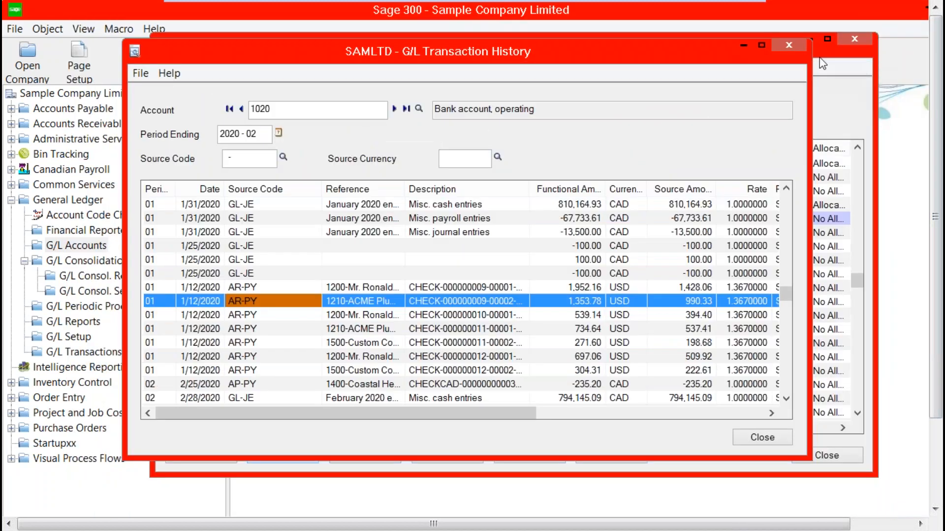
click(789, 46)
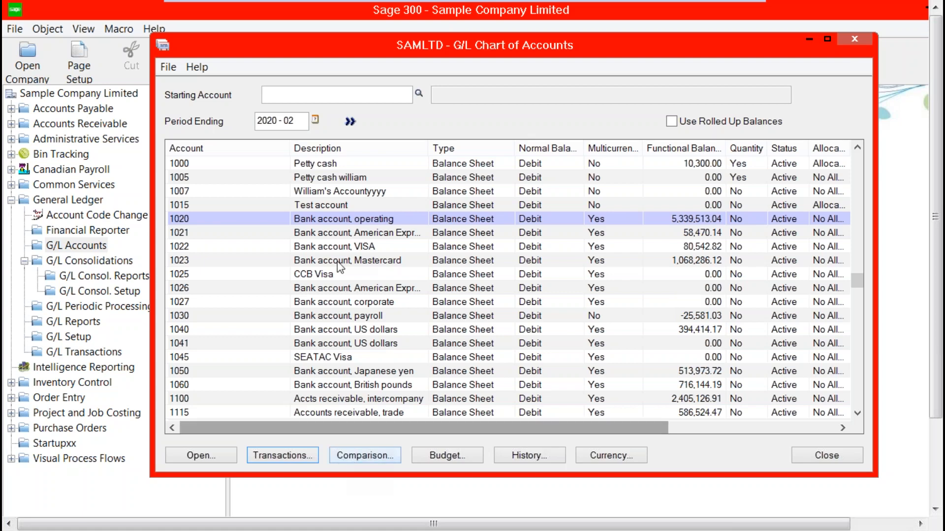
click(353, 456)
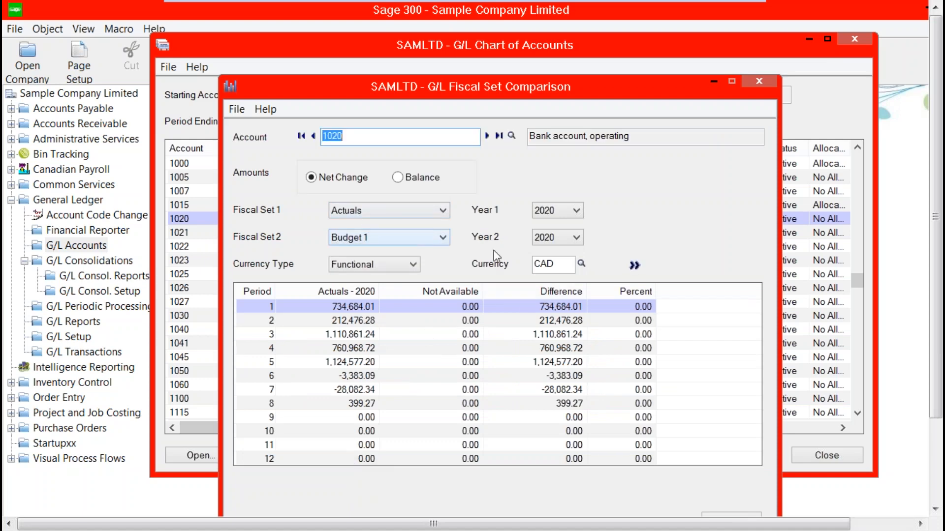
click(634, 266)
click(443, 237)
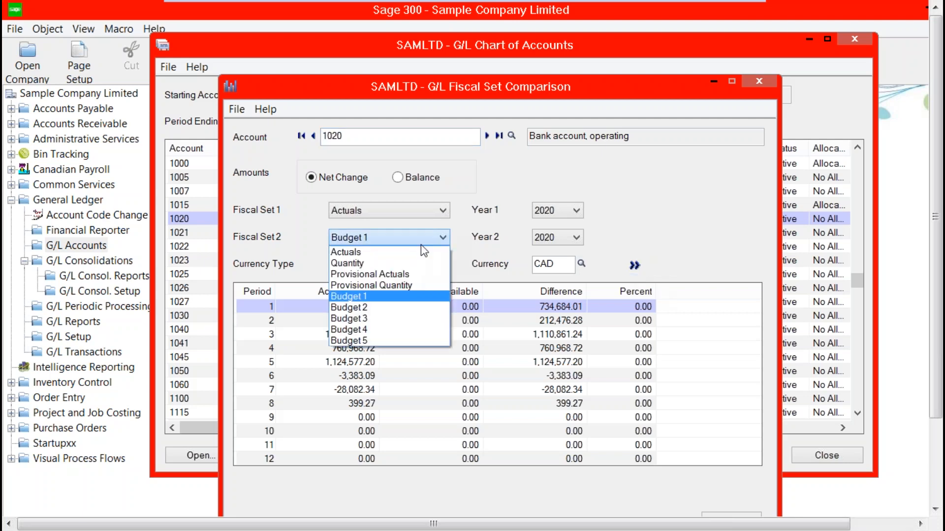
click(358, 255)
click(547, 240)
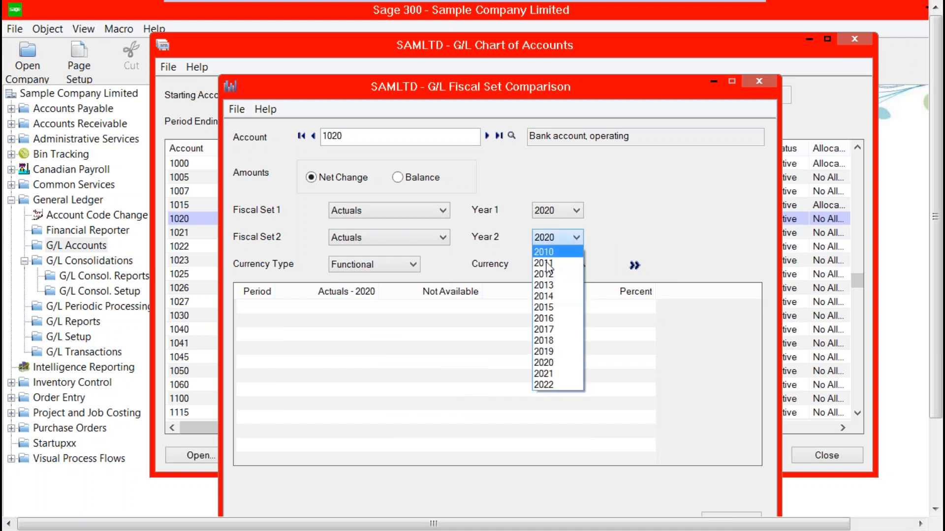
click(544, 352)
click(634, 265)
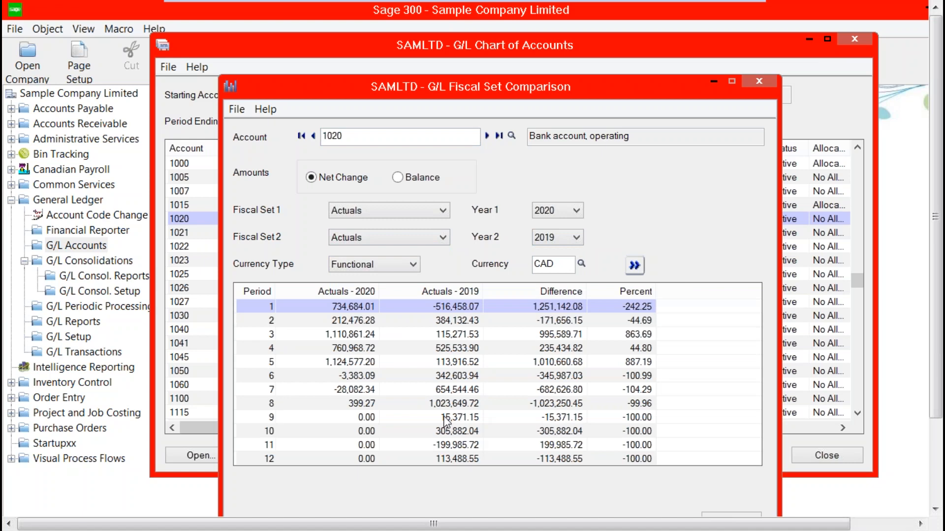
- Recalculate the fiscal set comparison by Balance instead of Net Change, and close the comparison
click(401, 181)
click(635, 266)
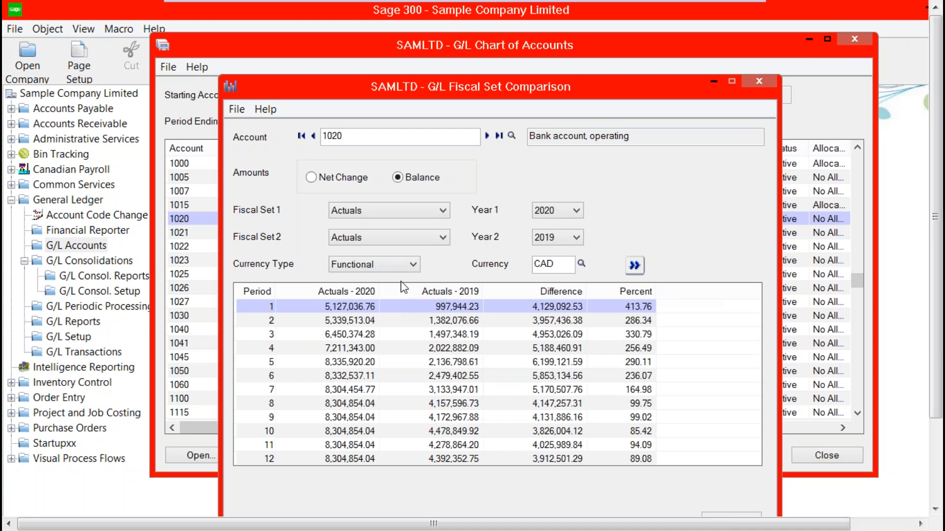
click(756, 82)
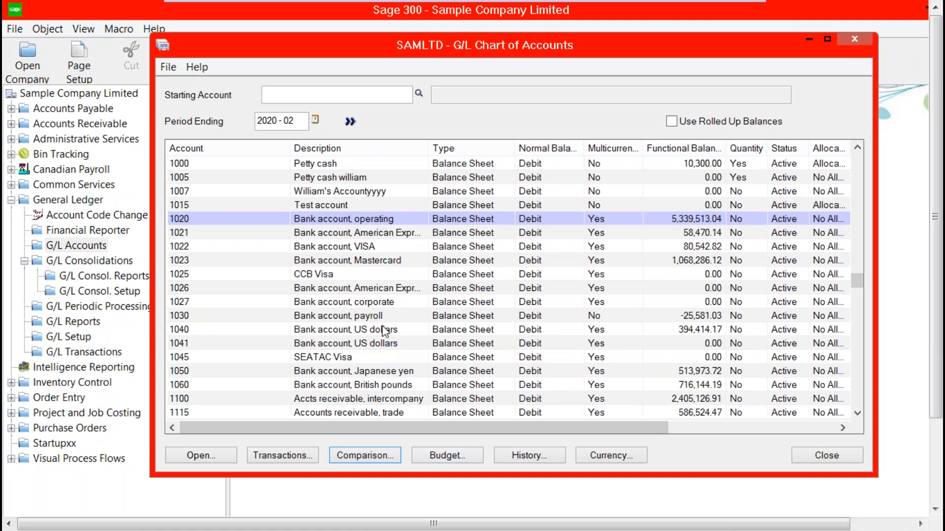
- Review account 1020's budget maintenance details and its account history for 2019, closing each window
click(441, 458)
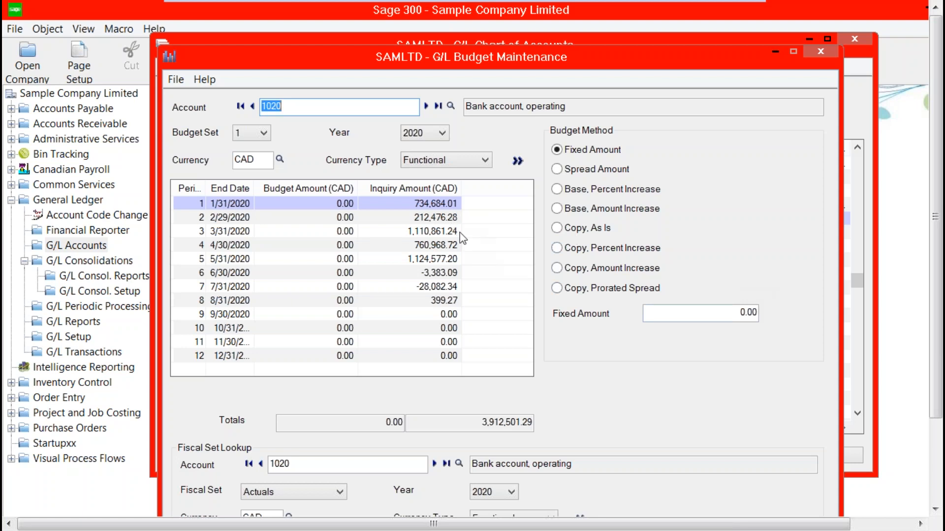
click(821, 50)
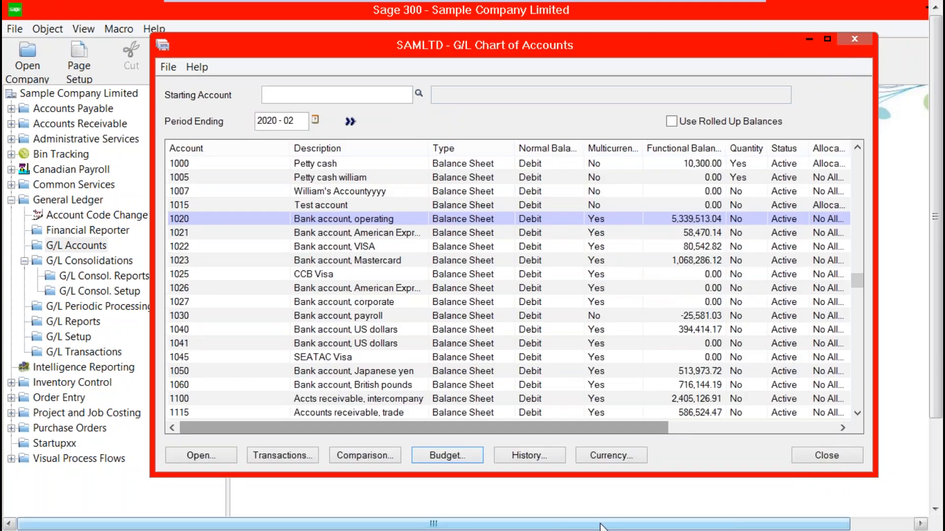
click(521, 455)
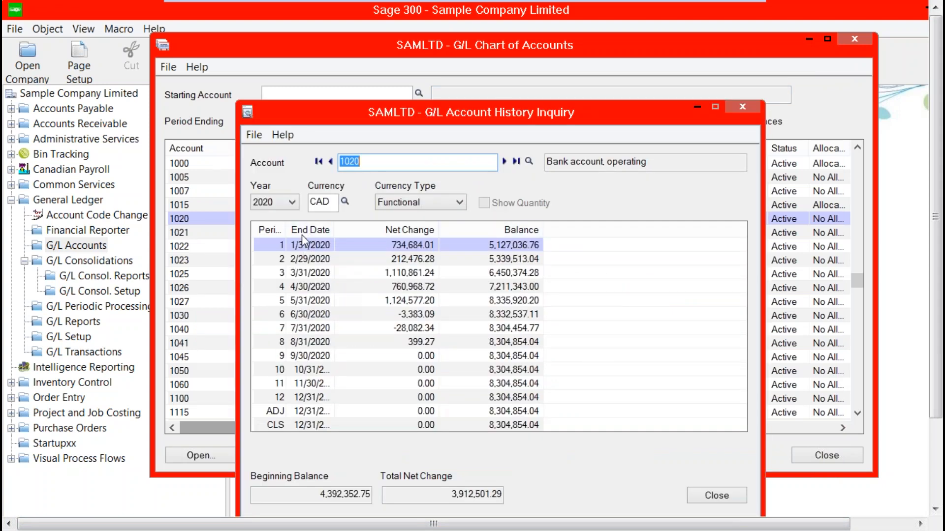
click(292, 203)
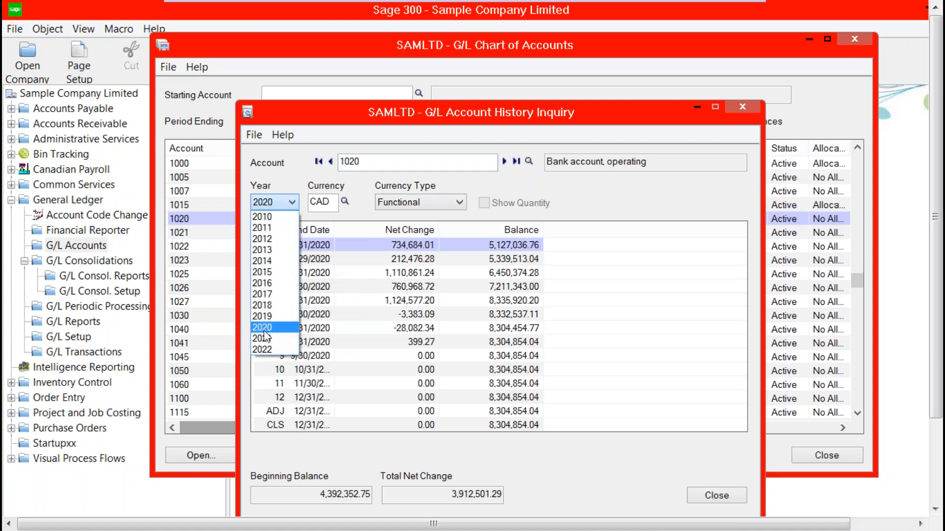
click(268, 317)
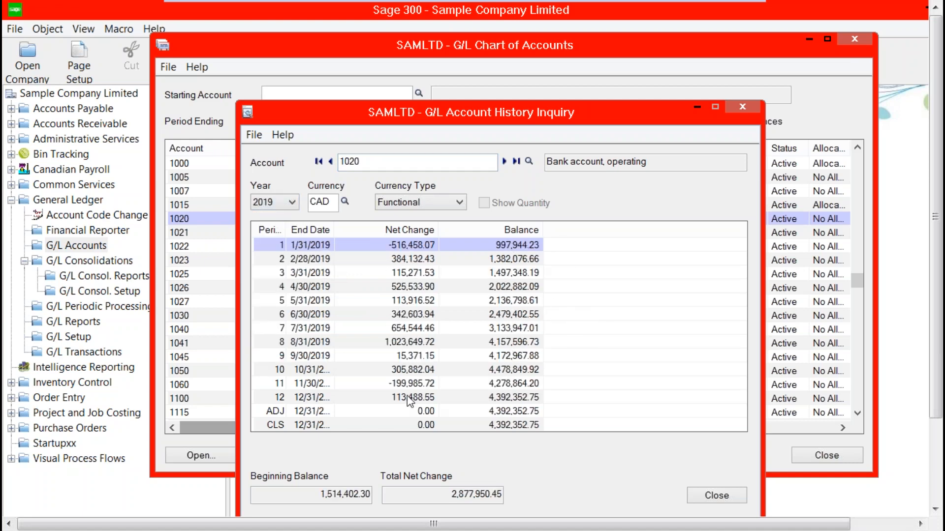
click(743, 108)
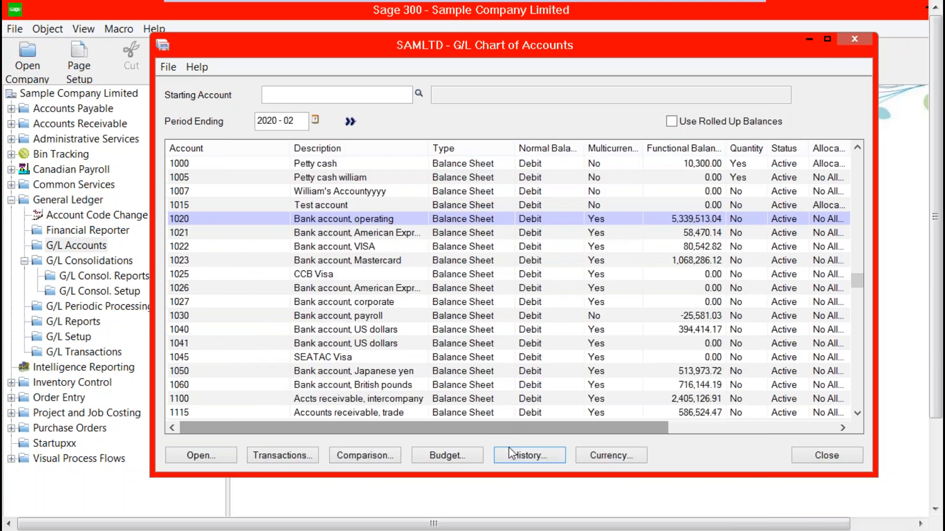
- Review the source currency balances of account 1020, close the inquiry and minimize the Chart of Accounts
click(597, 458)
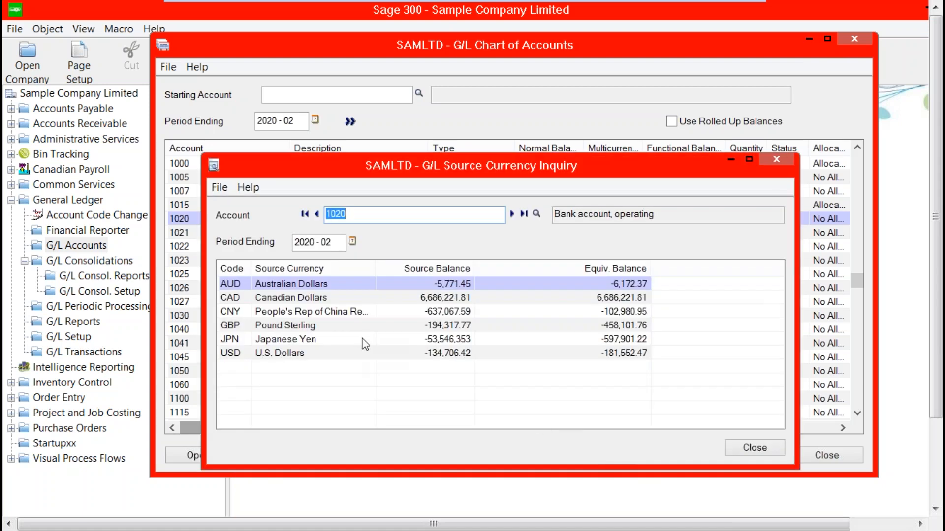
click(777, 160)
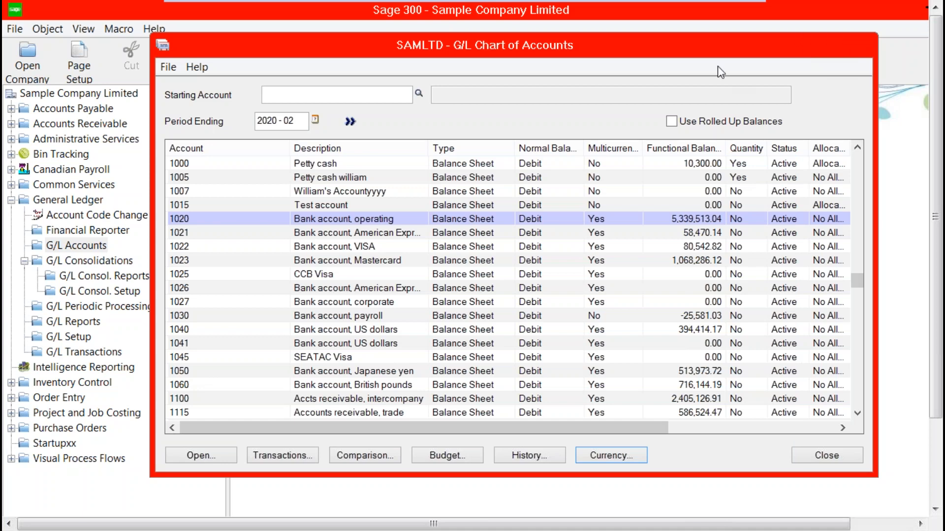
click(809, 40)
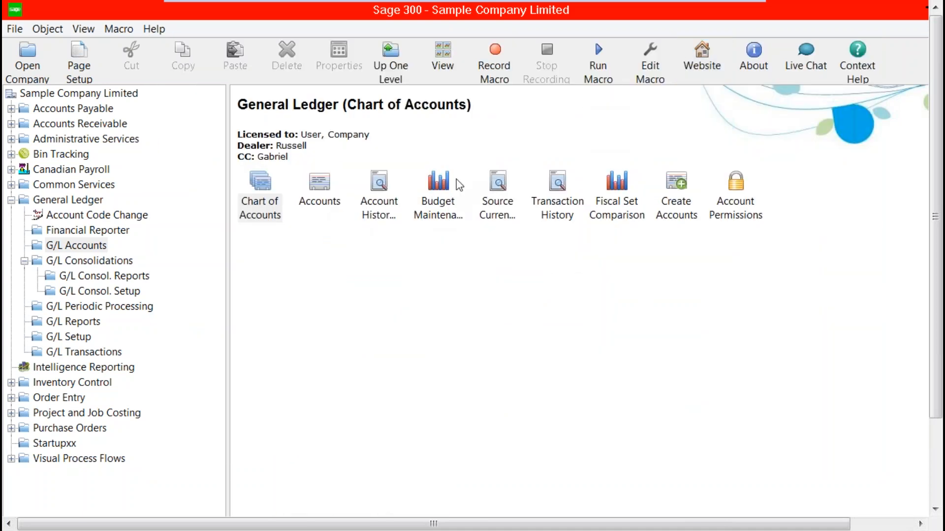
- Open Budget Maintenance on its own, load the 2020 budget of account 1000 Petty cash, and close it
click(439, 184)
double_click(441, 189)
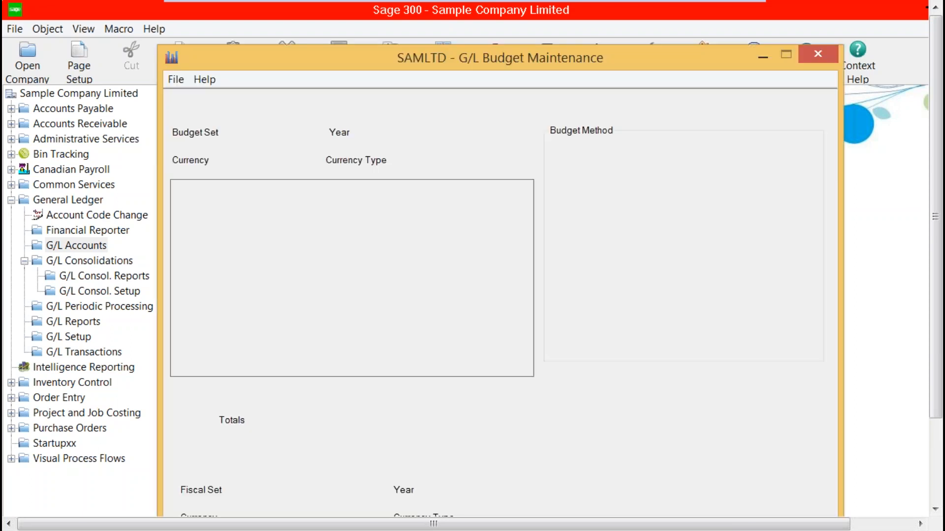
click(426, 106)
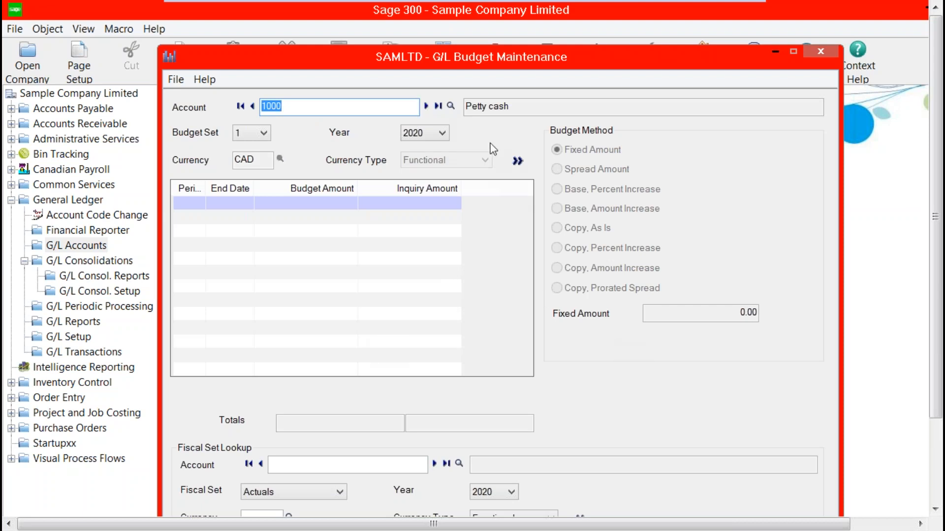
click(517, 161)
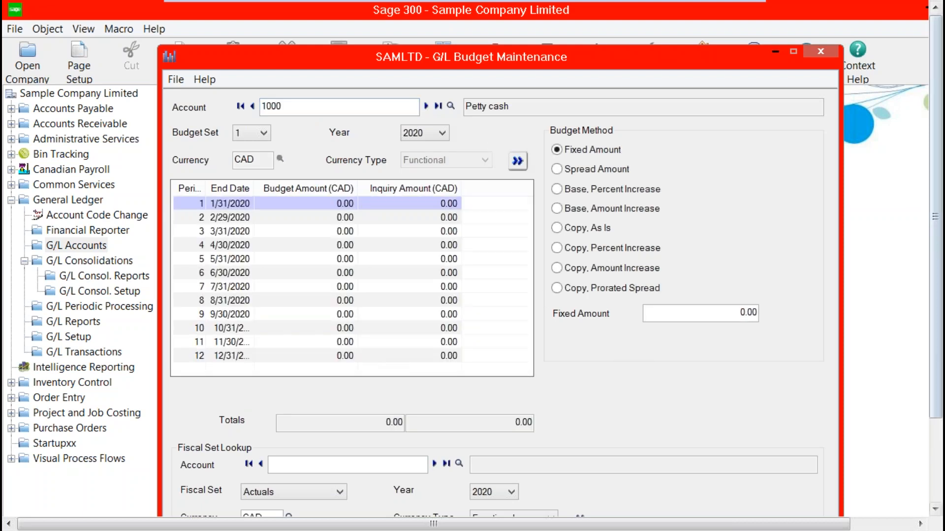
click(820, 52)
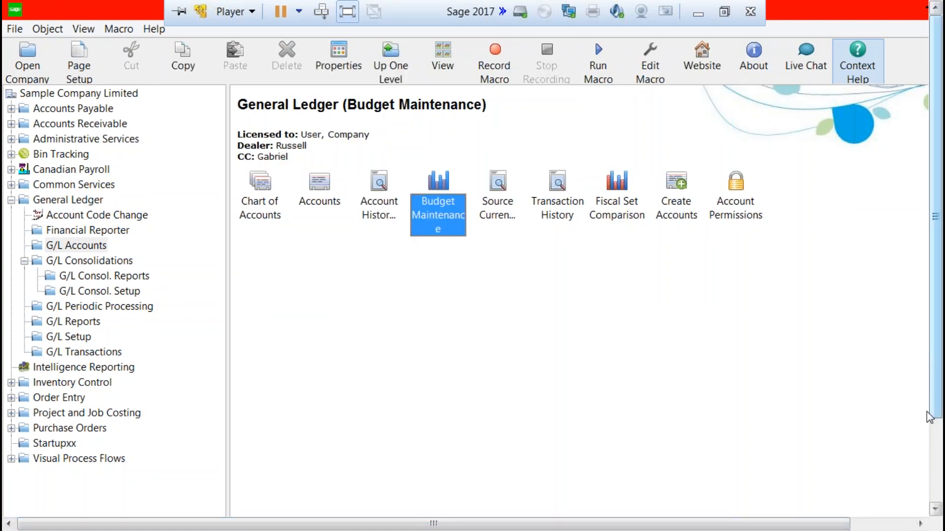
- Restore the Chart of Accounts, view account 1020's budget from there, and close both windows
click(933, 442)
click(336, 506)
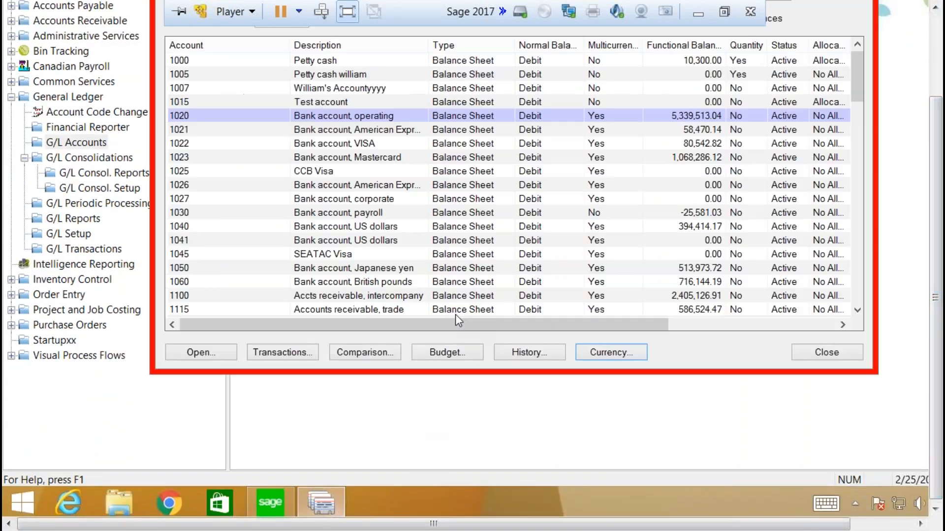
drag(937, 191, 937, 104)
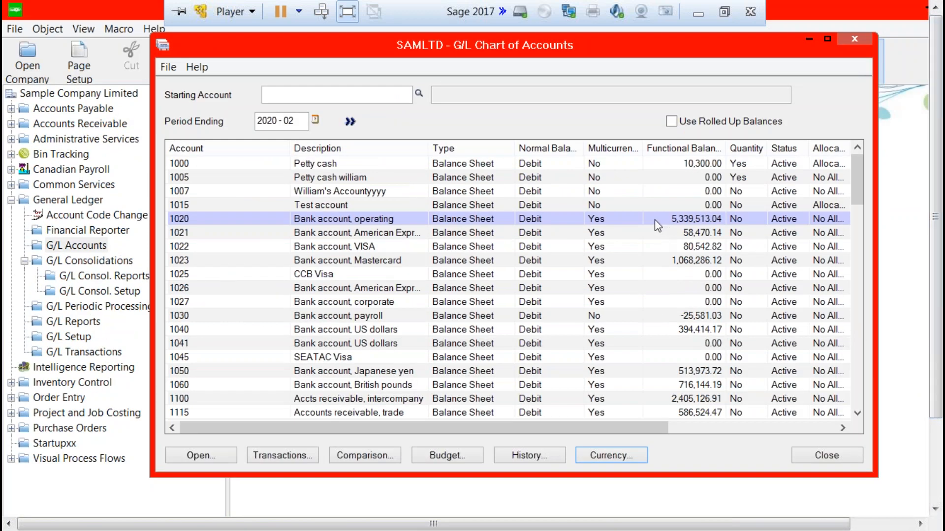
click(446, 453)
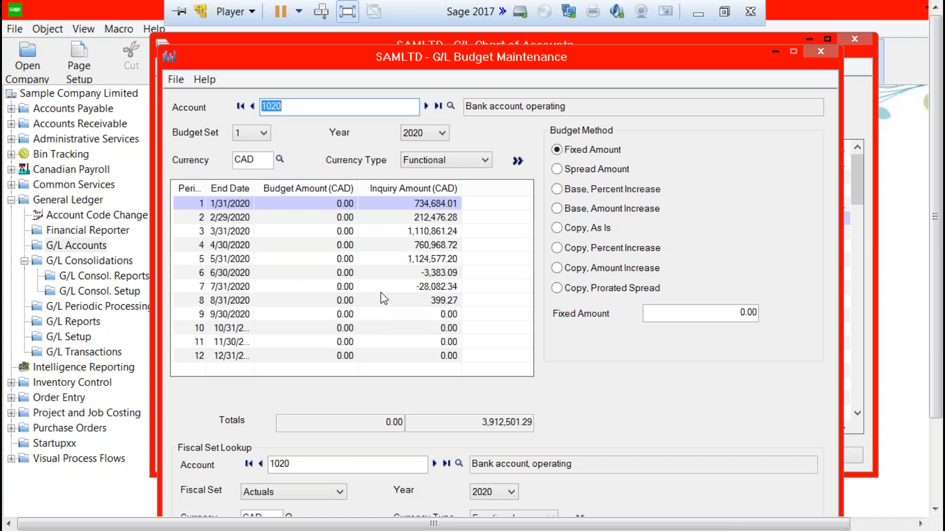
click(817, 50)
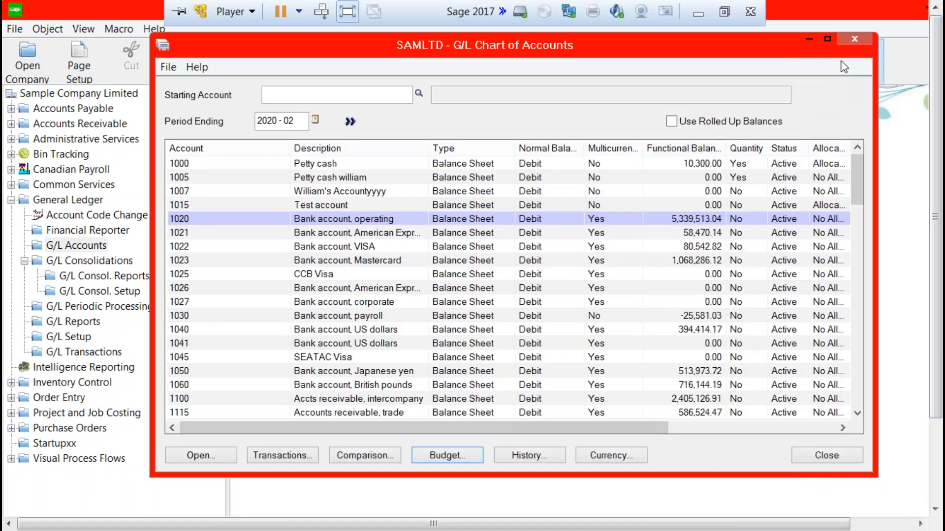
click(859, 41)
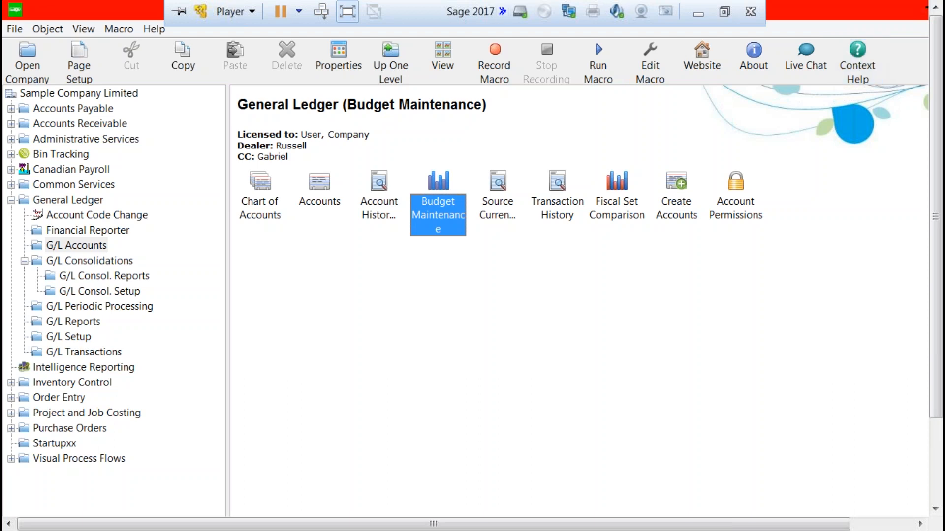
- Start the Statement Designer from the General Ledger's Financial Reporter to switch to Excel
click(79, 234)
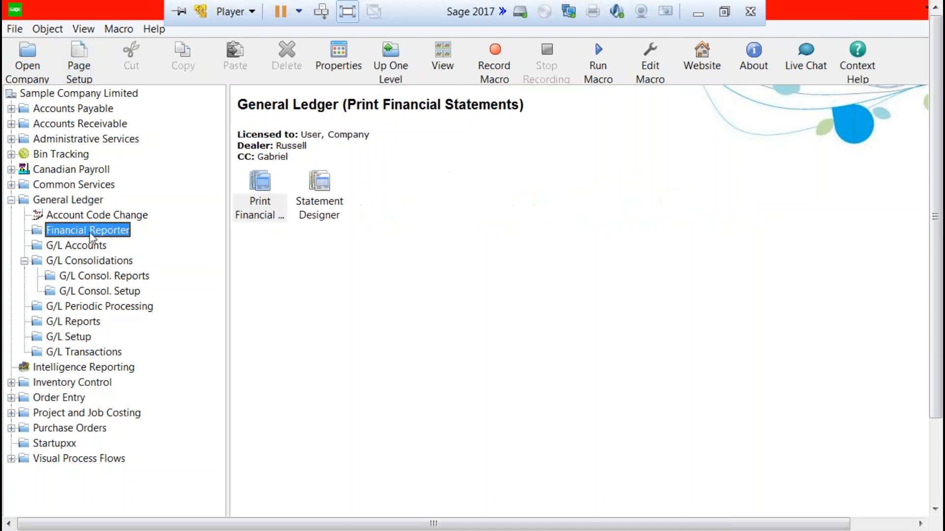
click(323, 201)
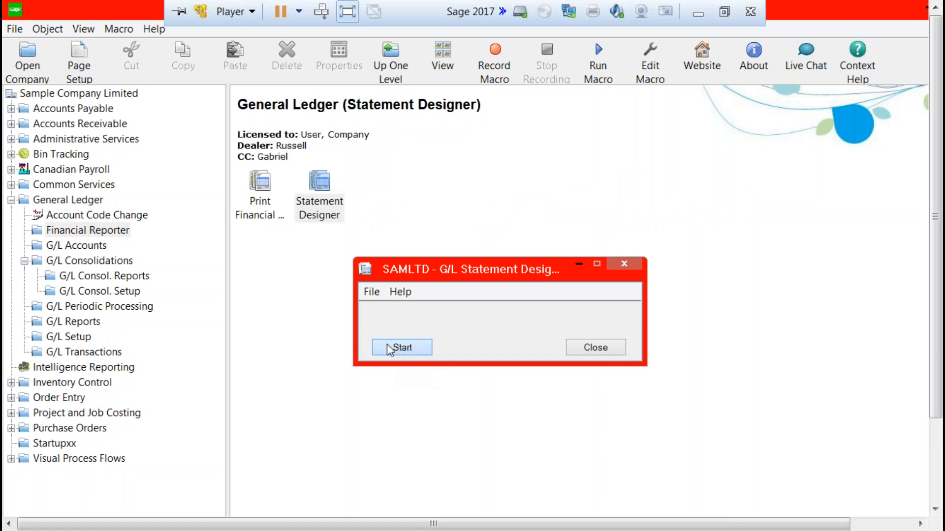
click(401, 348)
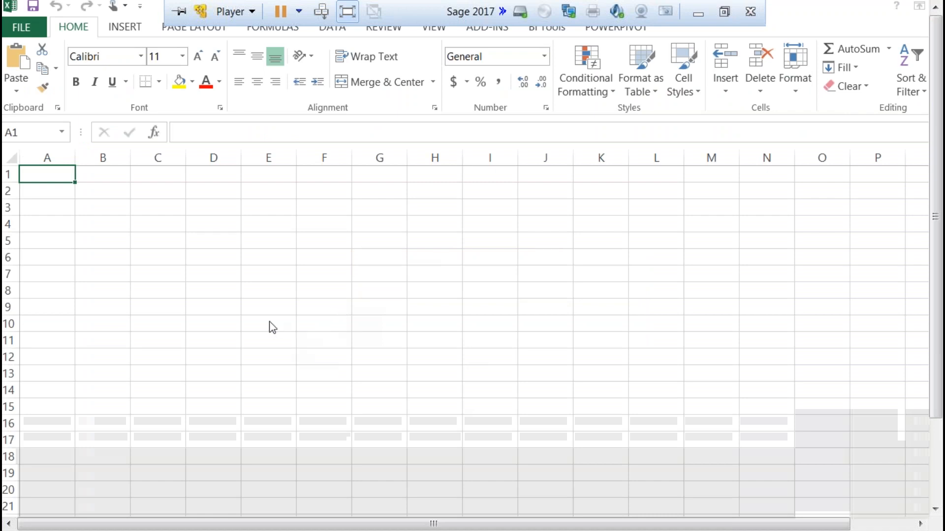
- Show the Financial Reporter (FR) add-in commands available in the blank workbook
click(260, 253)
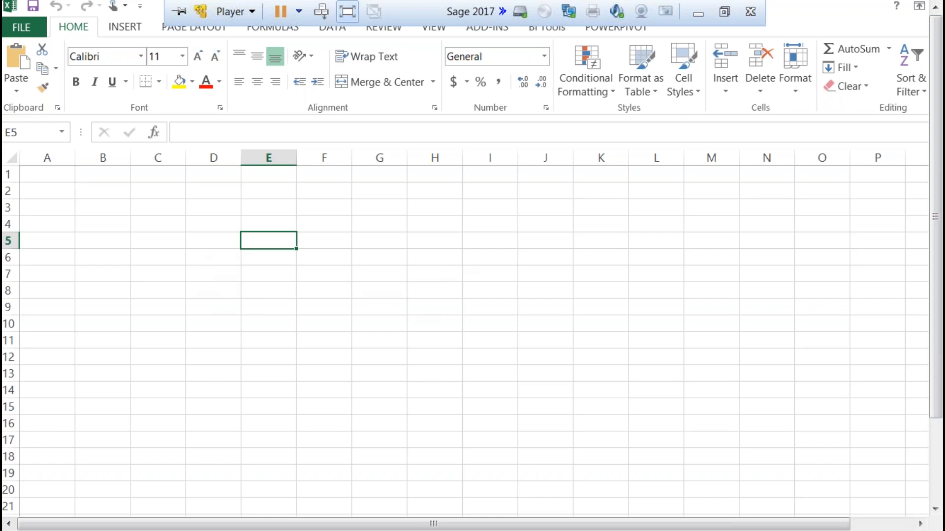
click(479, 35)
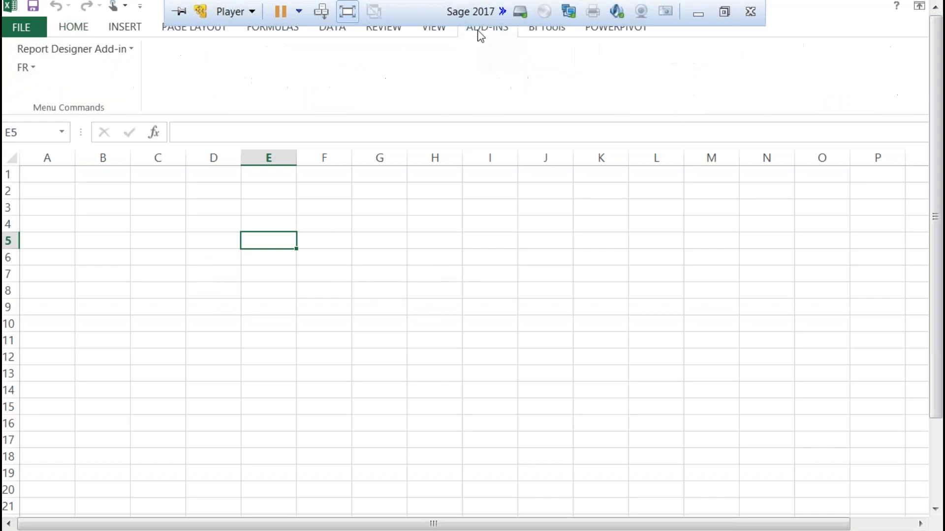
click(32, 74)
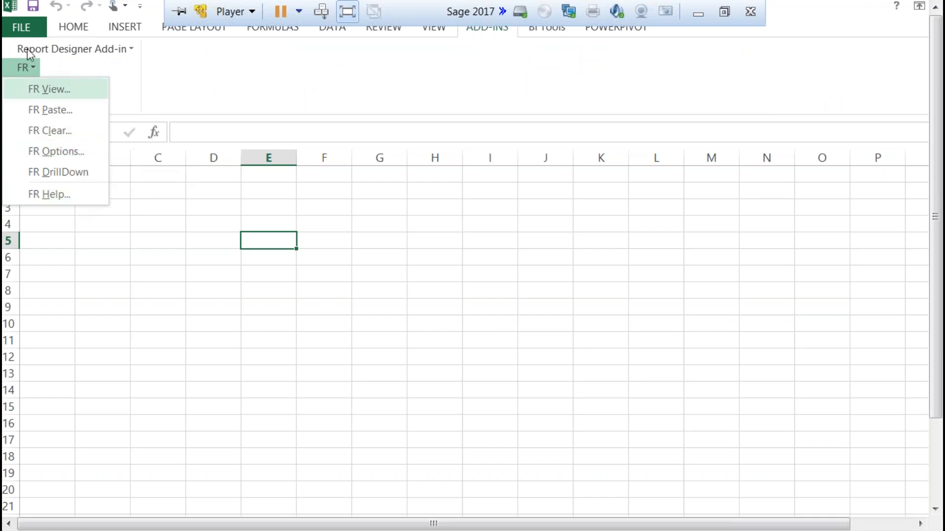
- Open the recent workbook quikinc4.xls and look through its statement of earnings specification
click(20, 28)
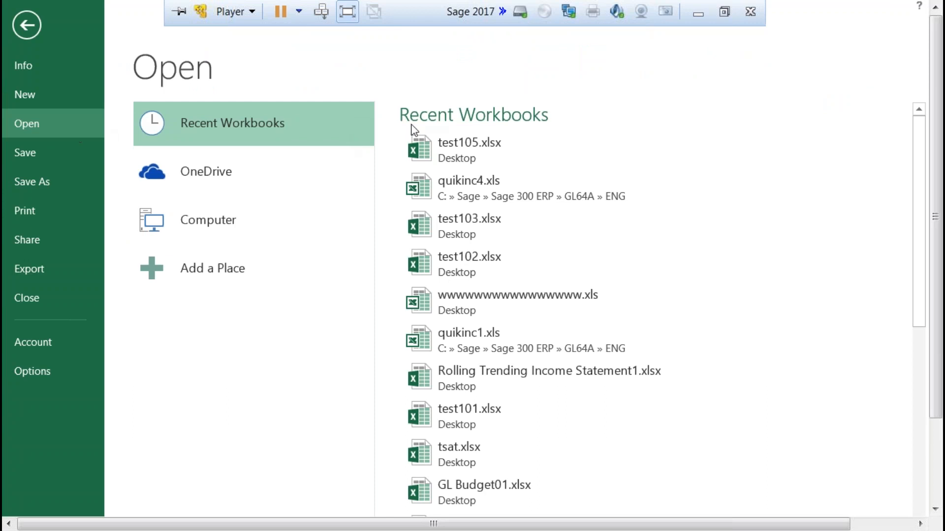
key(Escape)
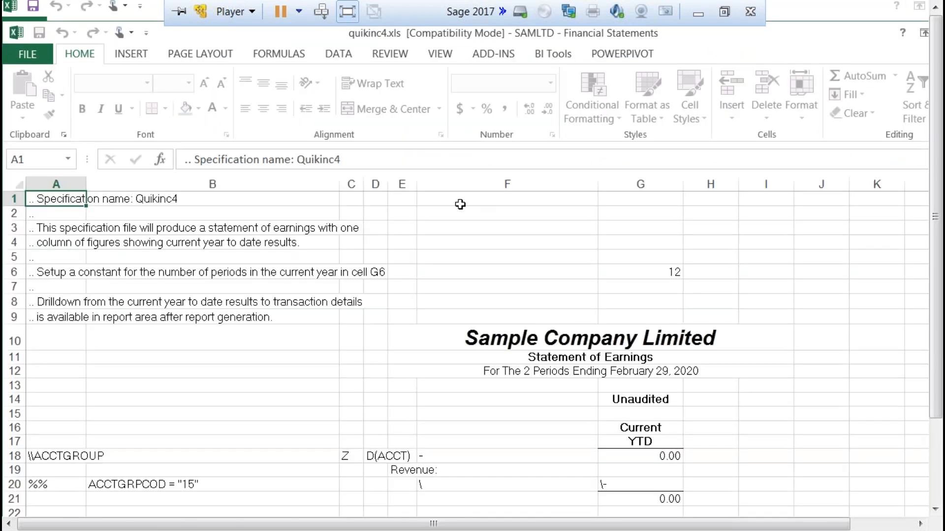
scroll(443, 243, down, 2)
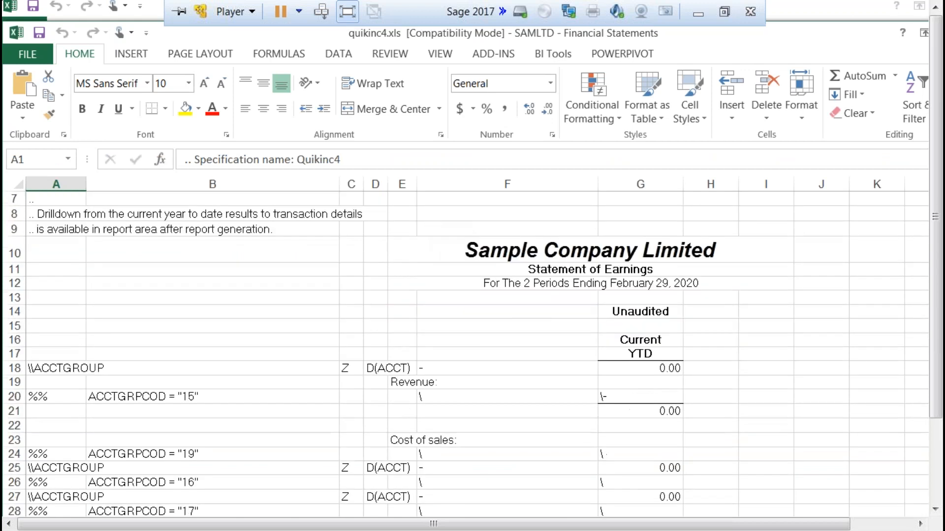
- Generate the statement of earnings with FR View for period 2020-02, keeping the Actual, Consolidated and DrillDown Information options
click(484, 55)
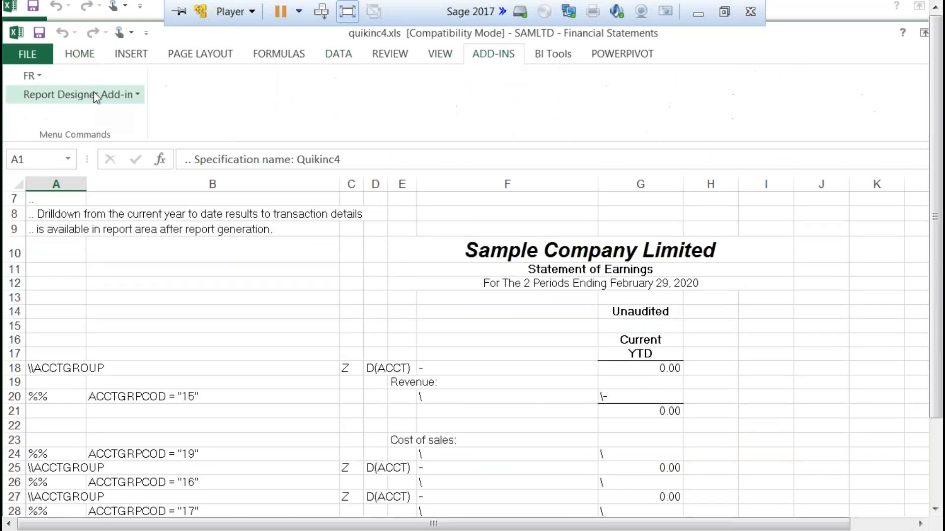
click(40, 82)
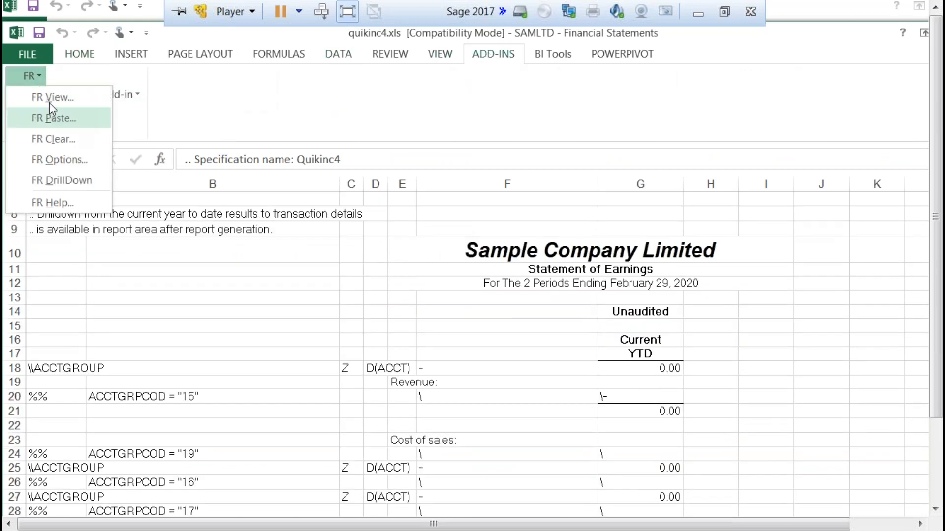
click(51, 99)
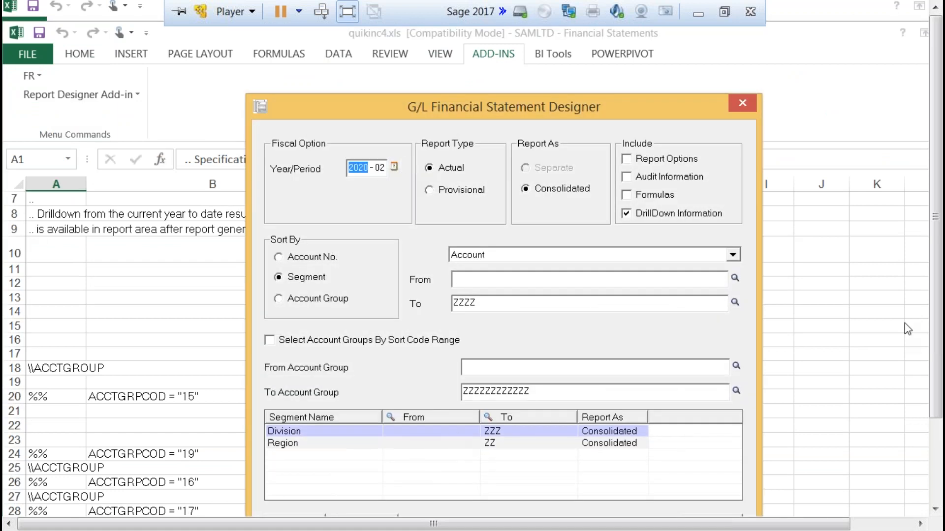
drag(935, 329, 936, 414)
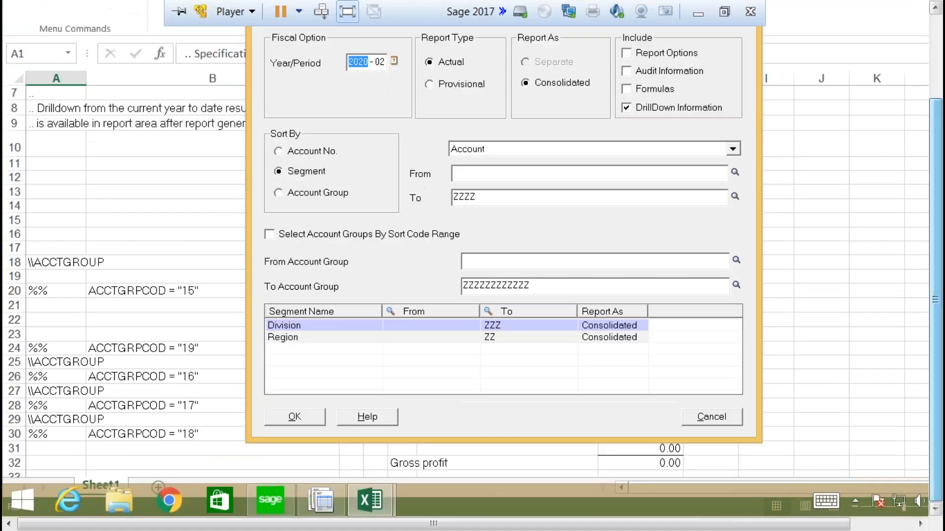
click(291, 418)
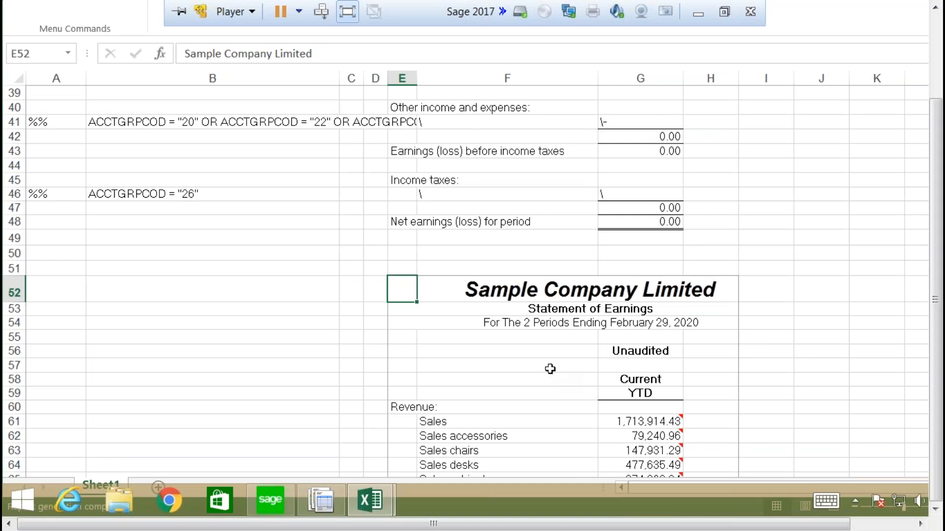
- Drill down with FR DrillDown from the Current YTD amount of the Sales revenue line and look through its transactions
scroll(573, 412, down, 2)
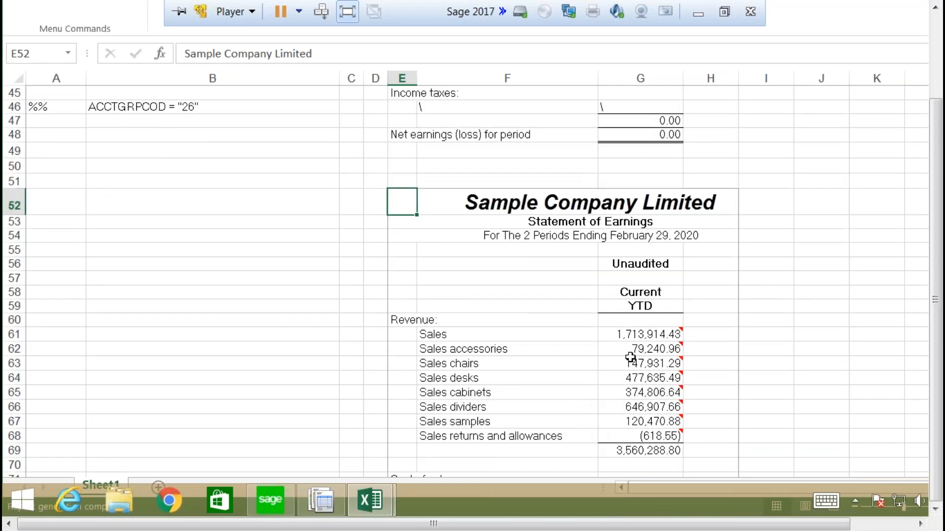
click(660, 334)
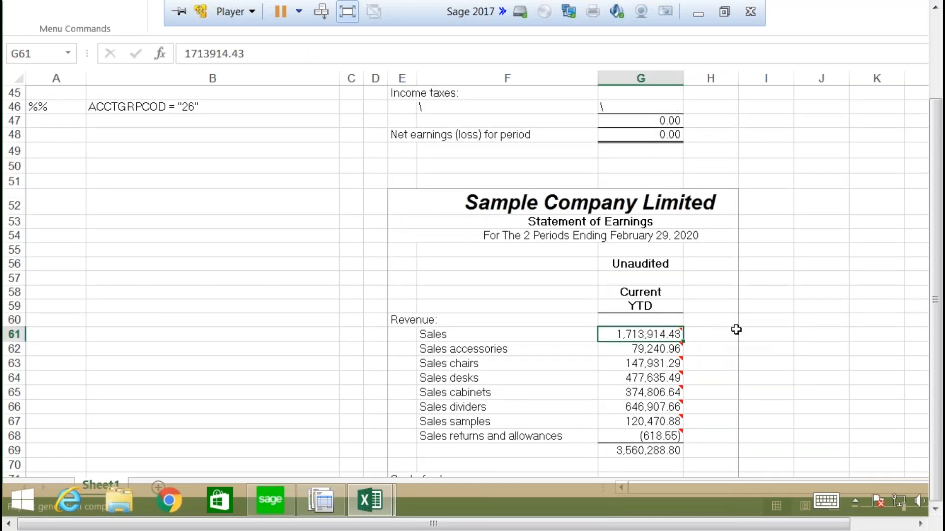
mouse_move(678, 335)
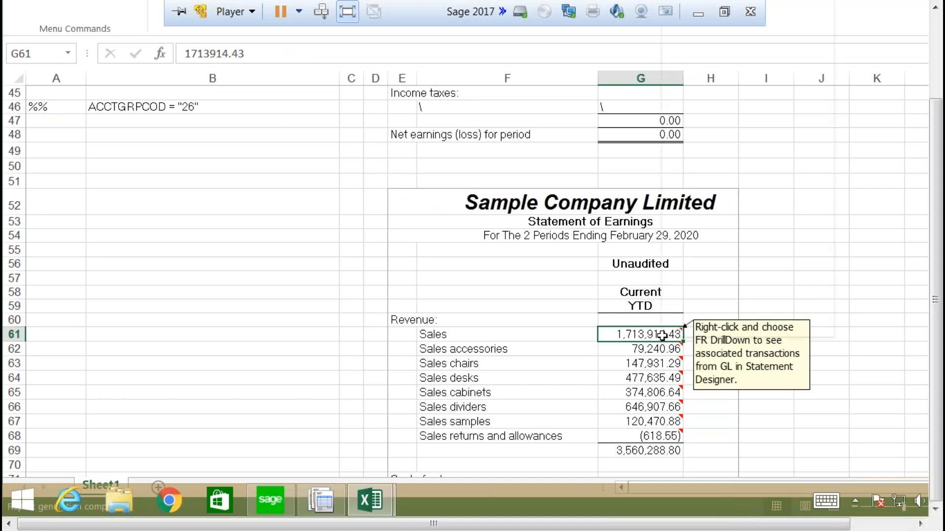
right_click(664, 337)
click(714, 326)
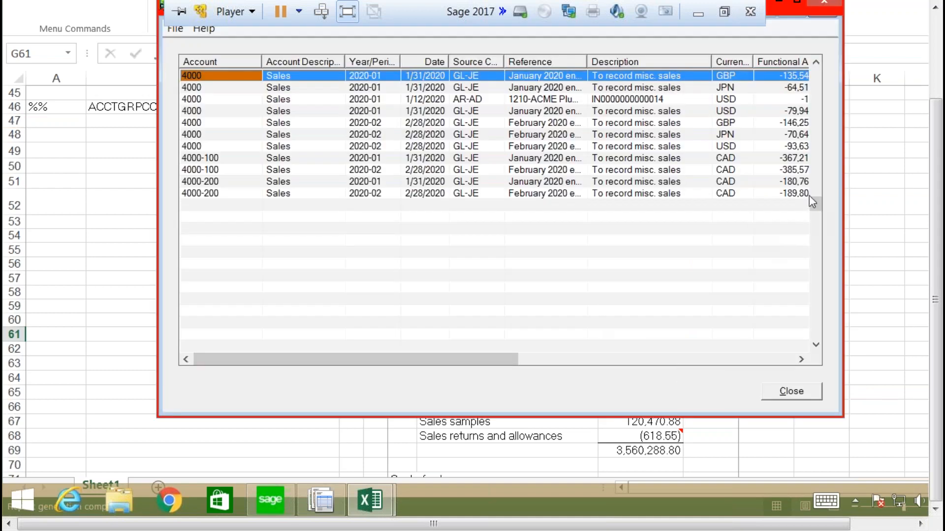
drag(815, 211, 811, 249)
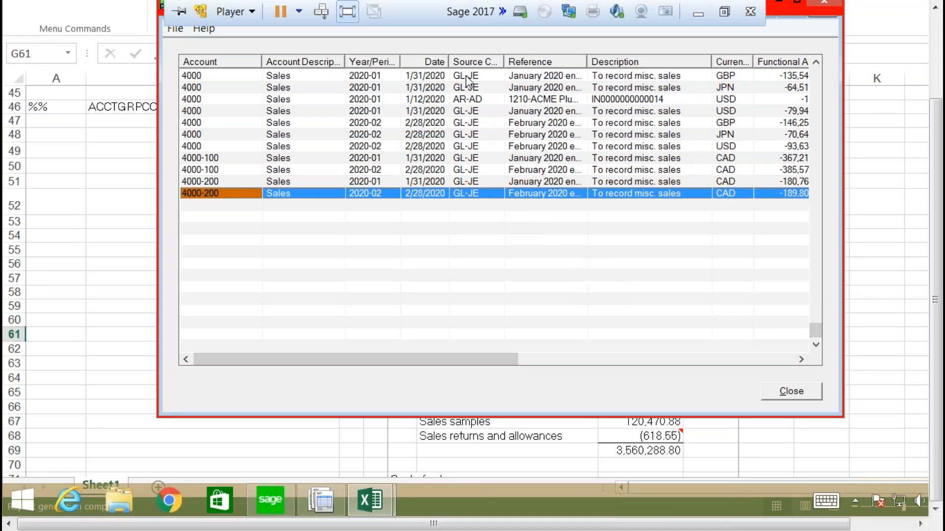
- View the AR-AD transaction's journal entry, drill down to its A/R adjustment entry, and close the inquiry windows
click(458, 101)
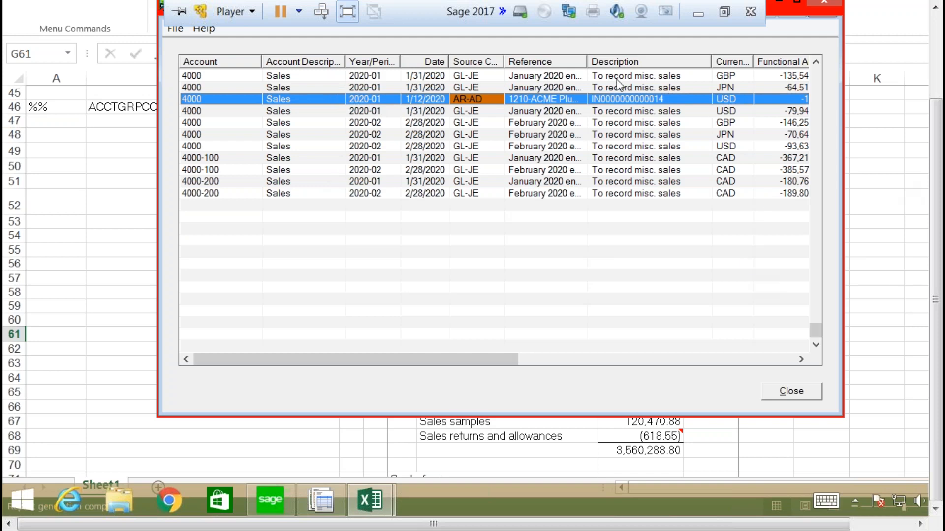
double_click(441, 104)
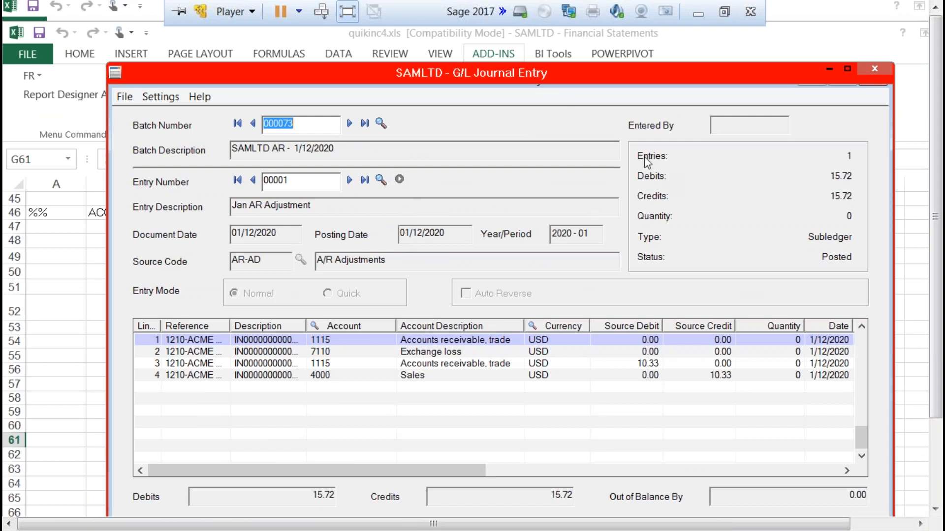
click(399, 180)
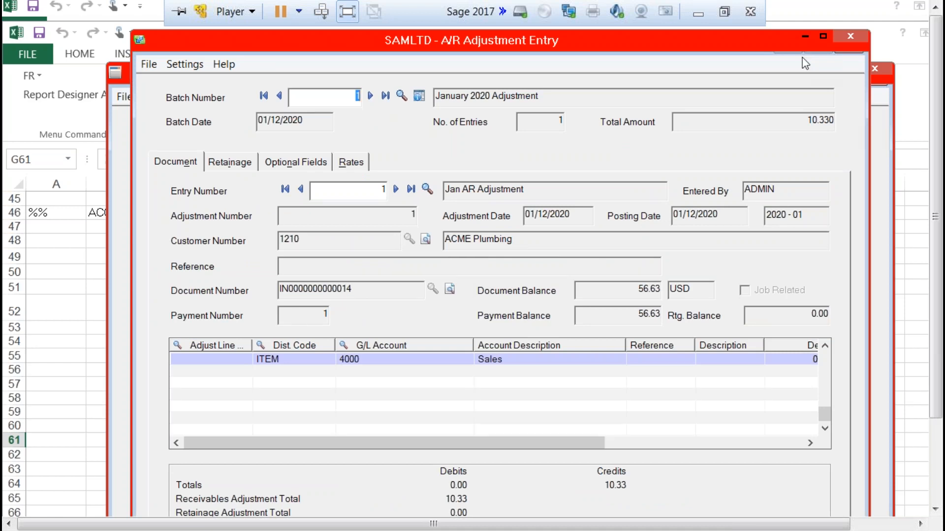
click(850, 37)
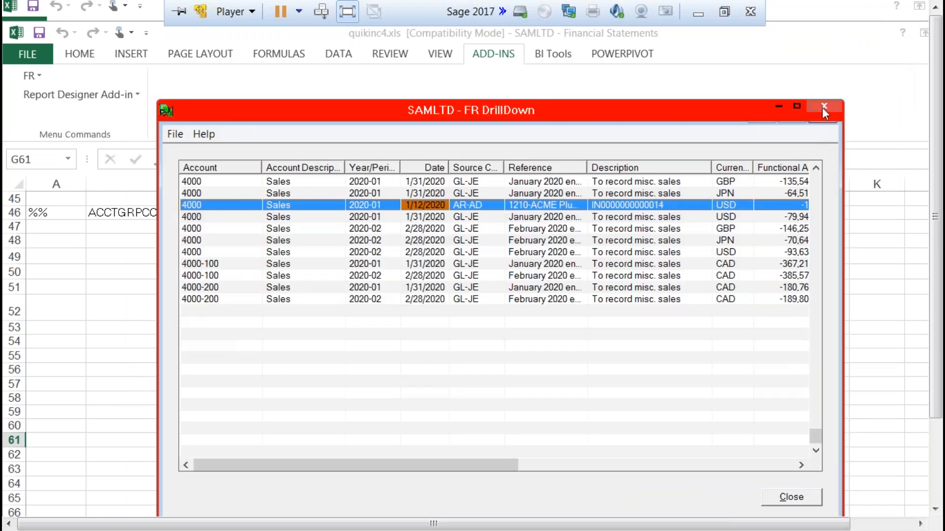
click(823, 108)
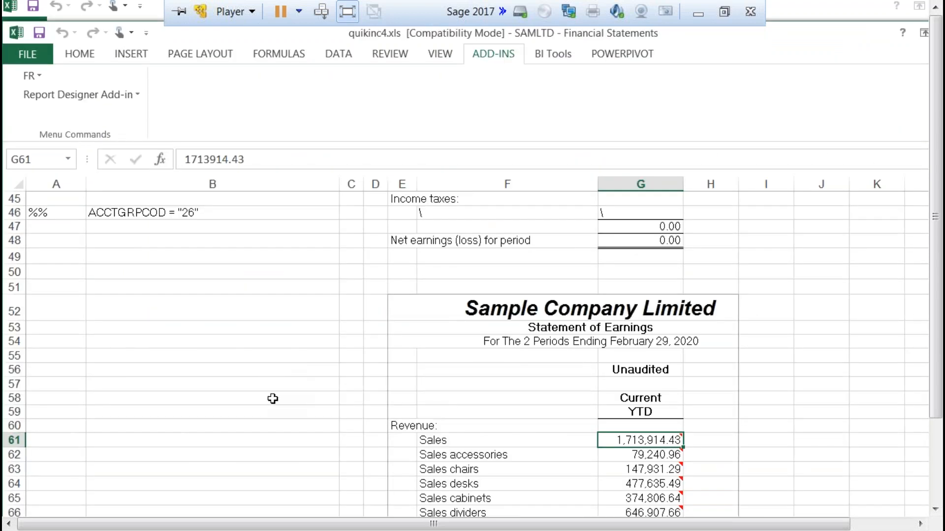
- Look over the rest of the generated statement of earnings and close quikinc4.xls without saving the changes
scroll(271, 408, down, 5)
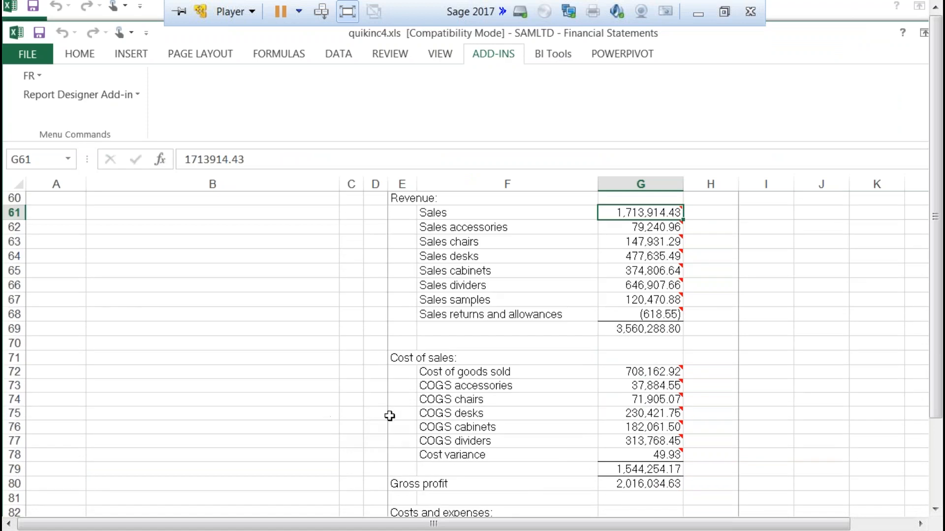
scroll(390, 419, down, 2)
scroll(449, 443, up, 9)
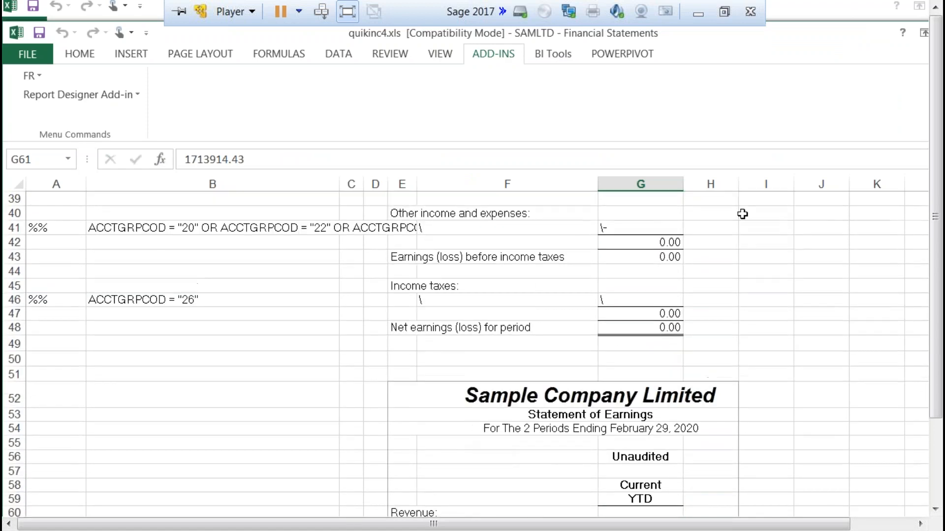
scroll(743, 214, up, 2)
drag(840, 41, 695, 80)
click(847, 73)
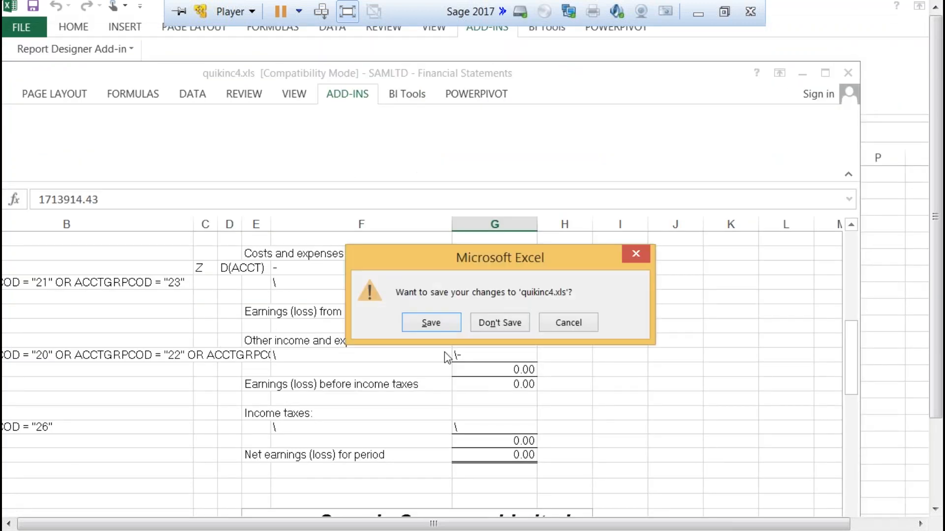
click(497, 323)
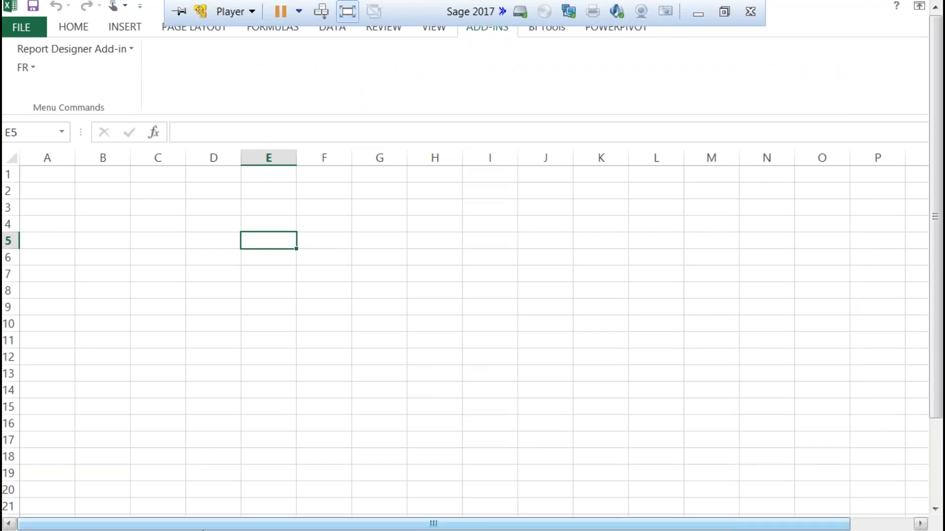
- Close the blank Excel workbook and the G/L Statement Designer window to return to the Sage 300 desktop
drag(940, 416, 941, 503)
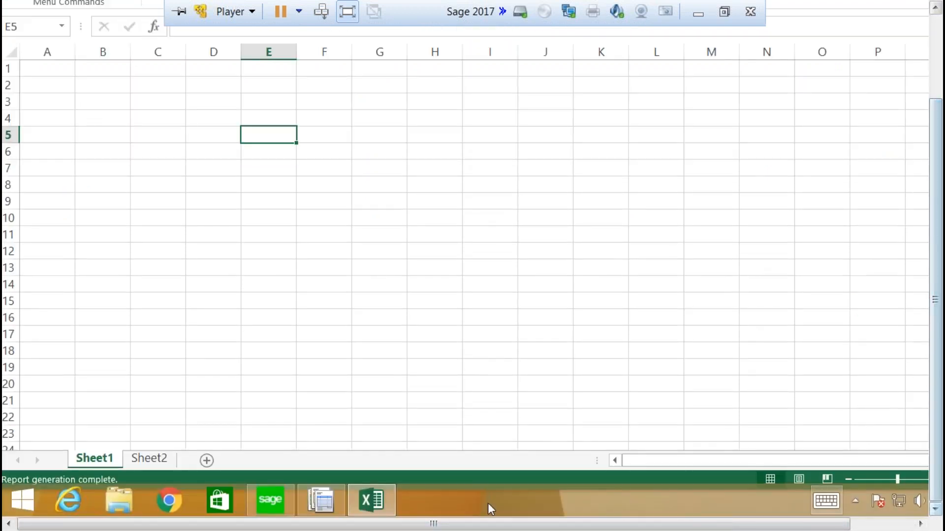
click(282, 499)
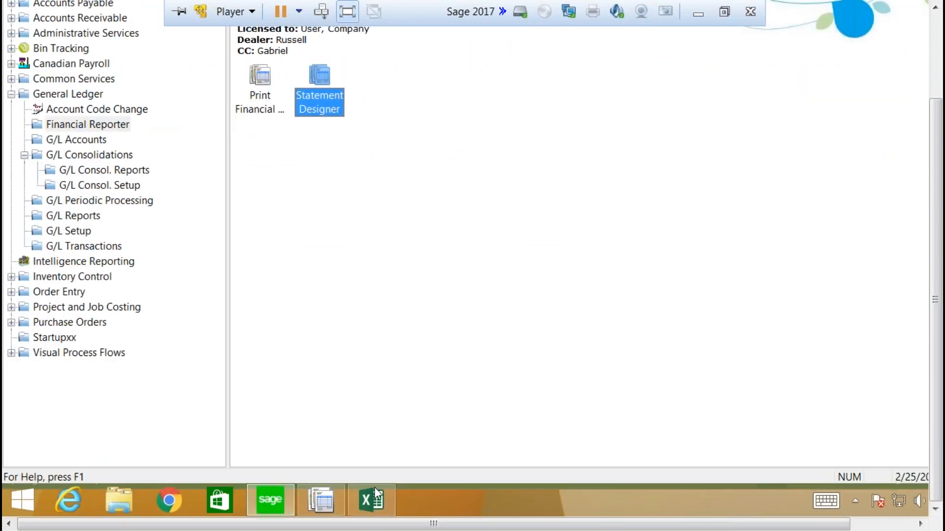
click(371, 507)
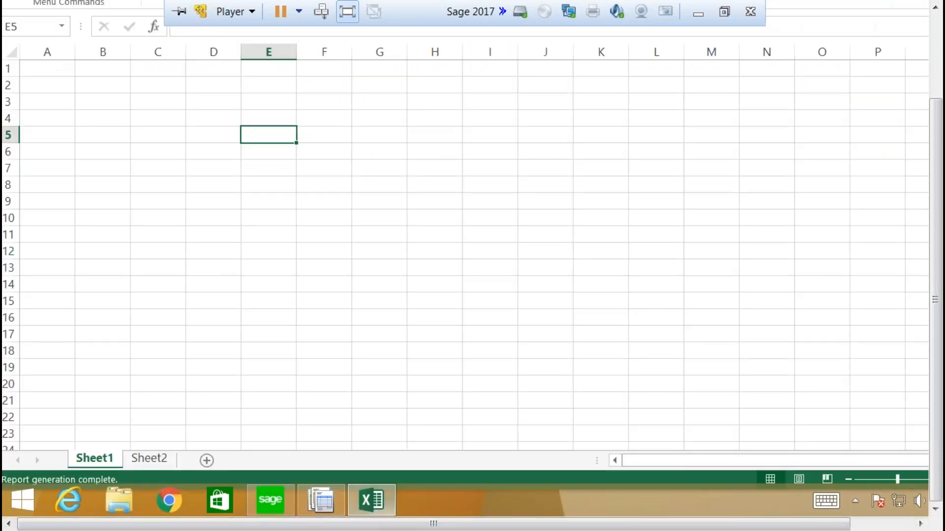
drag(939, 130, 939, 46)
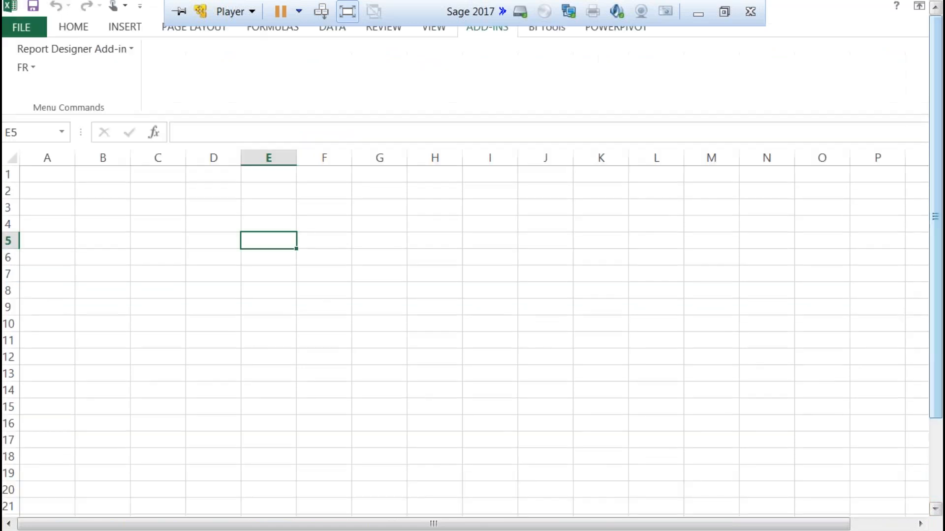
drag(827, 527, 890, 525)
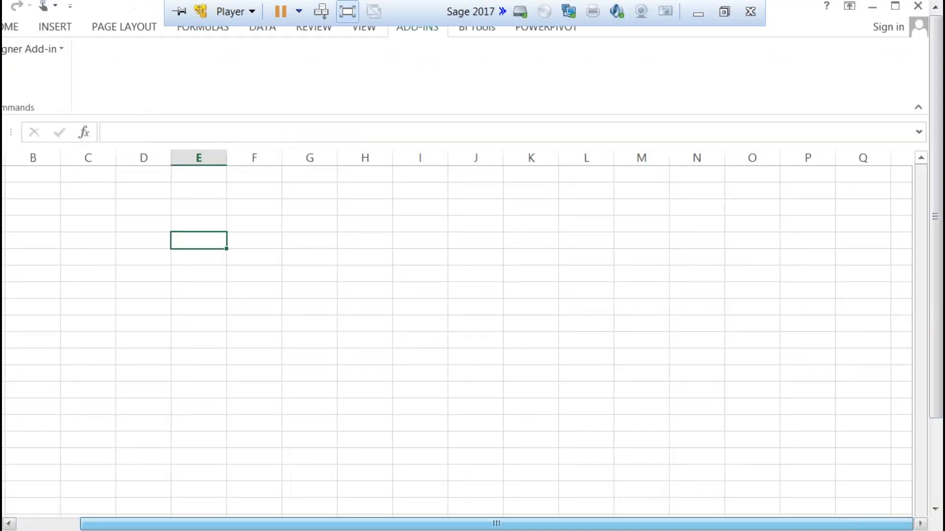
click(917, 7)
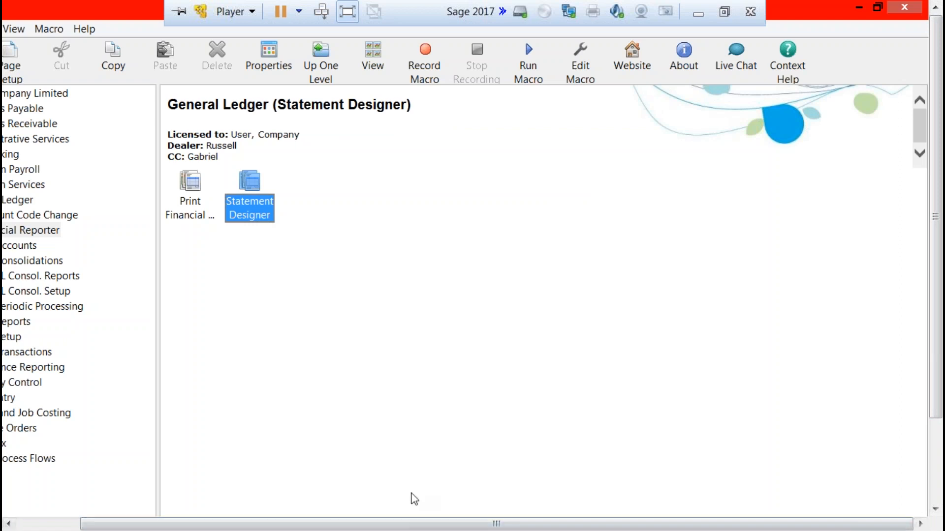
drag(936, 401, 935, 511)
click(246, 500)
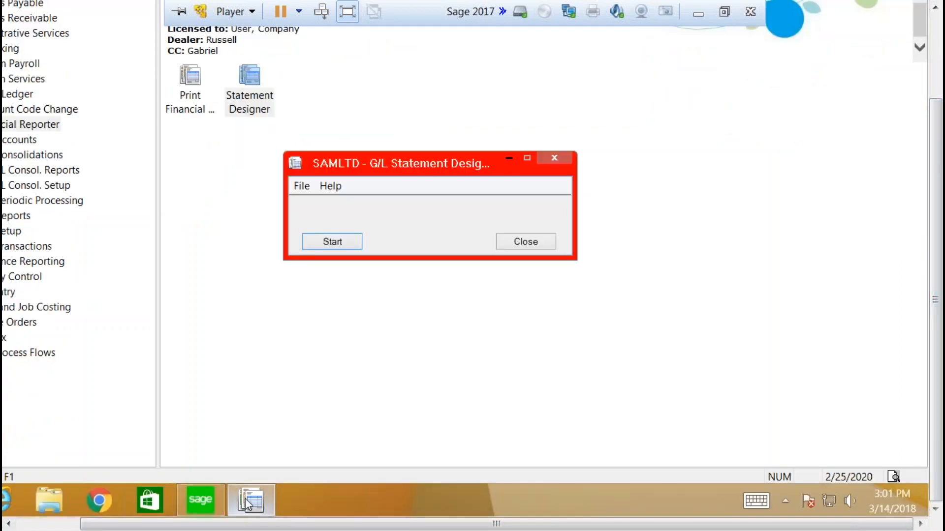
click(505, 242)
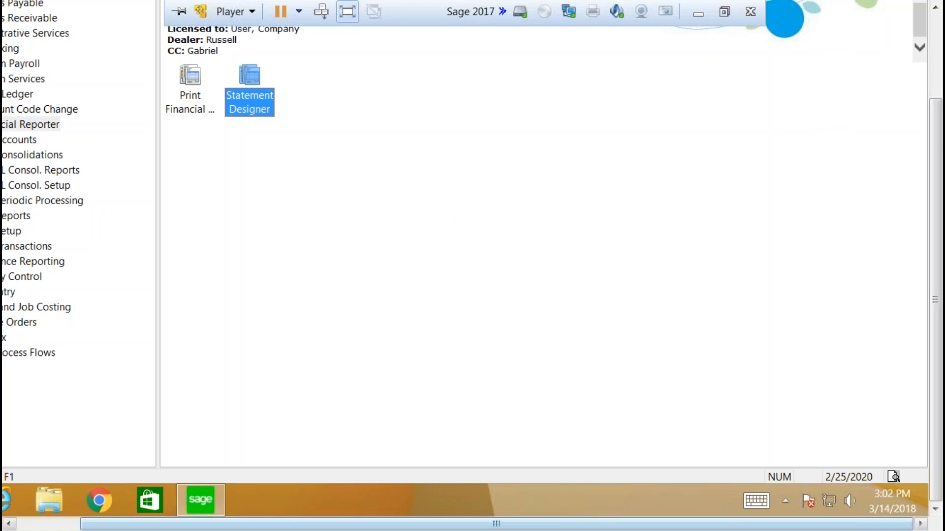
- View the Chart of Accounts from G/L Accounts and close it again
drag(271, 527, 208, 527)
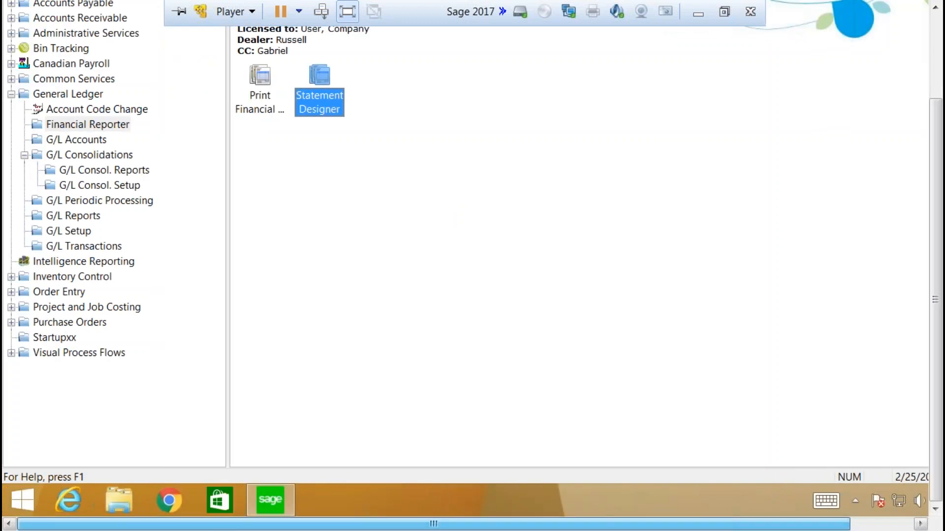
click(64, 111)
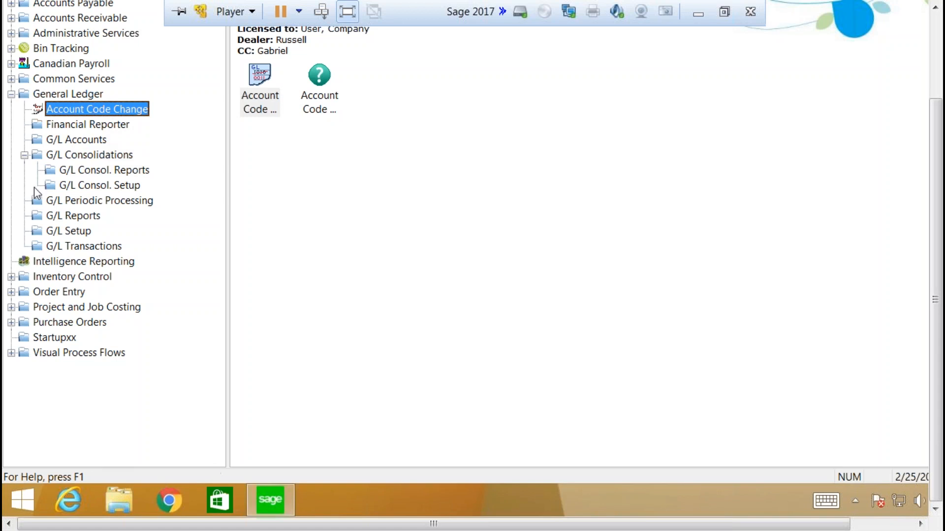
click(78, 141)
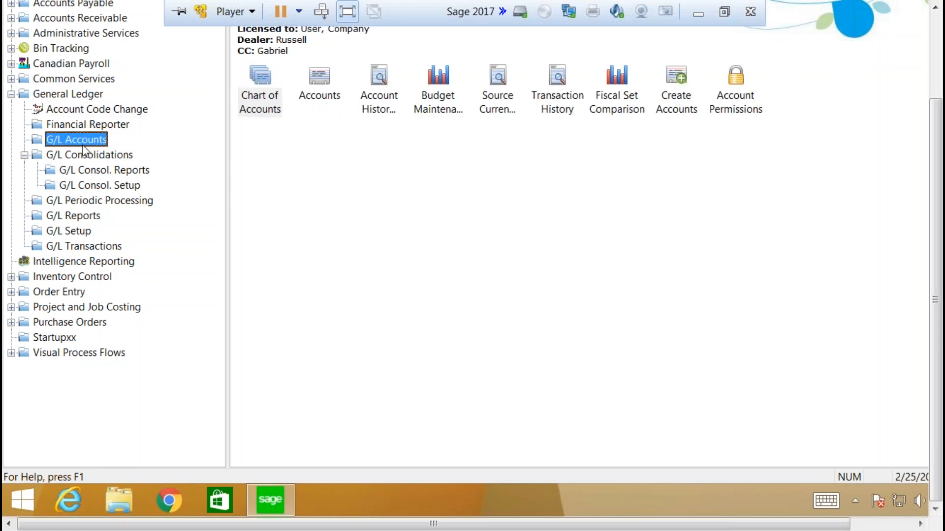
click(264, 105)
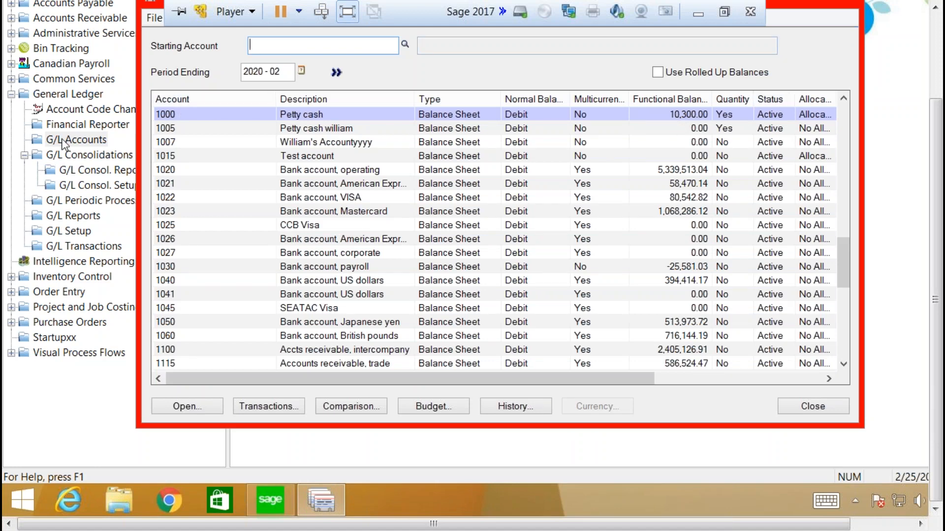
click(822, 409)
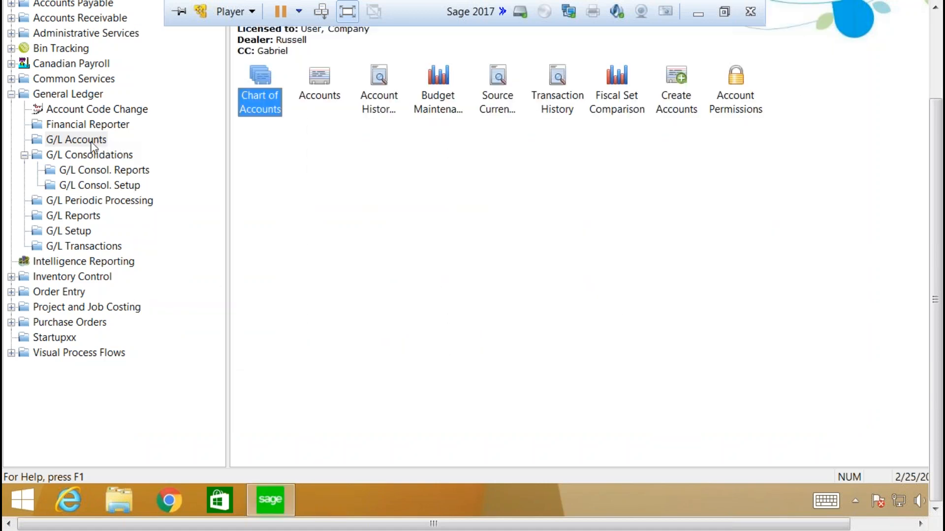
- Open the Account Code Change utility from the General Ledger and bring its window to the front
click(69, 113)
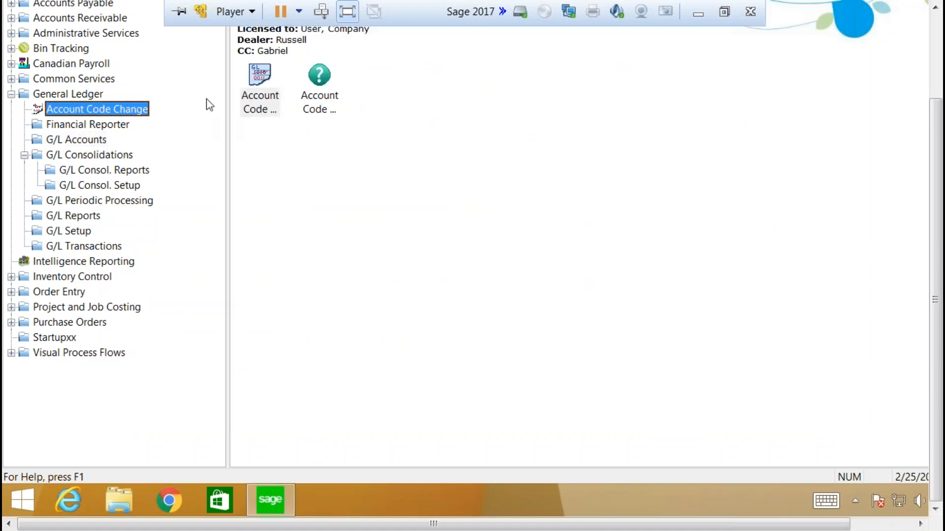
click(256, 93)
double_click(256, 91)
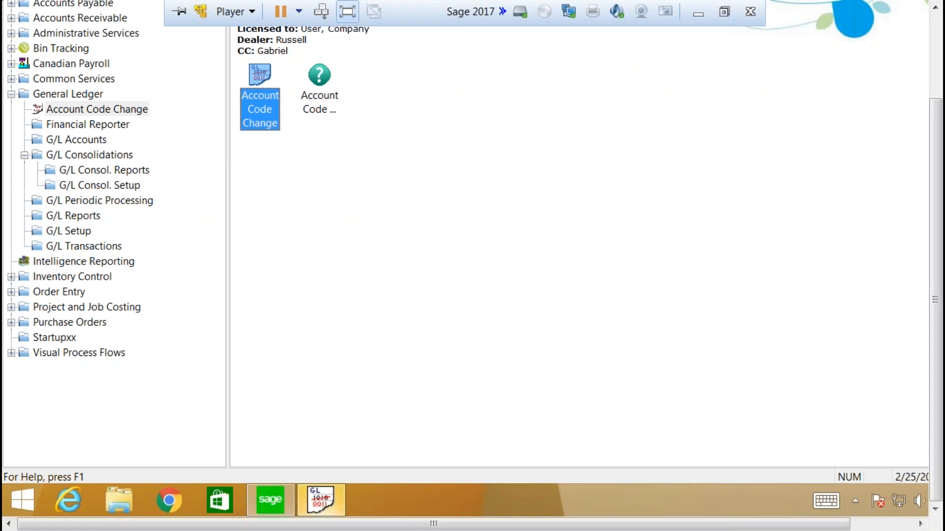
click(303, 507)
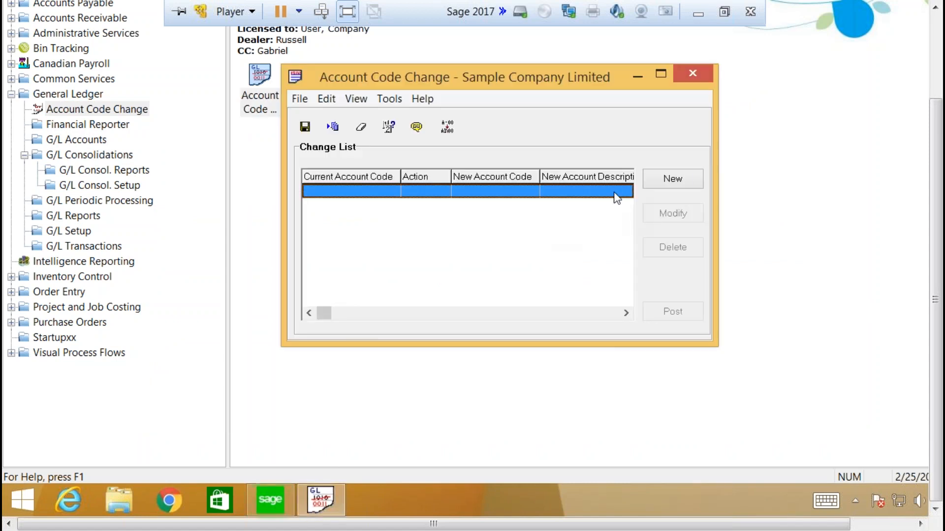
- Add a change item that changes account 1000 to code 1002 under structure ACC, with the description "Petty cash XXX"
click(674, 179)
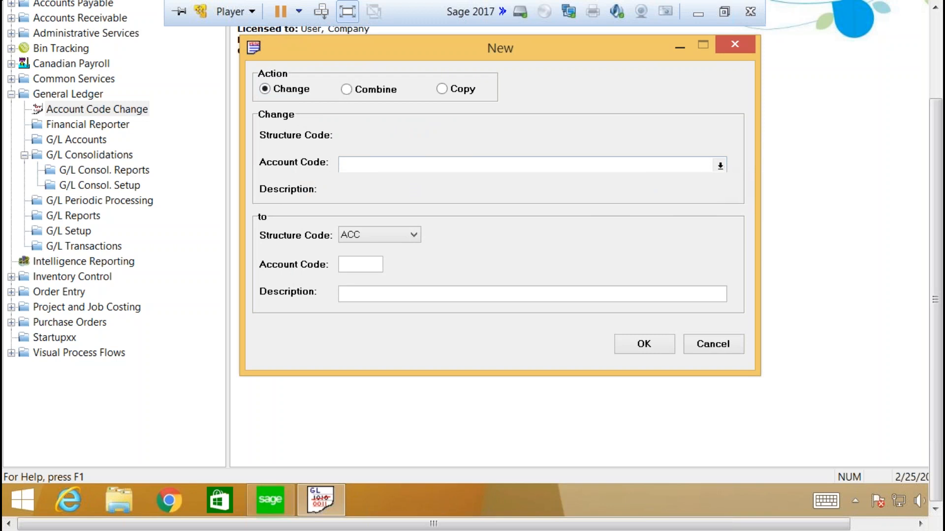
click(365, 198)
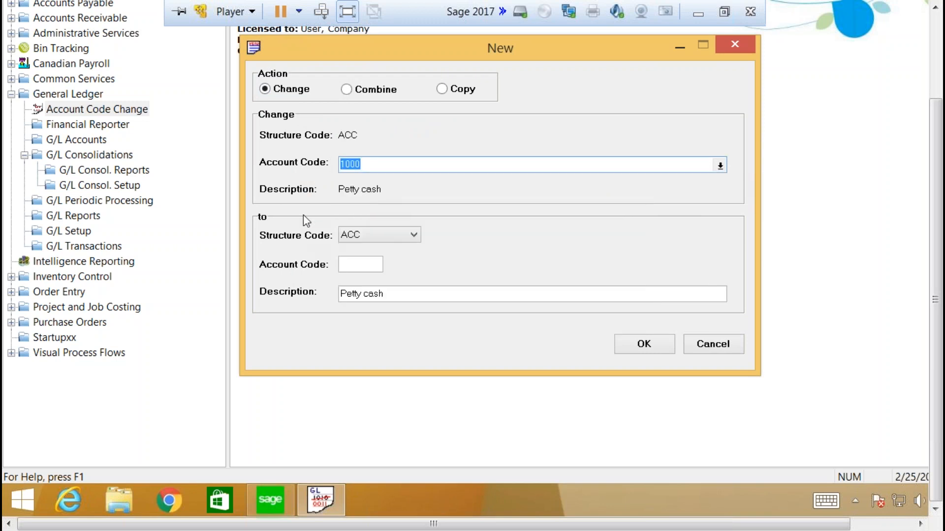
click(361, 264)
click(416, 235)
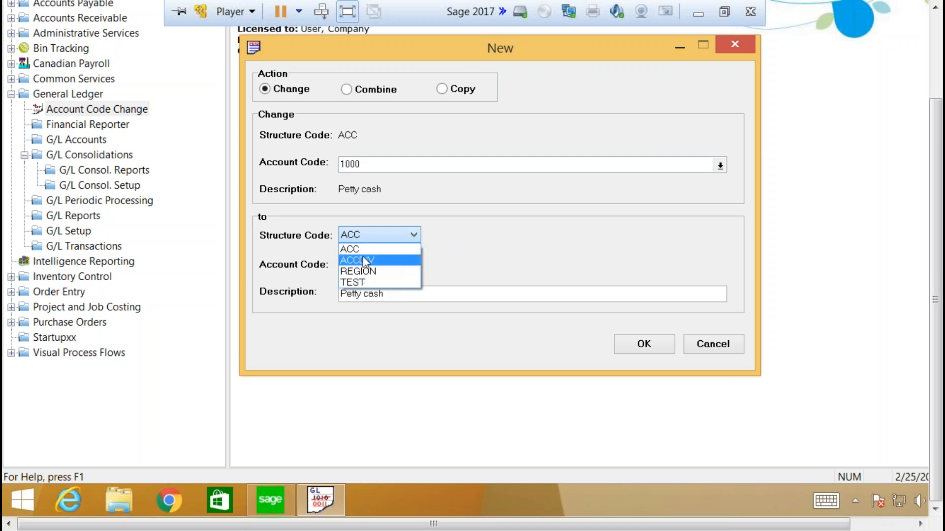
click(352, 249)
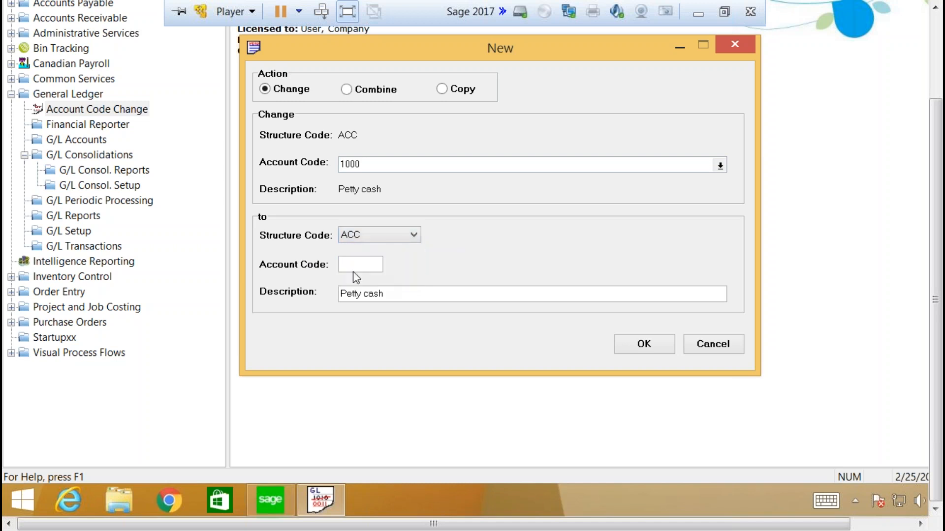
click(359, 262)
text(1002)
key(Tab)
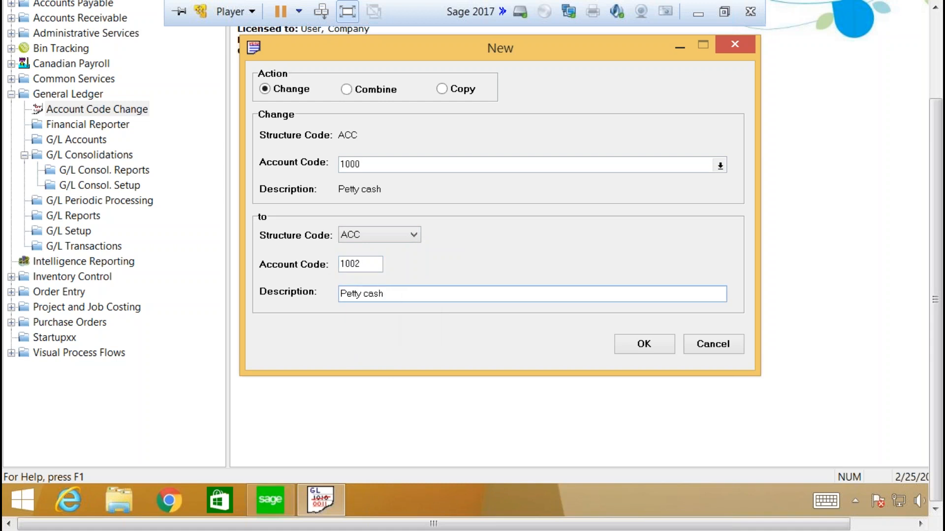
text(XXX)
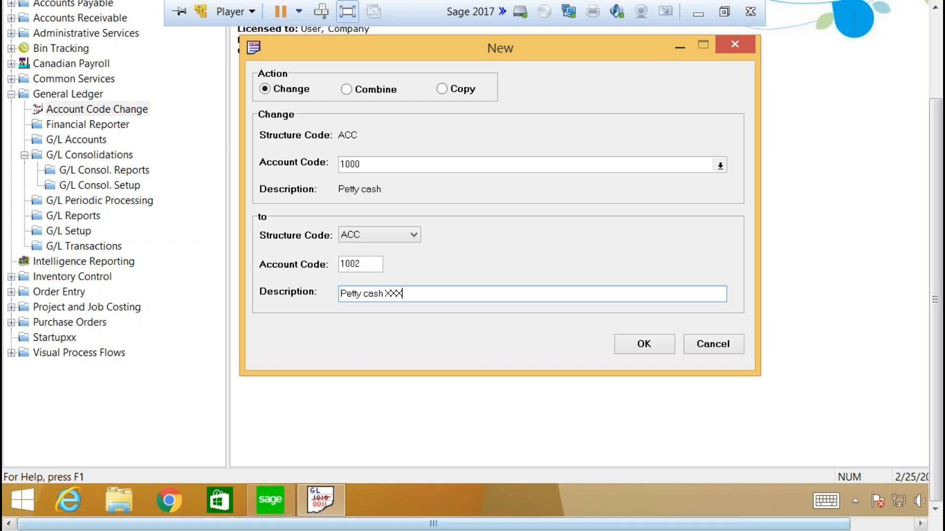
click(634, 346)
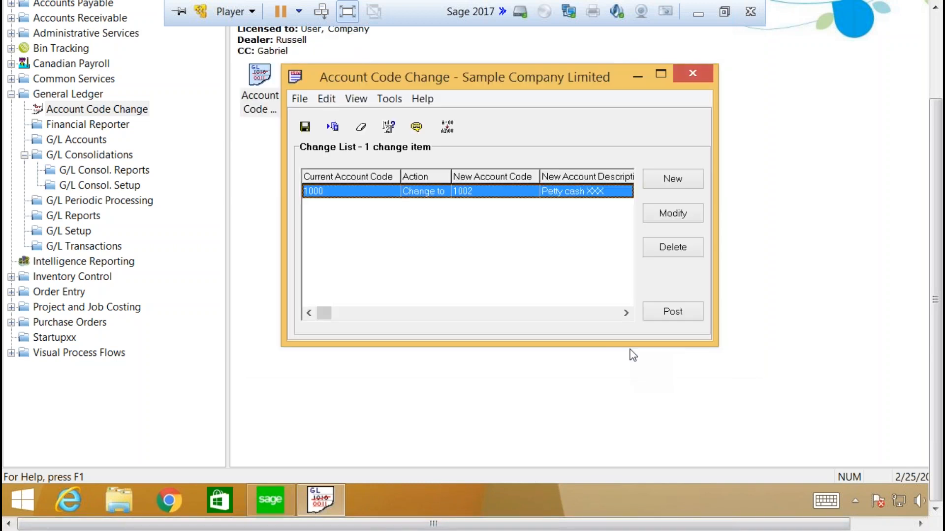
- Post the account code change, continuing past the payroll cost center warning and log notice, and close the utility
click(667, 321)
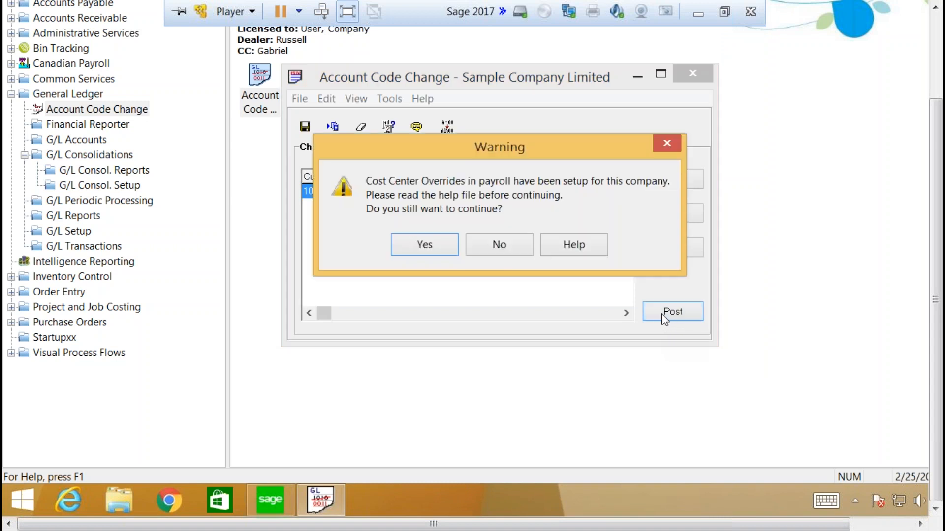
click(434, 248)
click(480, 247)
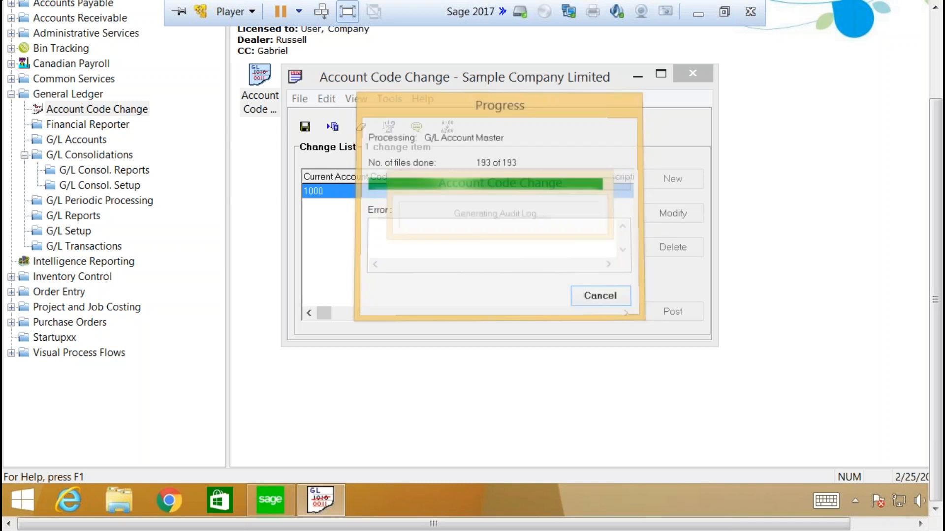
click(489, 243)
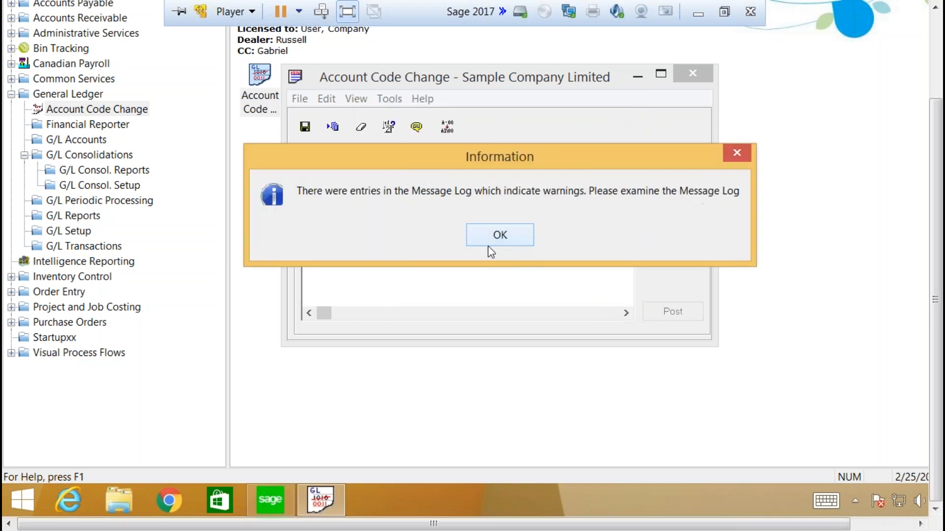
click(512, 238)
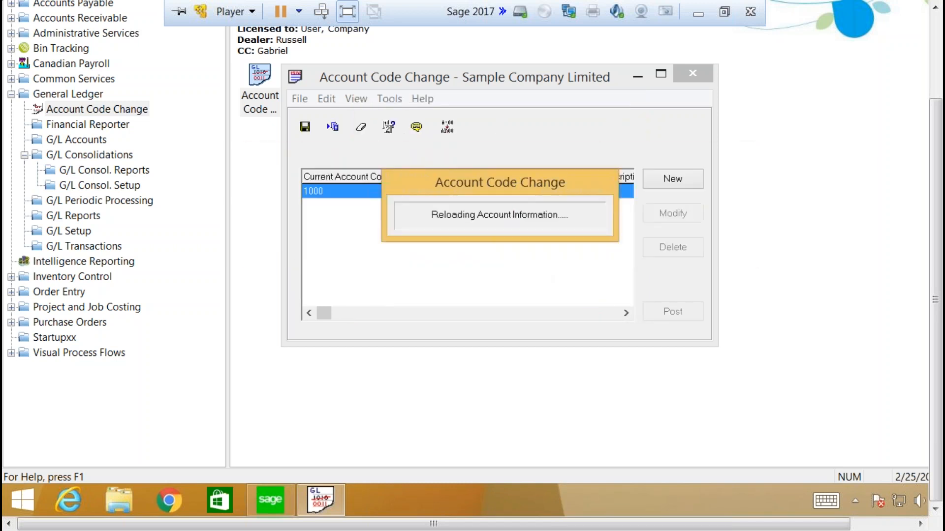
click(693, 73)
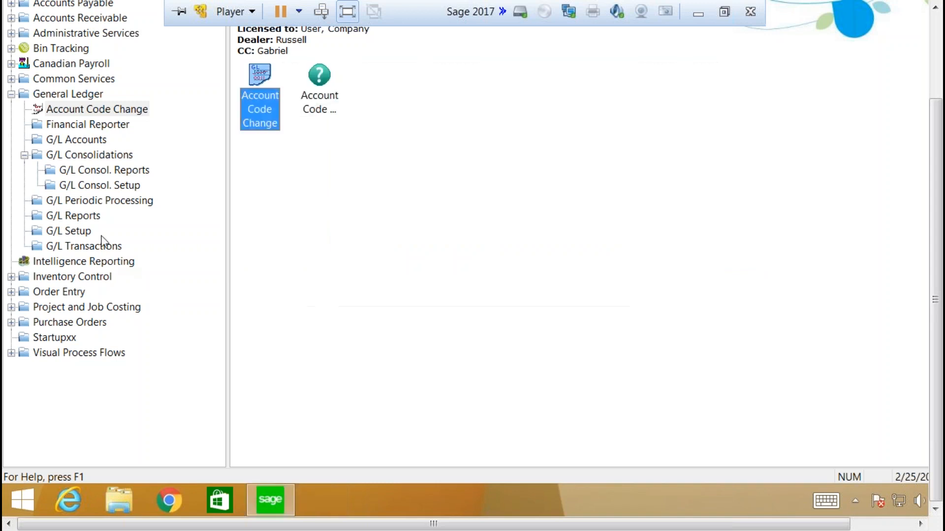
- Open the Chart of Accounts from G/L Accounts to check the changed petty cash account
click(77, 139)
click(270, 116)
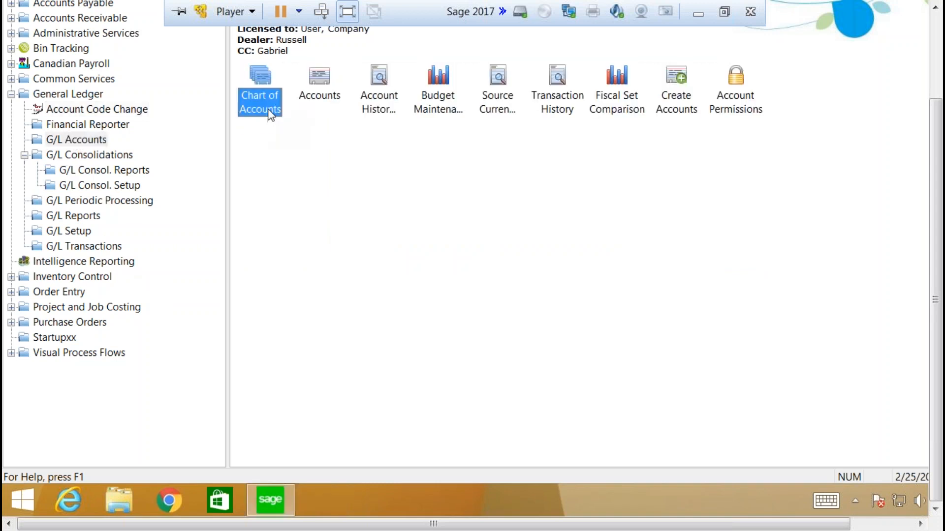
double_click(266, 96)
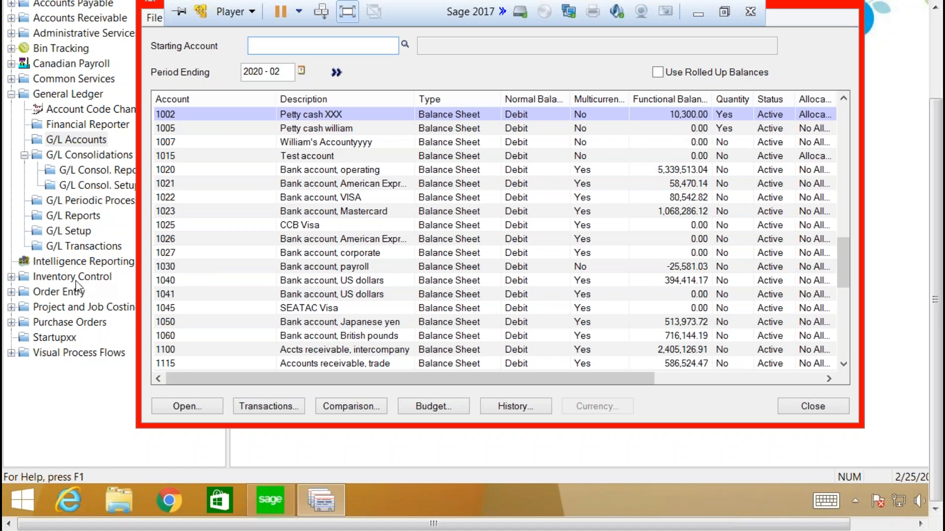
- Open batch 000454 from the G/L Transactions batch list
click(80, 250)
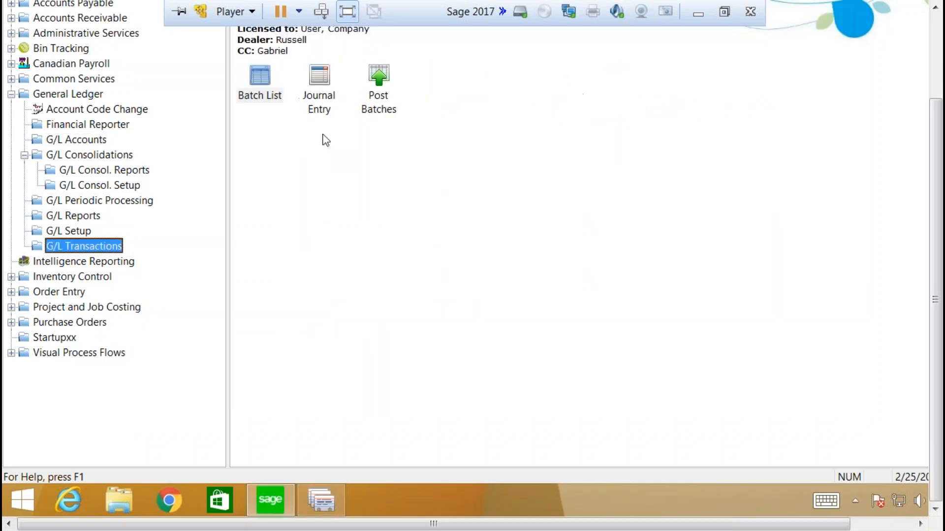
double_click(269, 92)
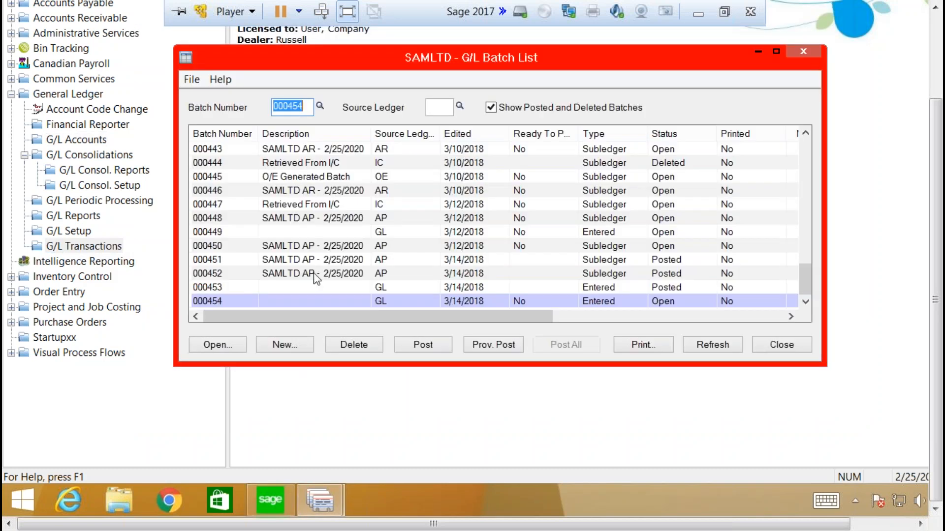
click(311, 302)
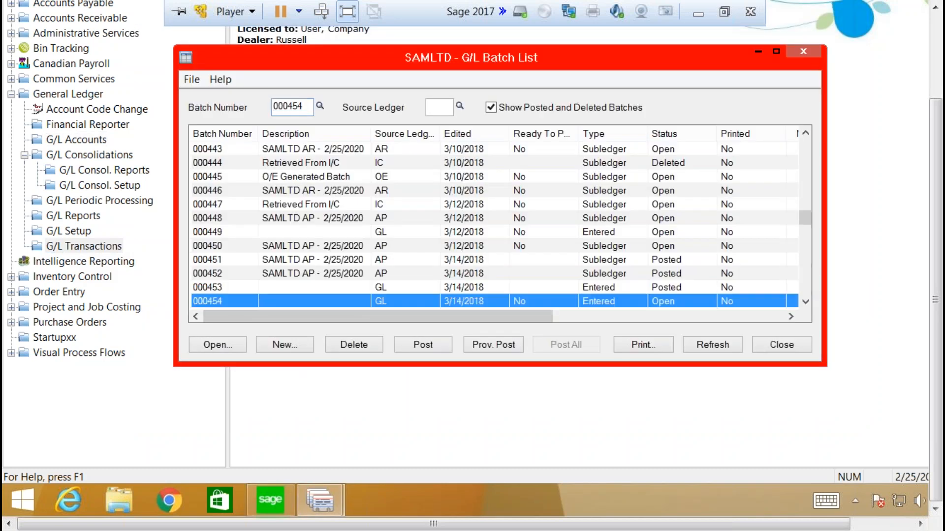
double_click(336, 306)
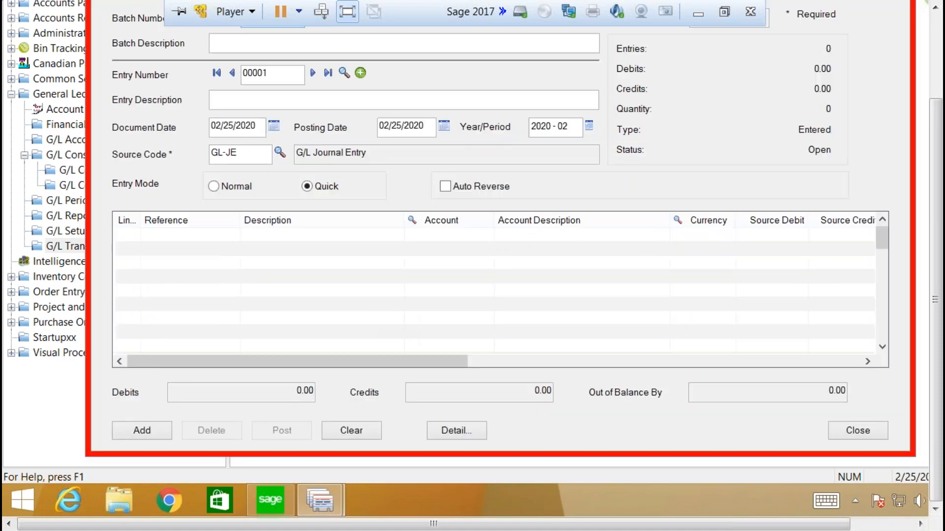
- Fill the first journal line with account 1005, picked from the account finder, and a source debit of 500
click(461, 239)
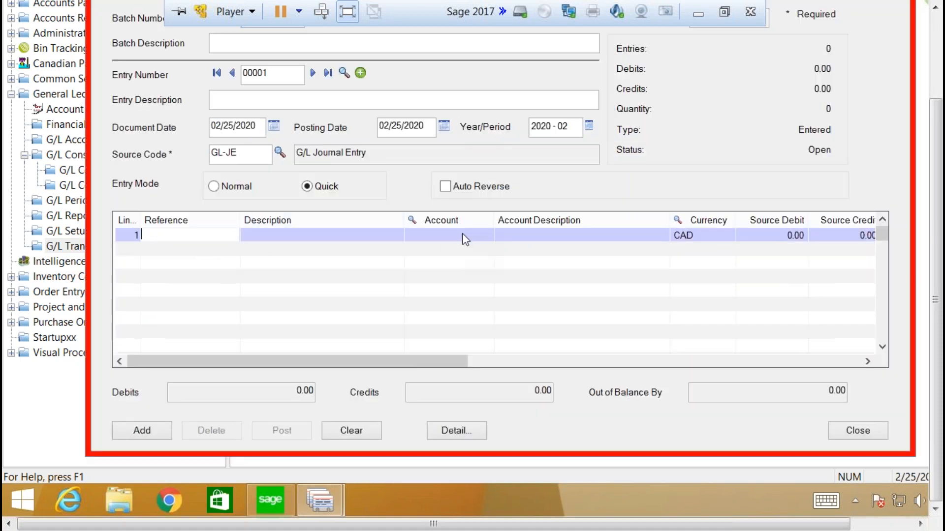
click(471, 234)
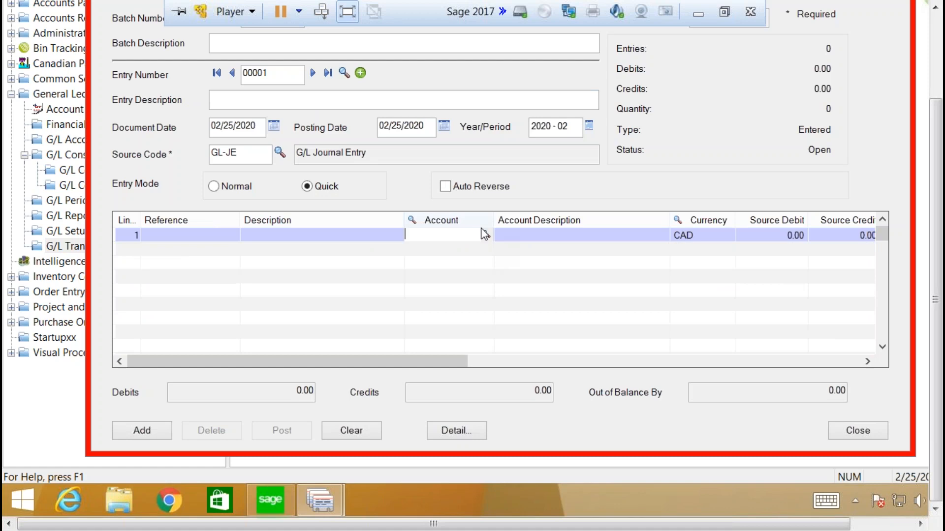
text(100)
click(486, 235)
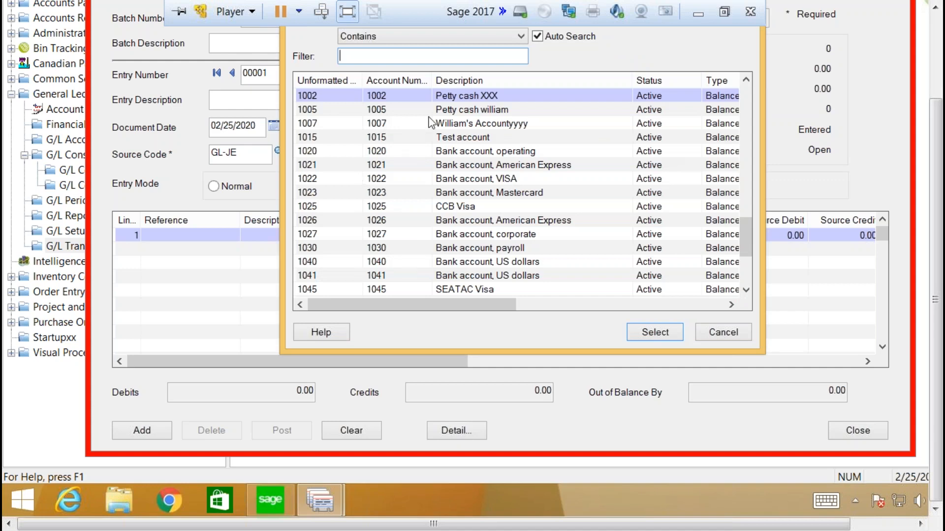
double_click(433, 109)
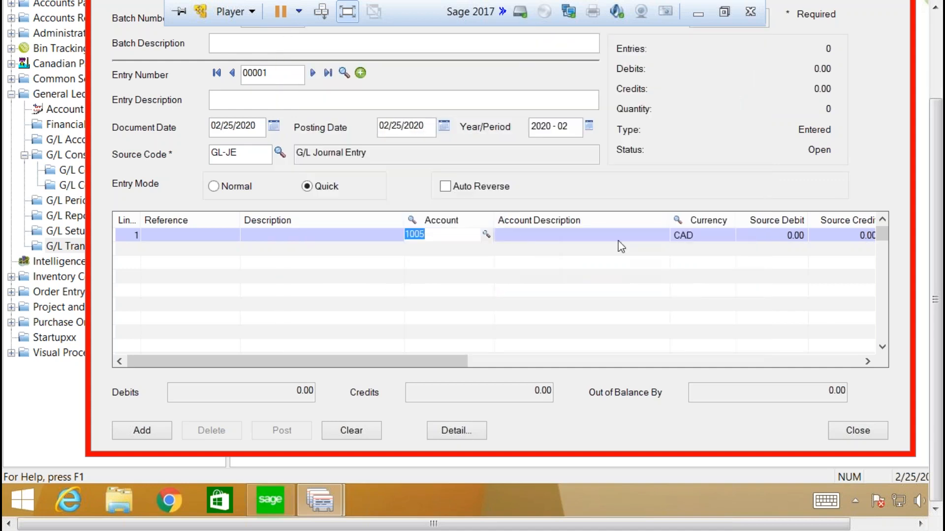
click(794, 237)
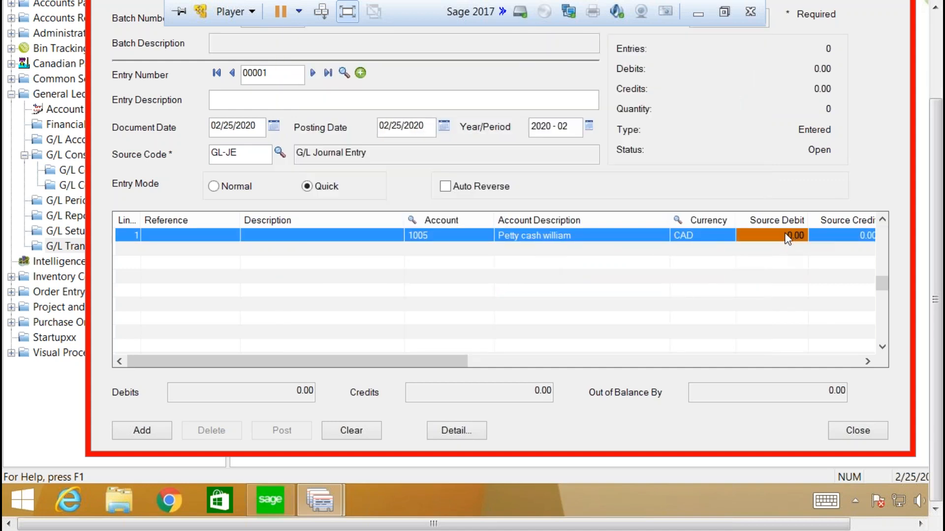
click(788, 238)
text(500)
key(Return)
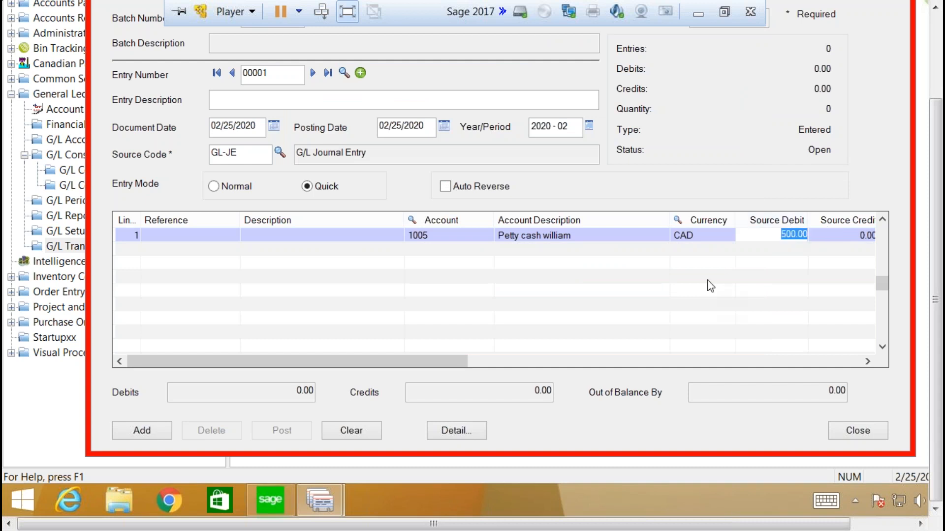
- Enter a second journal line for account 1020 (Bank account, operating) with a source credit of 500 and add the entry
click(455, 250)
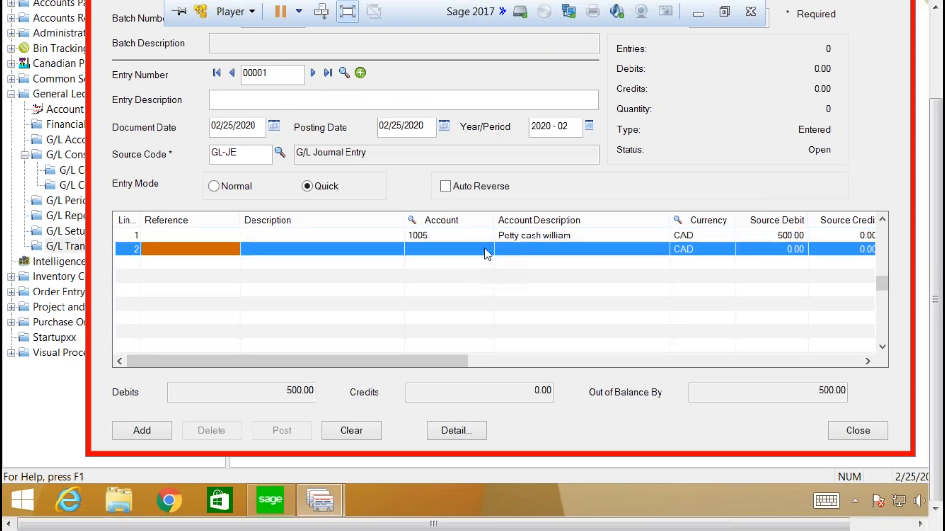
click(486, 248)
click(487, 250)
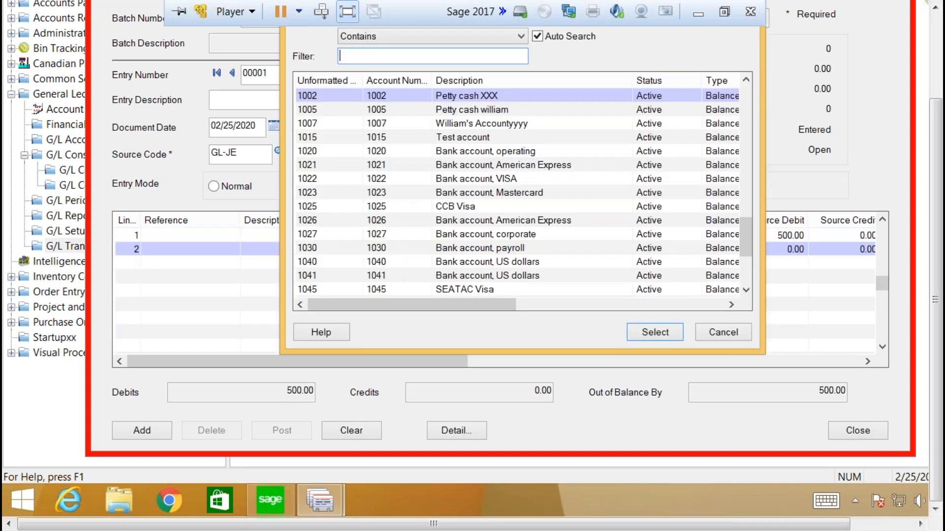
click(492, 181)
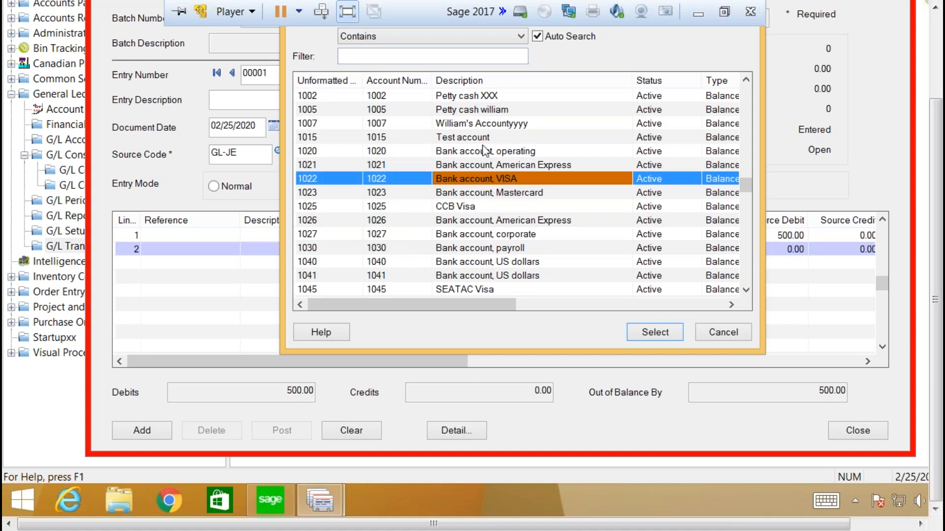
click(461, 150)
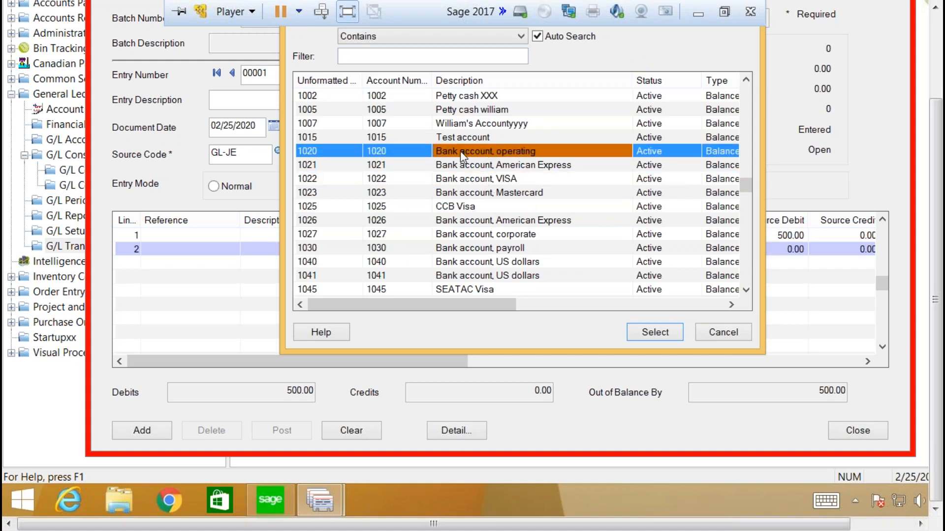
double_click(460, 153)
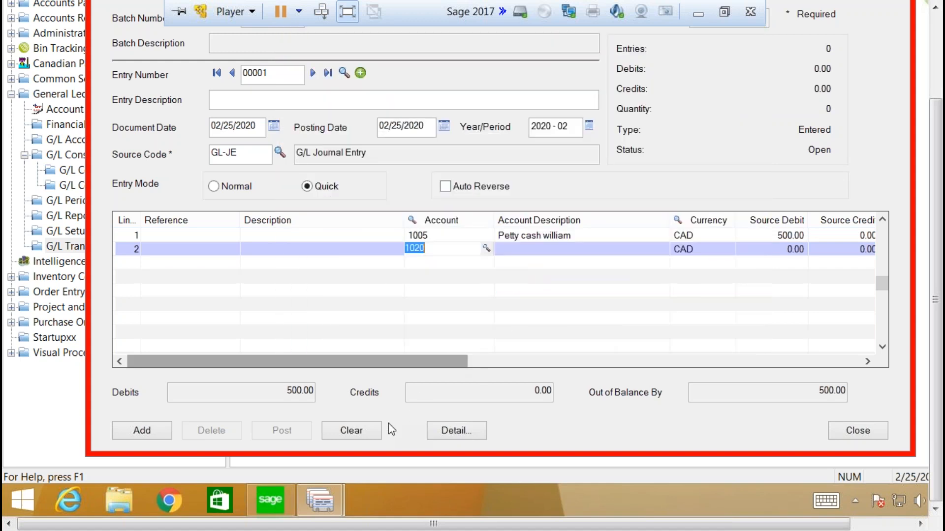
click(845, 246)
drag(856, 248, 904, 249)
text(500)
key(Tab)
click(158, 431)
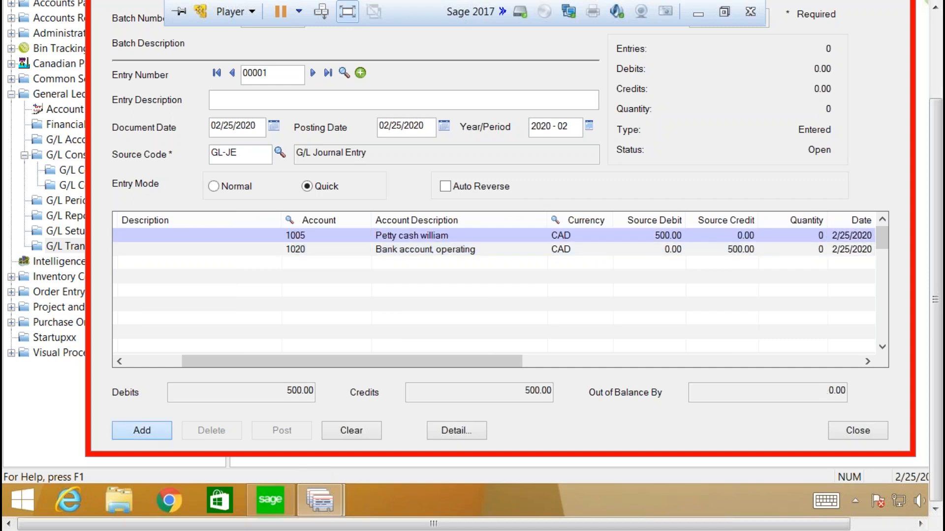
- Return to entry 00001, post batch 000454 despite it not being set ready to post, and close the journal entry window
click(232, 73)
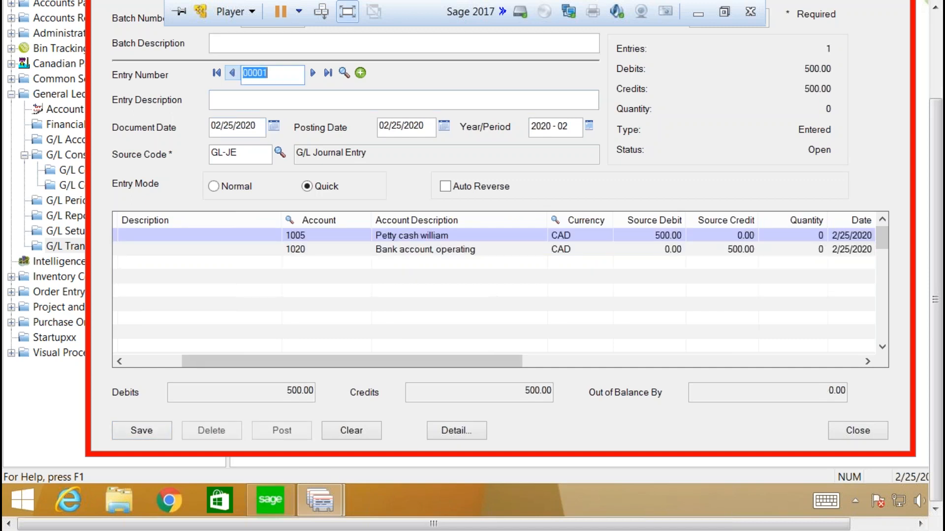
click(282, 433)
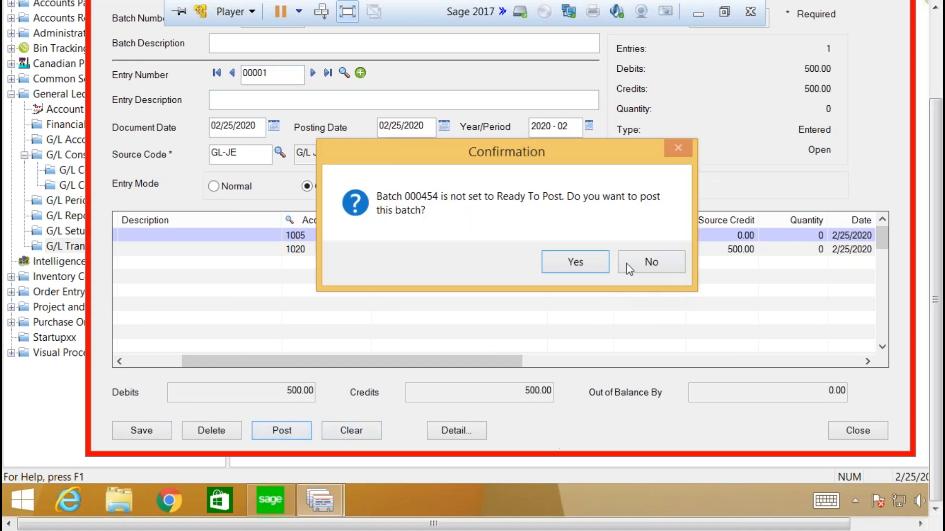
click(574, 262)
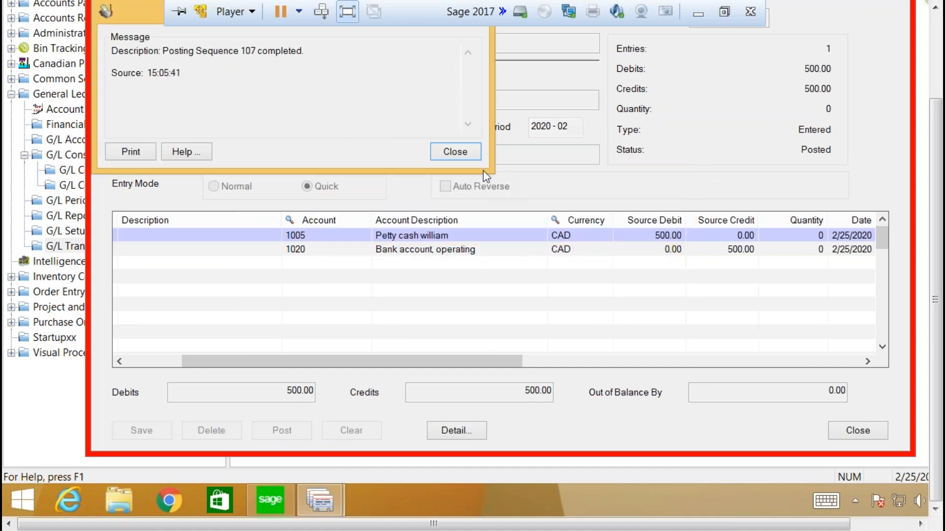
click(449, 152)
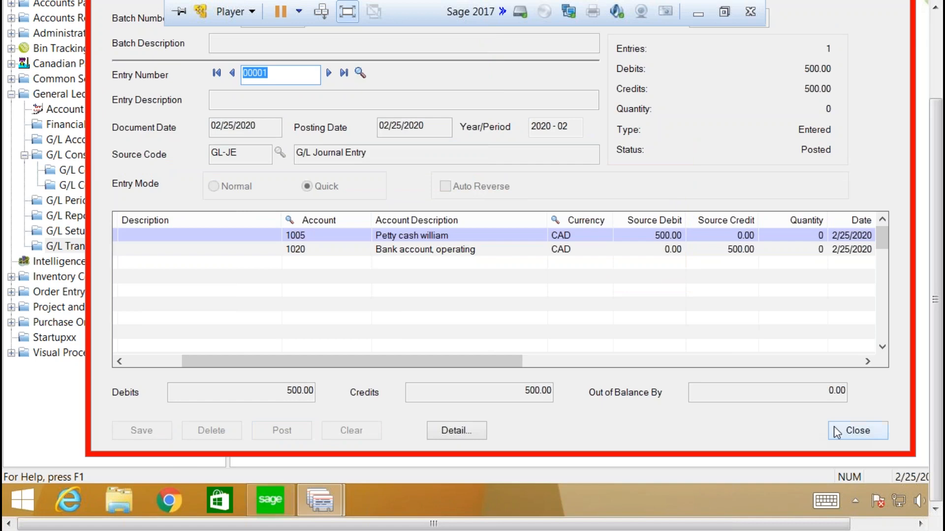
click(833, 428)
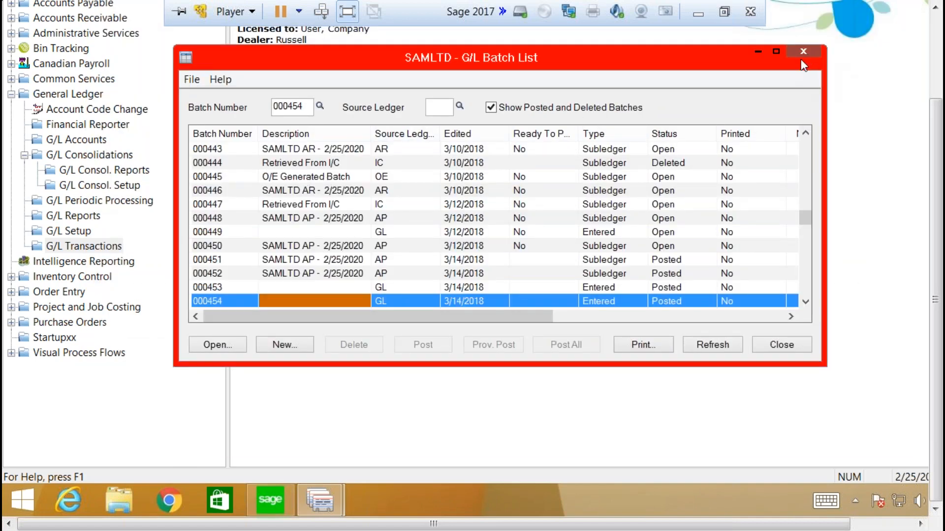
- Close the batch list, refresh the Chart of Accounts for period 2020 - 02 to check the posted balances, and close it
click(797, 48)
click(336, 502)
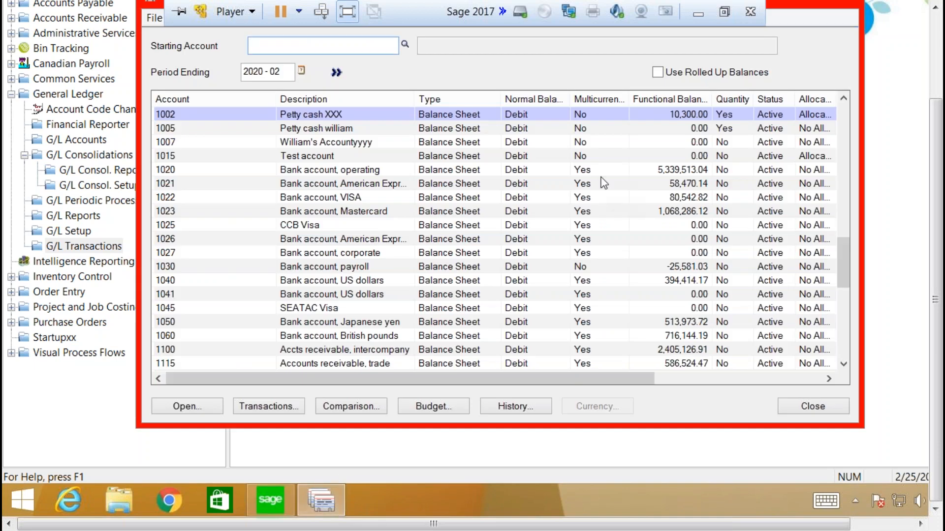
click(336, 72)
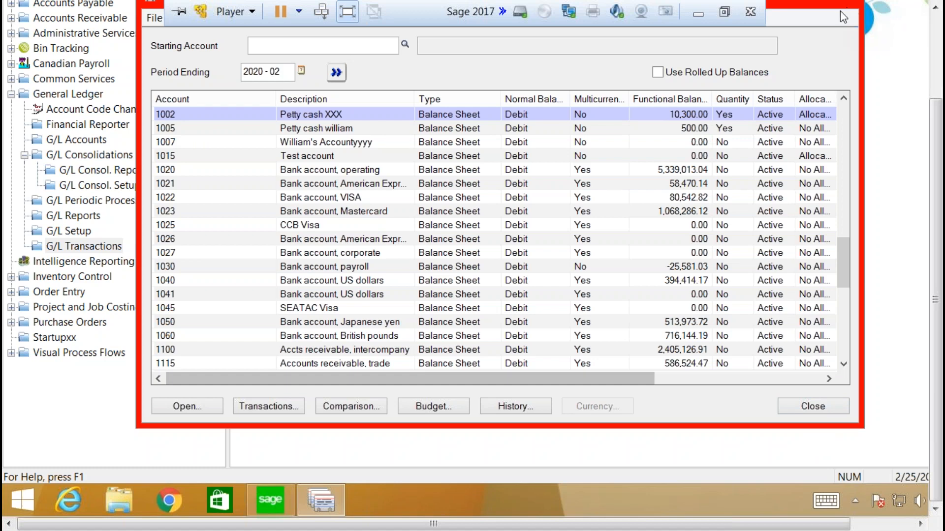
click(814, 408)
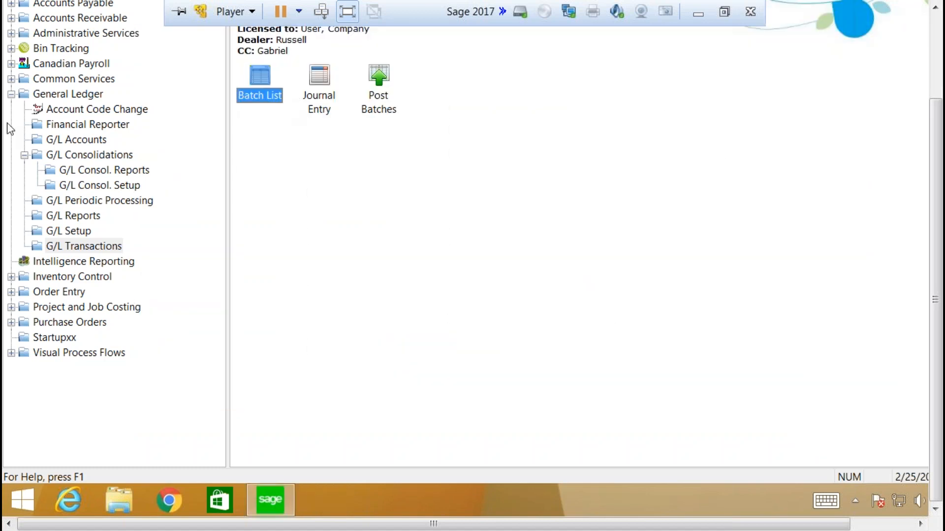
- Open the Account Code Change utility and start a new change with the Combine action
click(75, 110)
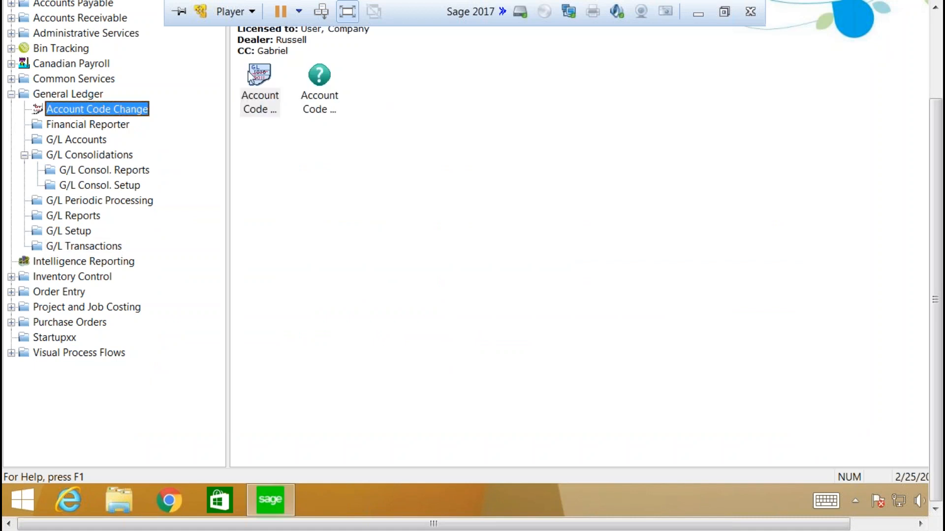
double_click(256, 75)
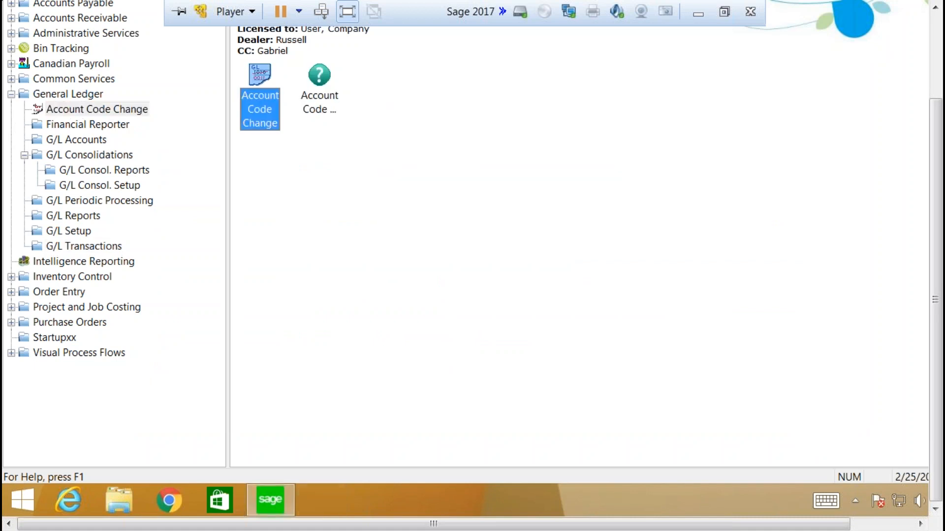
click(668, 184)
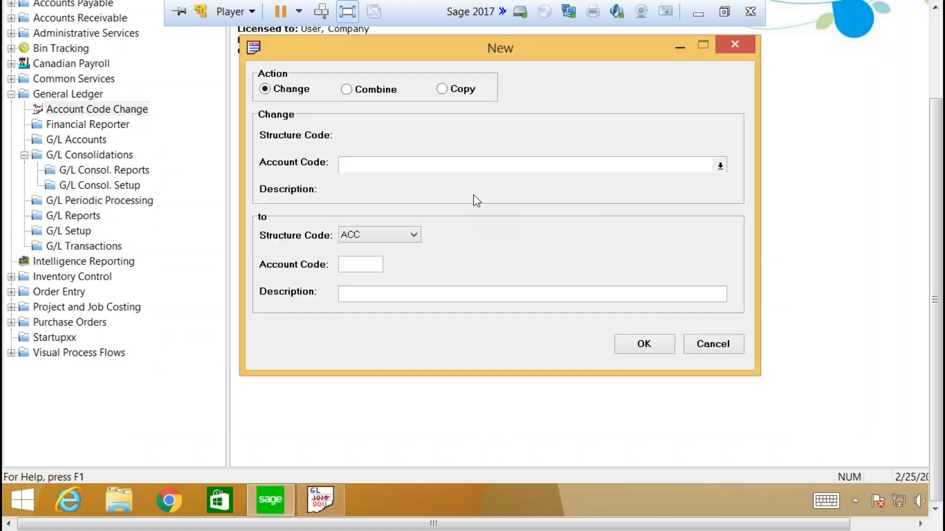
click(347, 90)
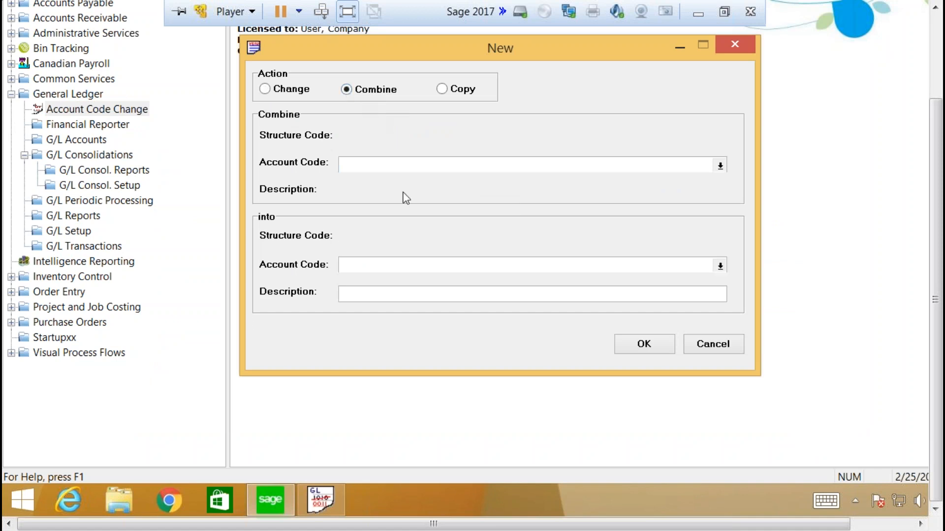
- Set account 1005 as the account to combine into account 1002 and add the item to the change list
click(350, 167)
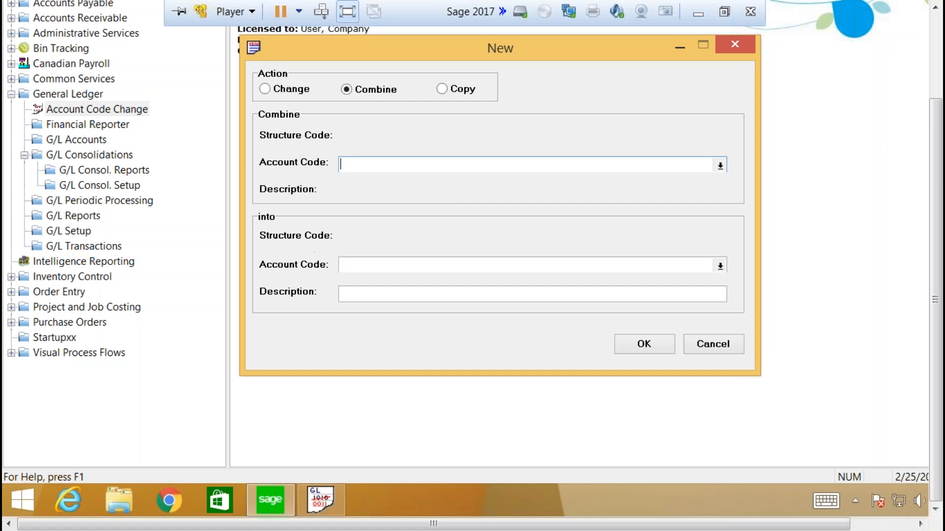
click(719, 167)
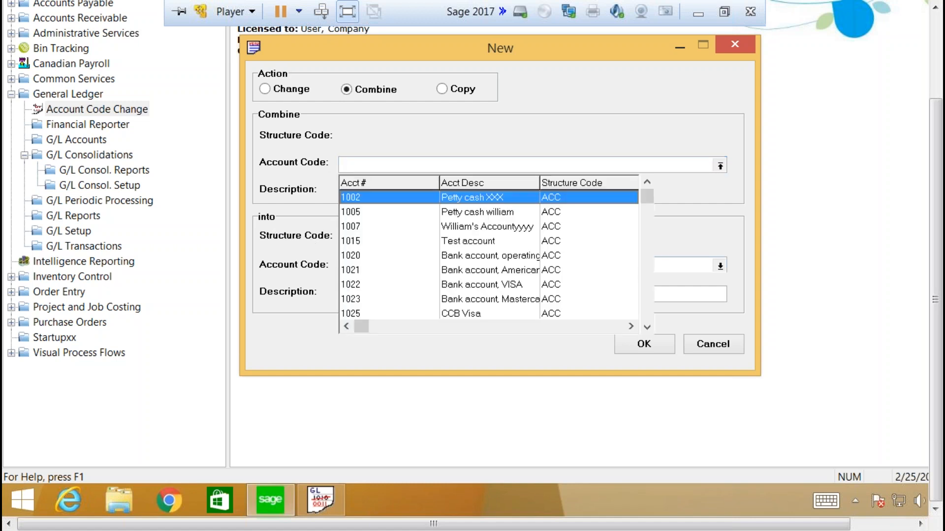
click(364, 213)
click(347, 266)
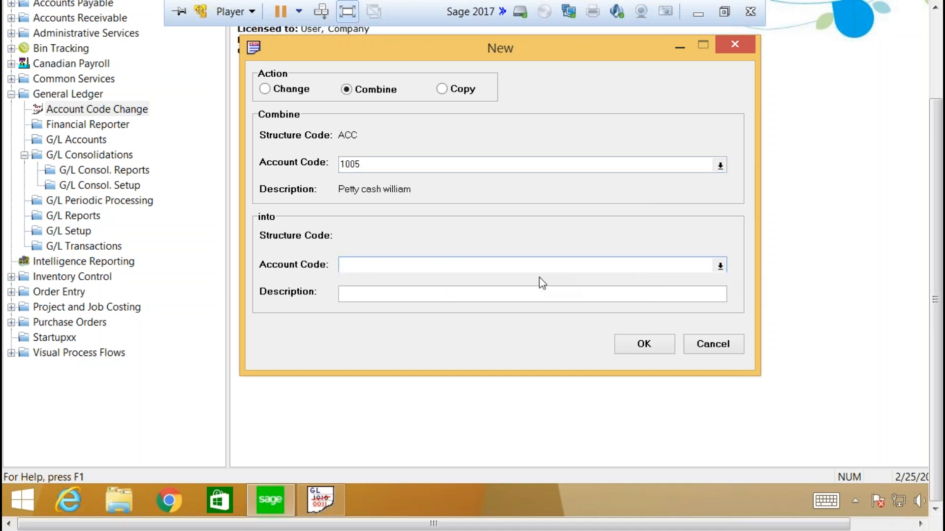
click(720, 266)
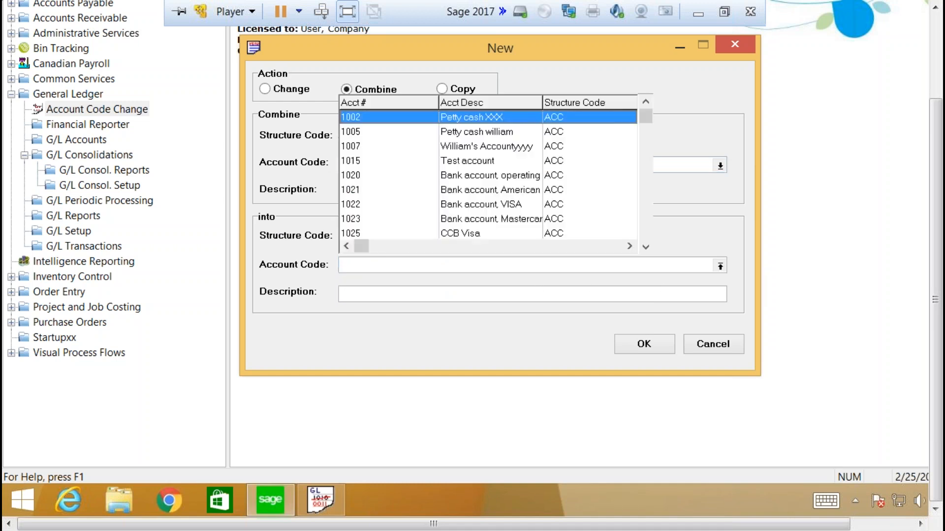
click(351, 119)
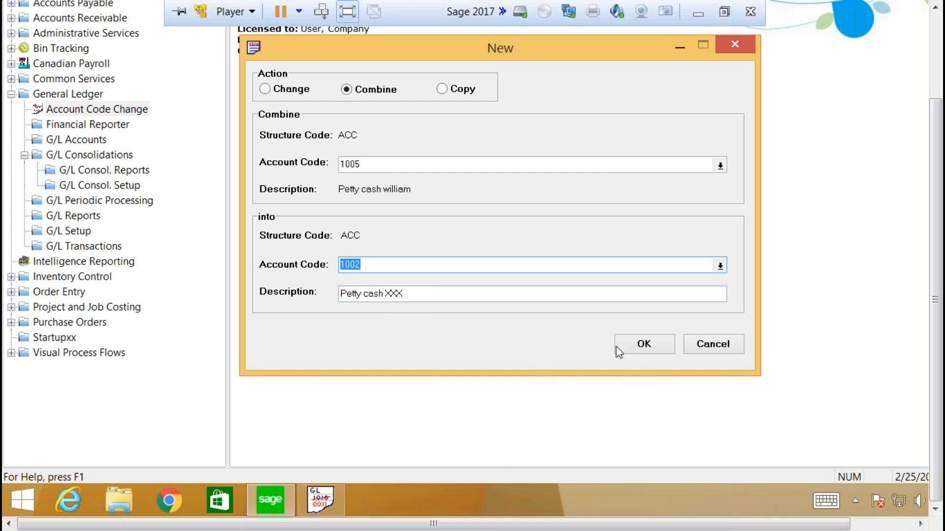
click(636, 349)
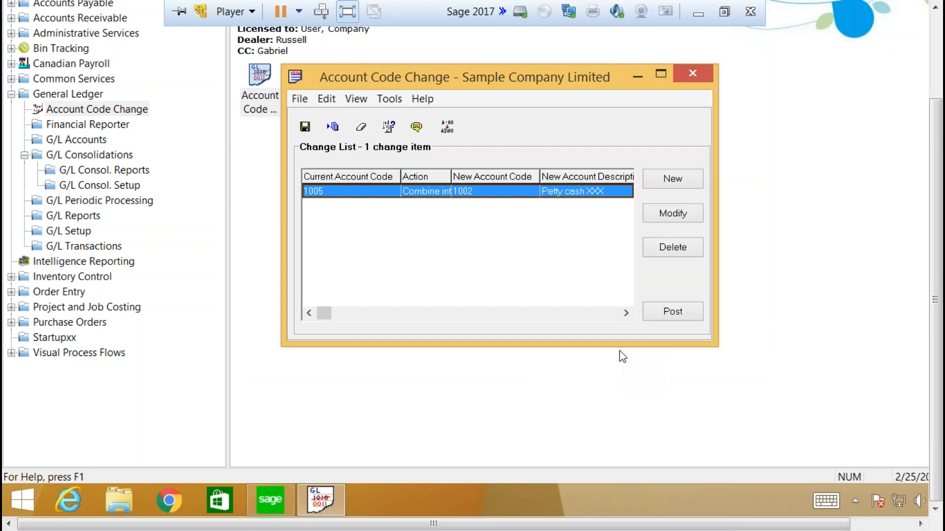
- Post the account code change despite the payroll cost center overrides, acknowledge the notices, and close the utility
click(651, 318)
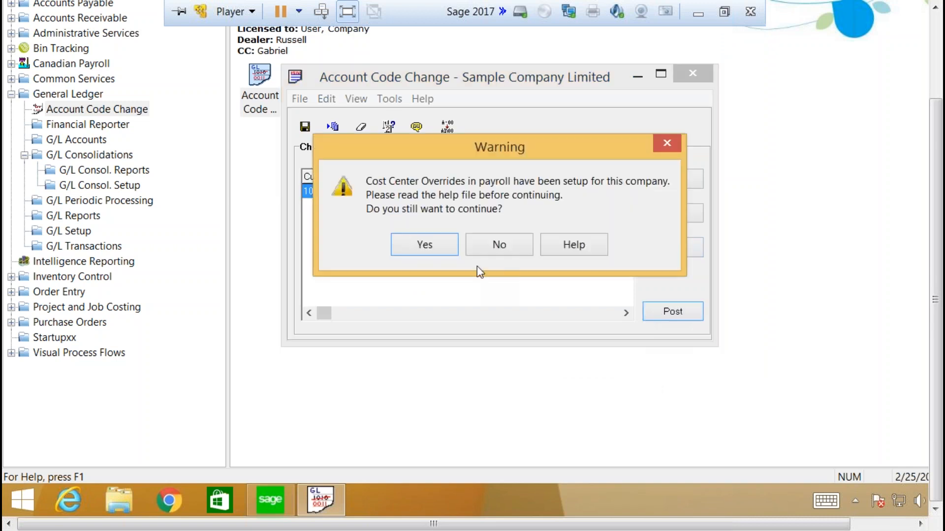
click(426, 248)
click(462, 240)
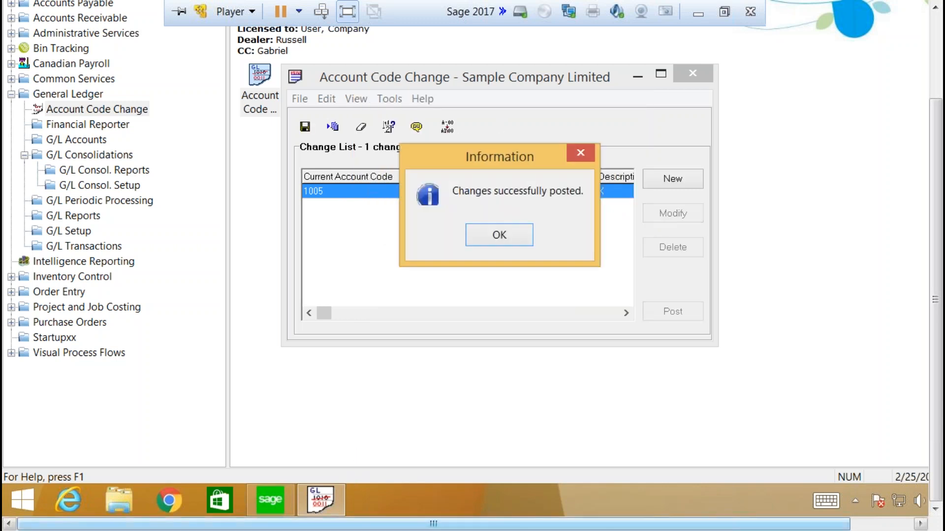
click(509, 241)
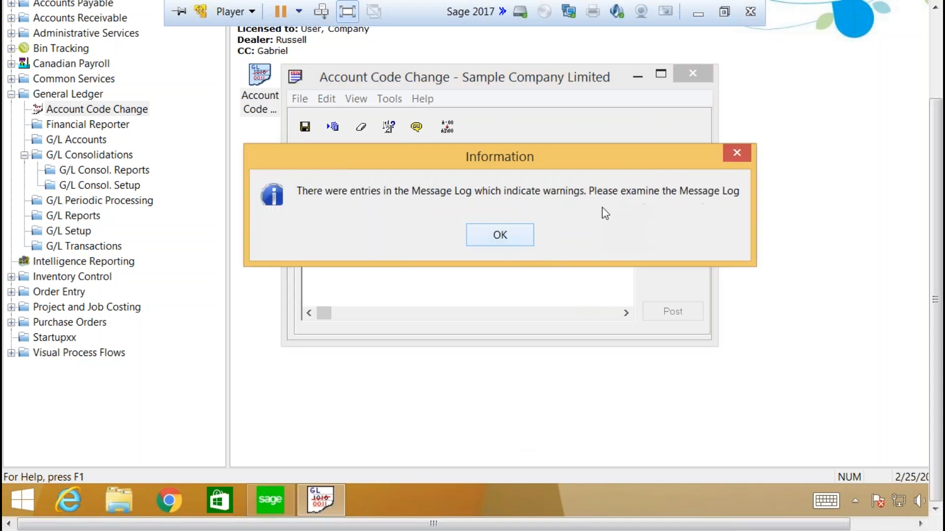
click(507, 233)
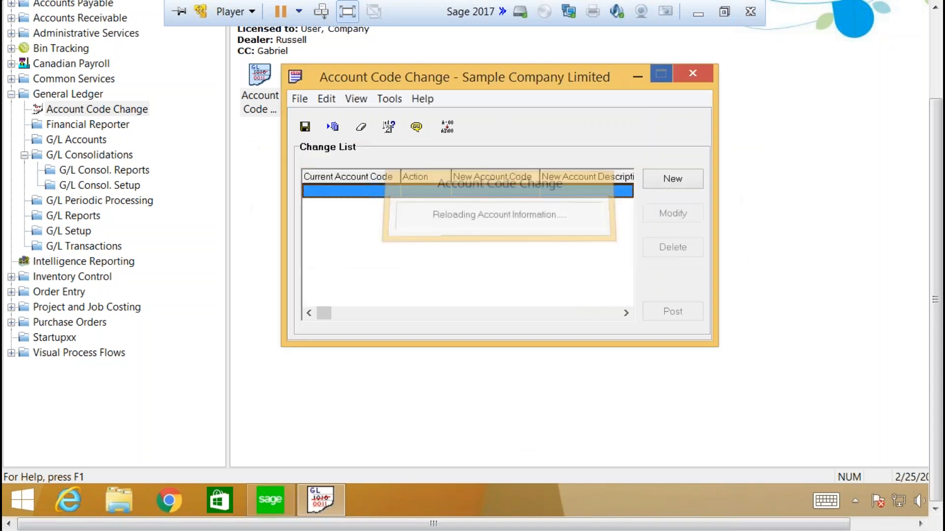
click(692, 73)
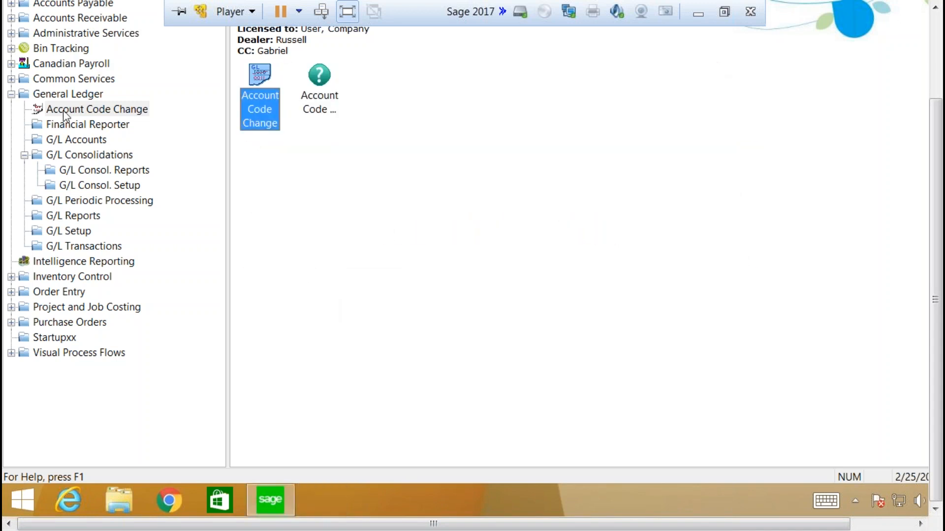
- Open the Chart of Accounts to check account 1002 after the combination, then return to the main desktop
click(77, 142)
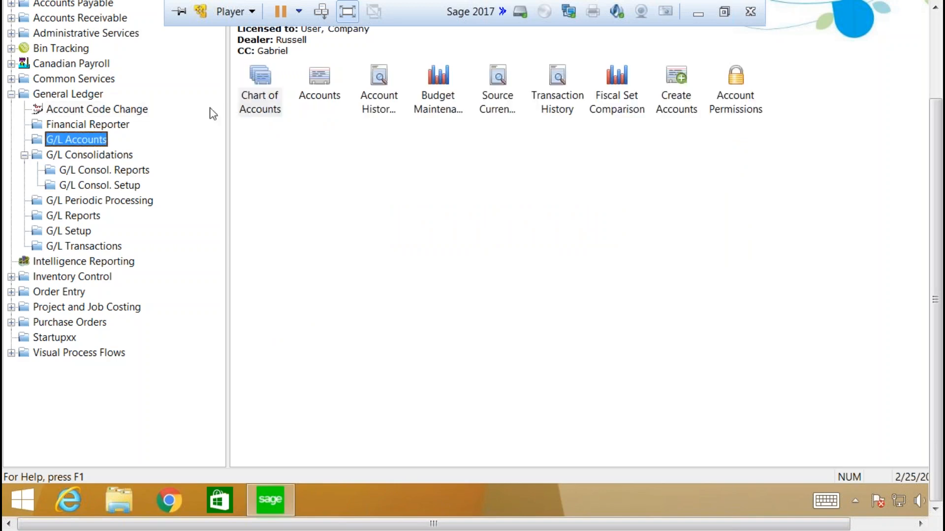
double_click(261, 97)
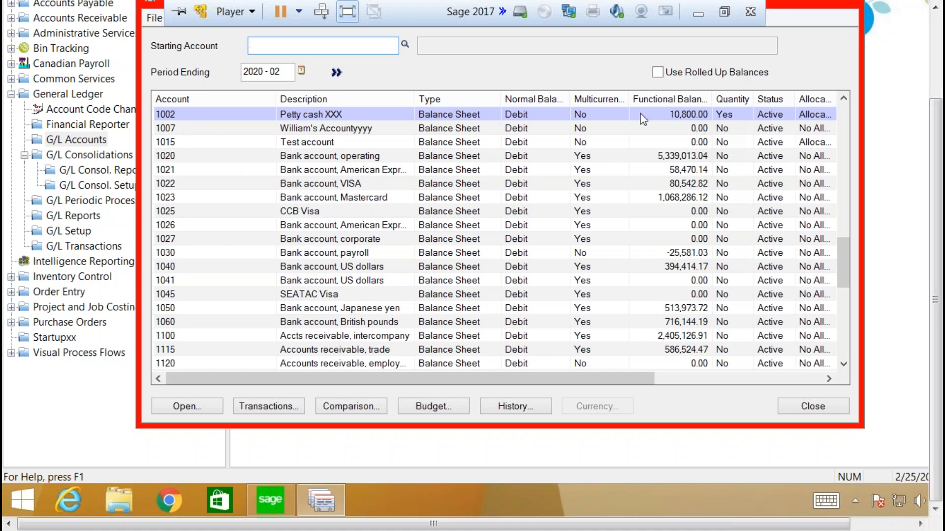
click(844, 11)
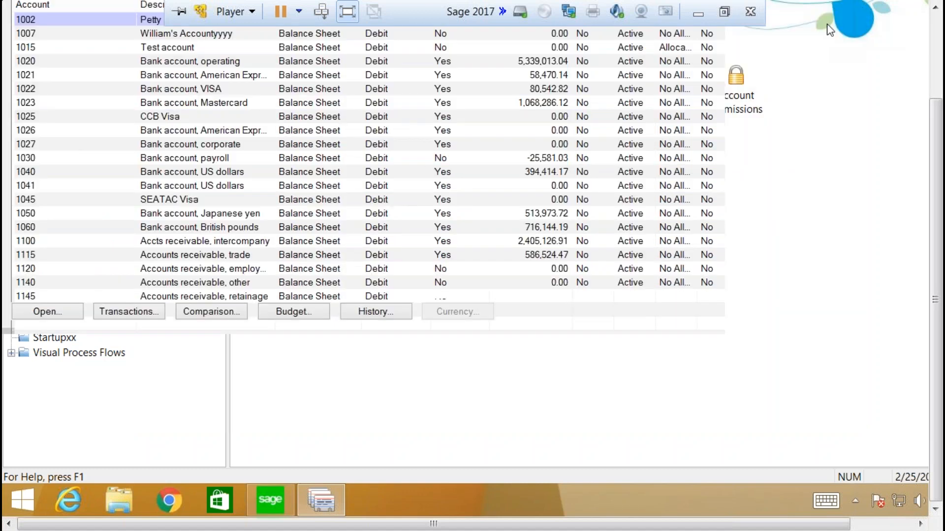
click(274, 504)
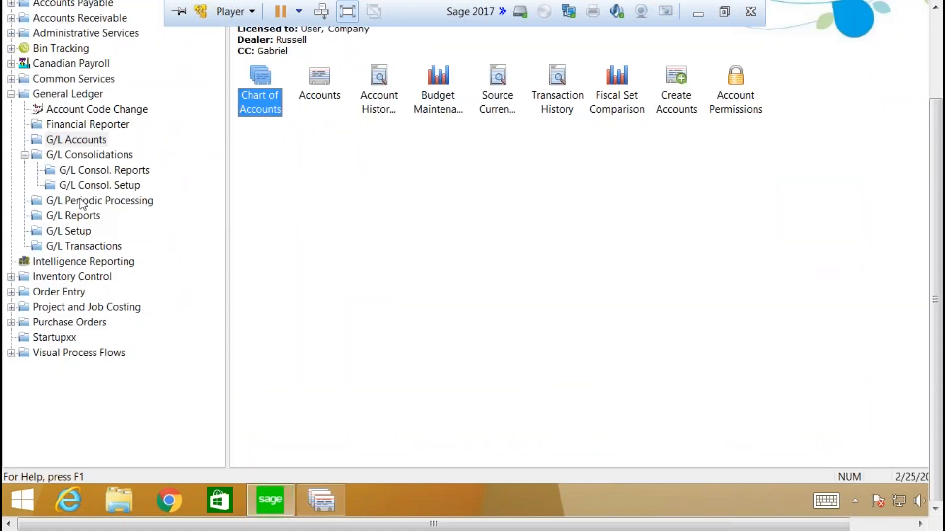
- Review the G/L security and default access settings in the account section of G/L Options, then close the options
click(75, 233)
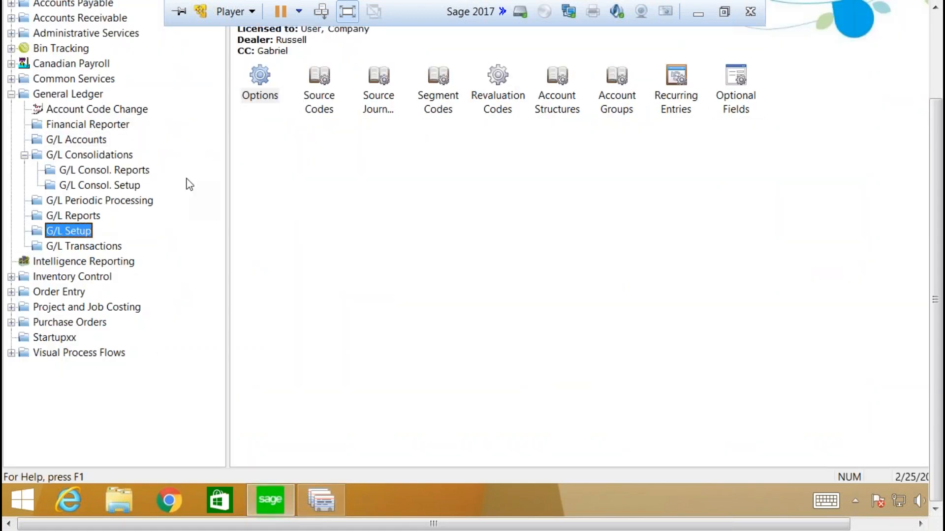
double_click(250, 83)
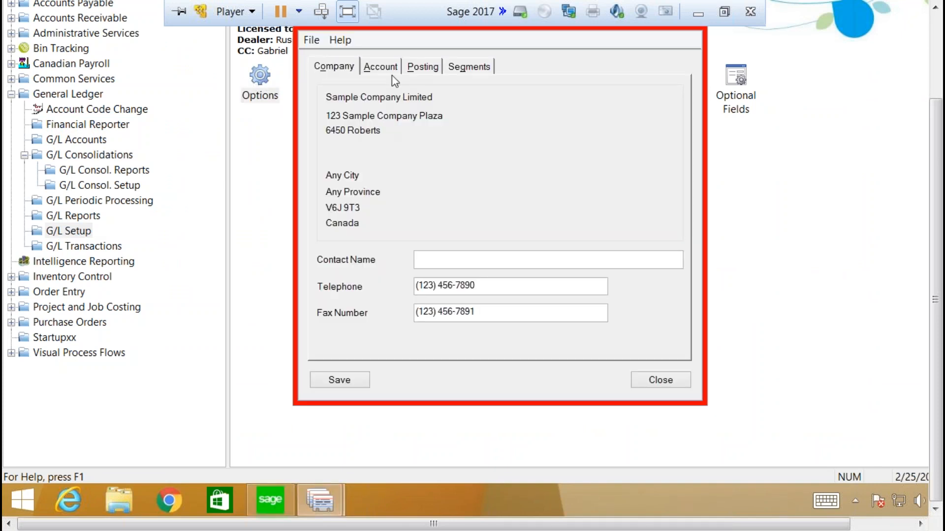
click(376, 69)
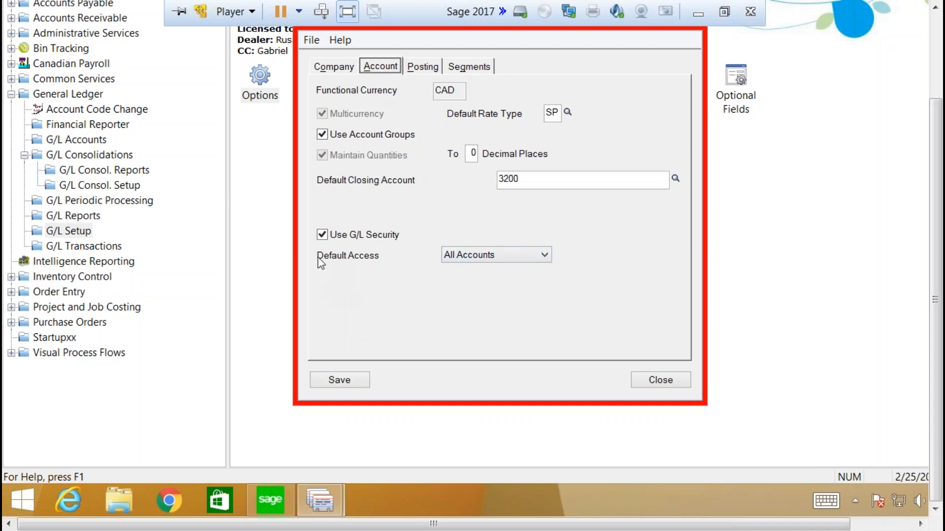
click(361, 390)
click(662, 380)
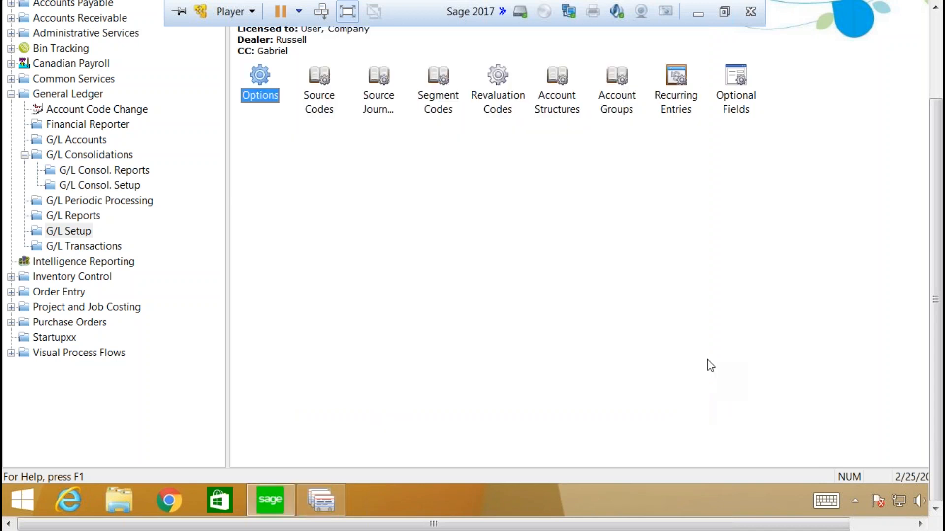
- Open G/L Account Permissions, load the first user ID, and show that user's account range restrictions
click(88, 246)
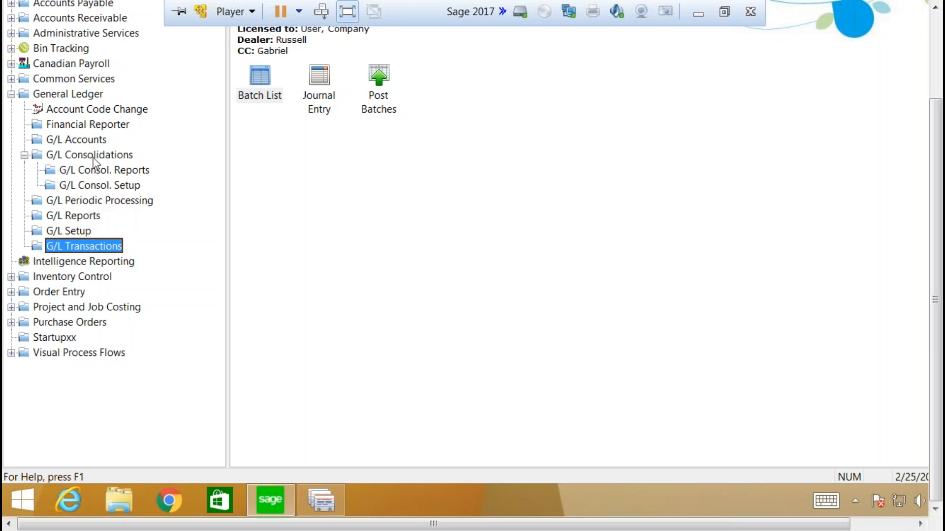
click(85, 140)
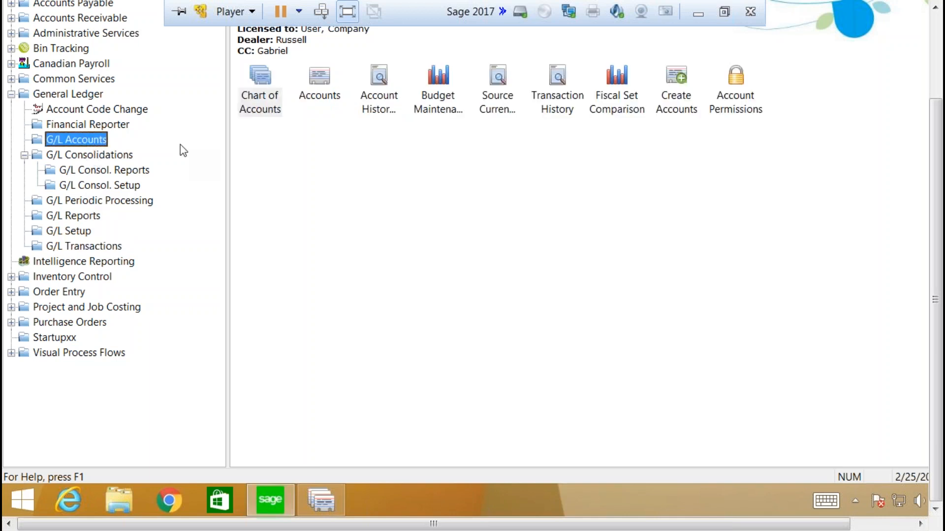
click(741, 103)
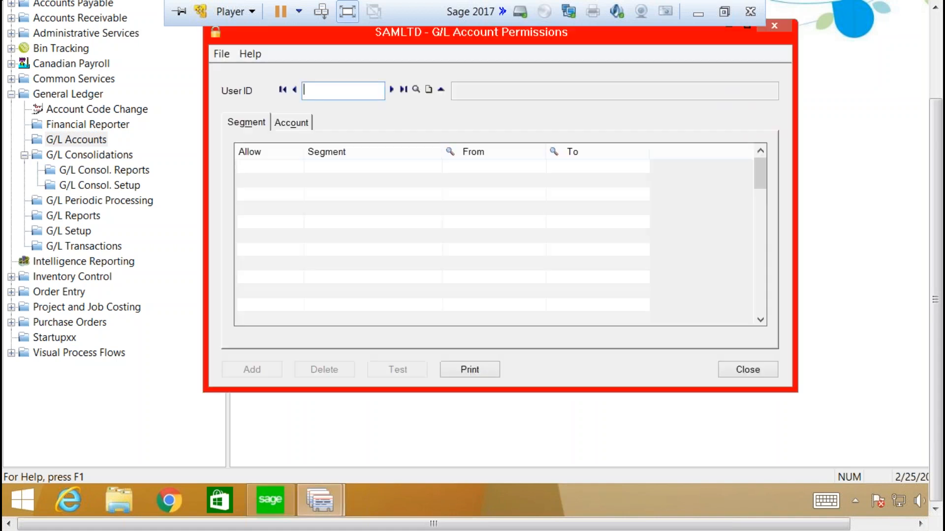
click(391, 90)
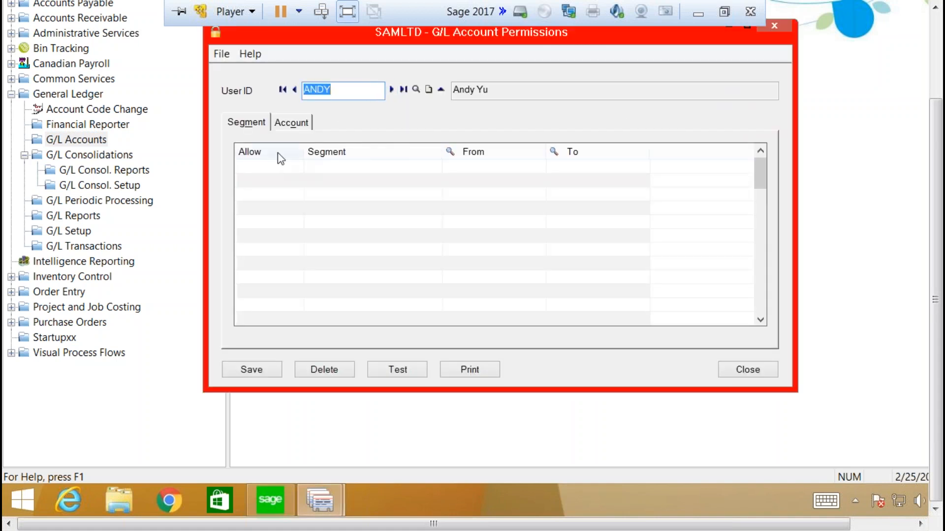
click(294, 123)
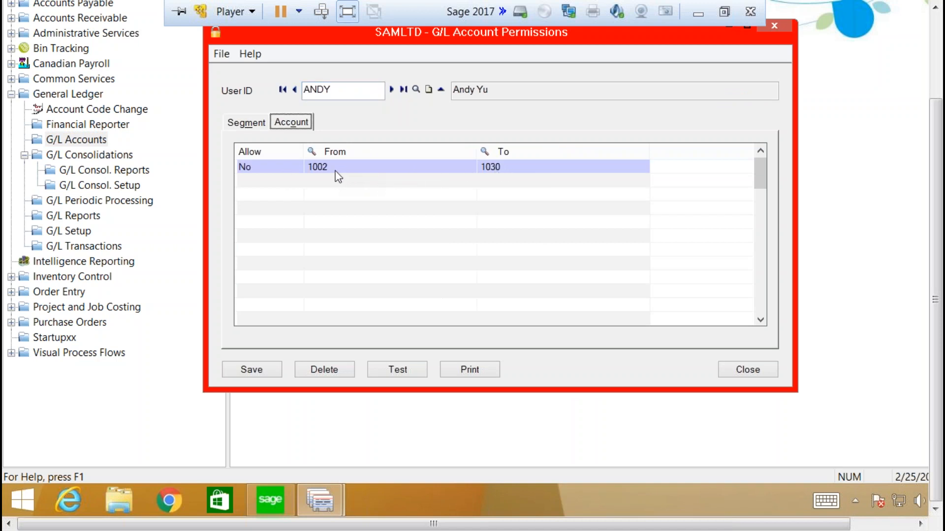
- Test the user's permissions, review the list of accessible accounts, and close the list and the Account Permissions window
click(388, 373)
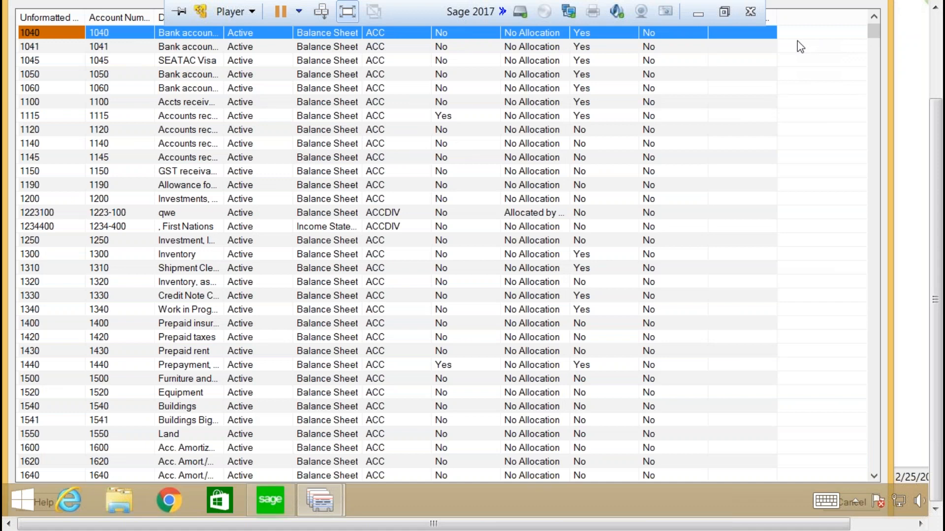
drag(935, 106, 936, 20)
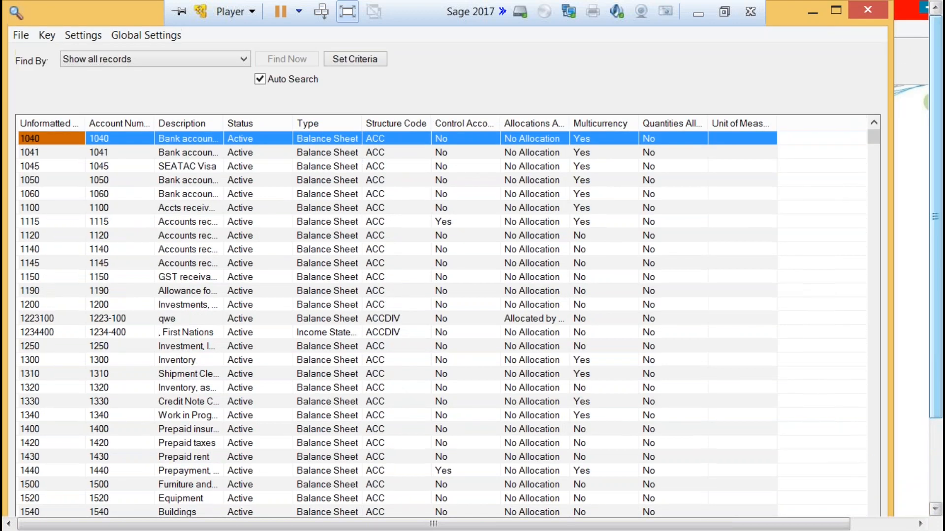
click(870, 10)
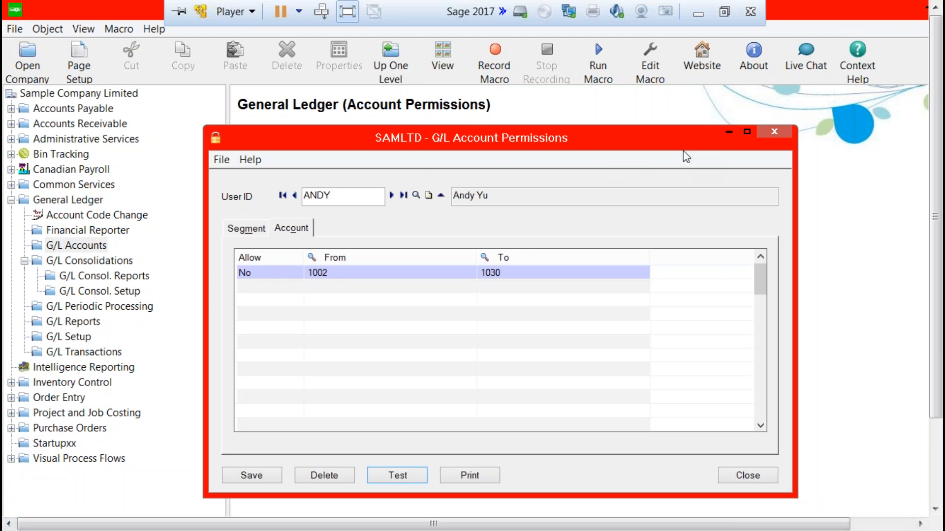
click(775, 131)
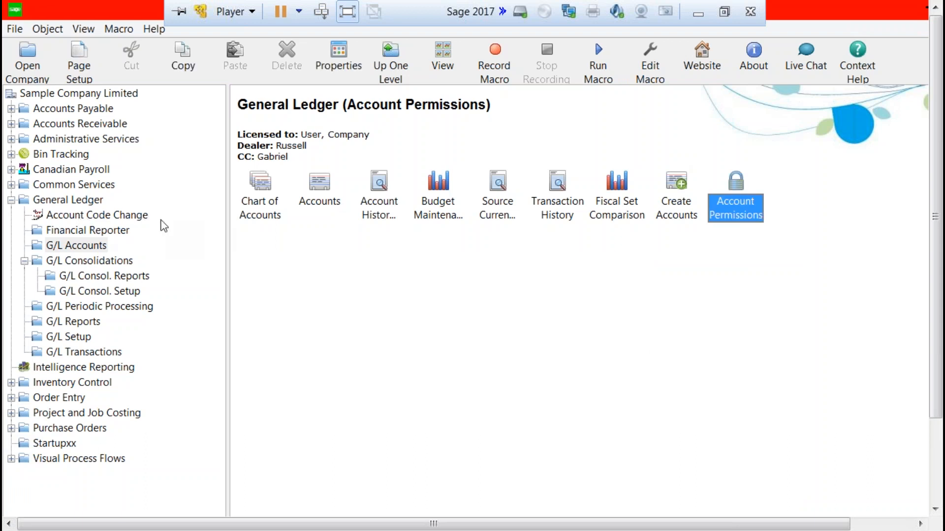
- Open the G/L Accounts window and load the first account record, 1002
click(312, 185)
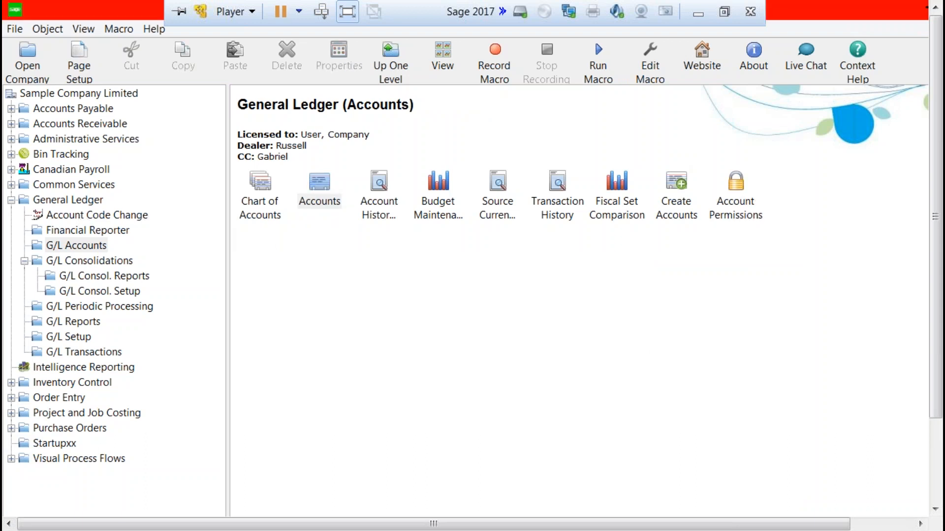
double_click(318, 192)
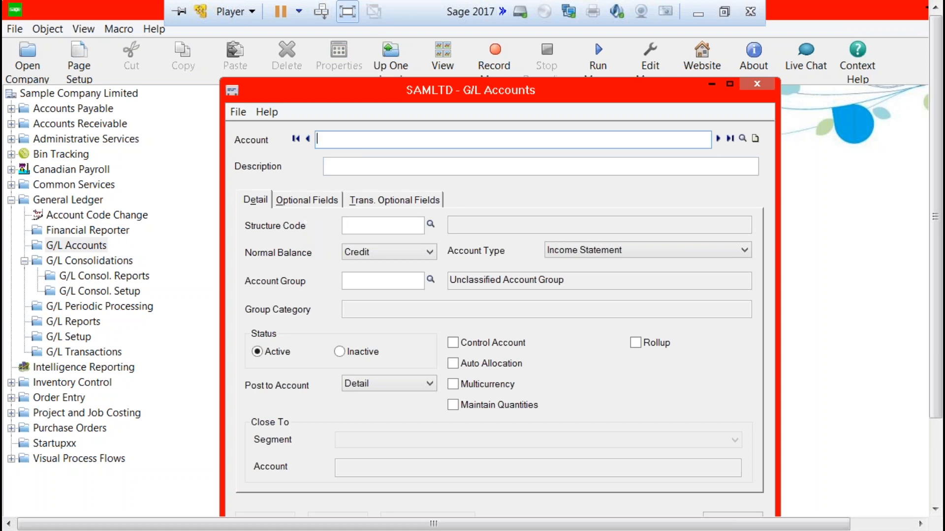
click(718, 139)
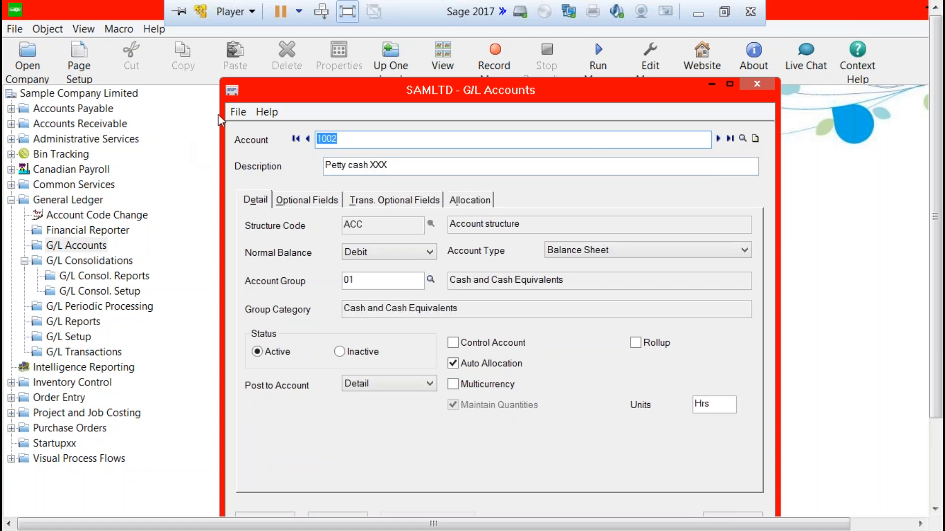
- Start an export from G/L Accounts using the Basic Account Profile option
click(238, 112)
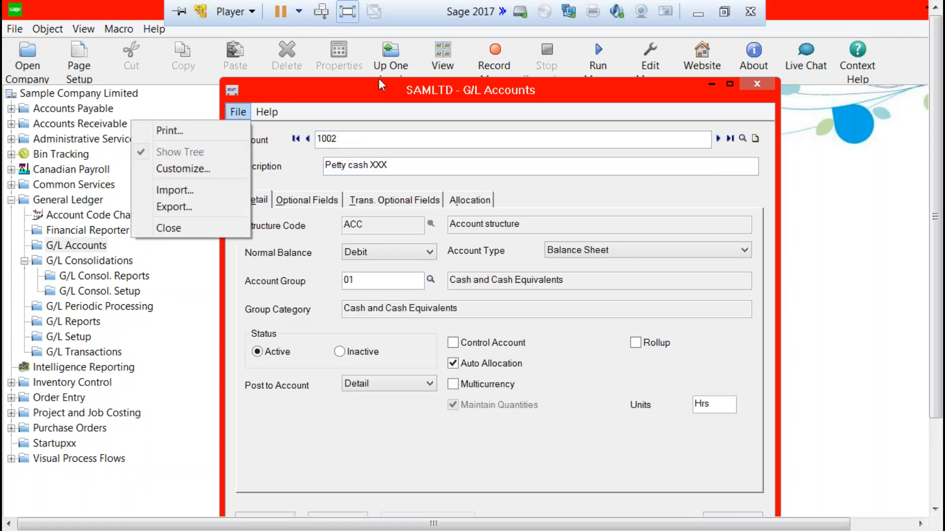
drag(371, 87, 375, 70)
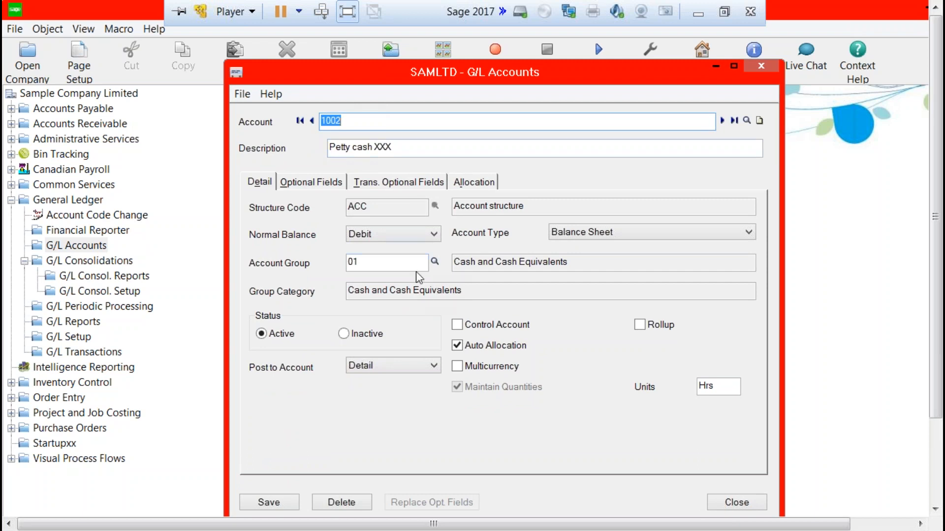
click(242, 94)
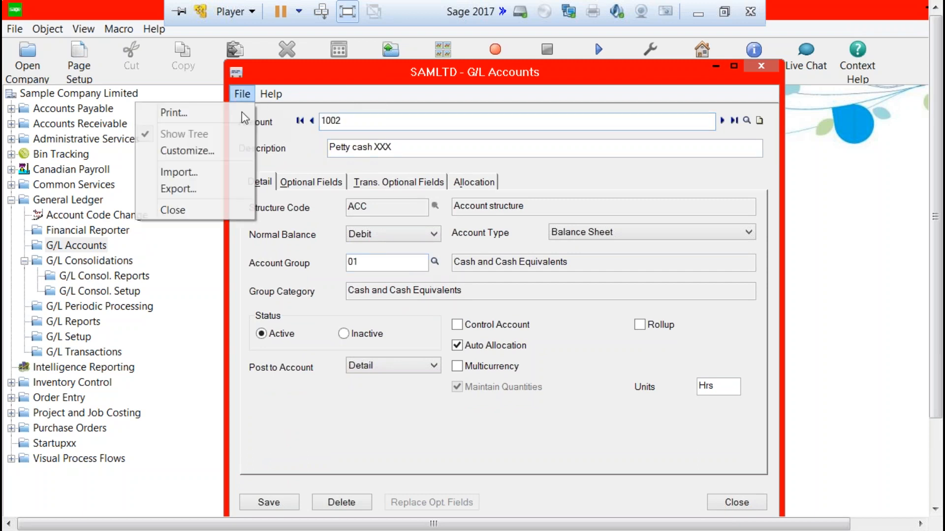
click(190, 197)
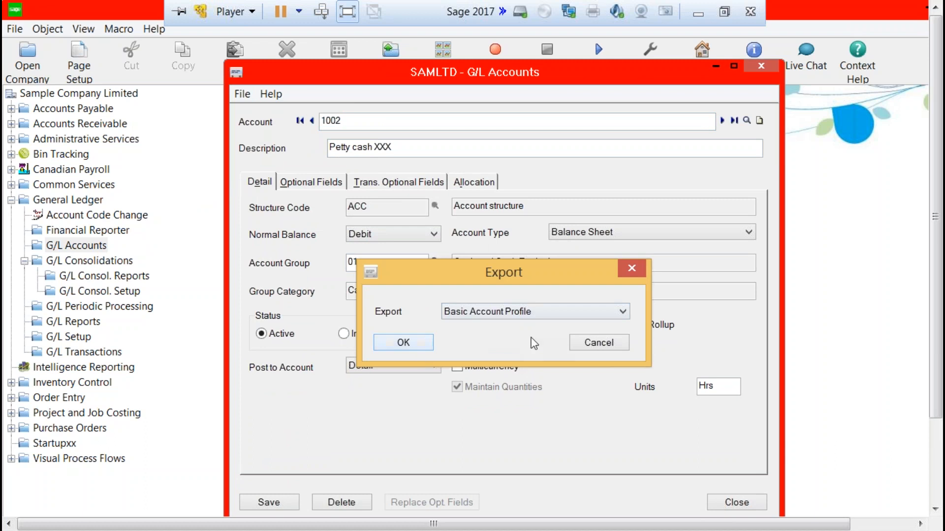
click(535, 314)
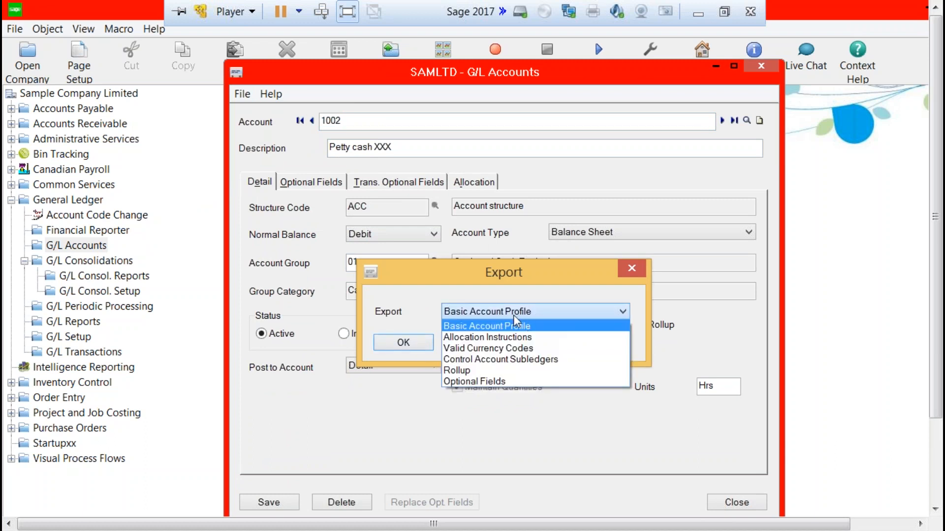
click(456, 328)
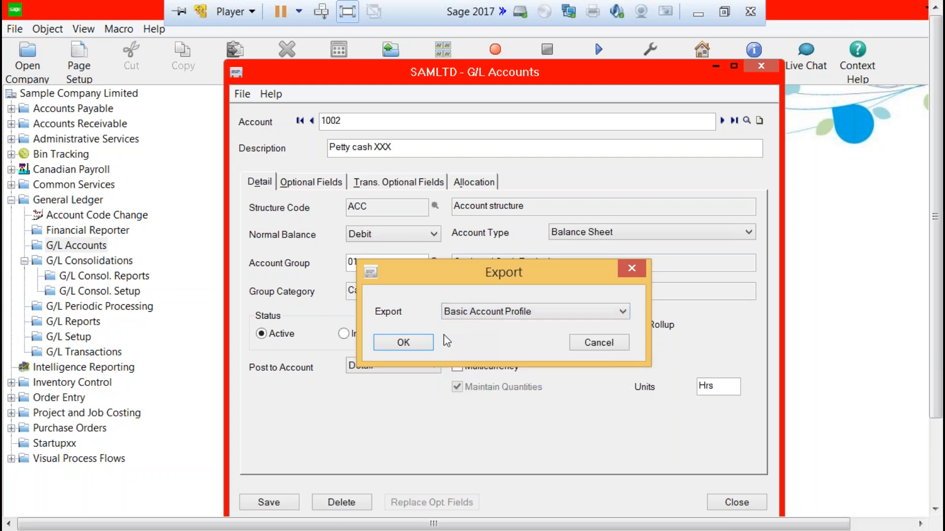
click(402, 342)
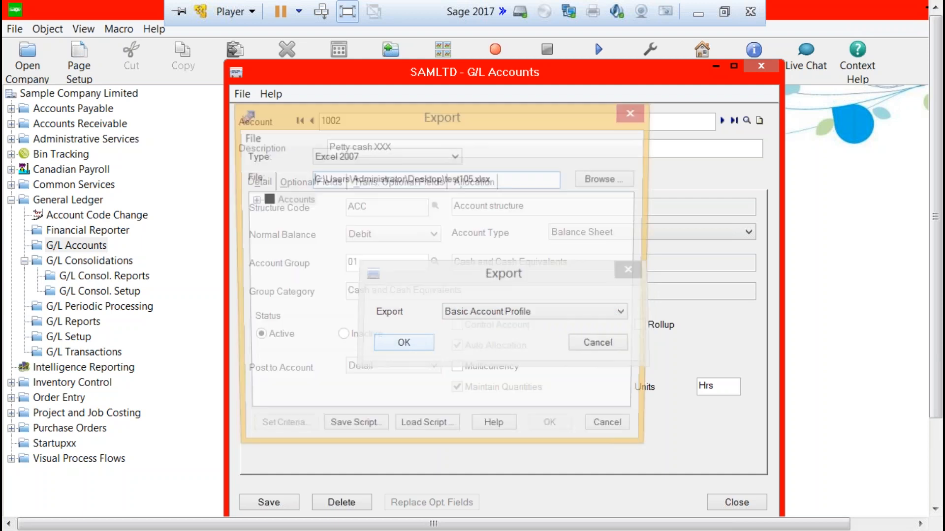
- Change the Excel 2007 export file name to test106.xlsx in the same desktop folder
click(475, 181)
key(BackSpace)
text(6)
key(Tab)
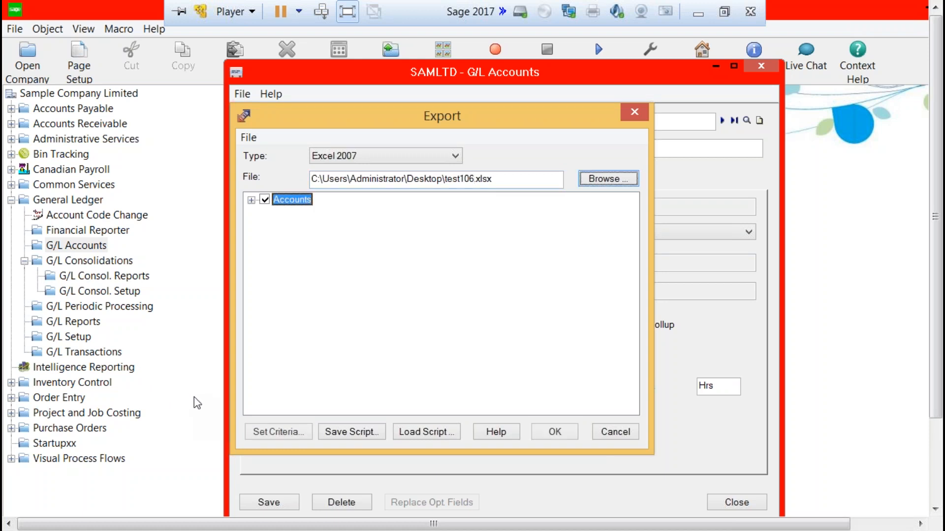
- Expand the Accounts field list and exclude Description, Date Created, Normal Balance DR/CR and Status from the export
click(251, 200)
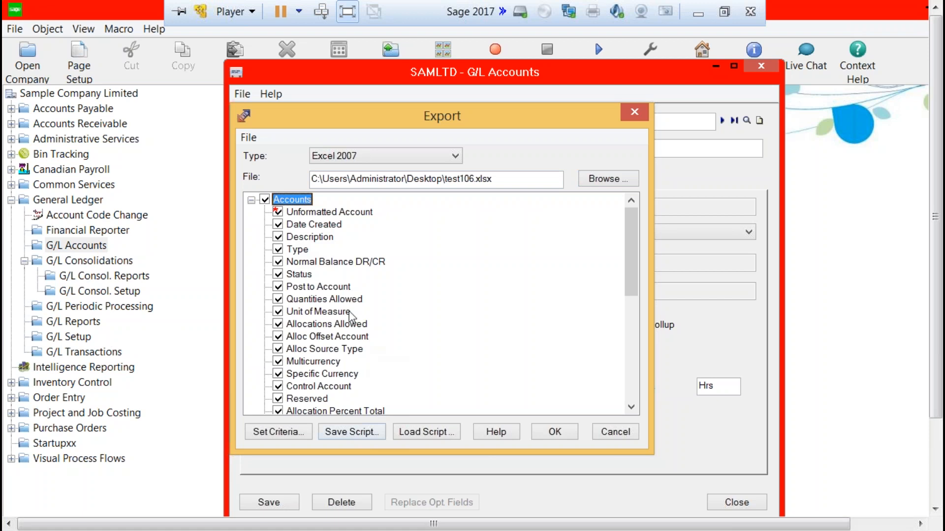
scroll(315, 374, down, 4)
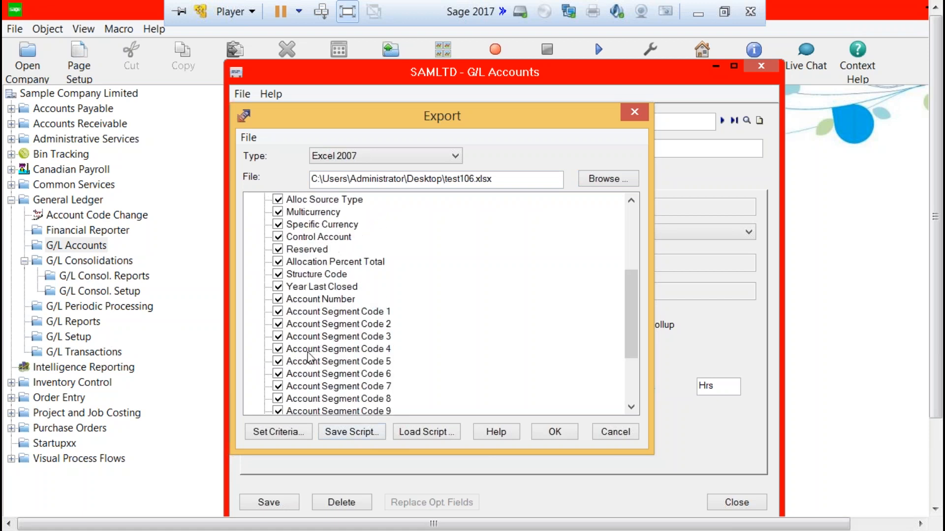
scroll(308, 353, down, 1)
scroll(339, 379, up, 4)
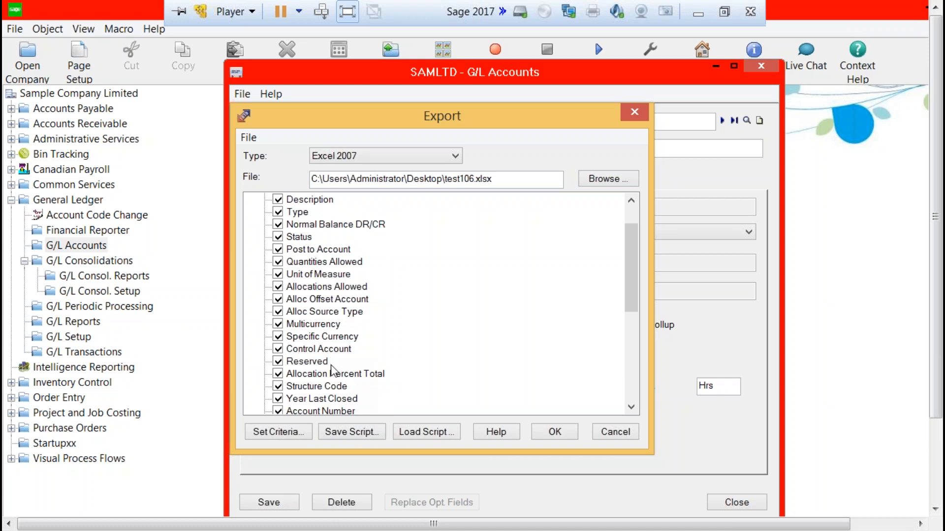
scroll(334, 367, up, 1)
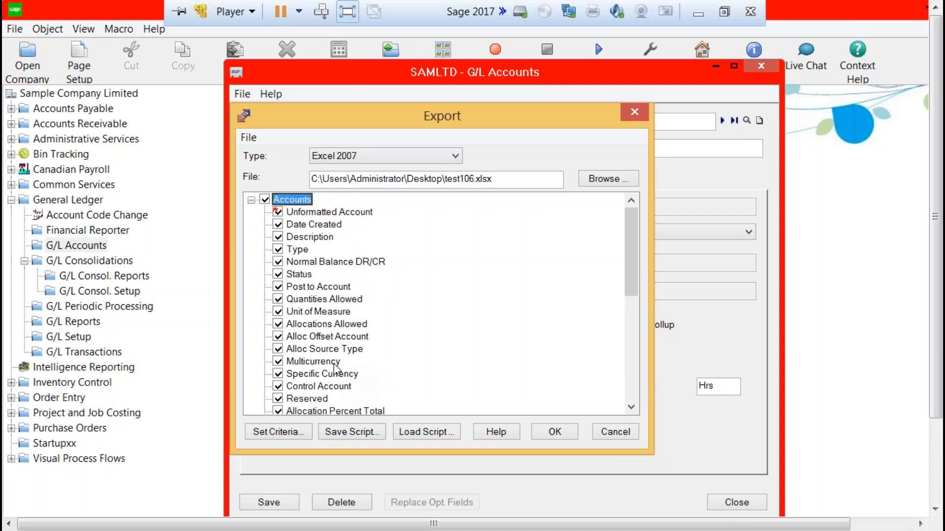
click(278, 237)
click(278, 225)
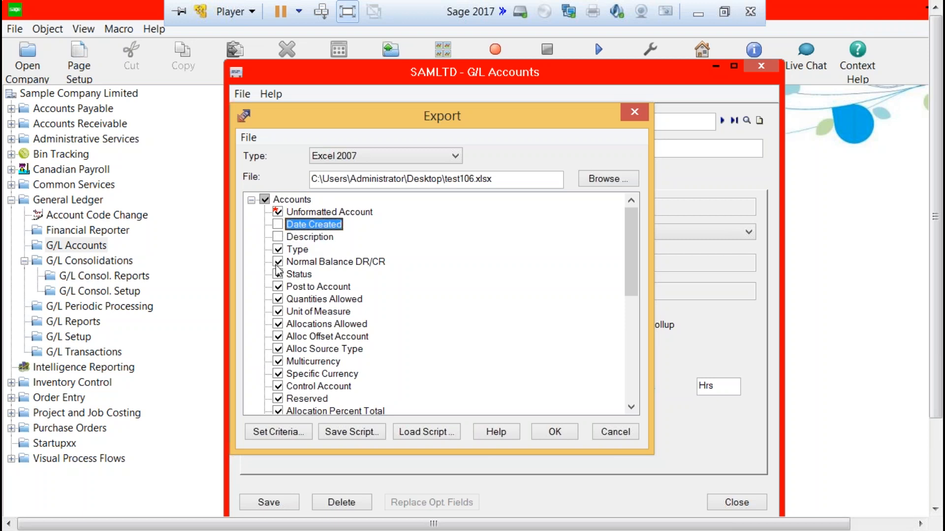
click(278, 262)
click(278, 274)
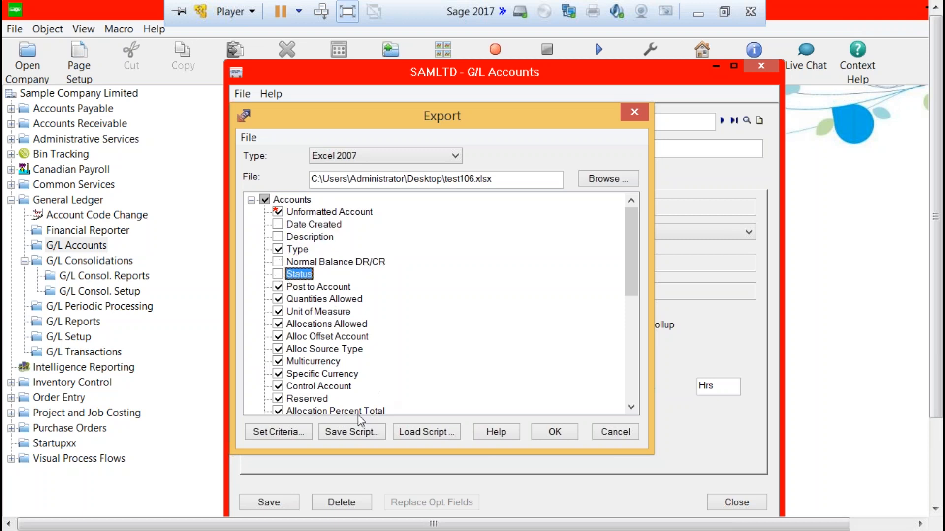
- Open the export criteria for Accounts and add the Unformatted Account column
click(292, 433)
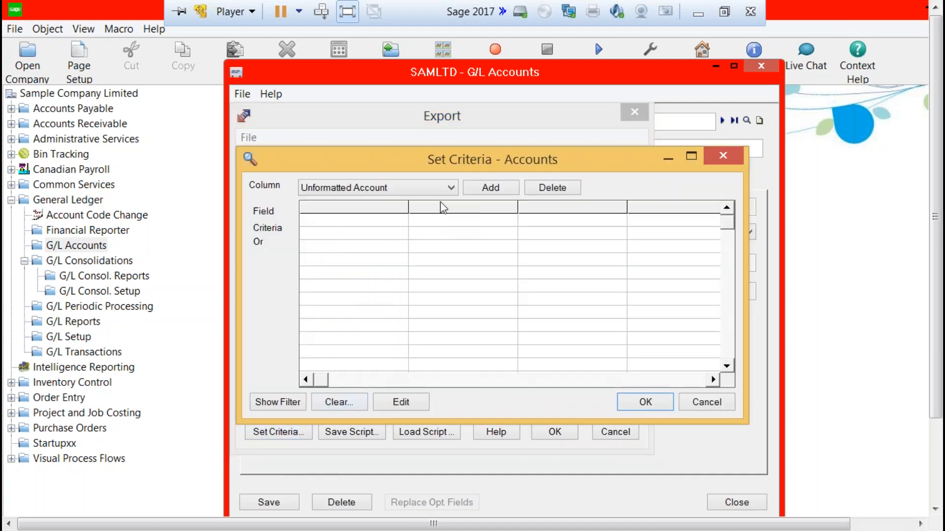
click(451, 188)
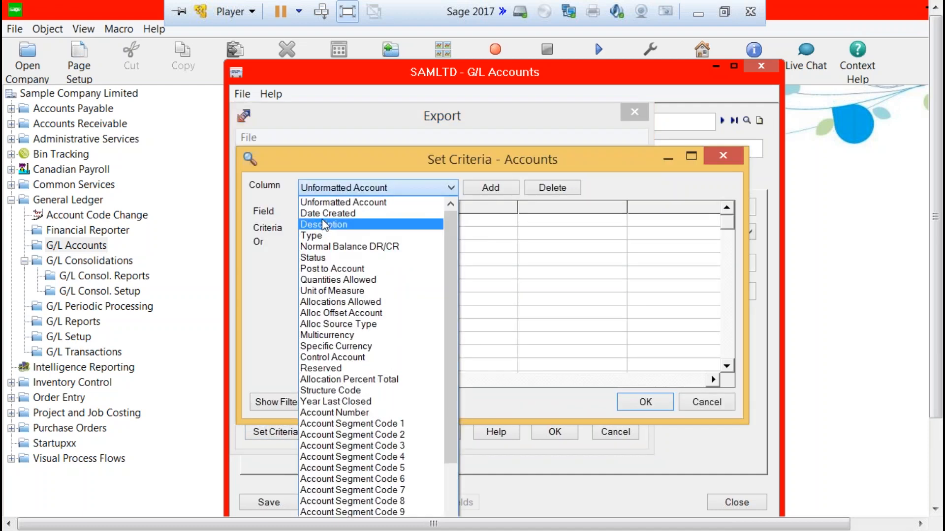
click(337, 202)
click(490, 188)
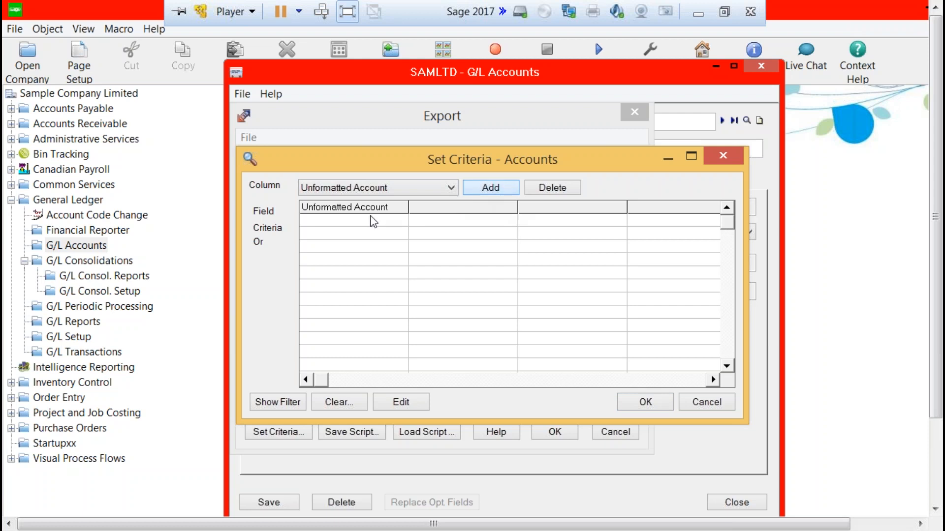
- Set the first Unformatted Account criterion to < 3200 as an entered value instead of a field name, and accept the criteria
double_click(364, 228)
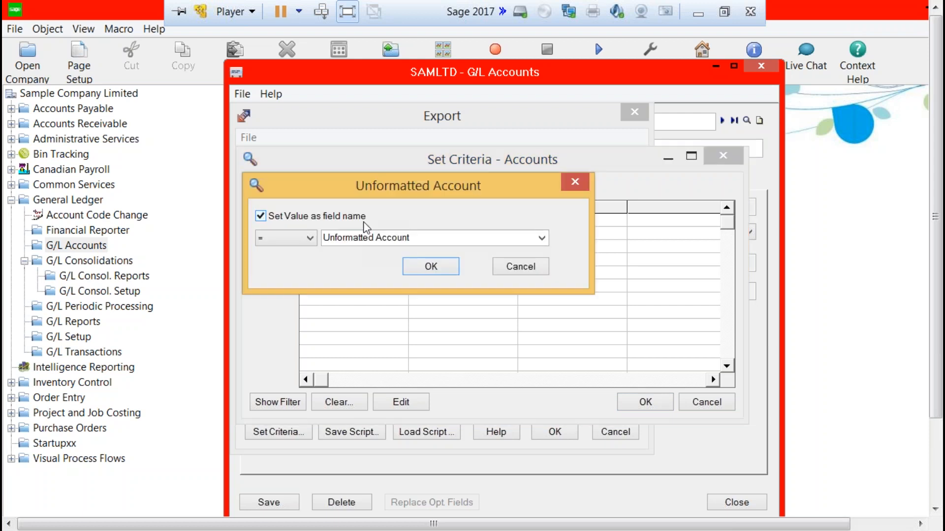
click(309, 238)
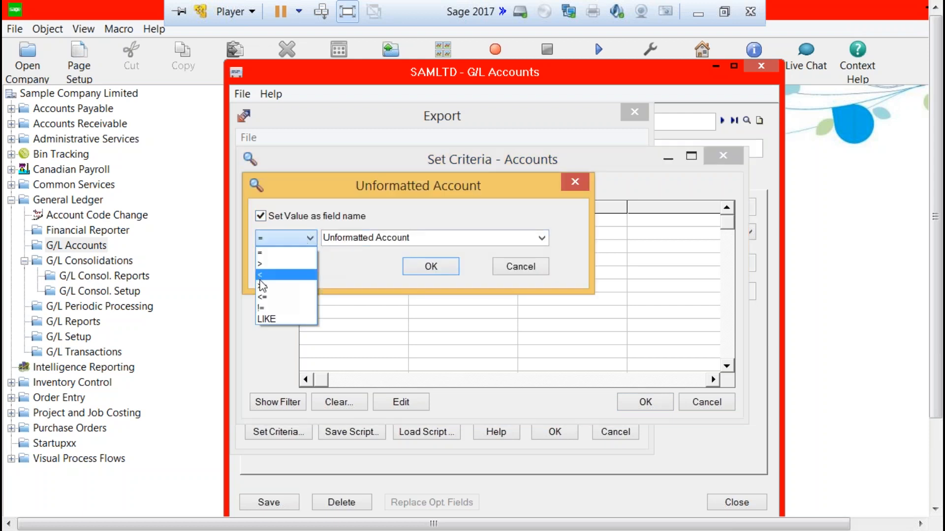
click(261, 276)
click(261, 216)
click(346, 239)
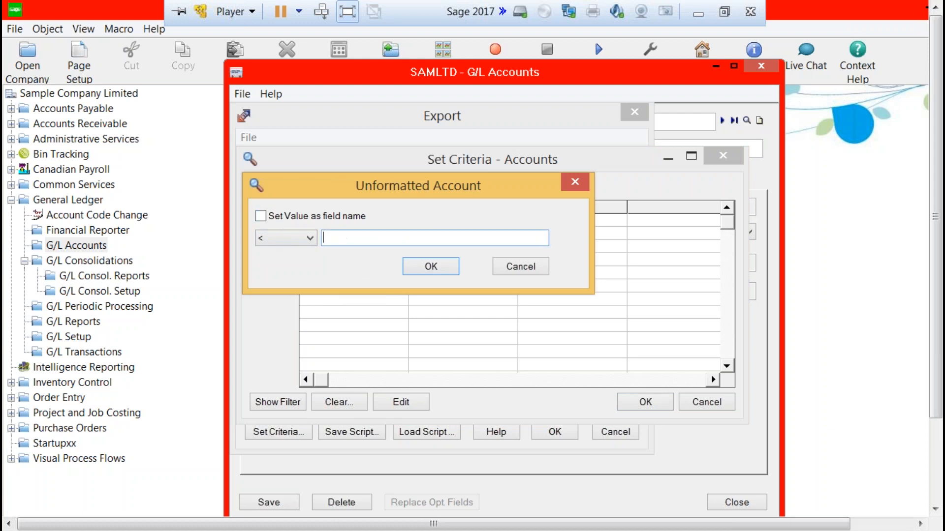
text(3200)
click(431, 267)
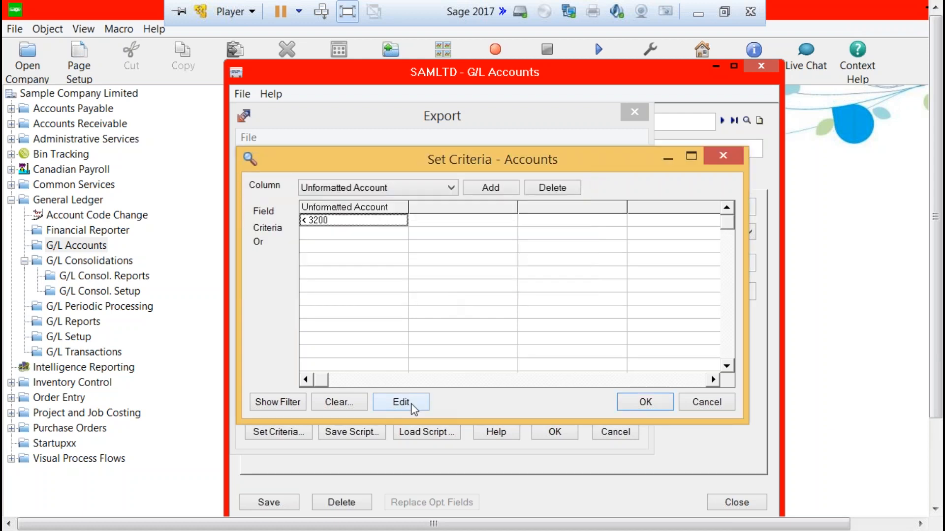
click(644, 402)
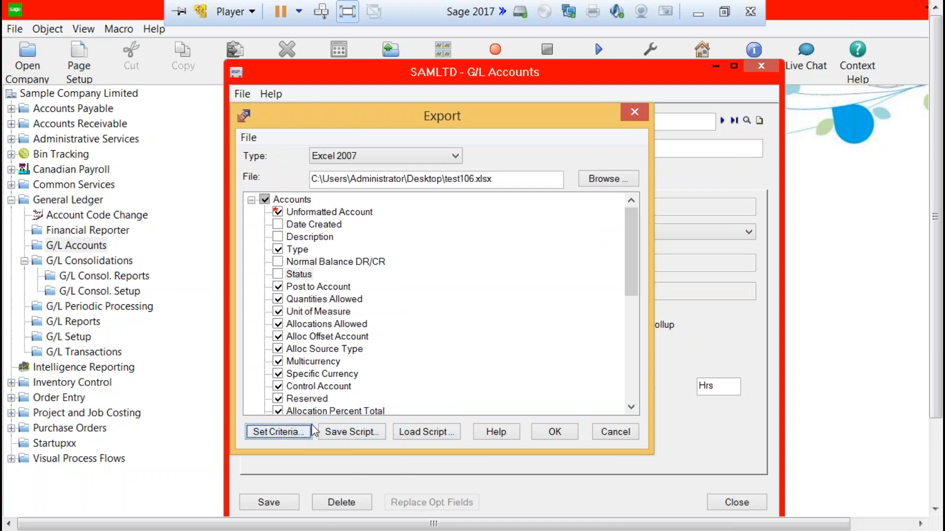
- Add an alternative Unformatted Account criterion of > 6000 to the export criteria, then run the export
click(283, 436)
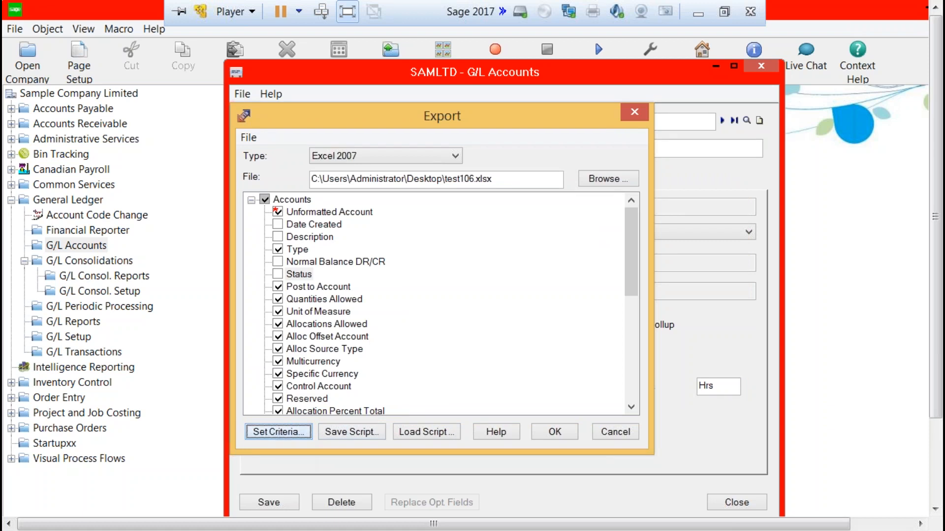
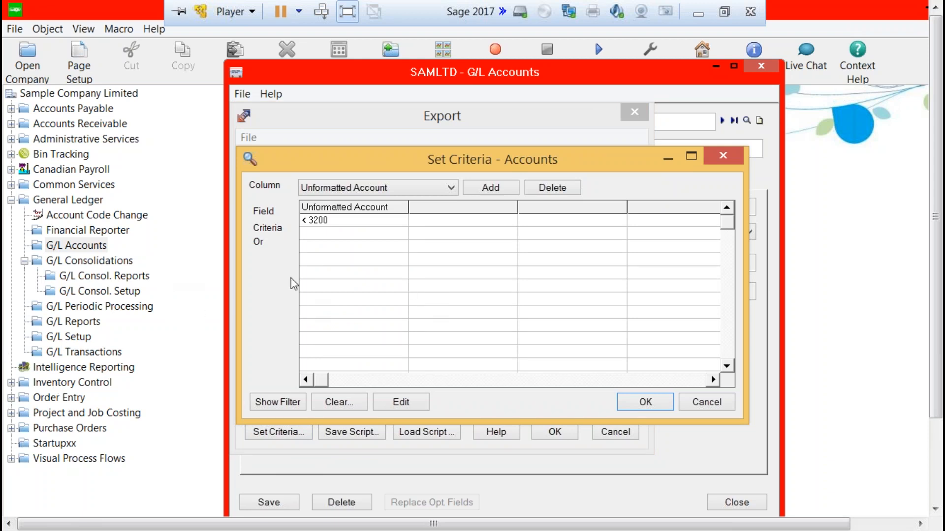
click(348, 246)
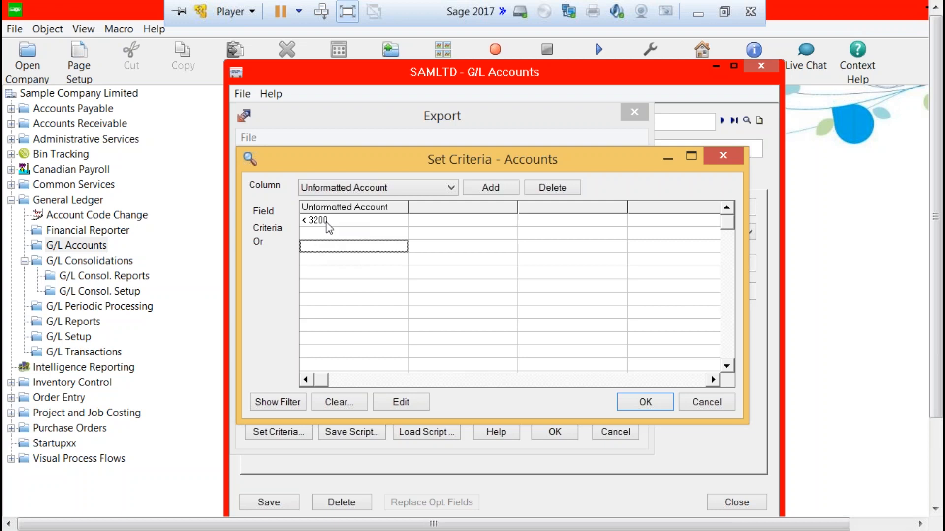
click(336, 233)
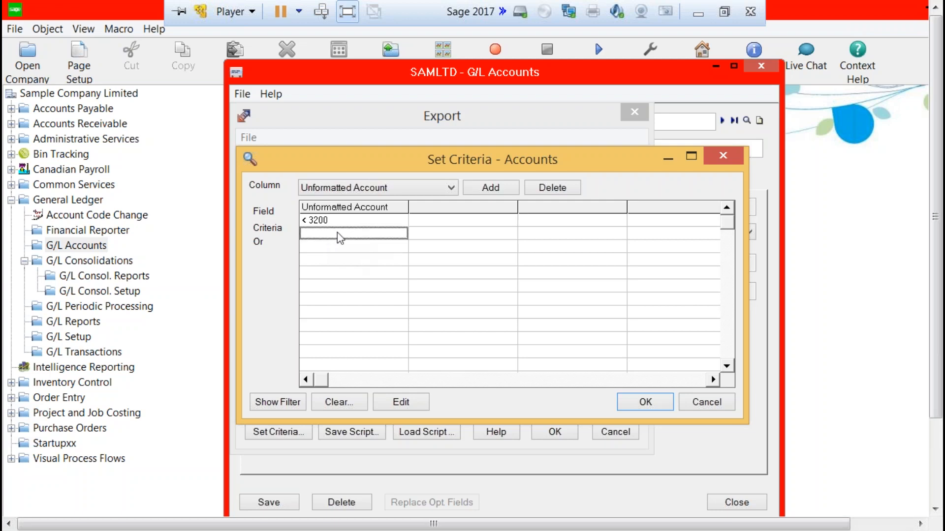
double_click(341, 238)
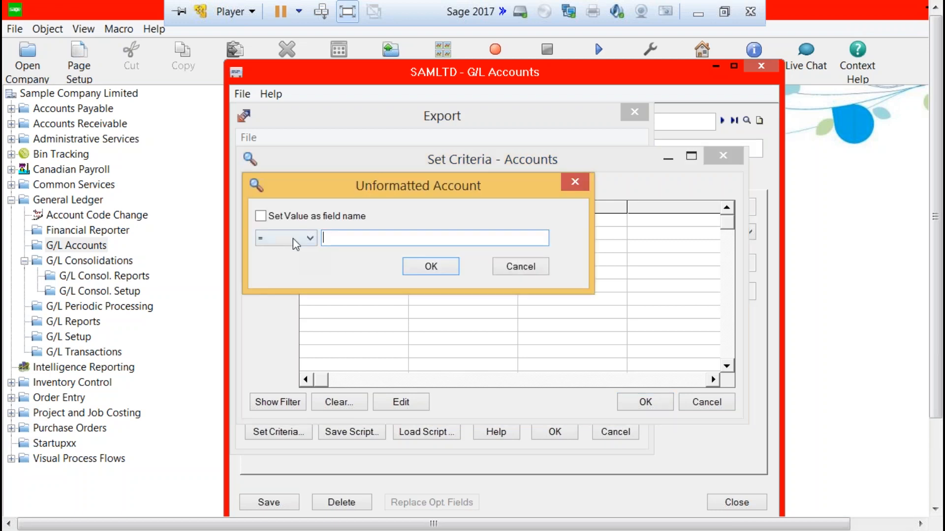
click(310, 239)
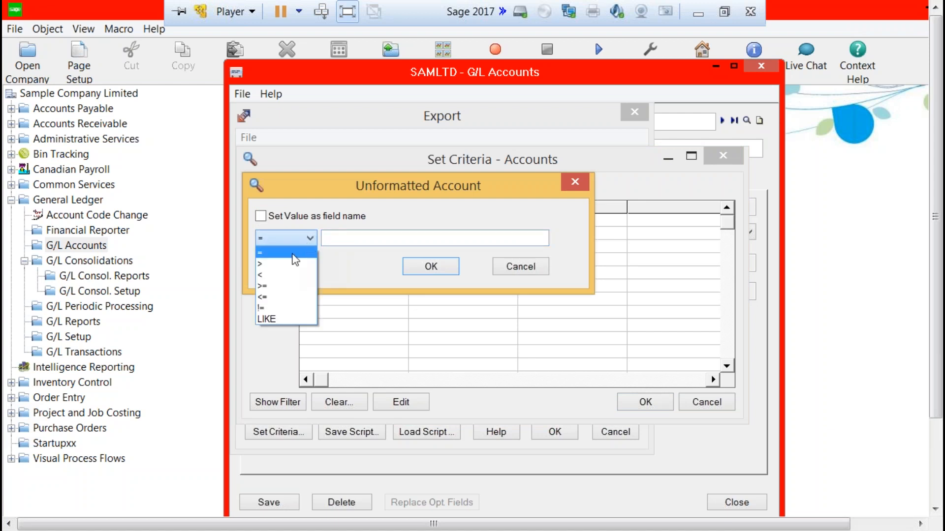
click(269, 274)
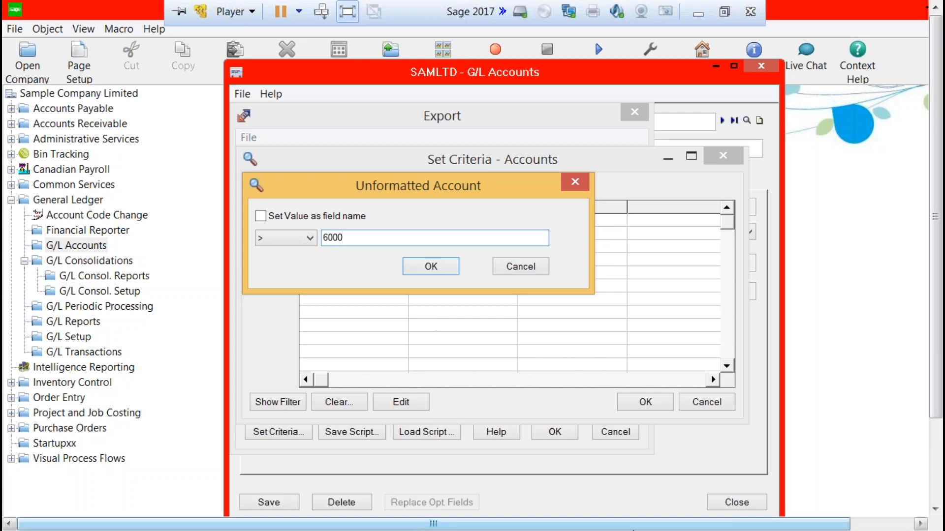
click(443, 268)
click(442, 222)
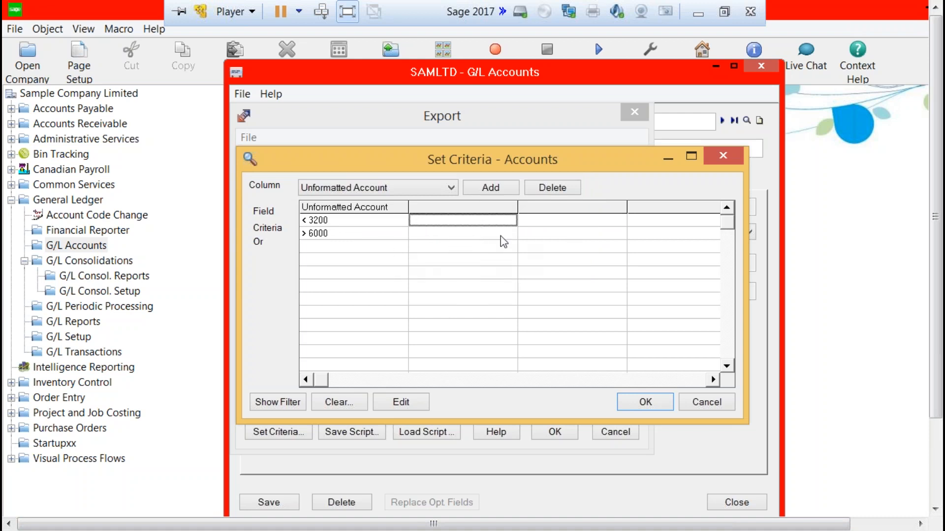
click(636, 407)
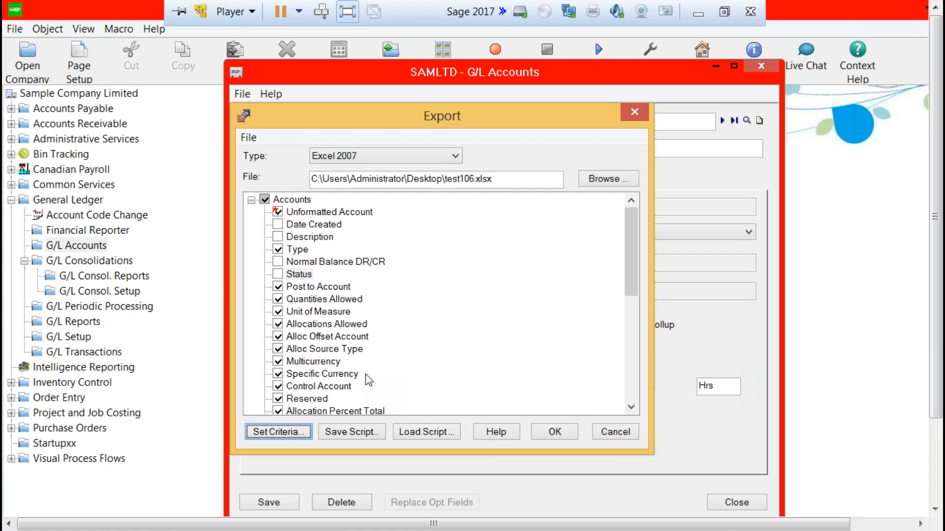
click(553, 433)
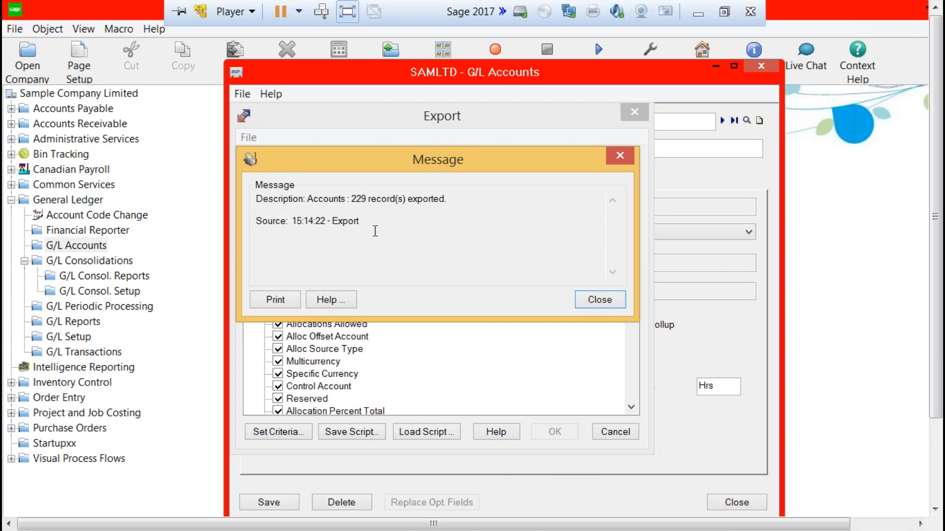
- Dismiss the export message, minimize the Sage 300 windows, and open the exported test106.xlsx workbook from the desktop in Excel
click(599, 299)
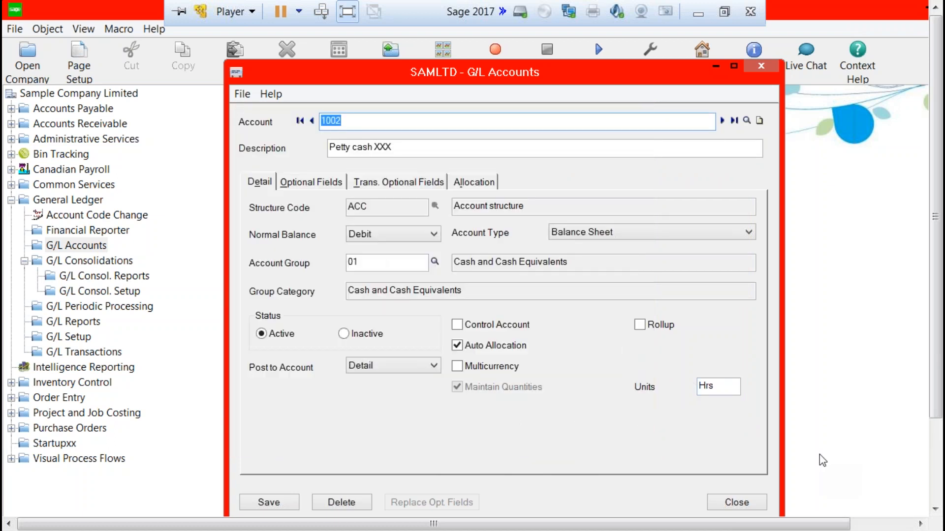
click(723, 68)
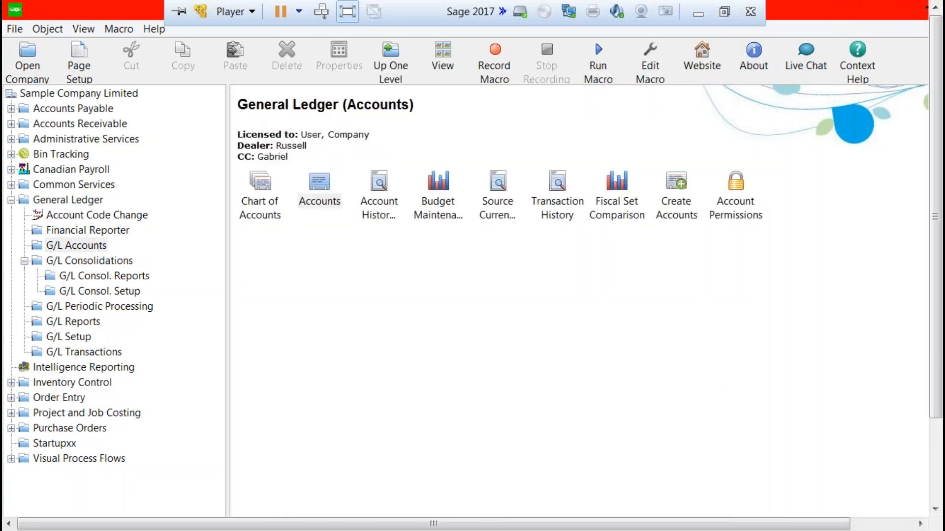
drag(96, 6, 89, 104)
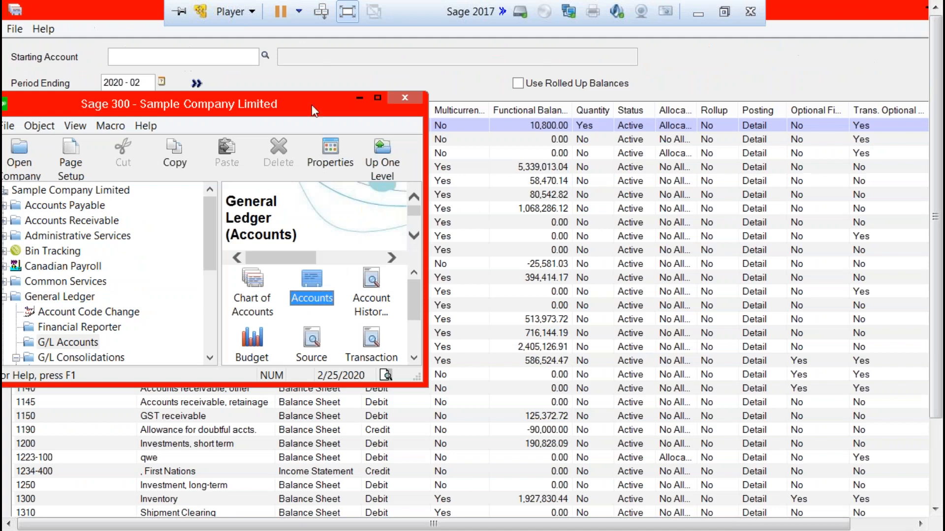
click(358, 99)
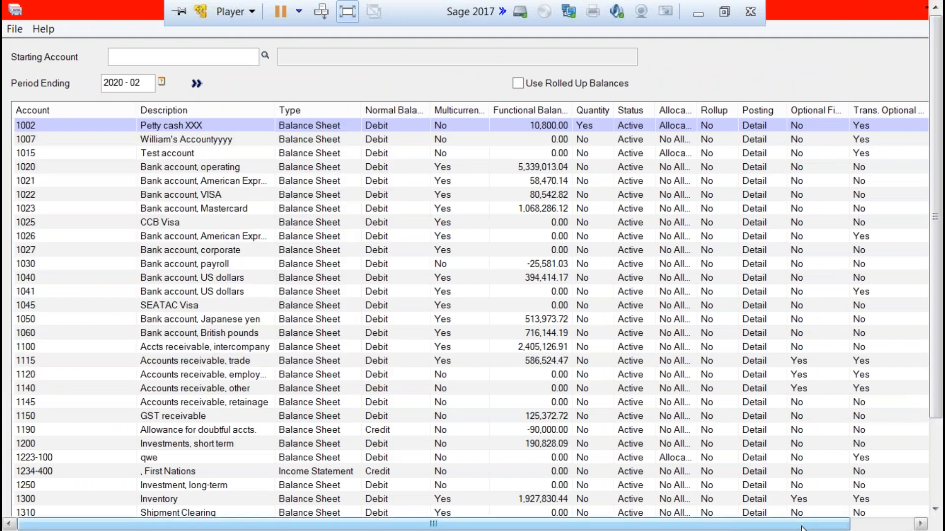
drag(802, 527, 864, 527)
click(859, 8)
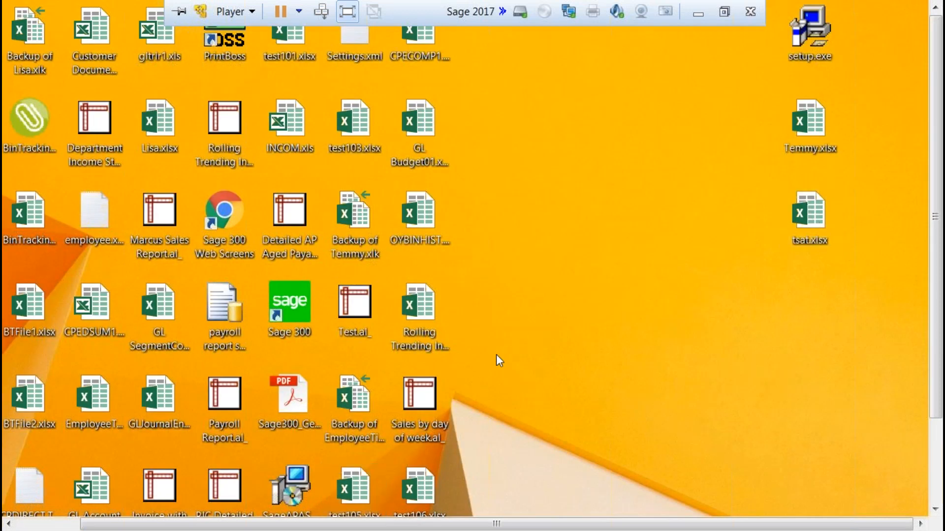
click(419, 492)
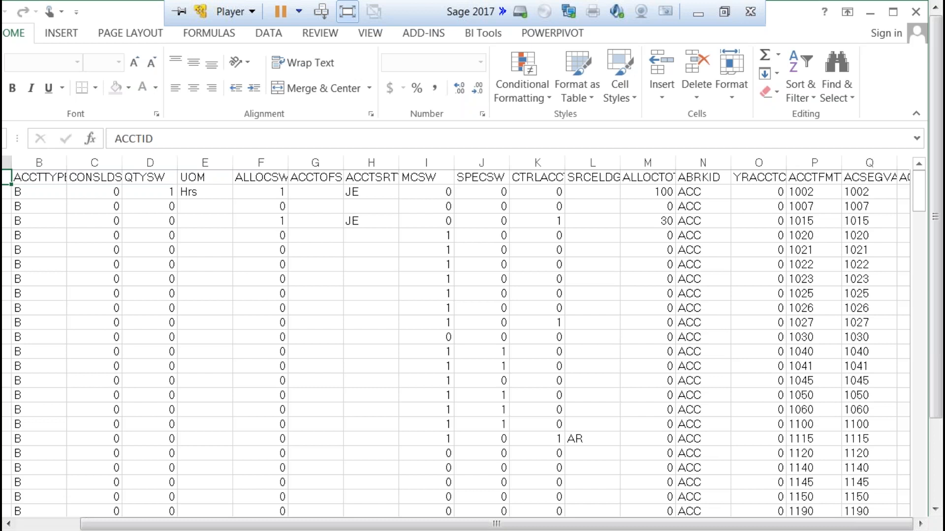
- Examine the account numbers in the ACCTID column to check that the export respects the < 3200 and > 6000 criteria
click(7, 366)
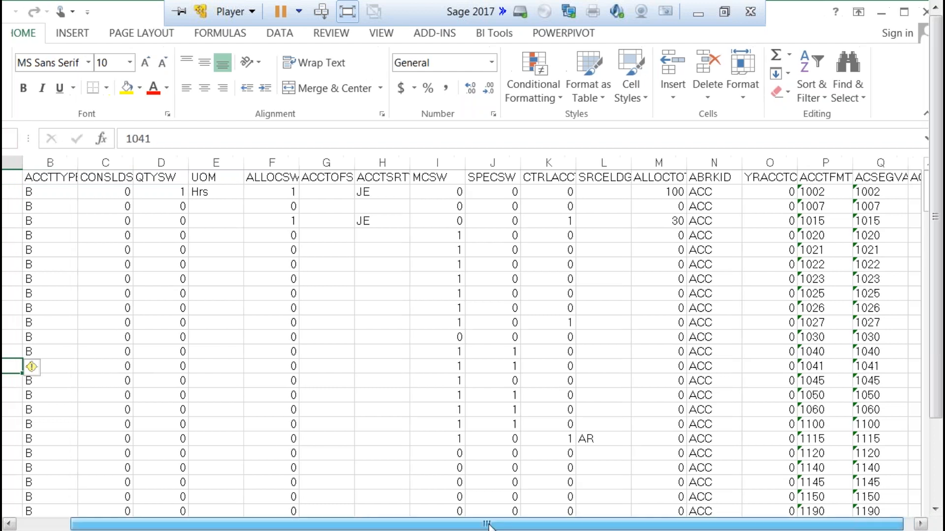
drag(541, 526, 478, 525)
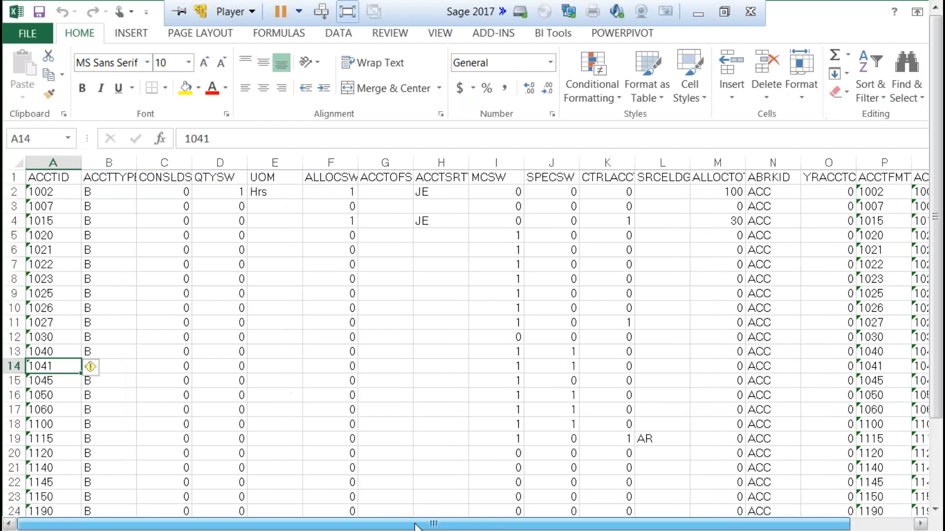
click(52, 322)
click(52, 337)
key(Down)
key(Down)
key(Down)
key(Down)
key(Down)
key(Down)
key(Down)
key(Down)
key(Down)
key(Down)
key(Down)
key(Down)
key(Down)
key(Down)
key(Down)
key(Down)
key(Down)
key(Down)
key(Down)
key(Down)
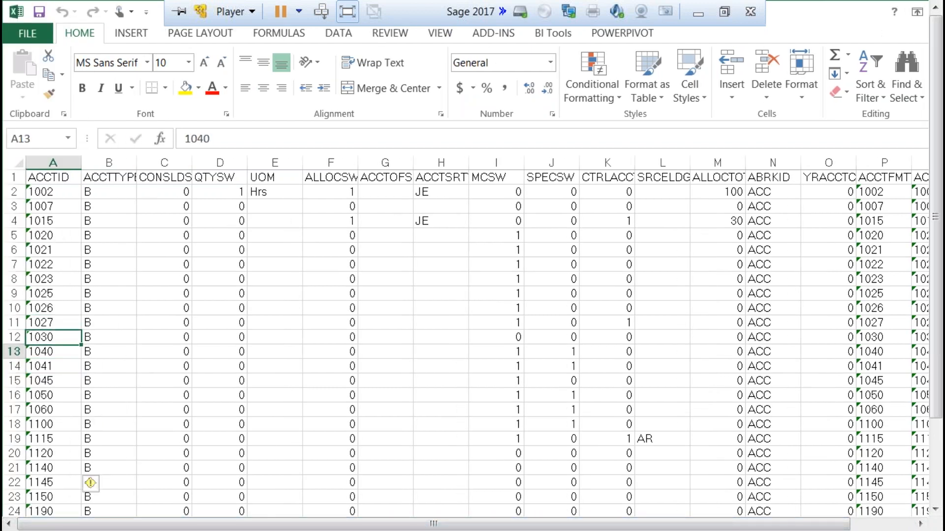
key(Down)
key(Down)
key(Down)
key(Down)
key(Down)
key(Down)
key(Down)
key(Down)
key(Down)
key(Down)
key(Down)
key(Down)
key(Down)
key(Down)
key(Down)
key(Down)
key(Down)
key(Down)
key(Down)
key(Down)
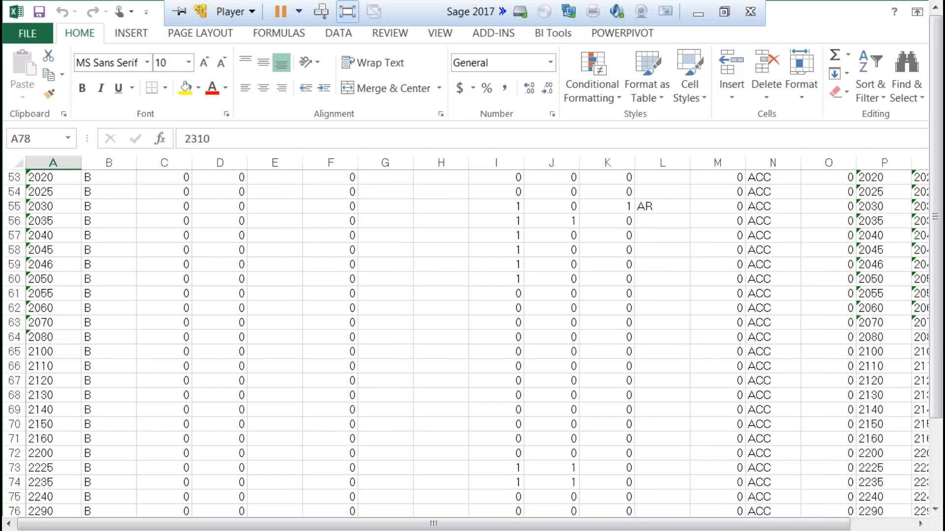
key(Down)
key(Down)
key(Down)
key(Down)
key(Down)
key(Down)
key(Down)
key(Down)
key(Down)
key(Down)
key(Down)
key(Down)
key(Down)
key(Down)
key(Down)
key(Down)
key(Down)
key(Down)
key(Down)
key(Down)
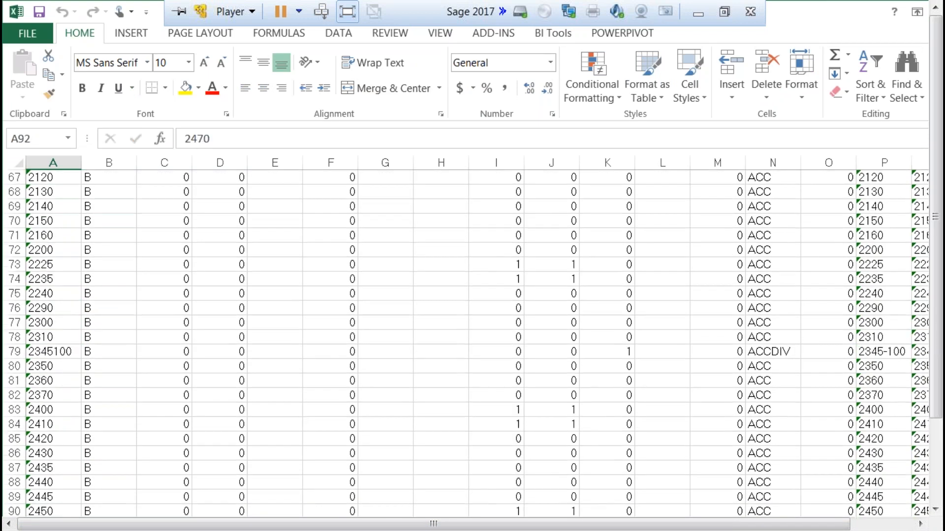
key(Up)
key(Up)
key(Up)
key(Up)
key(Up)
key(Up)
key(Up)
key(Up)
key(Up)
key(Up)
key(Up)
key(Up)
key(Up)
key(Up)
key(Up)
key(Up)
key(Up)
key(Up)
key(Up)
key(Up)
key(Up)
key(Up)
key(Up)
key(Up)
key(Up)
key(Up)
key(Up)
key(Up)
key(Up)
key(Up)
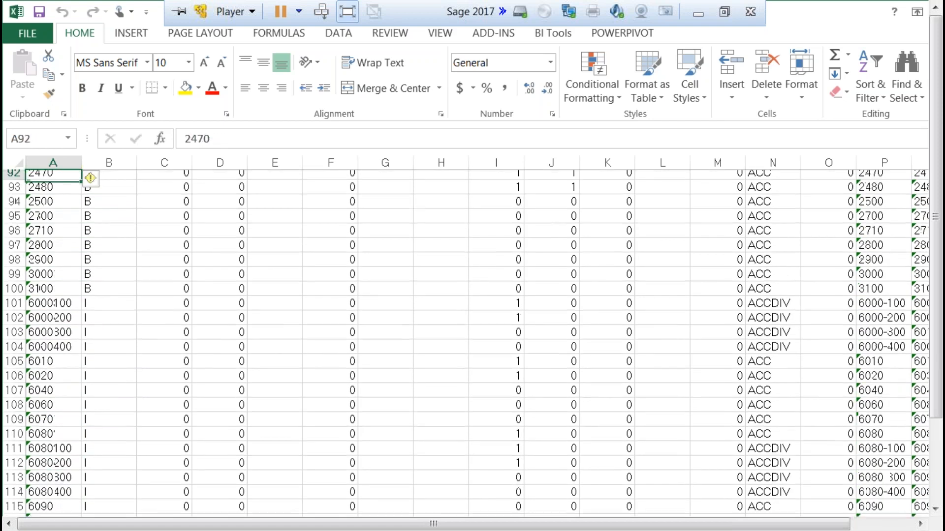
key(Up)
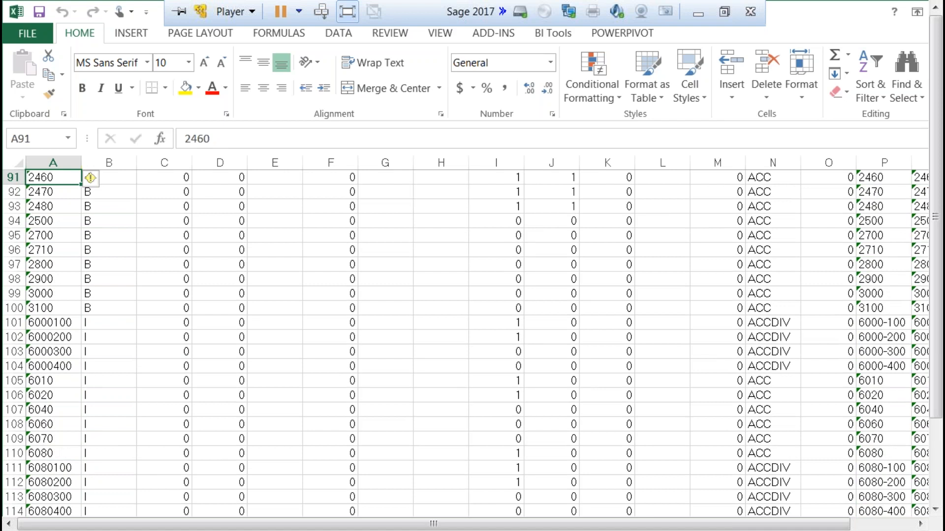
scroll(68, 305, up, 14)
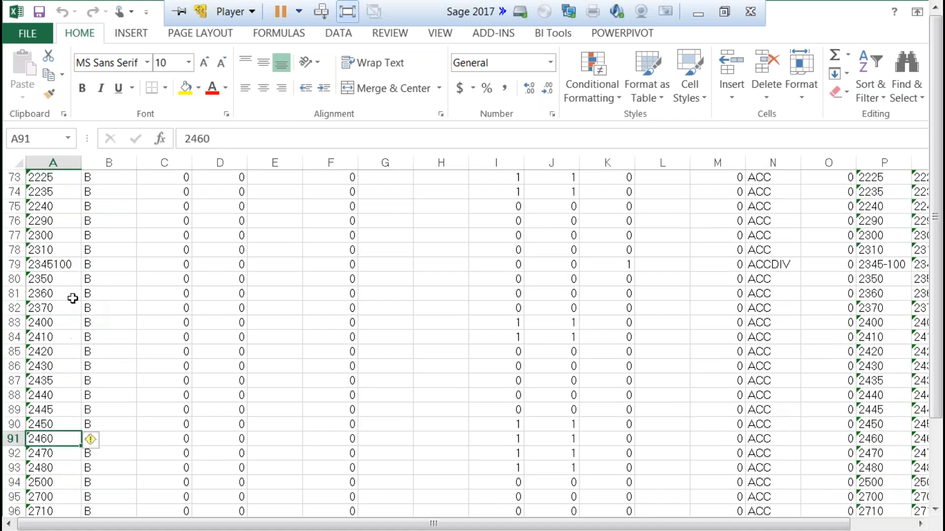
scroll(83, 290, up, 16)
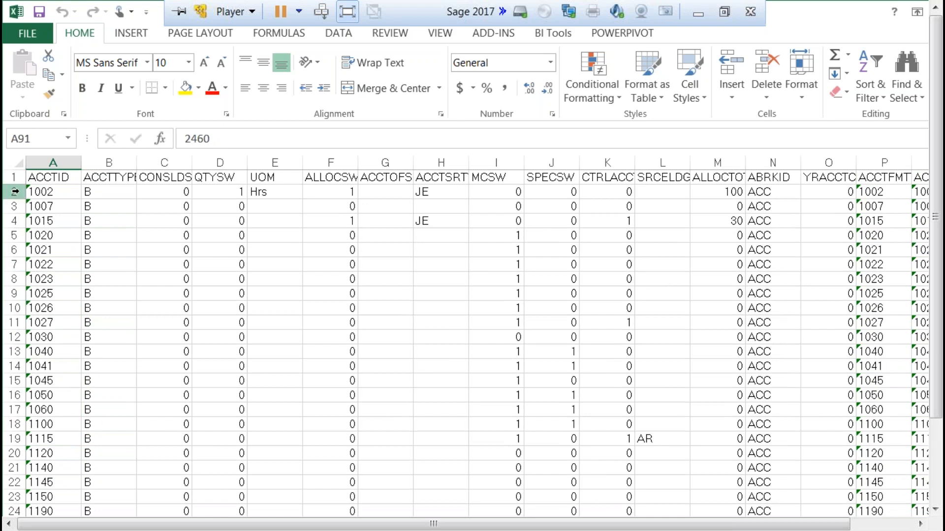
- Copy the row of account 1002 and insert the copy directly beneath it as row 3
click(19, 191)
right_click(22, 192)
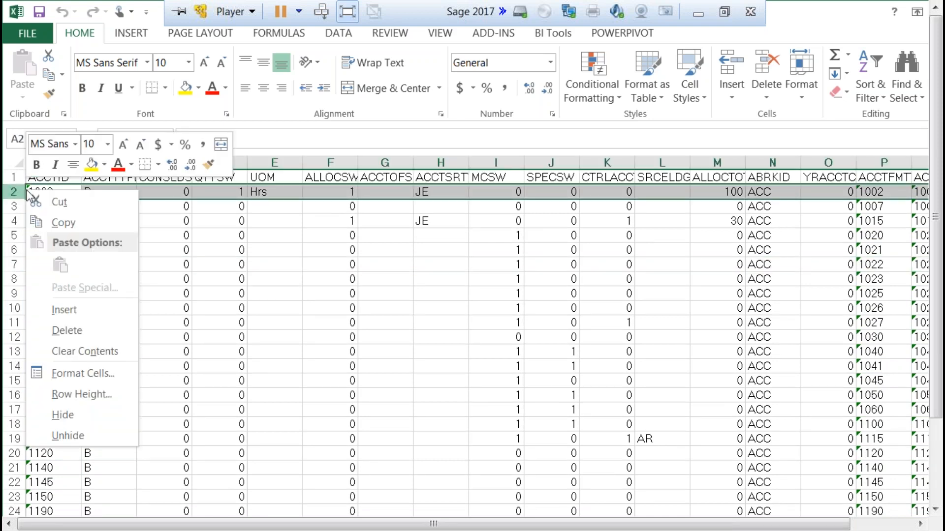
click(61, 223)
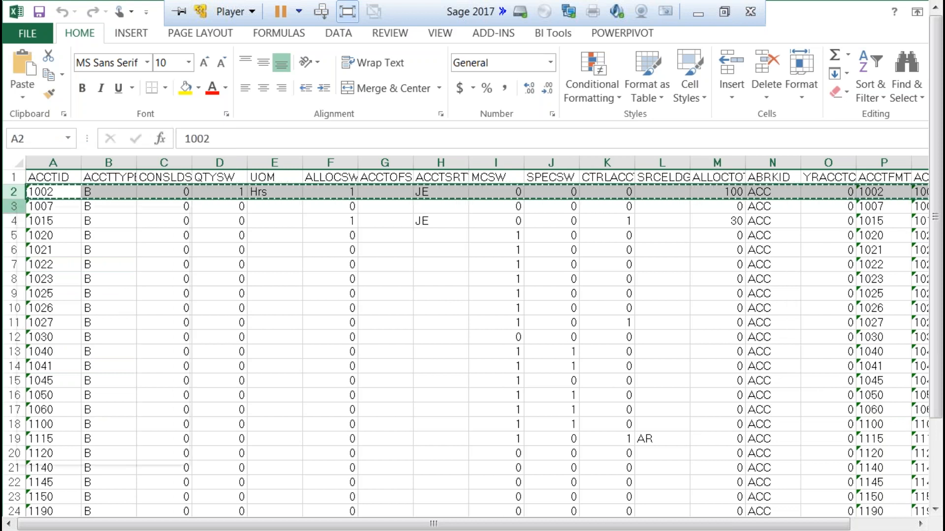
right_click(16, 205)
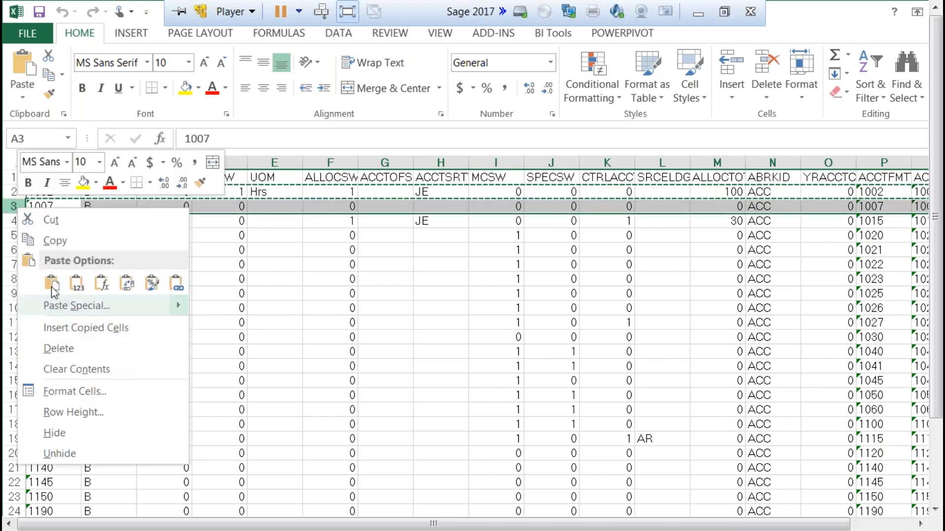
mouse_move(60, 311)
click(70, 329)
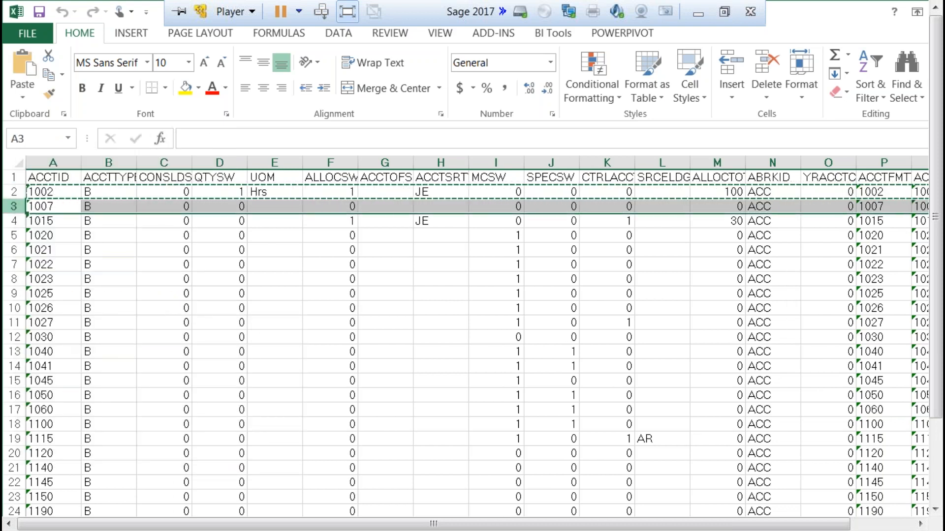
- Set the ACCTID of the copied account in row 3 to 1005
double_click(62, 207)
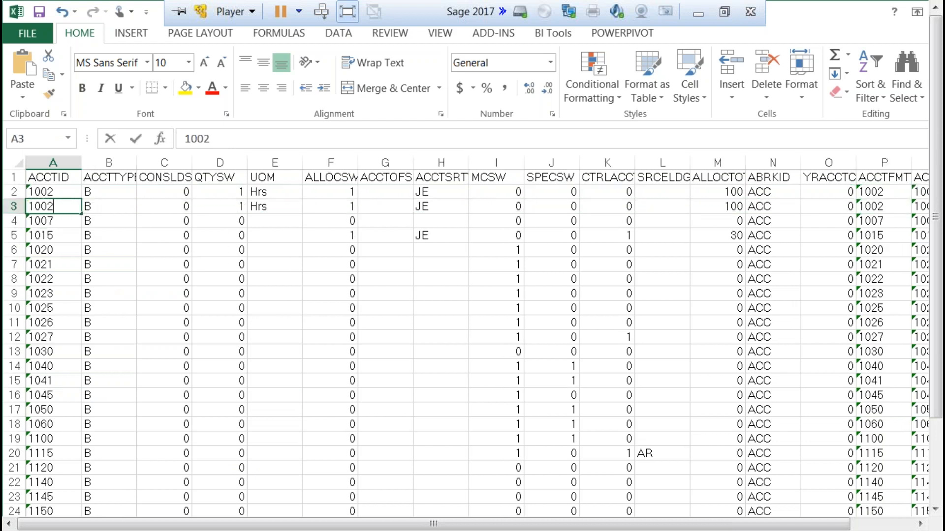
click(211, 140)
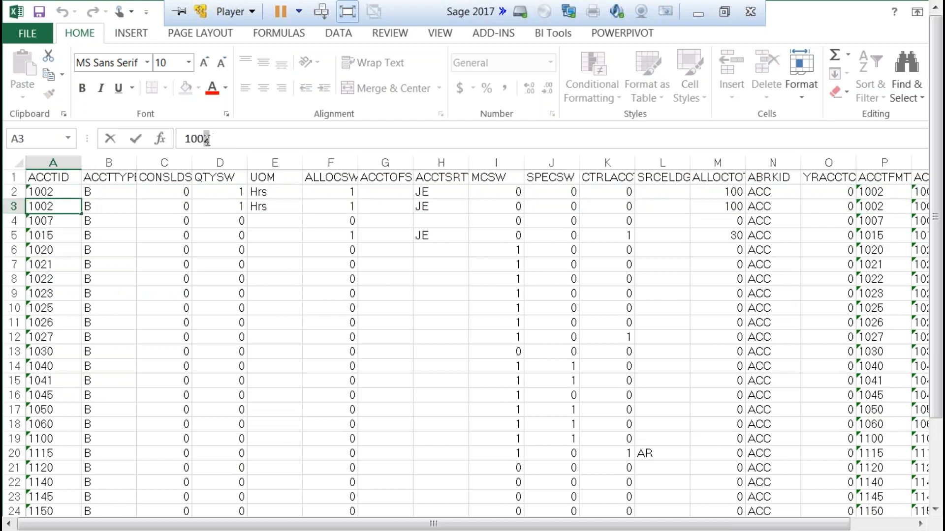
drag(206, 140, 204, 139)
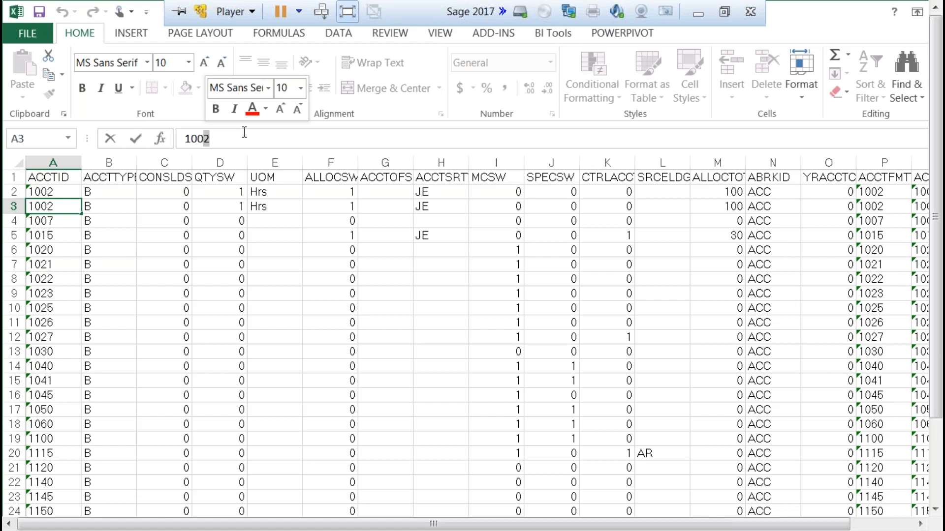
text(5)
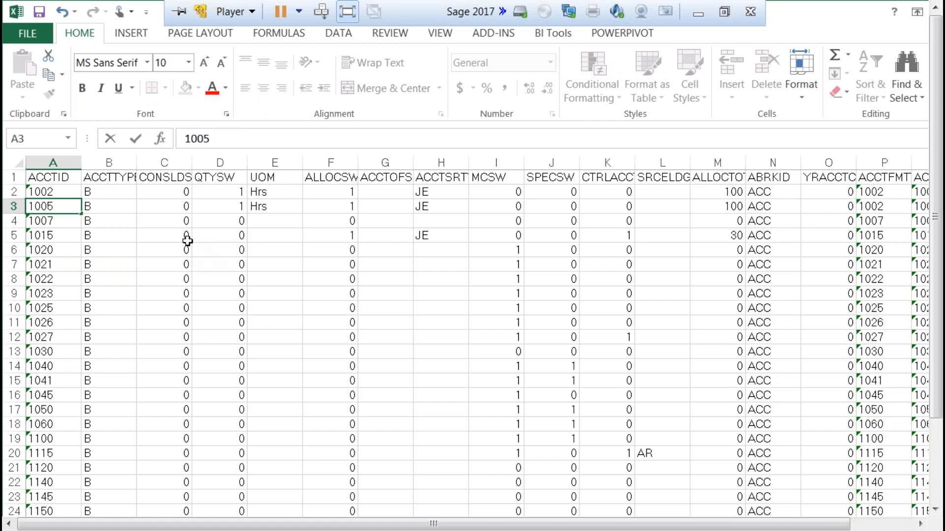
key(Tab)
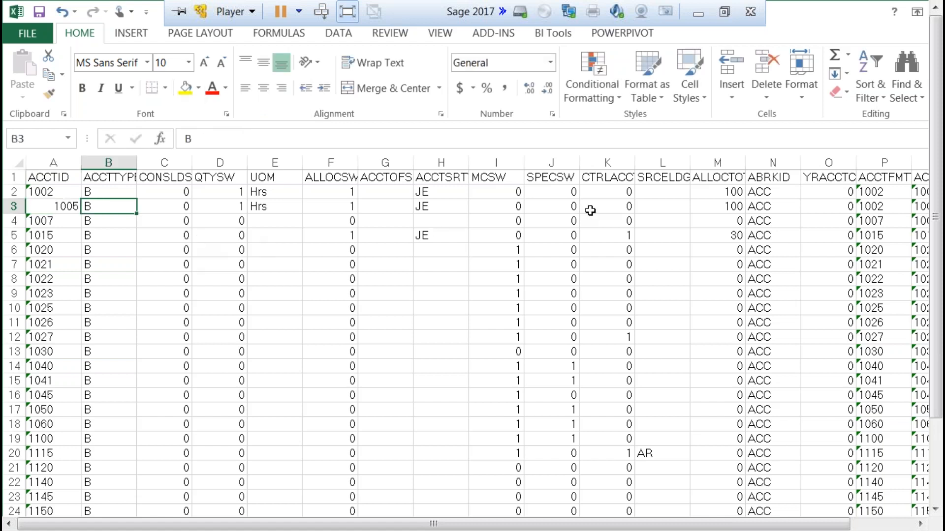
- Set the copied account's formatted number in row 3 of column P to 1005
click(889, 206)
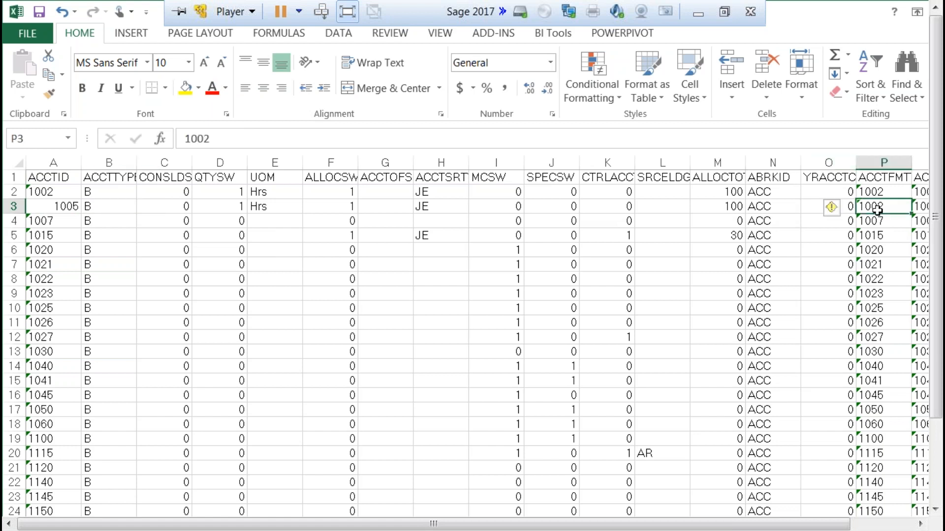
double_click(878, 207)
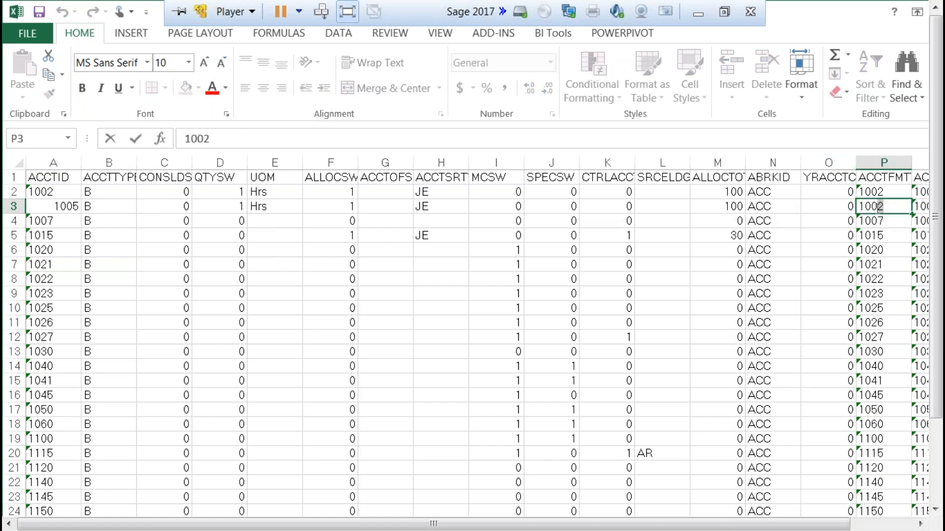
text(5)
key(Tab)
key(Tab)
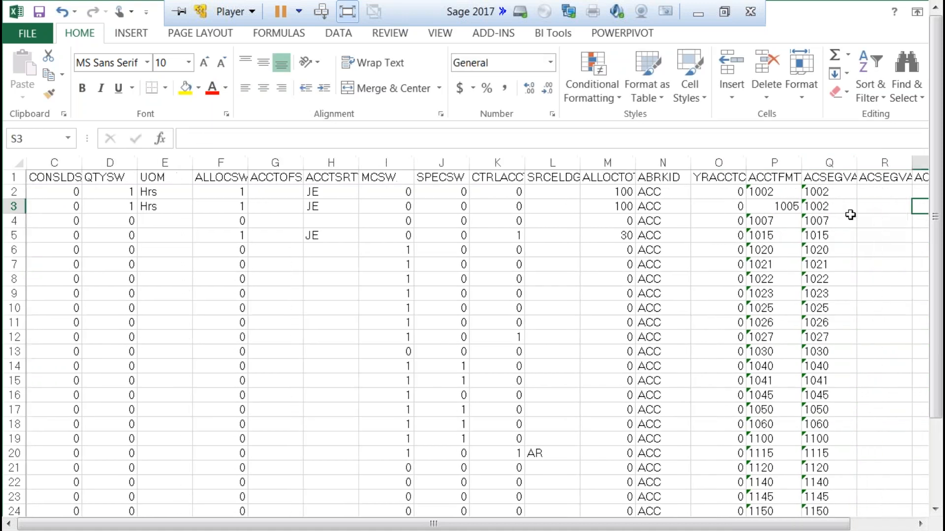
- Set the copied account's segment value in row 3 of column Q to 1005
click(826, 207)
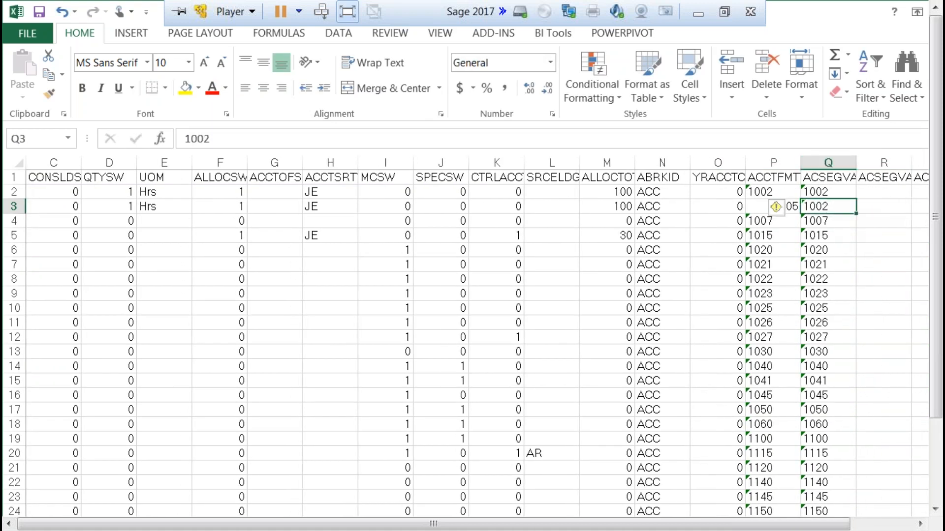
drag(210, 139, 201, 138)
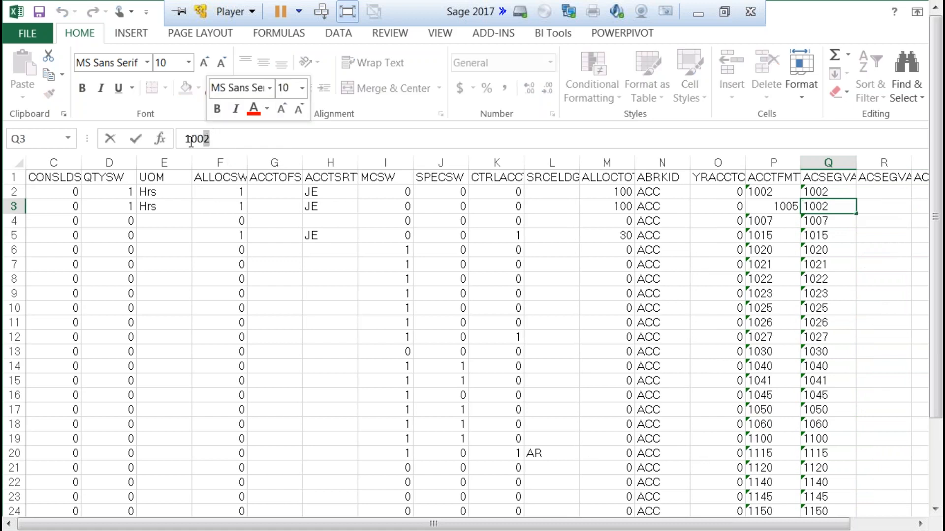
text(5)
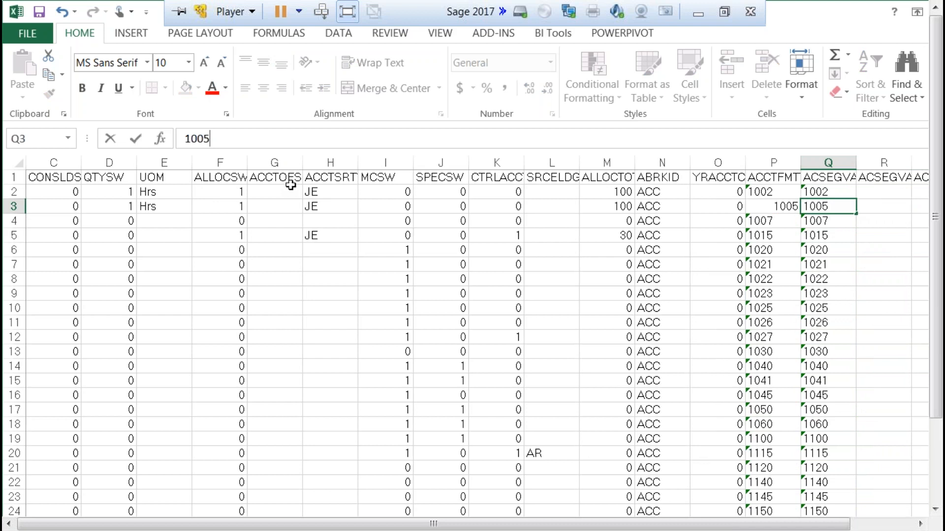
key(Tab)
- Set the copied account's ACCTSEG value in row 3 of column AA to 1005
key(Tab)
key(Tab)
key(Tab)
key(Tab)
key(Tab)
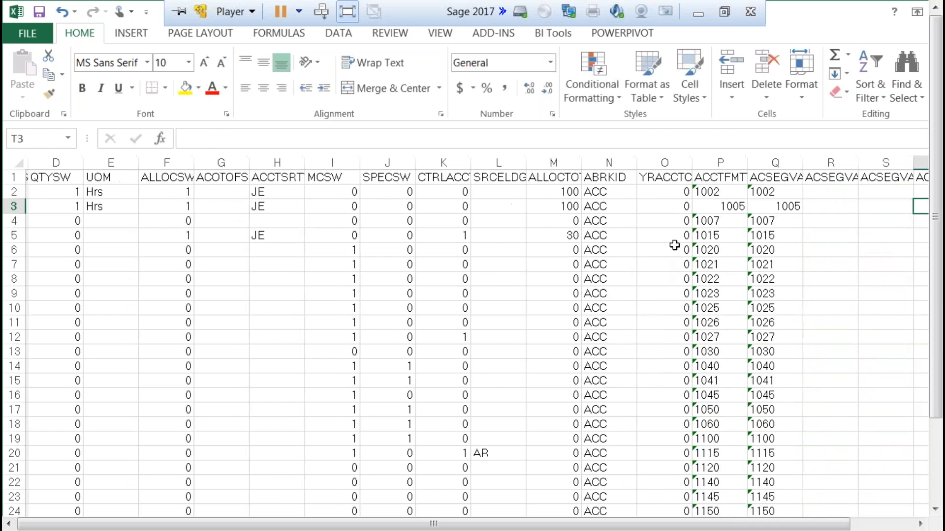
key(Tab)
key(Tab)
key(Tab)
key(Tab)
key(Tab)
key(Tab)
key(Tab)
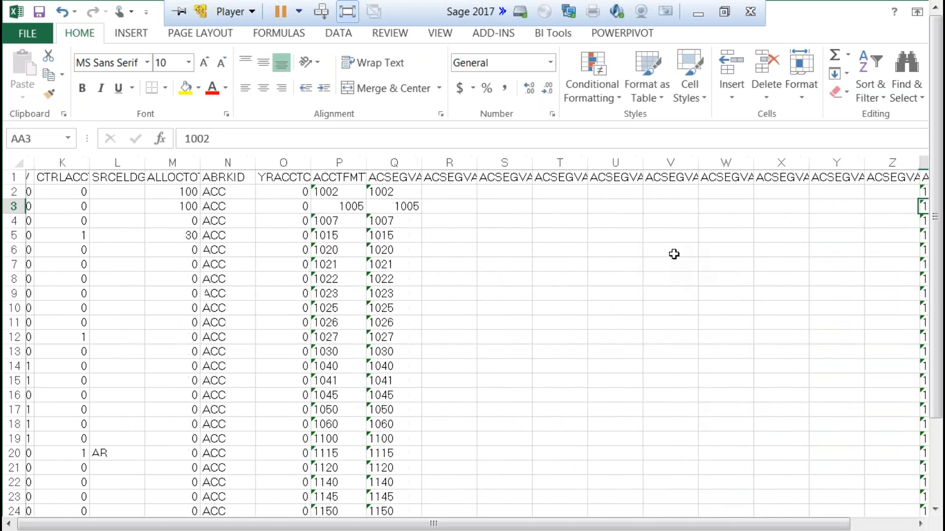
click(758, 207)
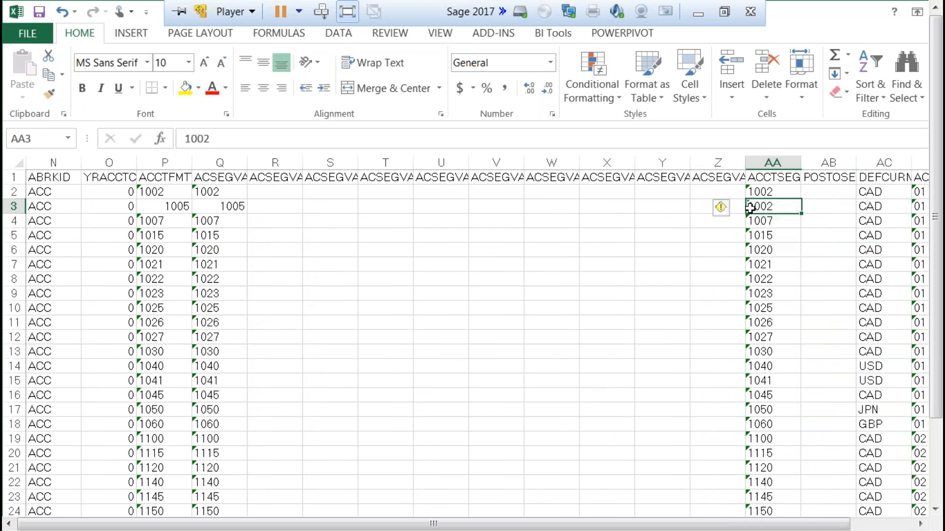
drag(212, 141, 203, 137)
text(5)
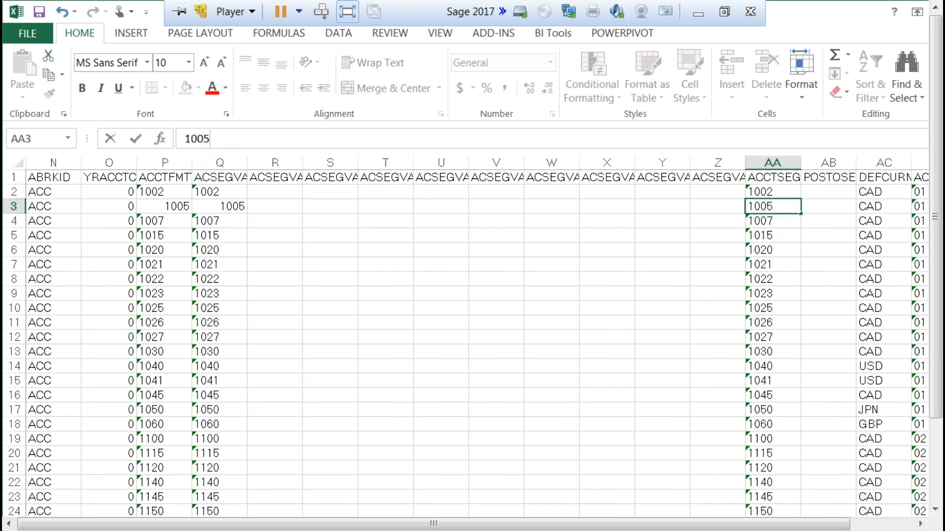
key(Tab)
click(306, 311)
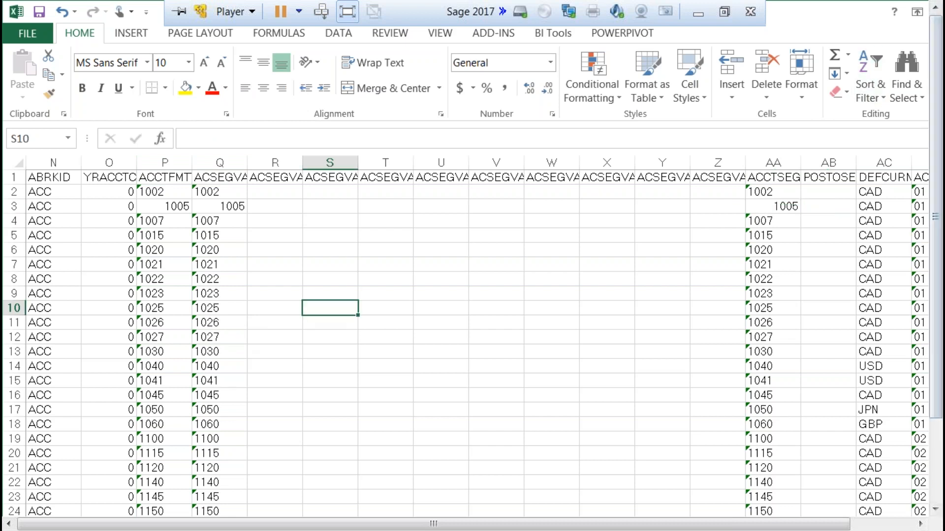
- Close the workbook test106.xlsx and save its changes
drag(903, 513, 920, 514)
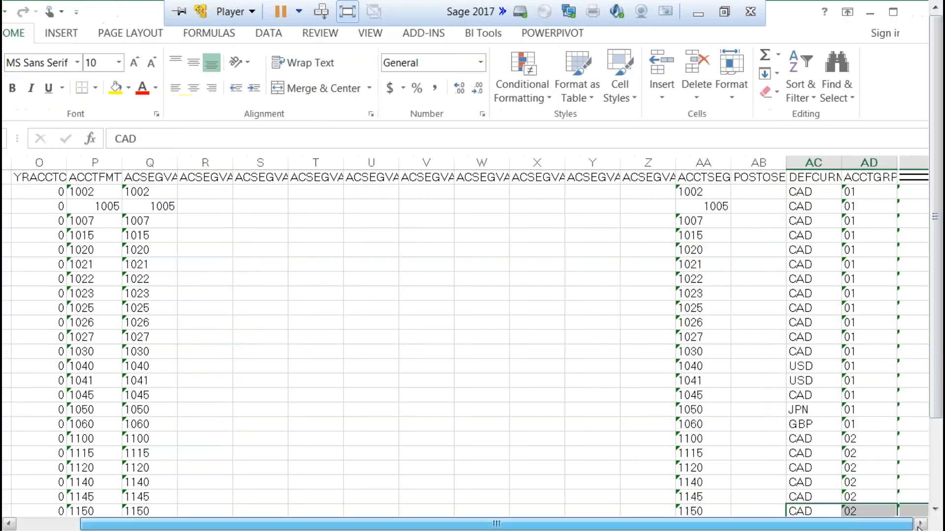
click(916, 11)
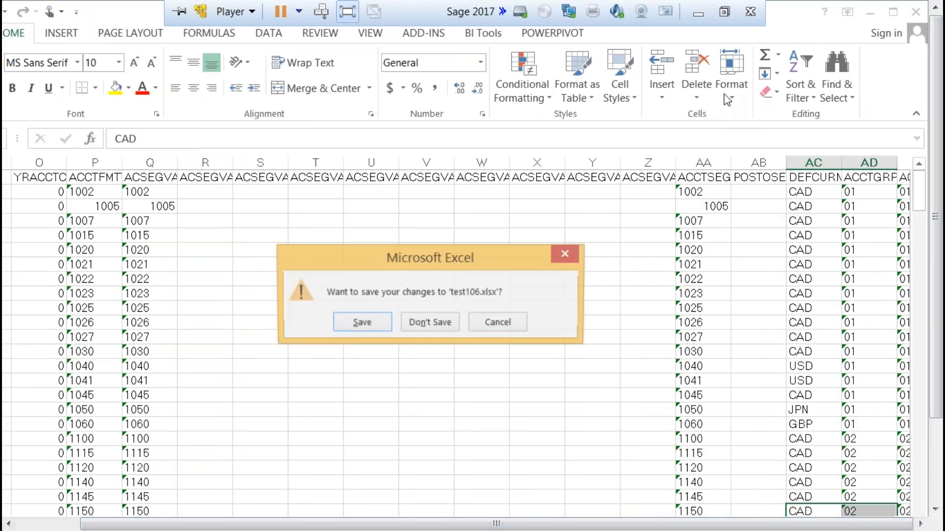
click(368, 326)
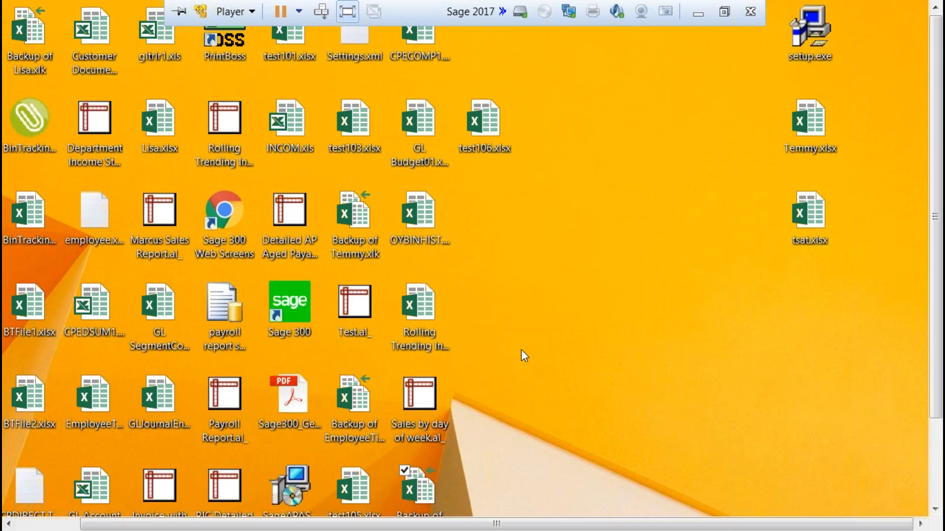
- Close the G/L Chart of Accounts window and bring the G/L Accounts window into view
scroll(940, 366, down, 3)
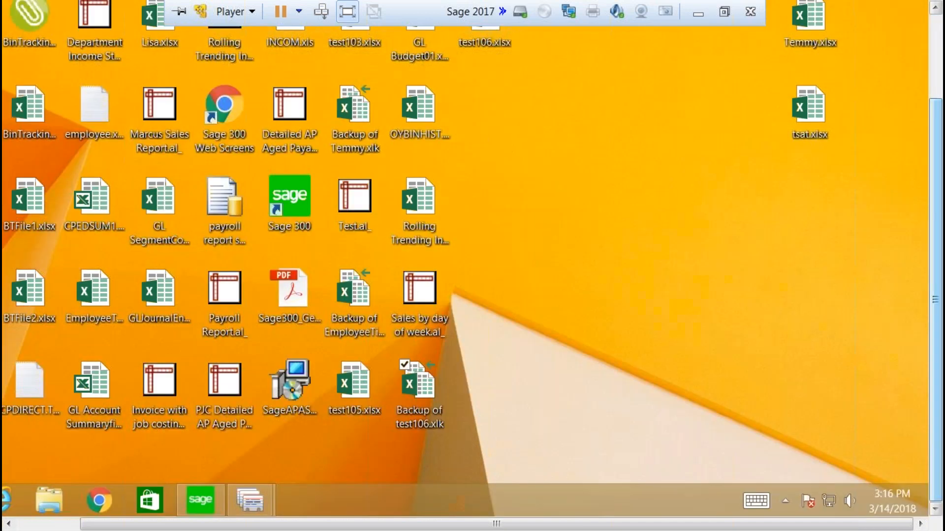
mouse_move(244, 501)
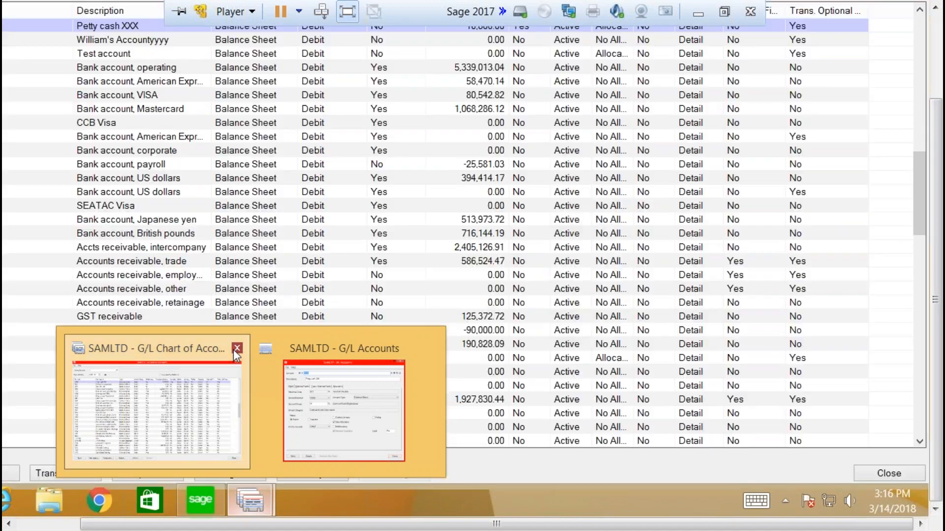
click(234, 350)
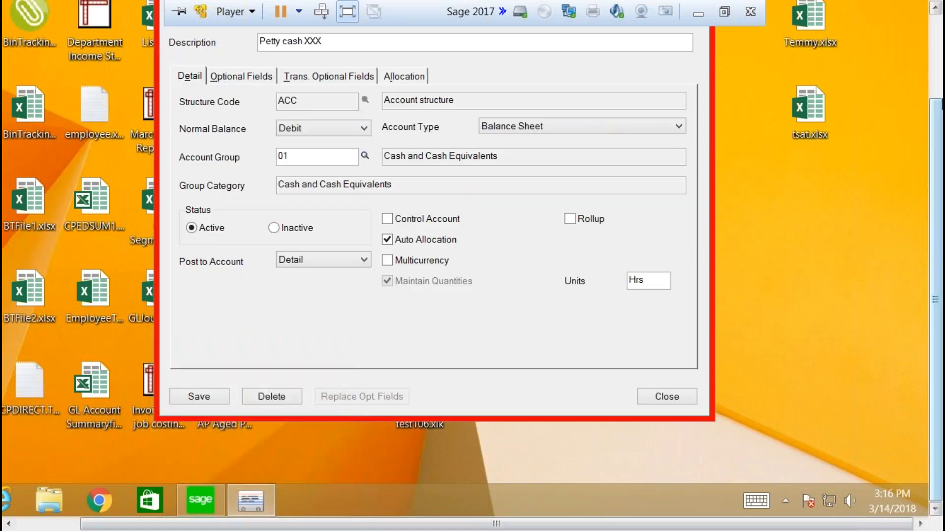
scroll(939, 100, up, 3)
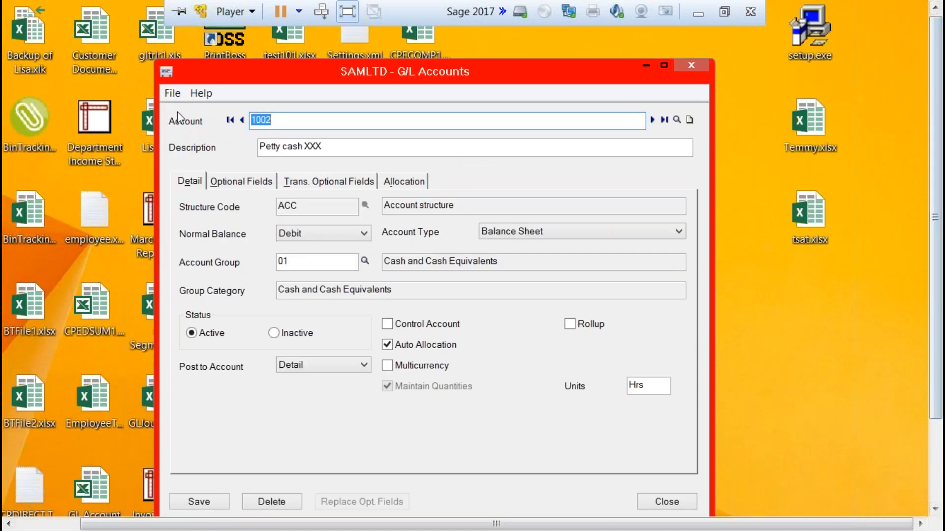
- Import the Excel 2007 file test106.xlsx as a Basic Account Profile with Insert/Update, and close the G/L Accounts window
click(173, 93)
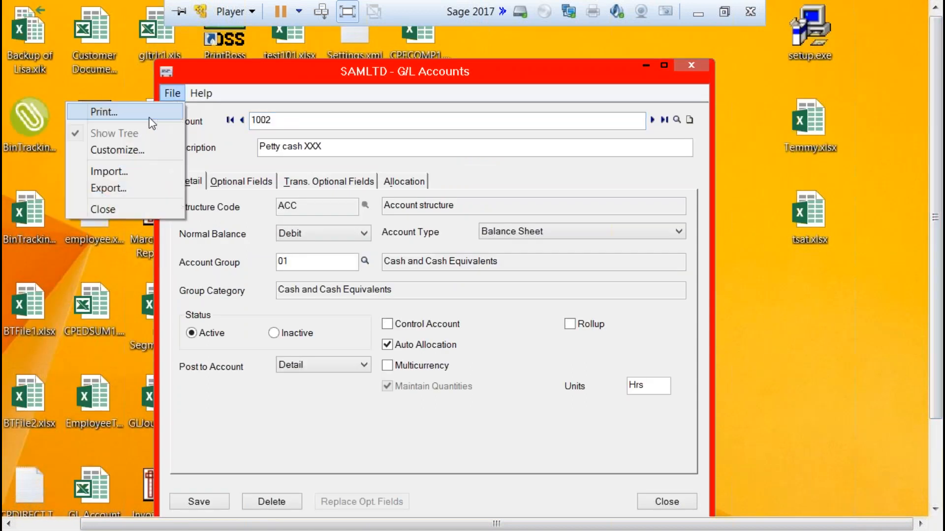
click(96, 172)
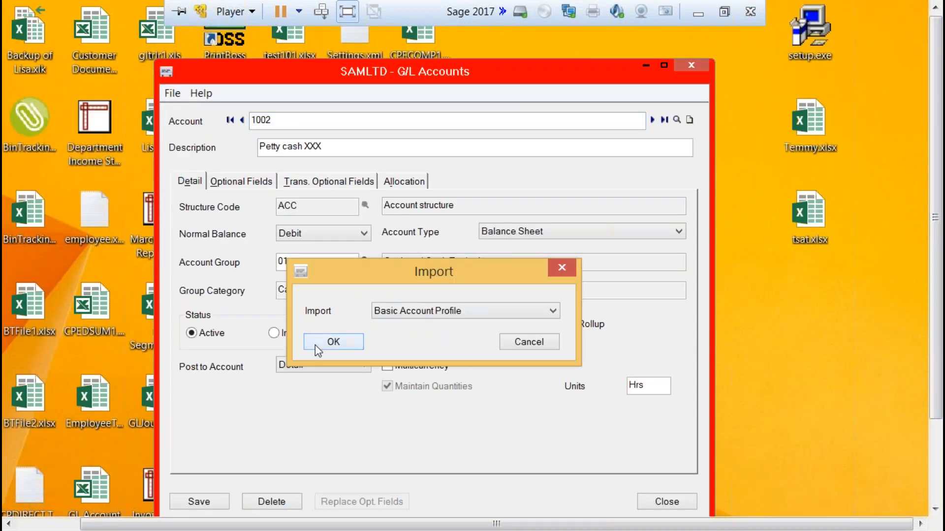
click(315, 345)
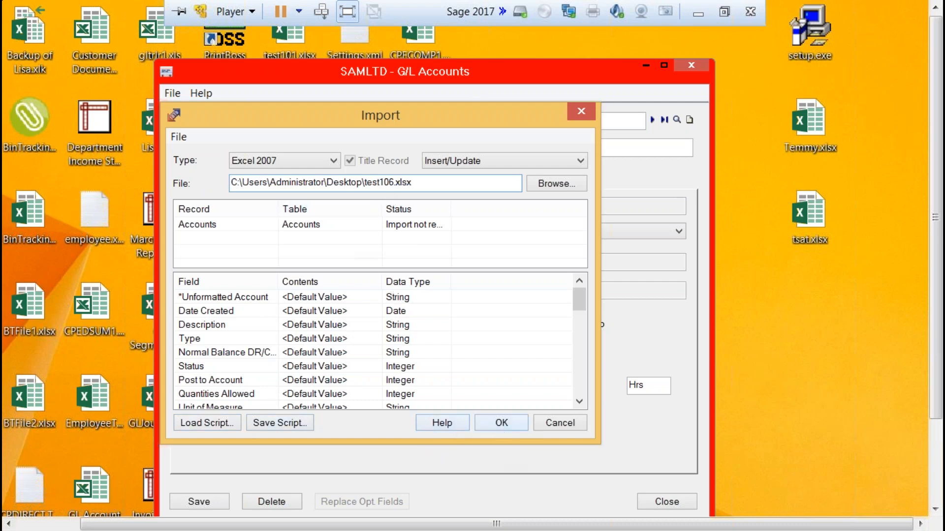
click(501, 423)
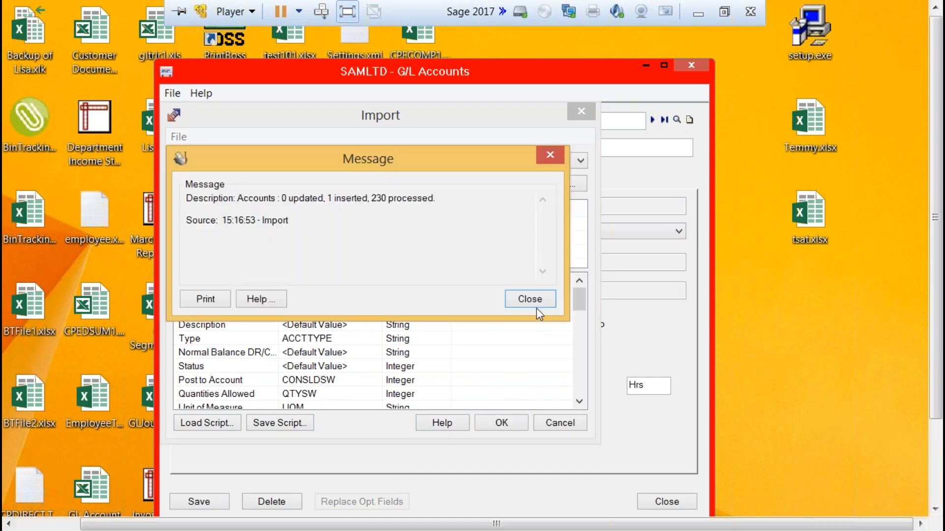
click(533, 303)
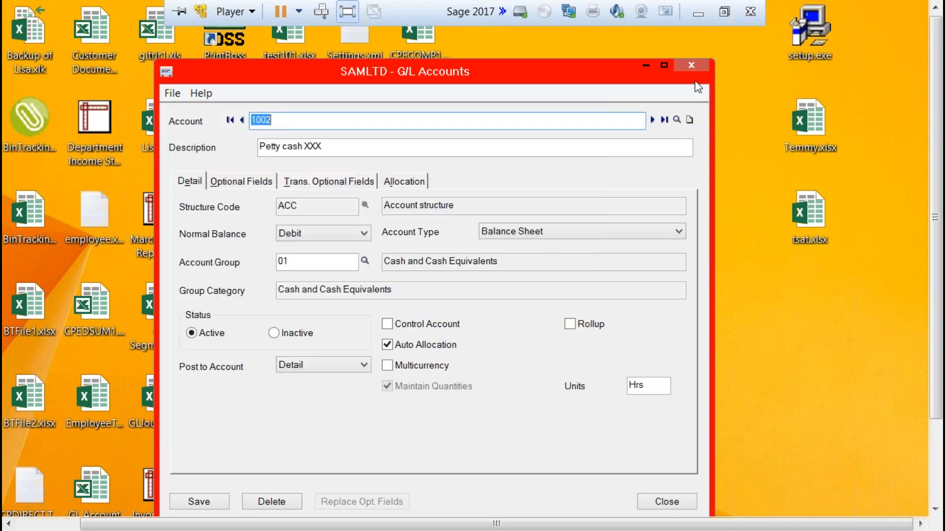
click(692, 69)
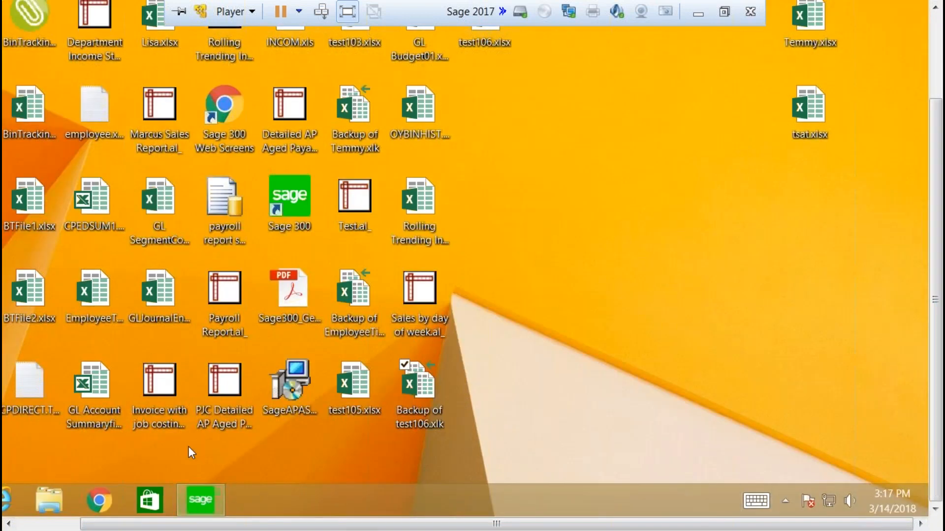
- Bring up the Sage 300 main window, maximize it and open the G/L Accounts folder
click(197, 492)
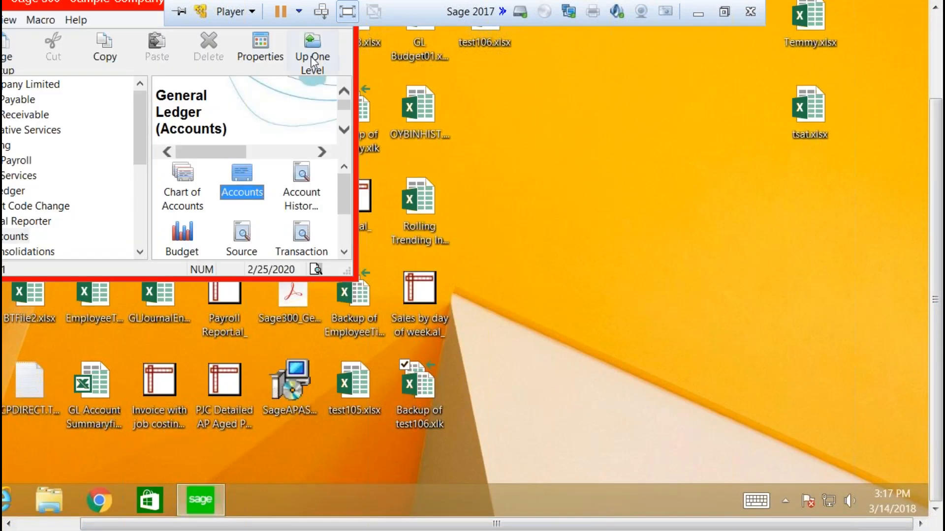
drag(135, 7, 412, 225)
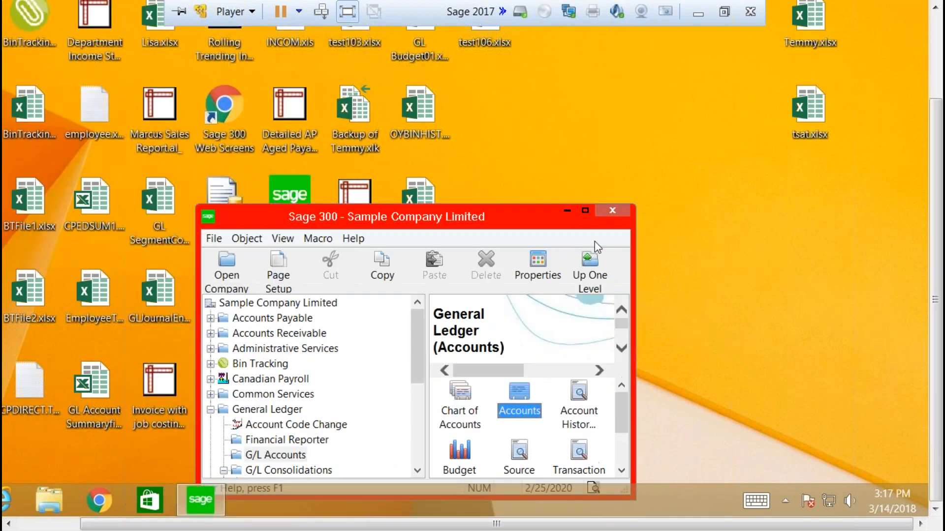
click(585, 211)
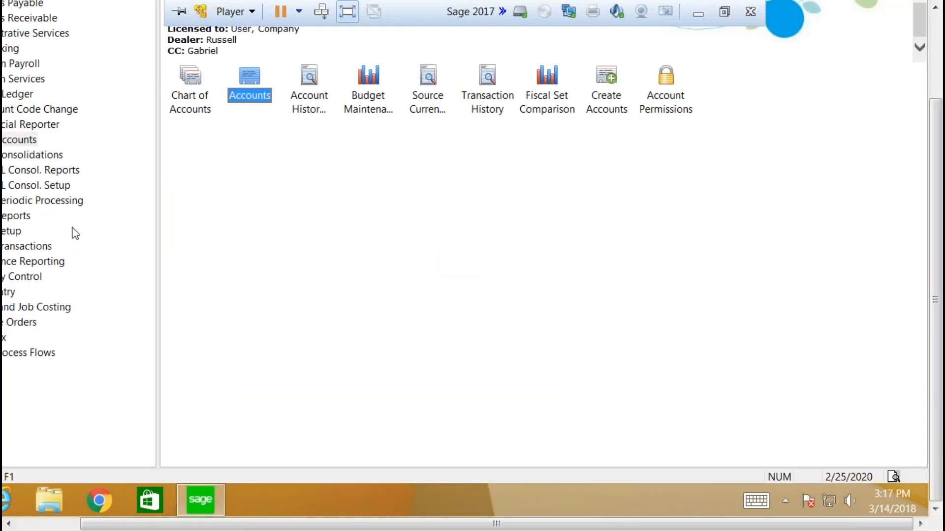
drag(244, 525, 193, 525)
click(55, 141)
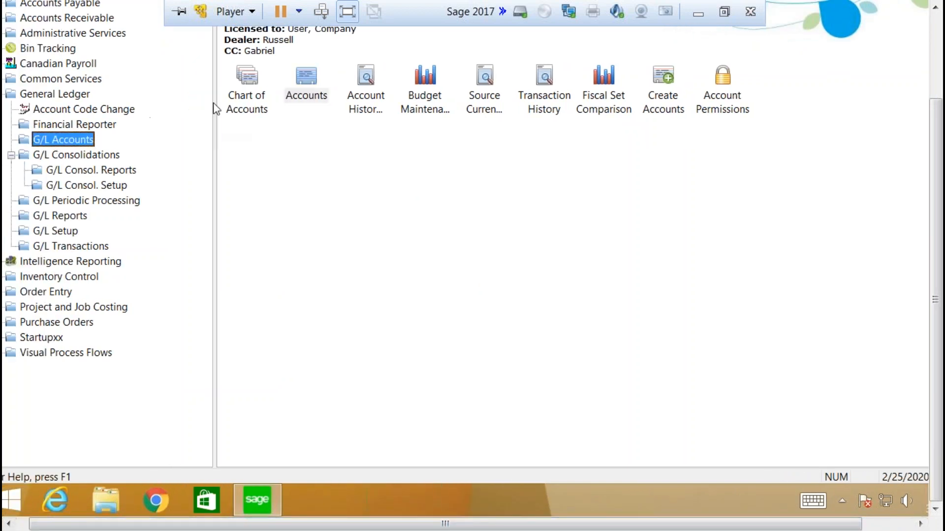
- Check account 1005 in the Chart of Accounts and open the details of account 1021
click(241, 98)
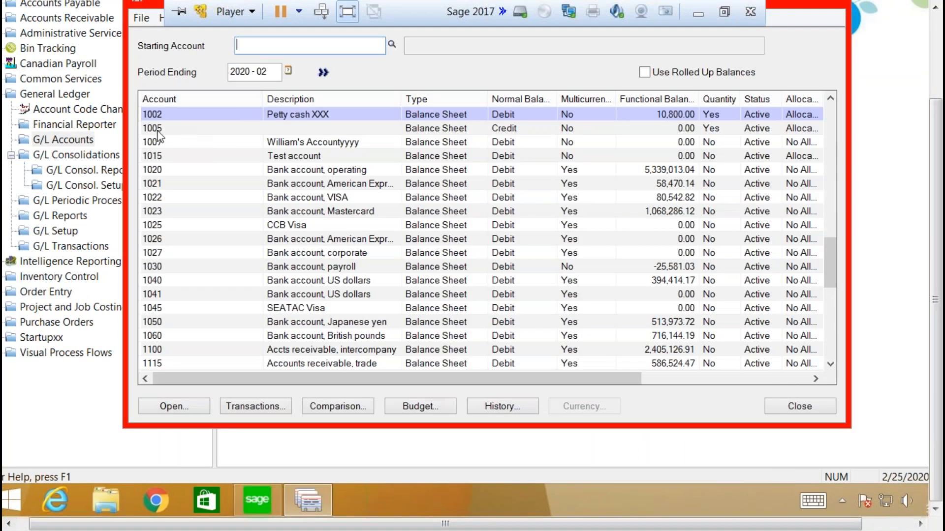
click(308, 128)
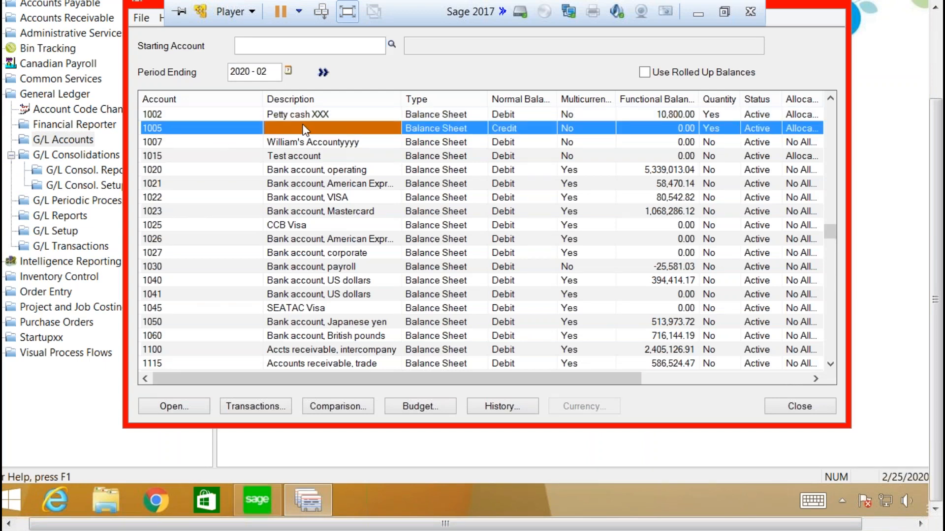
double_click(177, 189)
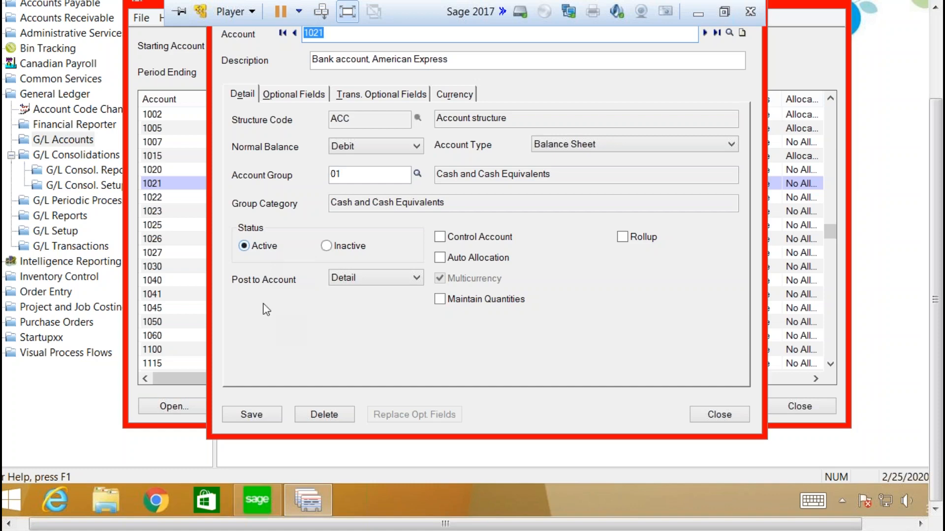
- Minimize the virtual machine without closing it, and switch to the PowerPoint presentation
click(750, 11)
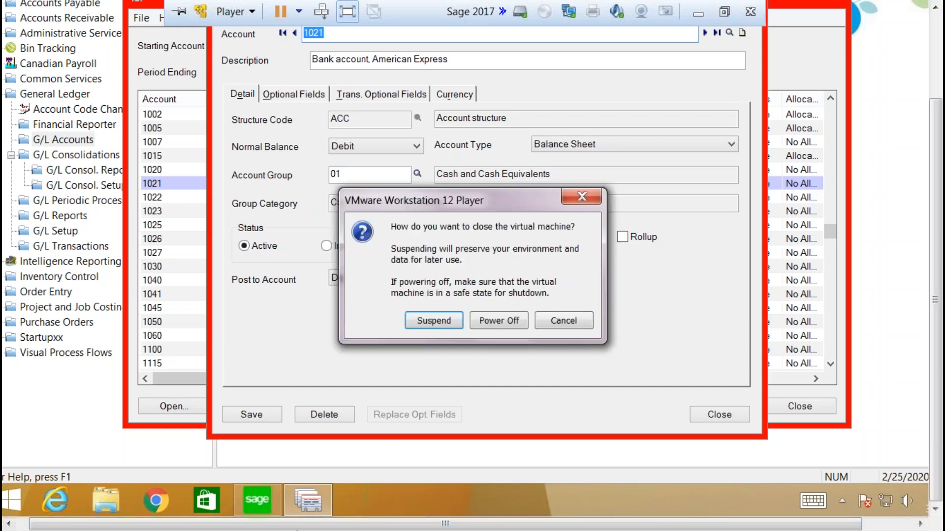
click(559, 322)
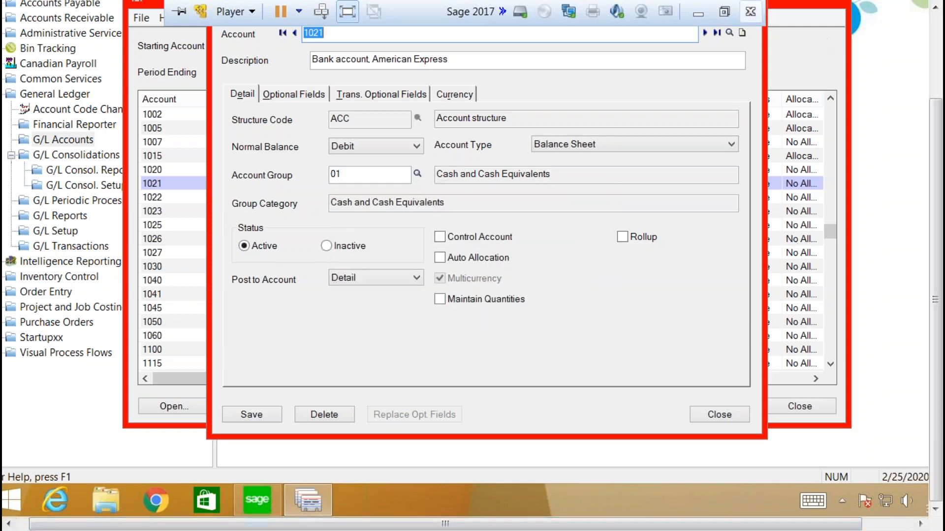
drag(938, 117, 937, 30)
click(698, 14)
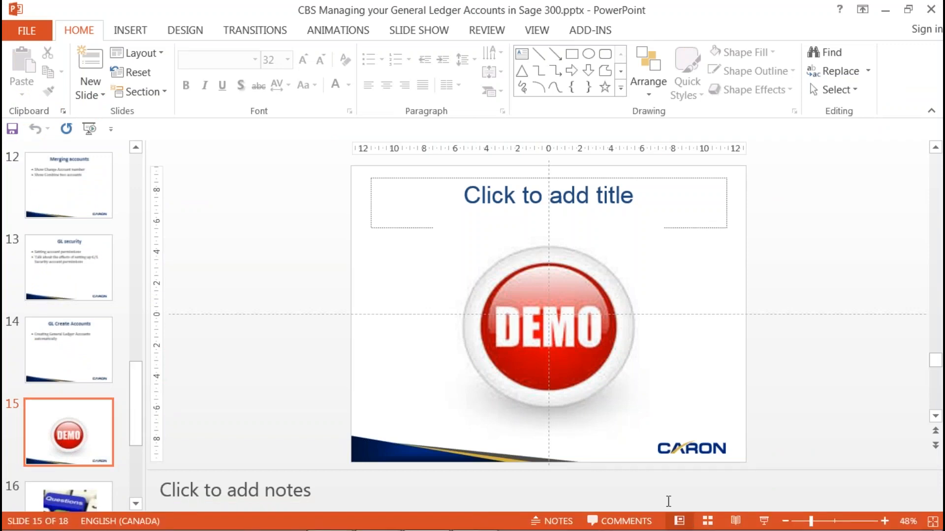
- Start the slide show from the Demo slide and advance past Questions and Videos to the presenter contact slide
click(765, 523)
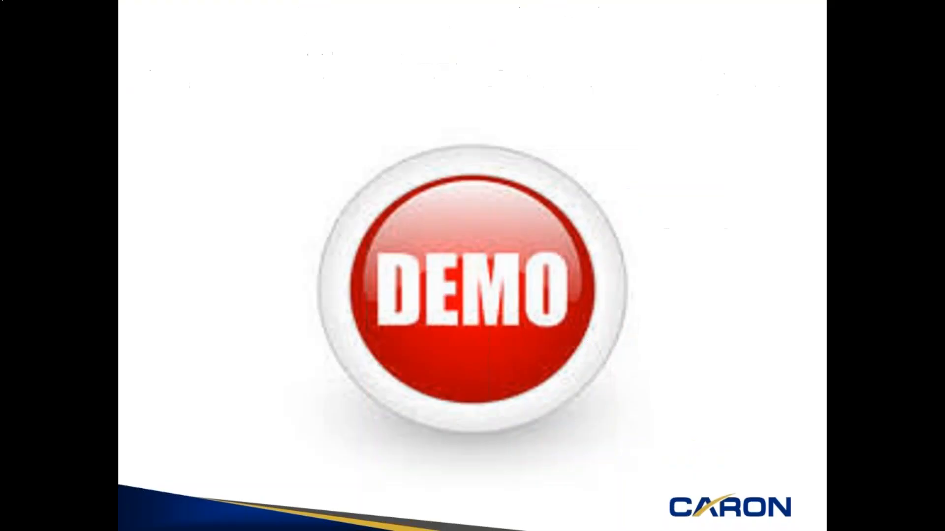
click(547, 451)
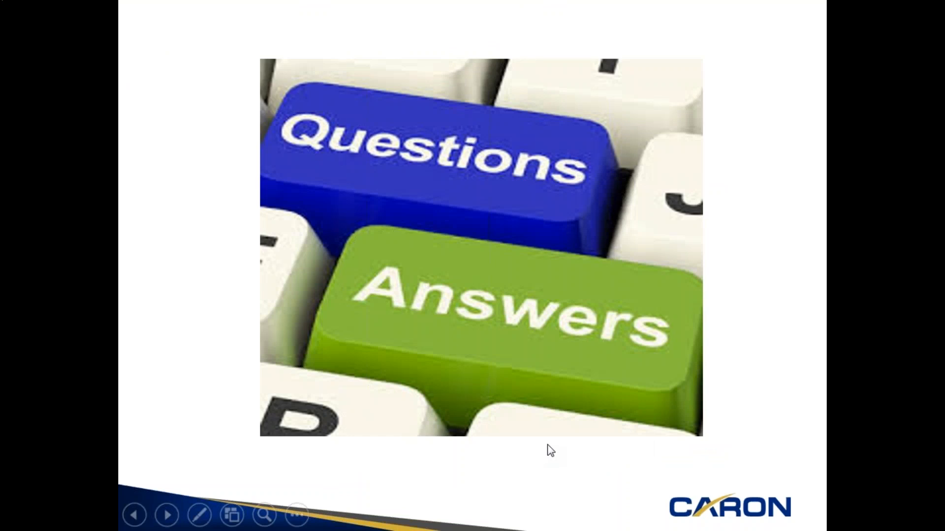
click(544, 447)
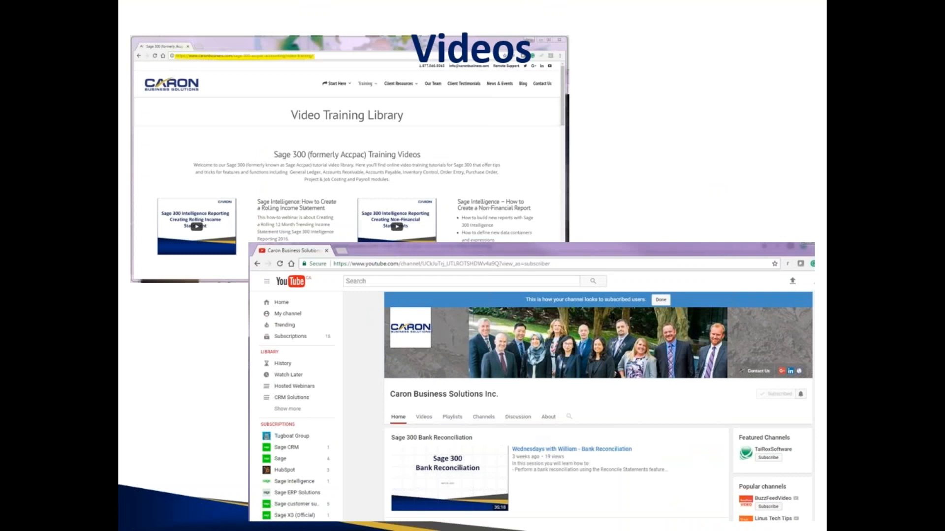
key(Right)
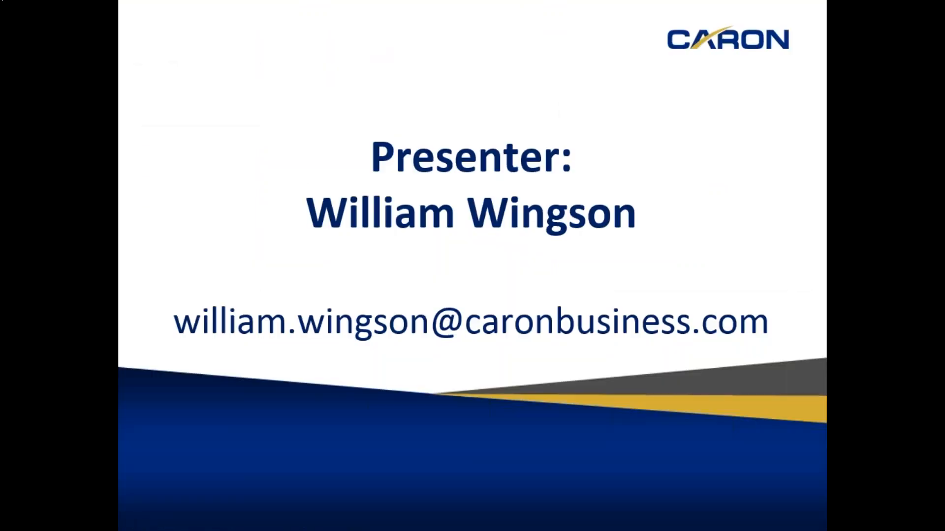